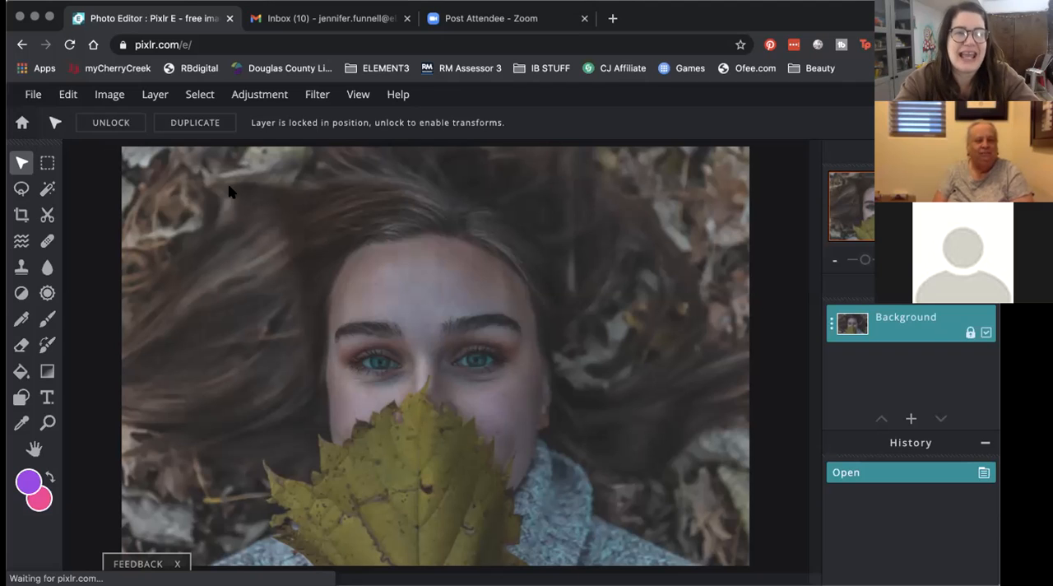
# Step: Start a Levels adjustment on the portrait and set the overall input black point to 34 and white point to 169
pyautogui.click(259, 97)
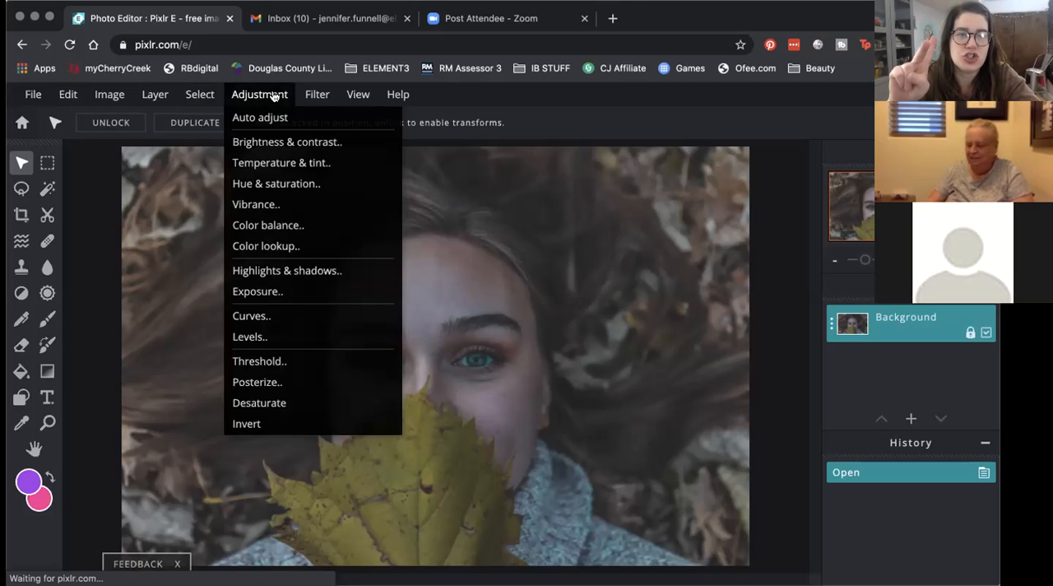
pyautogui.click(289, 339)
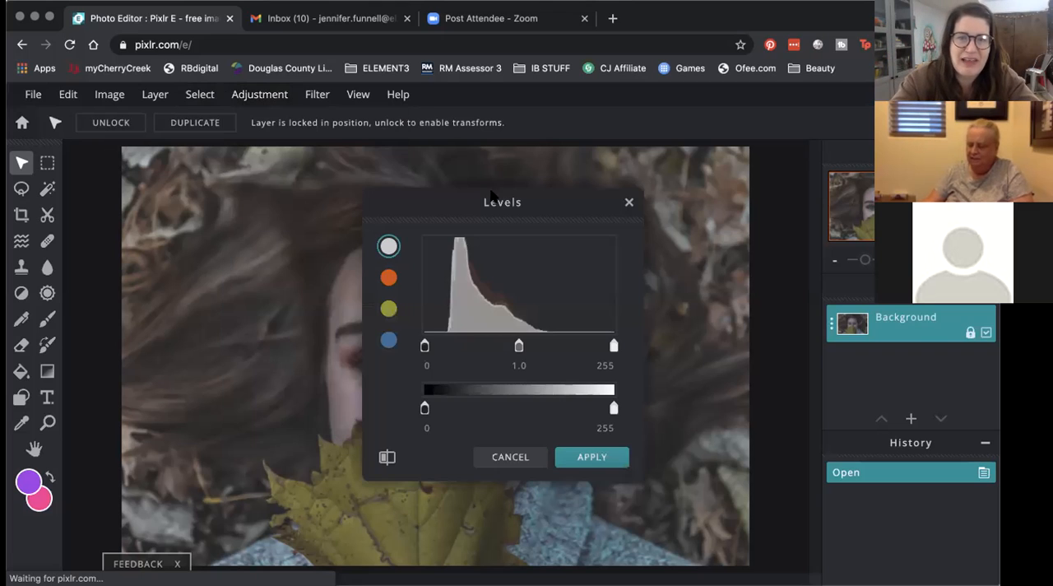
pyautogui.moveTo(475, 204); pyautogui.dragTo(630, 191)
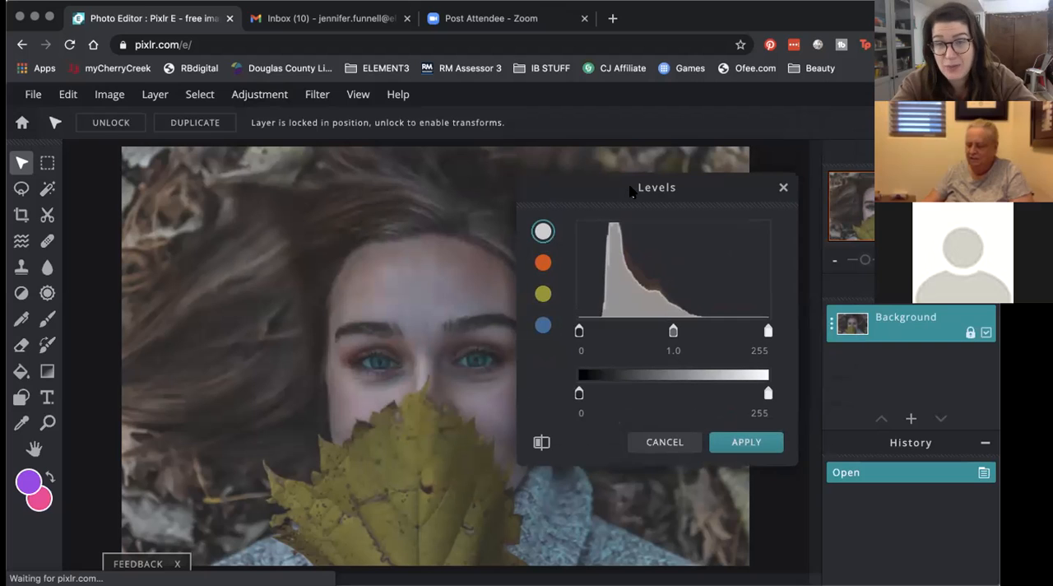
pyautogui.moveTo(630, 191); pyautogui.dragTo(659, 192)
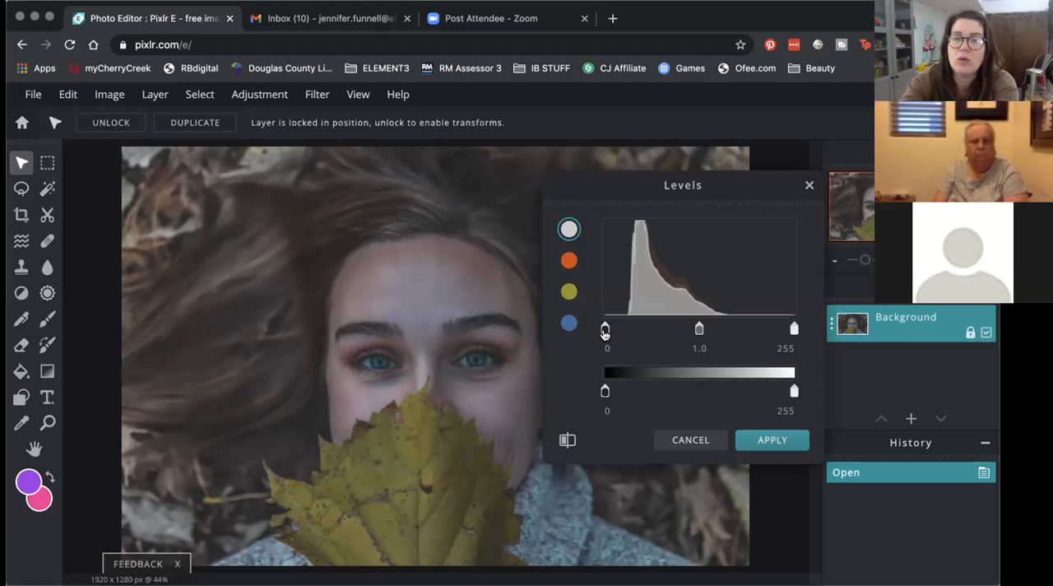
pyautogui.moveTo(604, 334); pyautogui.dragTo(630, 333)
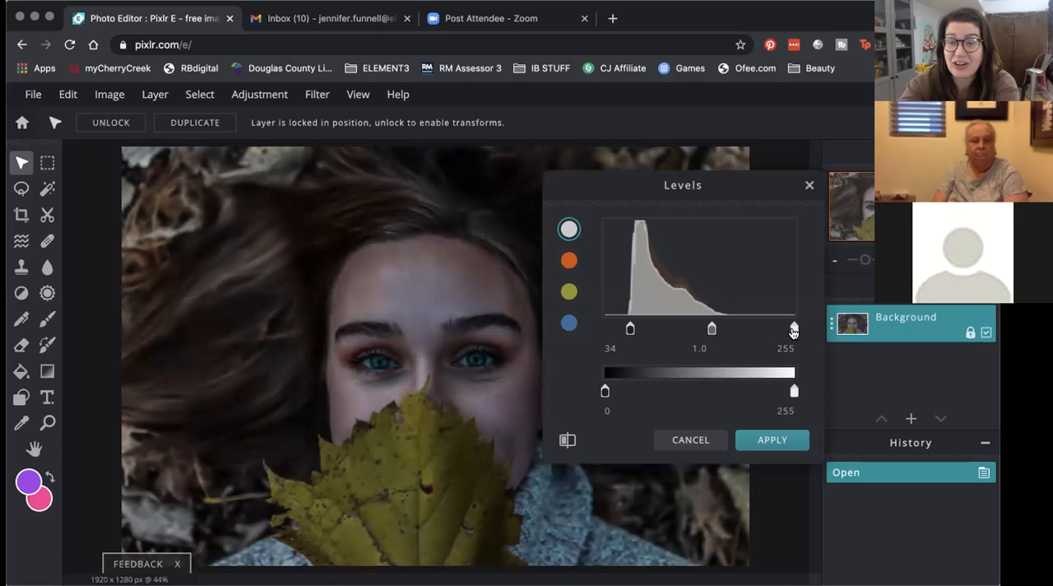
pyautogui.moveTo(793, 331); pyautogui.dragTo(729, 327)
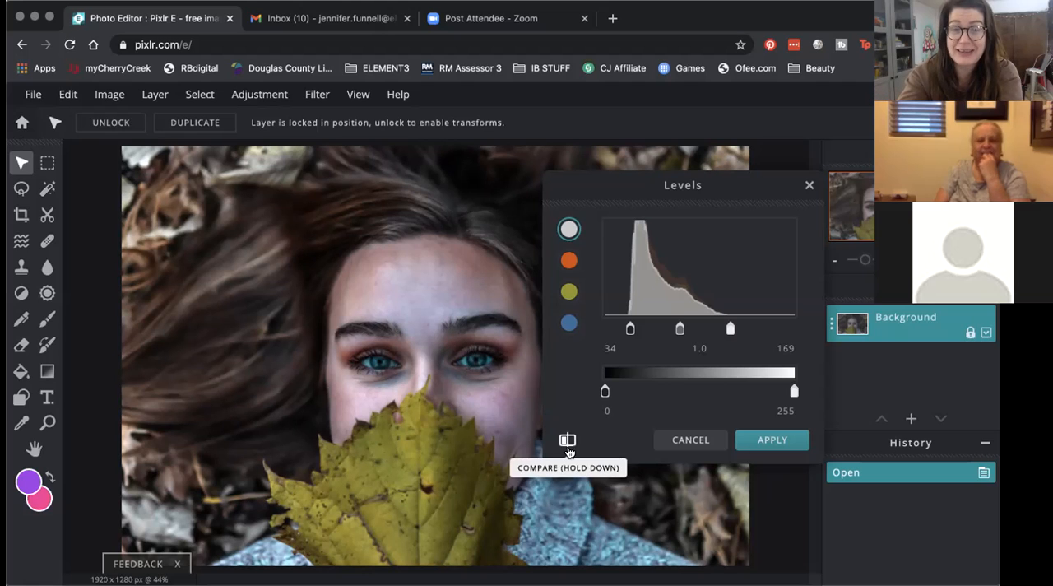
# Step: Compare the levels change with the original portrait, and set the overall midtone level to 0.8
pyautogui.moveTo(617, 189); pyautogui.dragTo(691, 98)
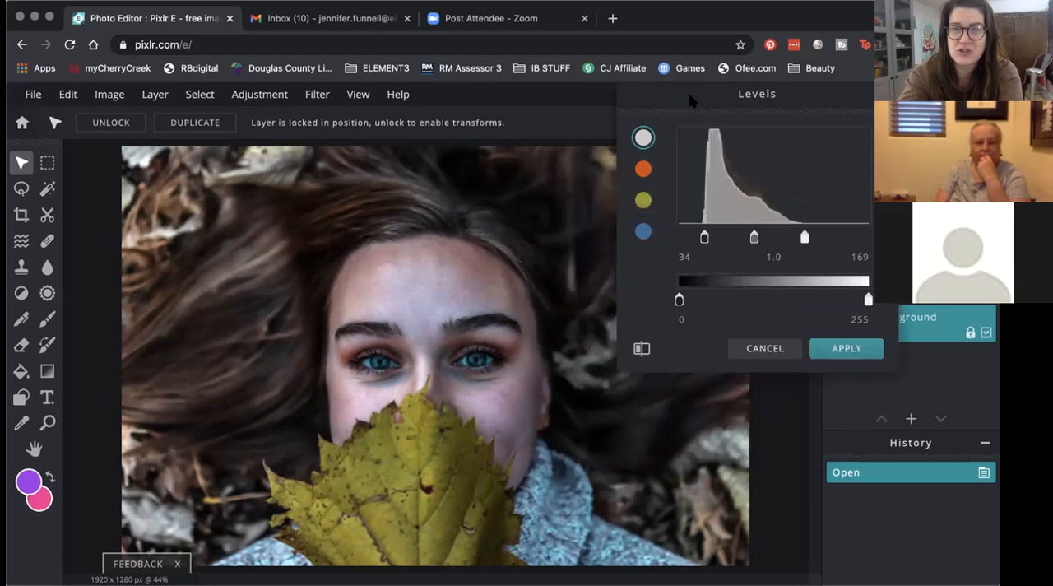
pyautogui.click(640, 349)
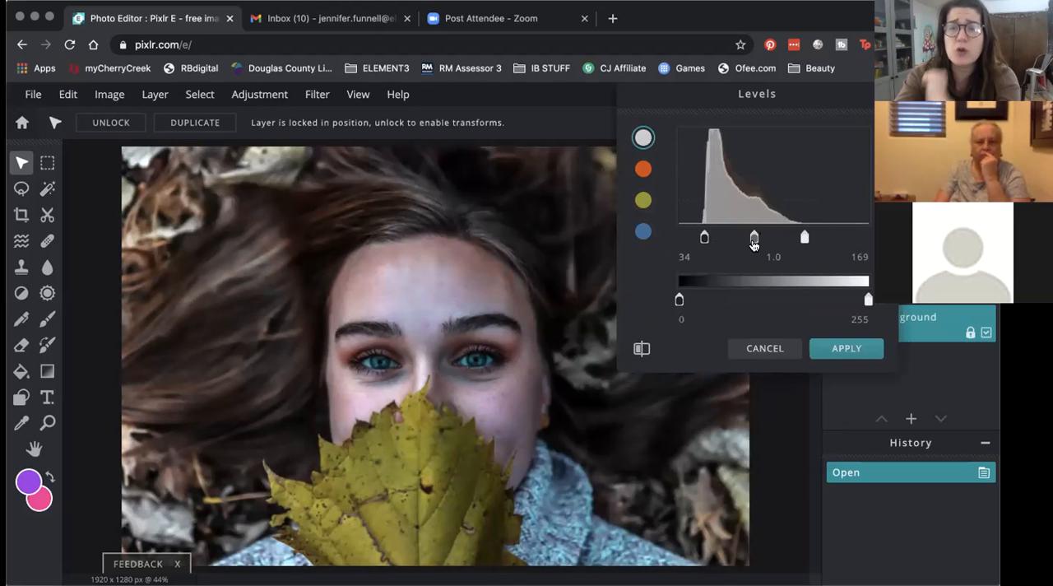
pyautogui.moveTo(753, 245); pyautogui.dragTo(748, 246)
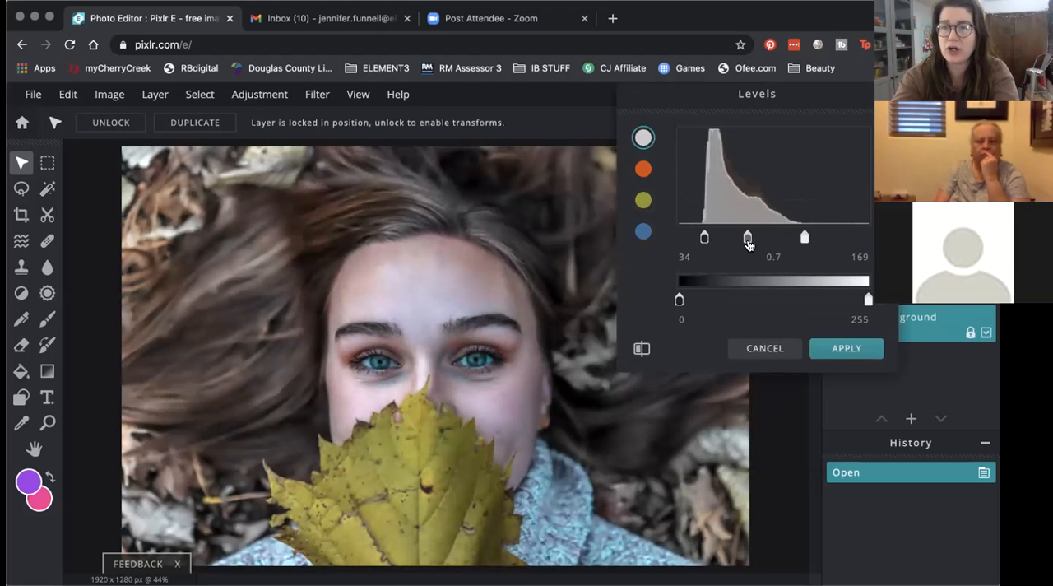
pyautogui.moveTo(749, 245); pyautogui.dragTo(750, 240)
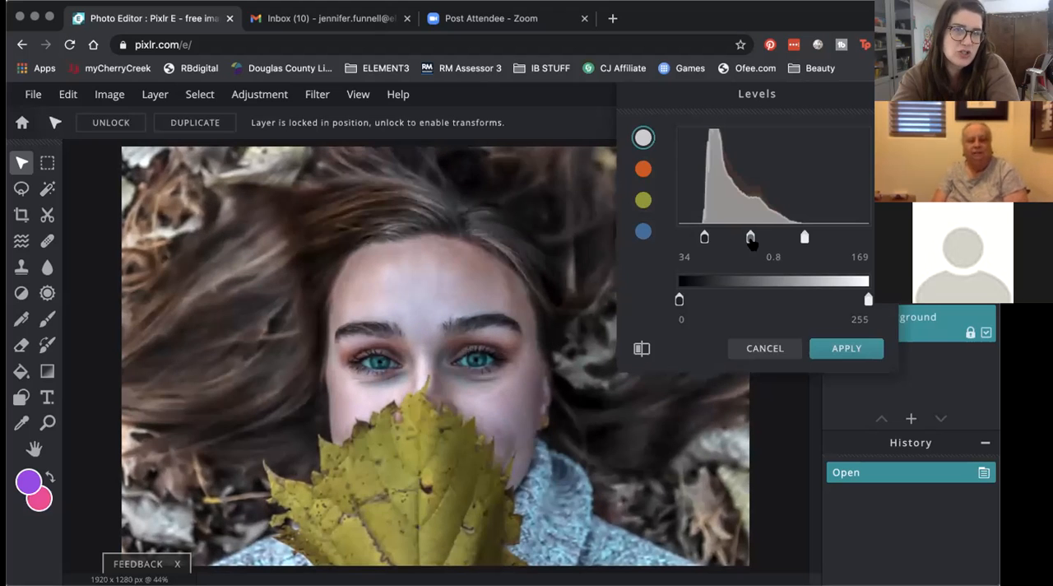
# Step: Review the red, green and blue channel levels, and shift the red channel's midtone slightly towards the shadows
pyautogui.click(642, 170)
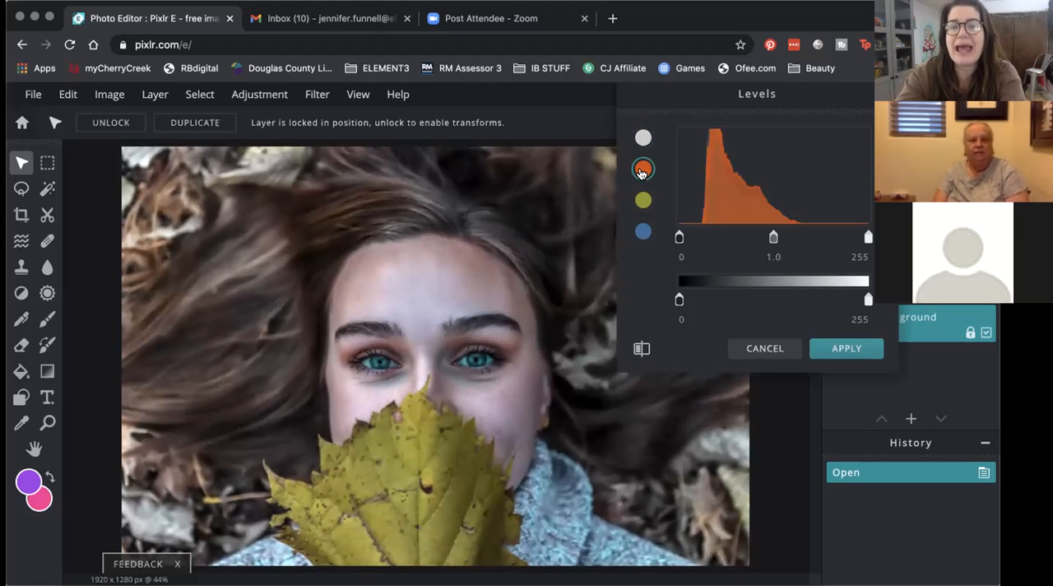
pyautogui.click(642, 201)
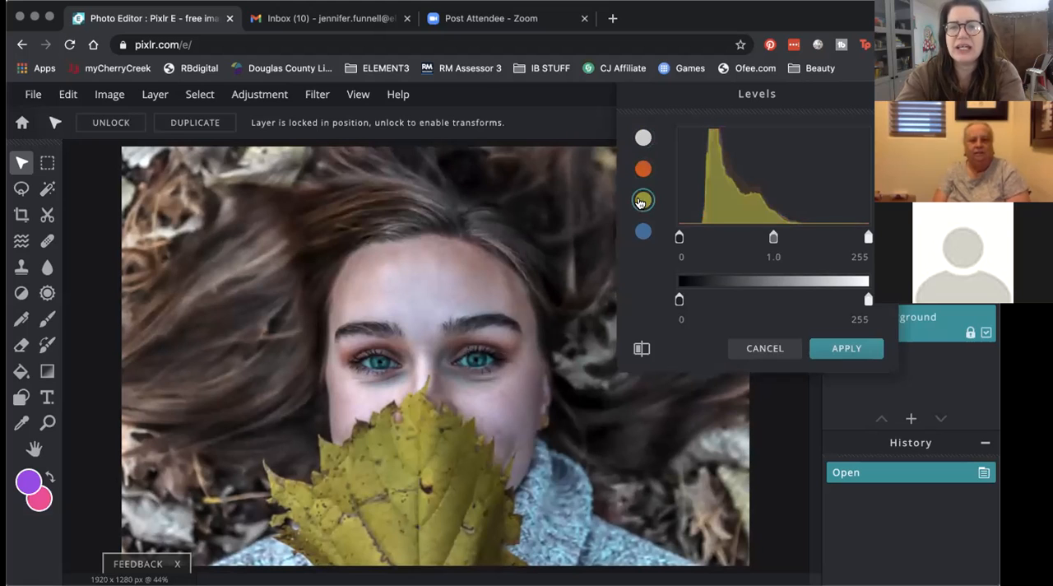
pyautogui.click(639, 237)
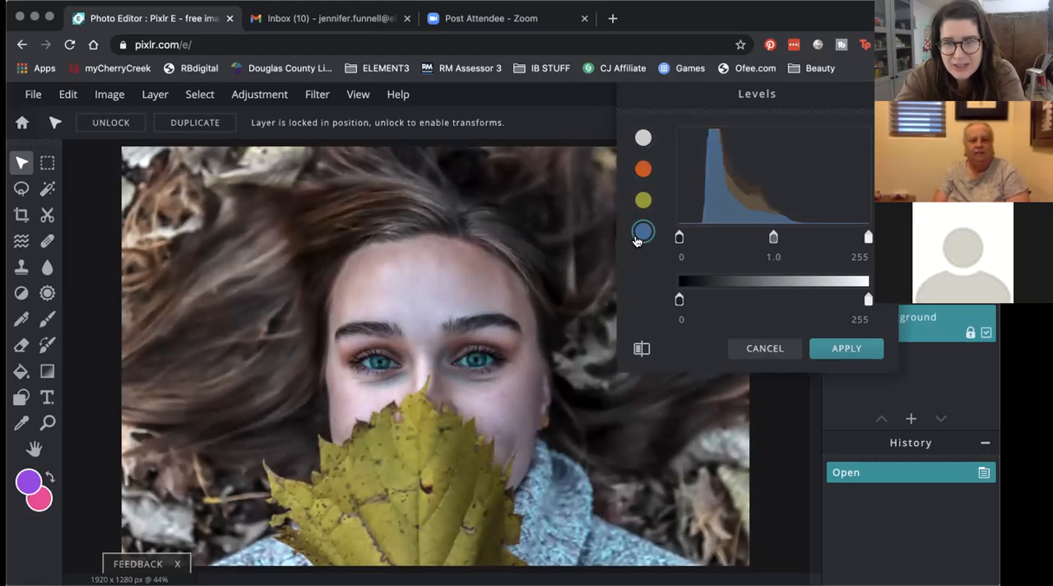
pyautogui.click(643, 169)
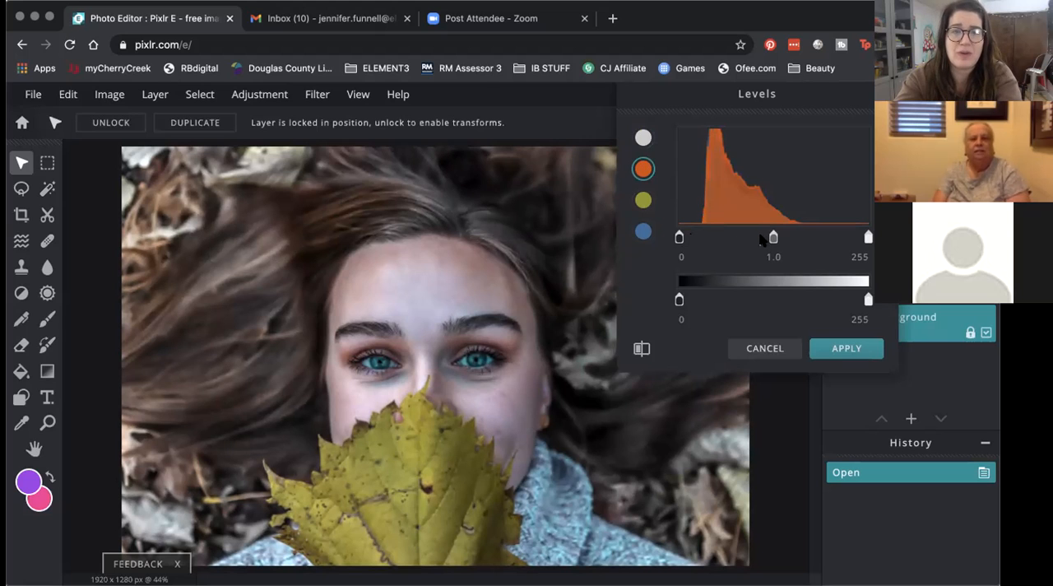
pyautogui.moveTo(773, 238)
pyautogui.mouseDown()
pyautogui.moveTo(764, 238)
pyautogui.moveTo(781, 241)
pyautogui.moveTo(772, 241)
pyautogui.mouseUp()
# Step: Set the green channel's midtone to 1.0 and the blue channel's to 0.9, and apply the Levels adjustment
pyautogui.click(643, 200)
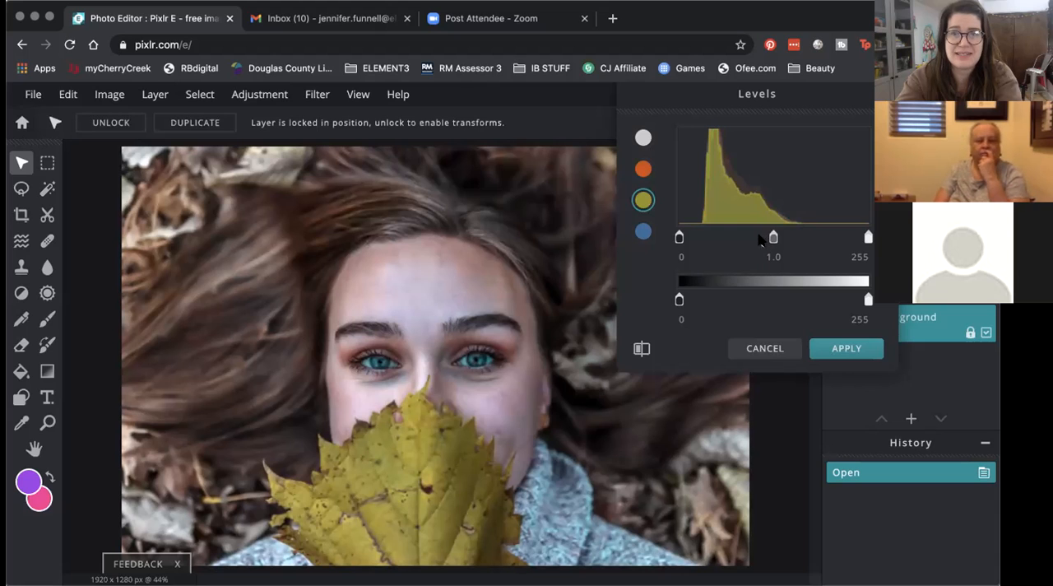
pyautogui.moveTo(768, 240); pyautogui.dragTo(773, 240)
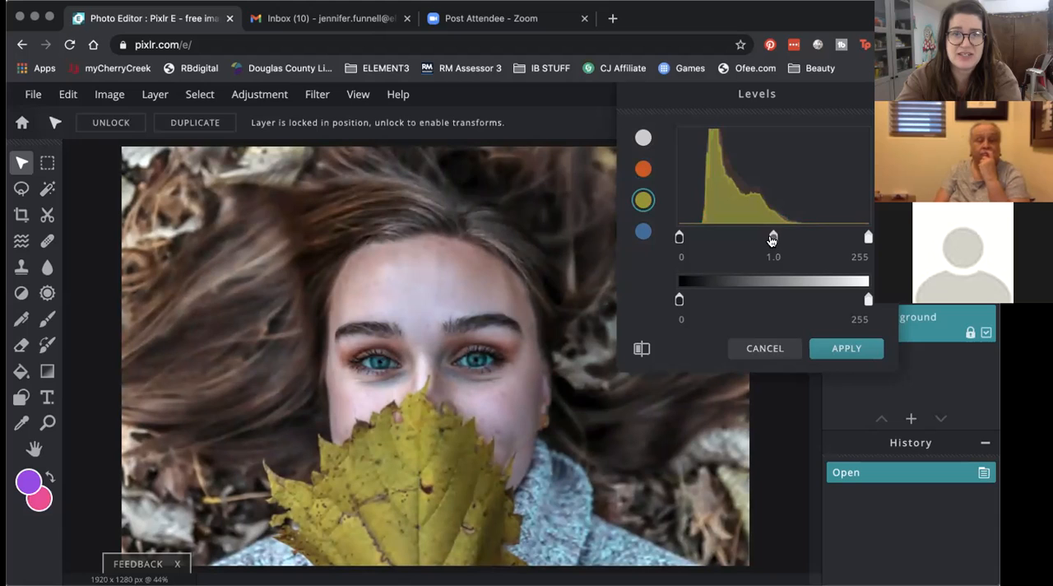
pyautogui.click(650, 233)
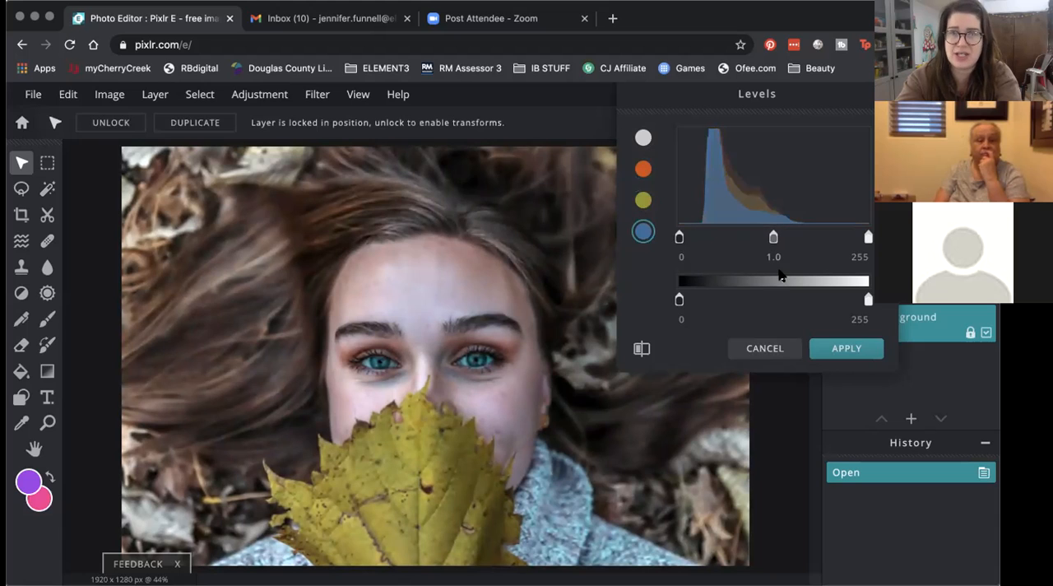
pyautogui.moveTo(773, 238); pyautogui.dragTo(770, 240)
pyautogui.click(641, 349)
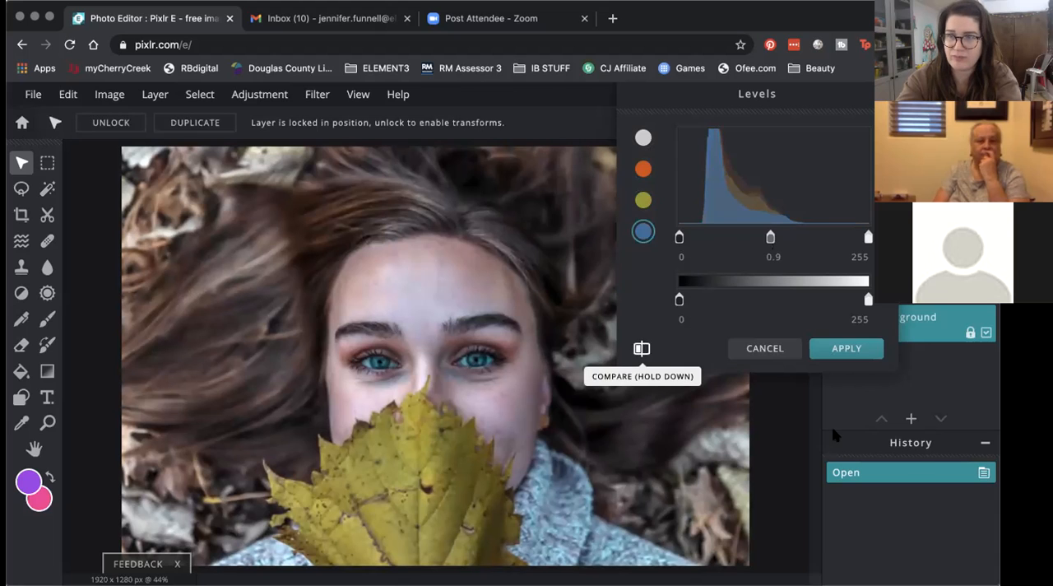
pyautogui.click(847, 352)
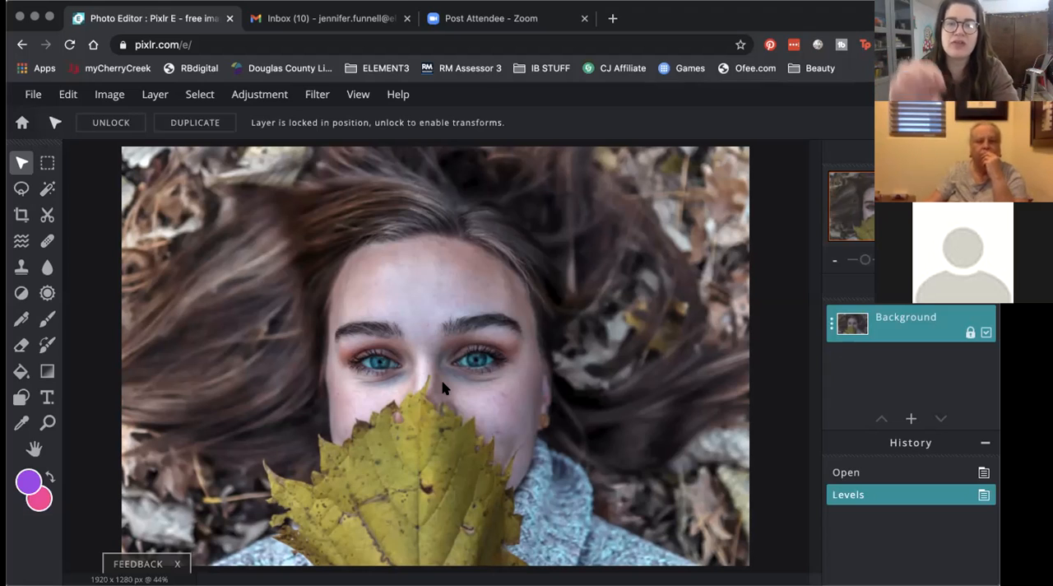
# Step: Examine the skin around the eyes, eyebrows and forehead up close for blemishes
pyautogui.scroll(5, 457, 367)
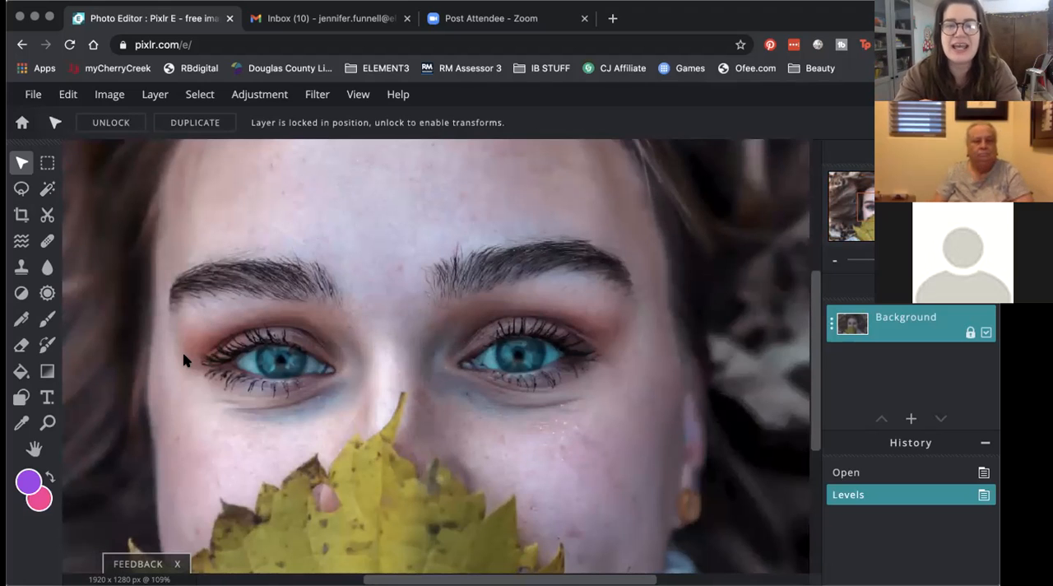
pyautogui.scroll(5, 200, 317)
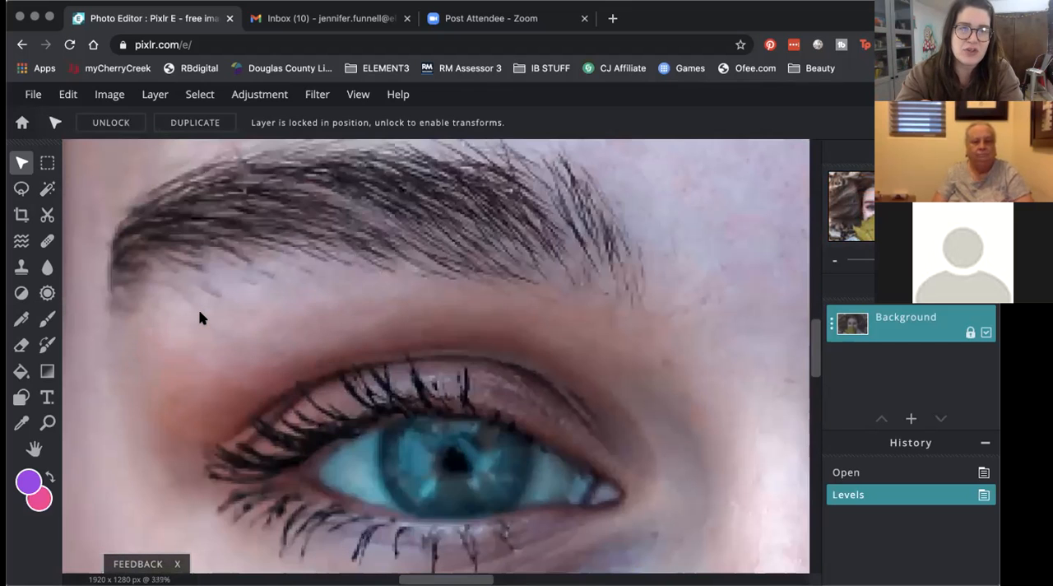
pyautogui.scroll(-2, 200, 317)
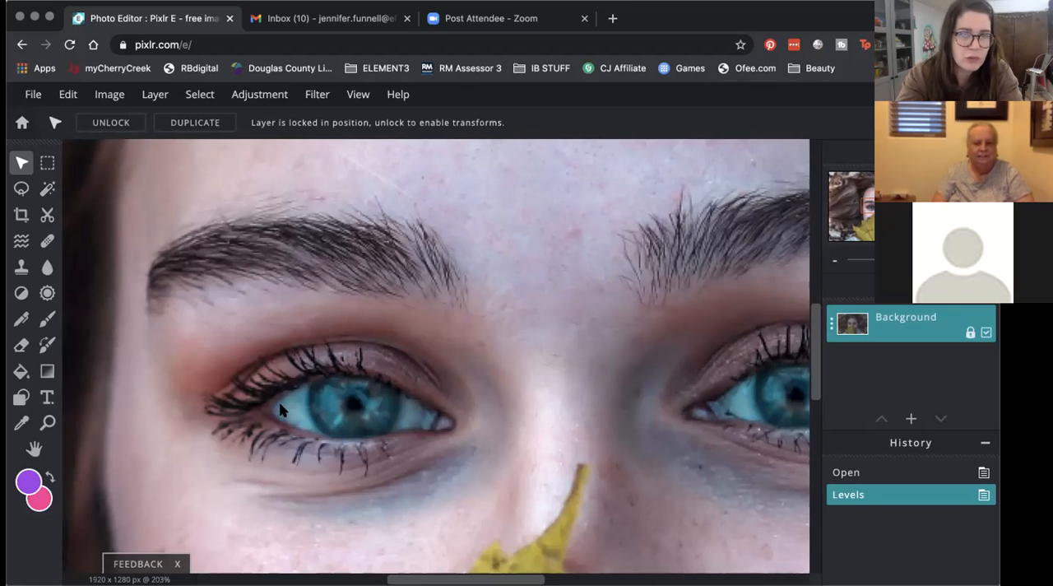
pyautogui.click(46, 422)
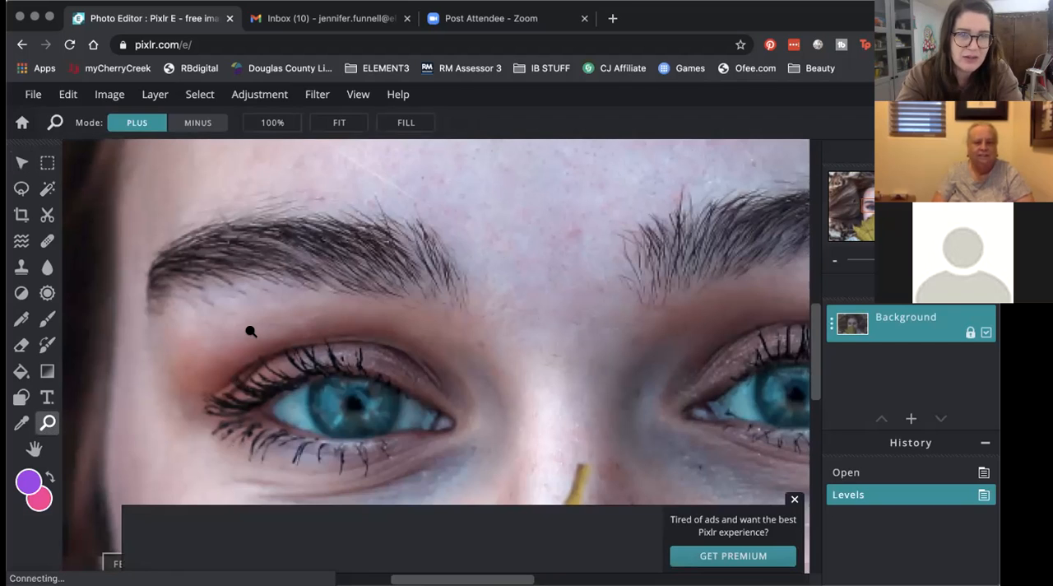
pyautogui.click(253, 322)
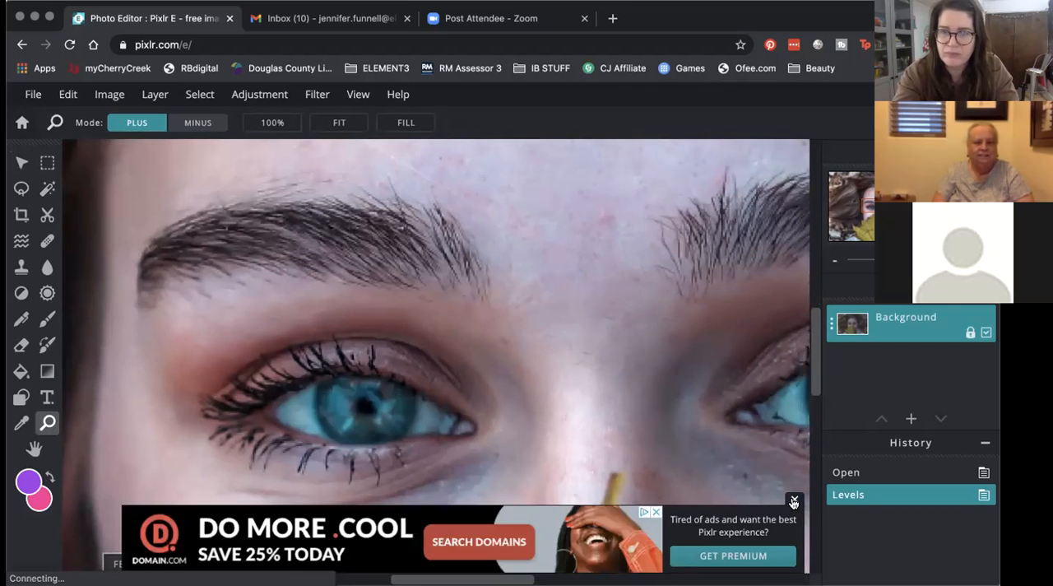
pyautogui.scroll(-3, 508, 389)
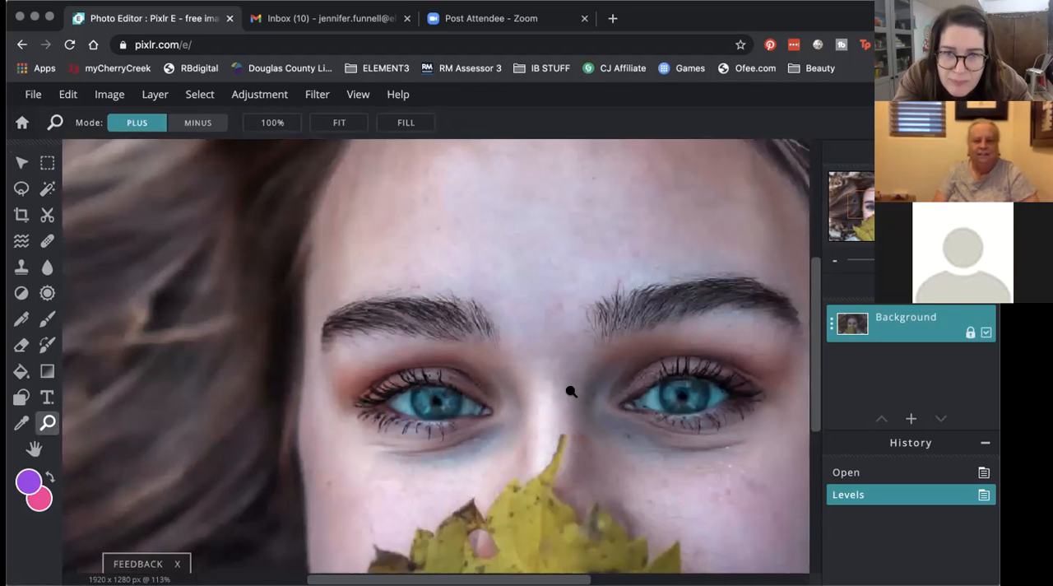
pyautogui.scroll(2, 554, 378)
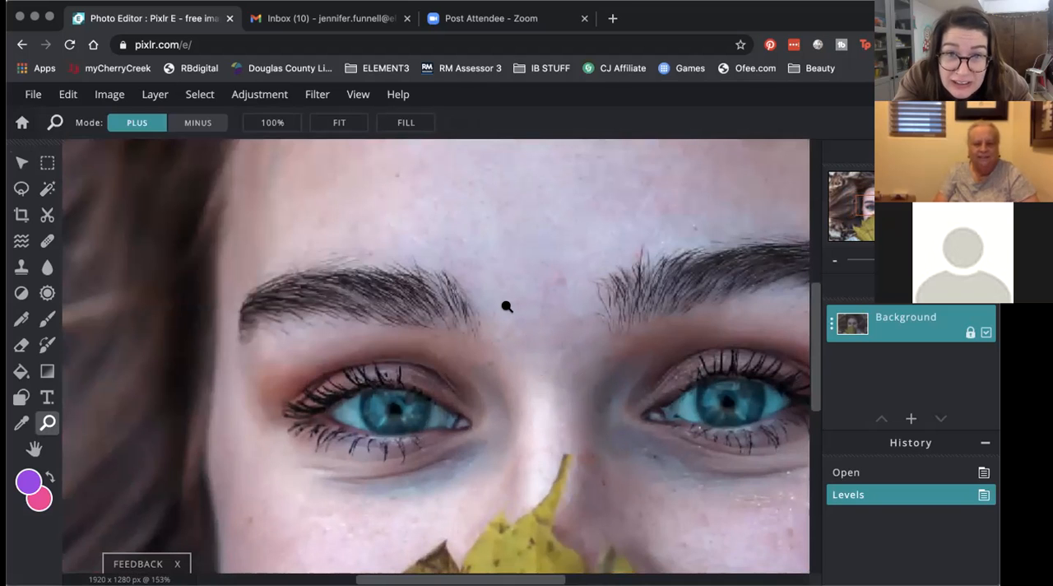
pyautogui.scroll(1, 635, 473)
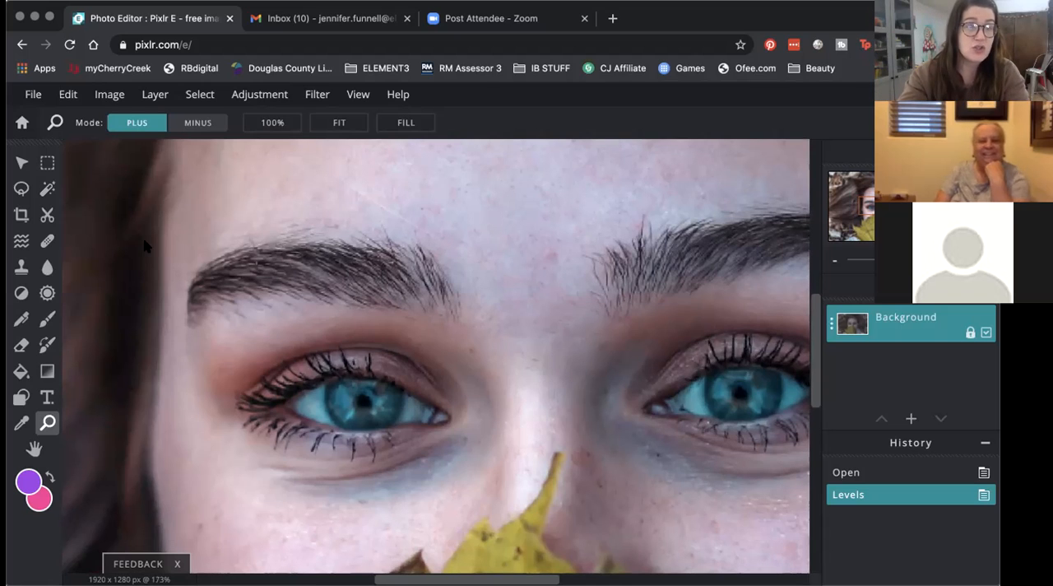
# Step: Activate the Heal tool with the Patch method and set its brush size to 26
pyautogui.click(47, 242)
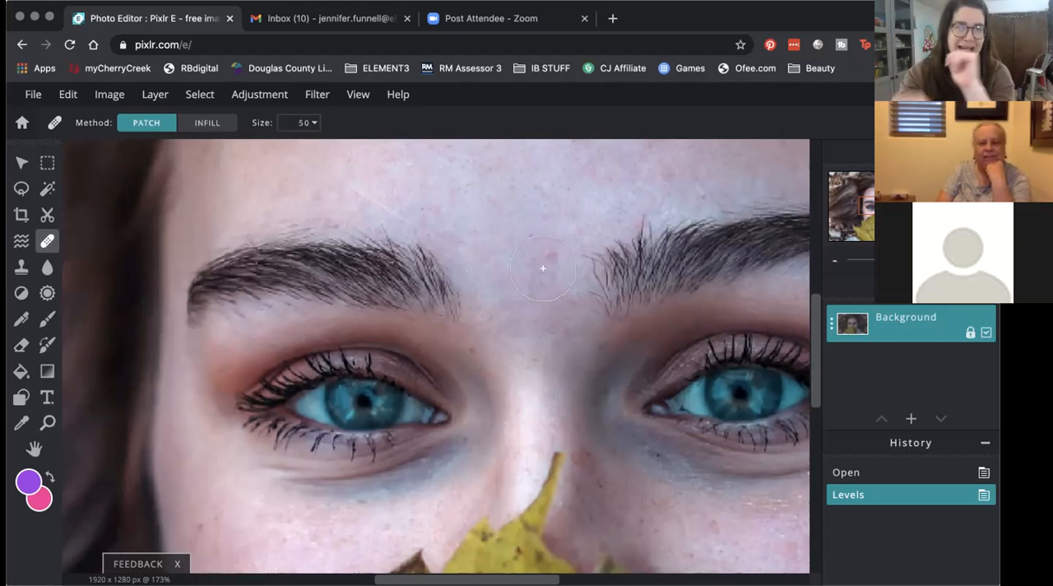
pyautogui.click(310, 124)
pyautogui.moveTo(222, 148); pyautogui.dragTo(212, 148)
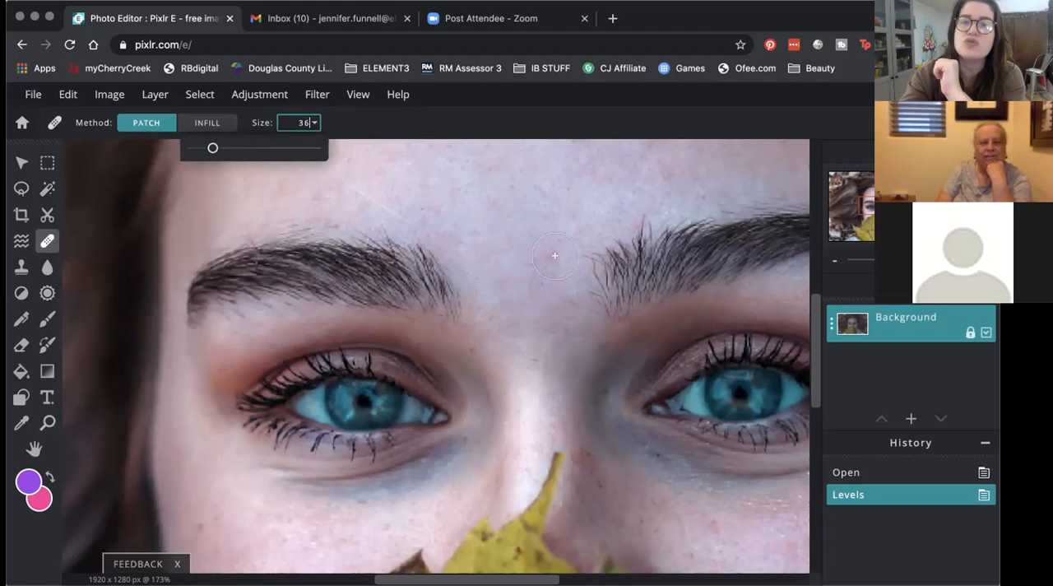
pyautogui.moveTo(213, 147); pyautogui.dragTo(206, 148)
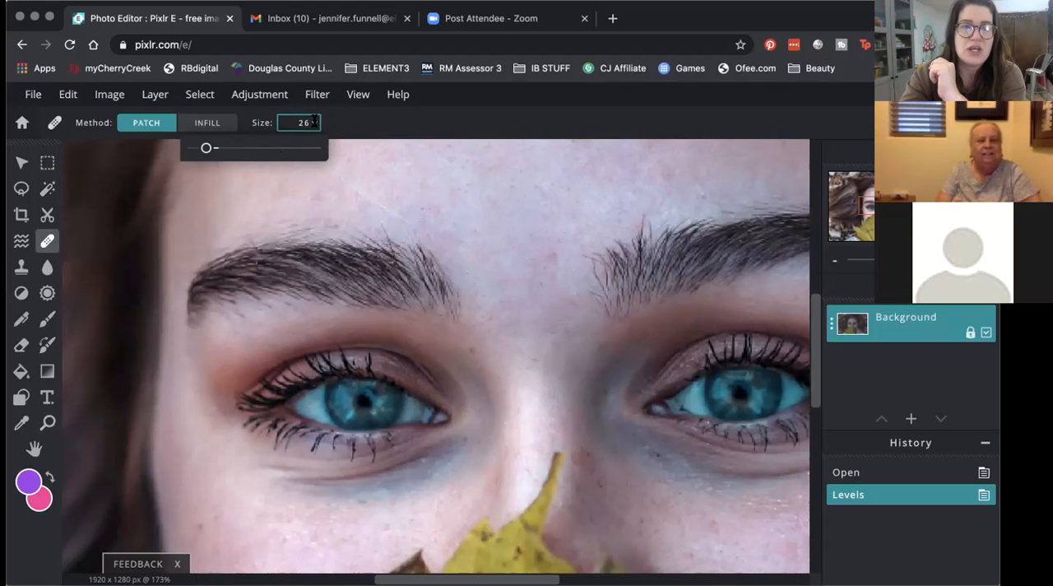
pyautogui.click(243, 123)
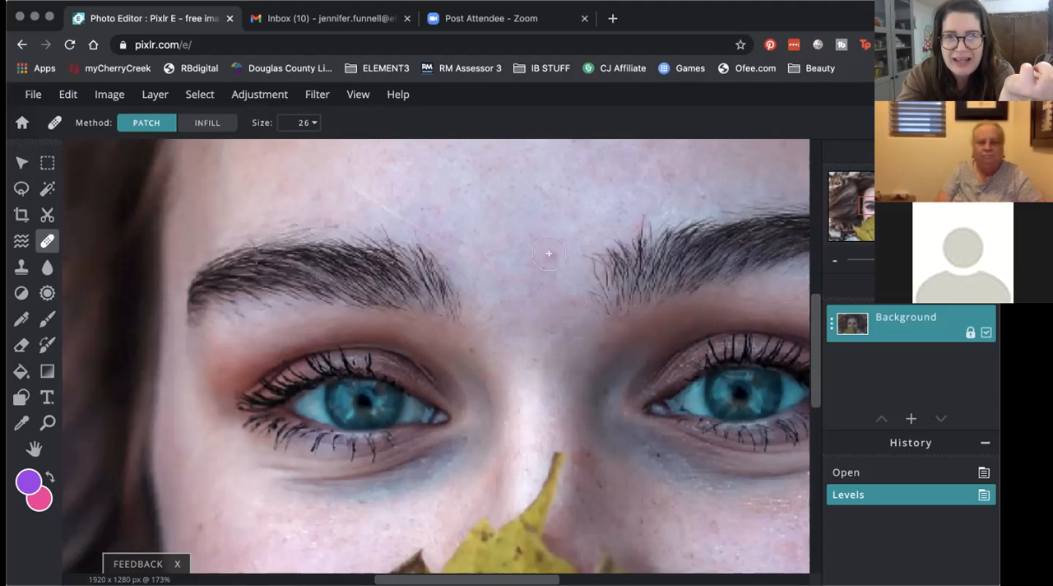
# Step: Heal the red blemish between the eyebrows and the thin light line on the forehead above the left eyebrow
pyautogui.moveTo(549, 253); pyautogui.dragTo(547, 294)
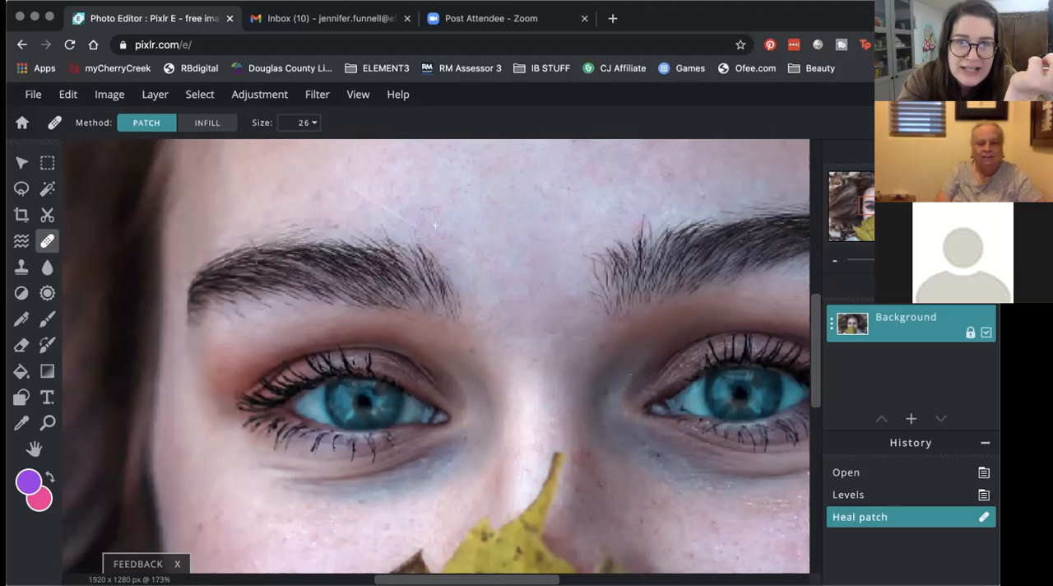
pyautogui.click(343, 182)
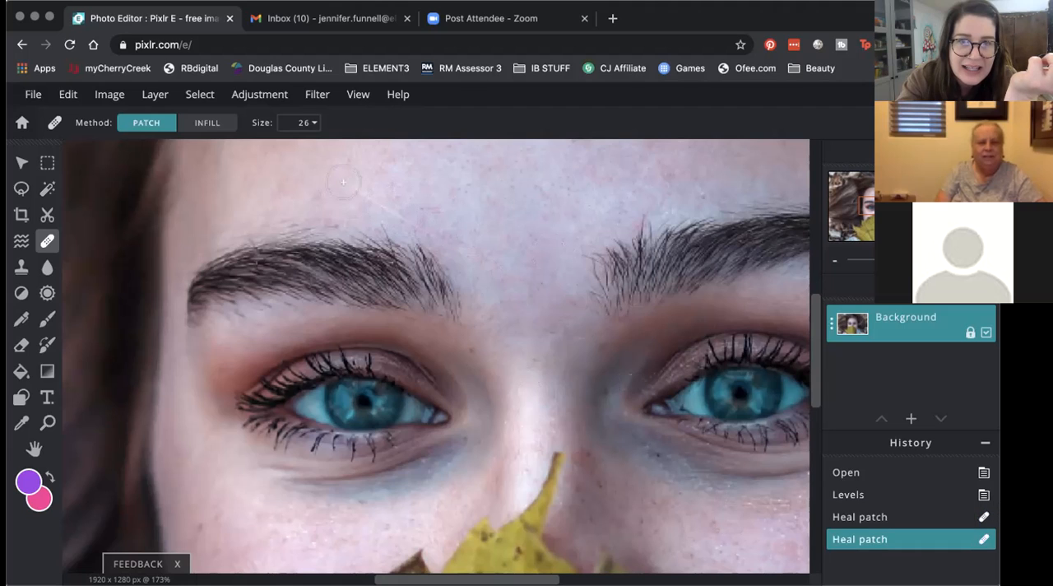
pyautogui.click(328, 167)
pyautogui.click(325, 166)
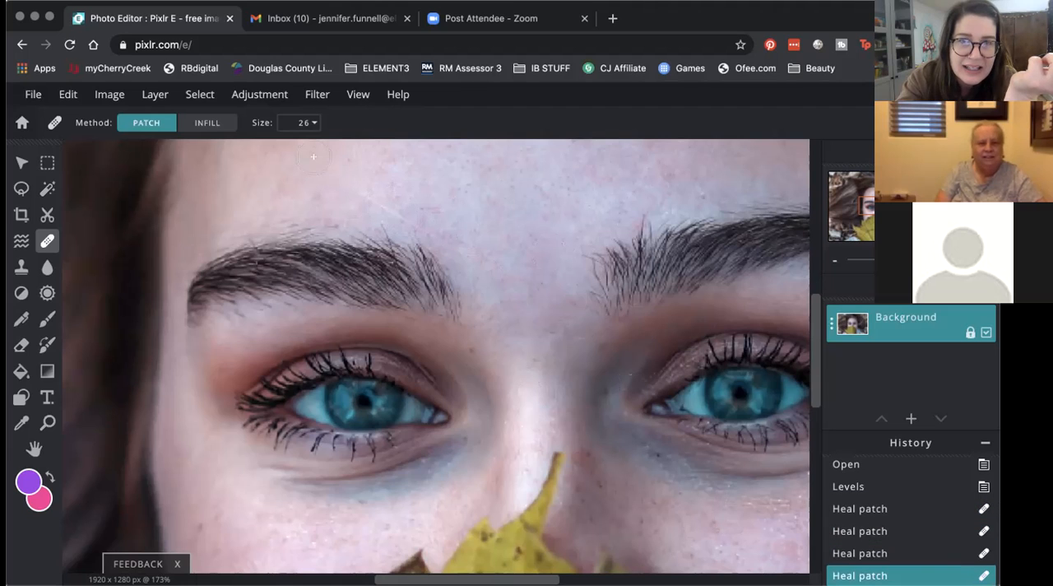
pyautogui.click(298, 147)
pyautogui.click(387, 204)
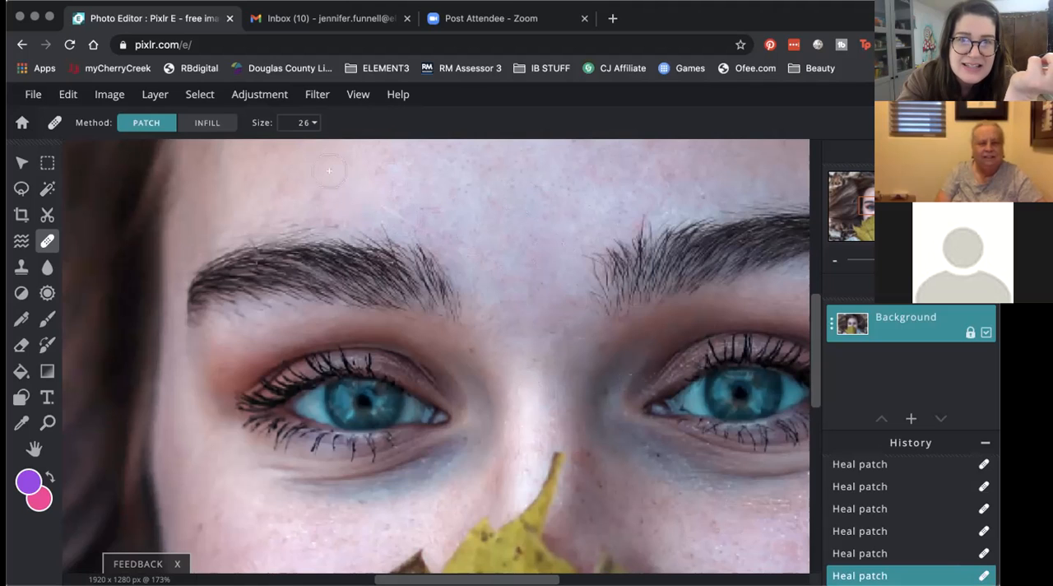
# Step: Reduce the Heal tool's brush size to 12
pyautogui.click(305, 123)
pyautogui.moveTo(207, 148); pyautogui.dragTo(197, 148)
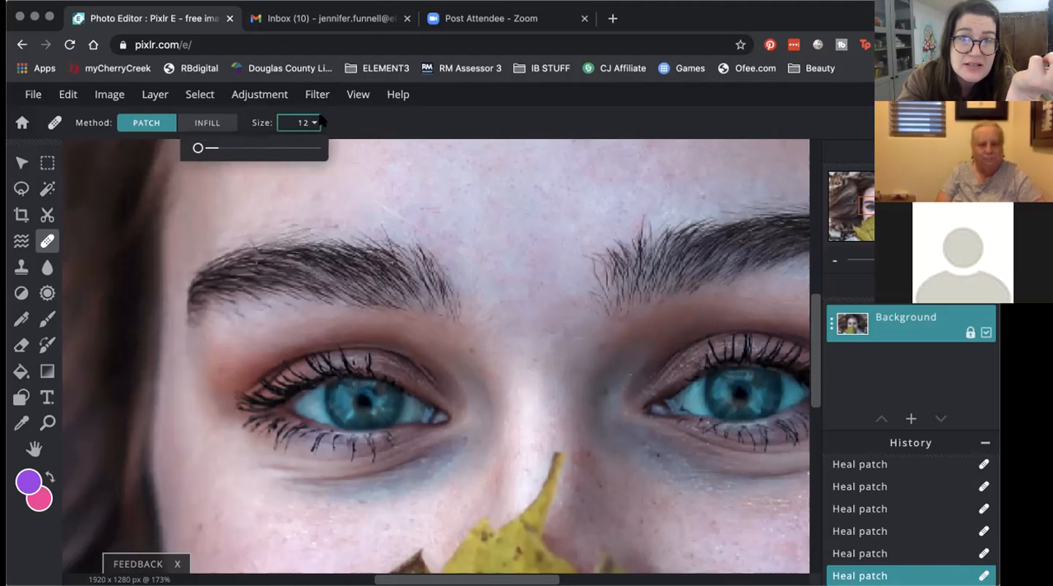
pyautogui.click(344, 125)
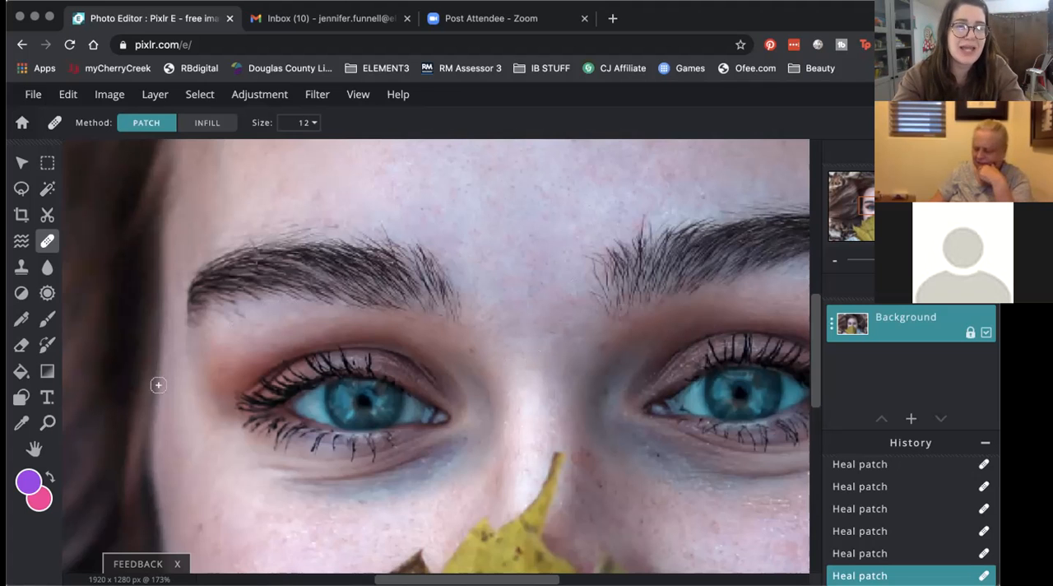
# Step: Cover the skin-coloured hole in the yellow leaf with the Clone tool, sampling the leaf surface just beside the hole
pyautogui.click(46, 422)
pyautogui.scroll(-1, 308, 349)
pyautogui.scroll(-3, 308, 351)
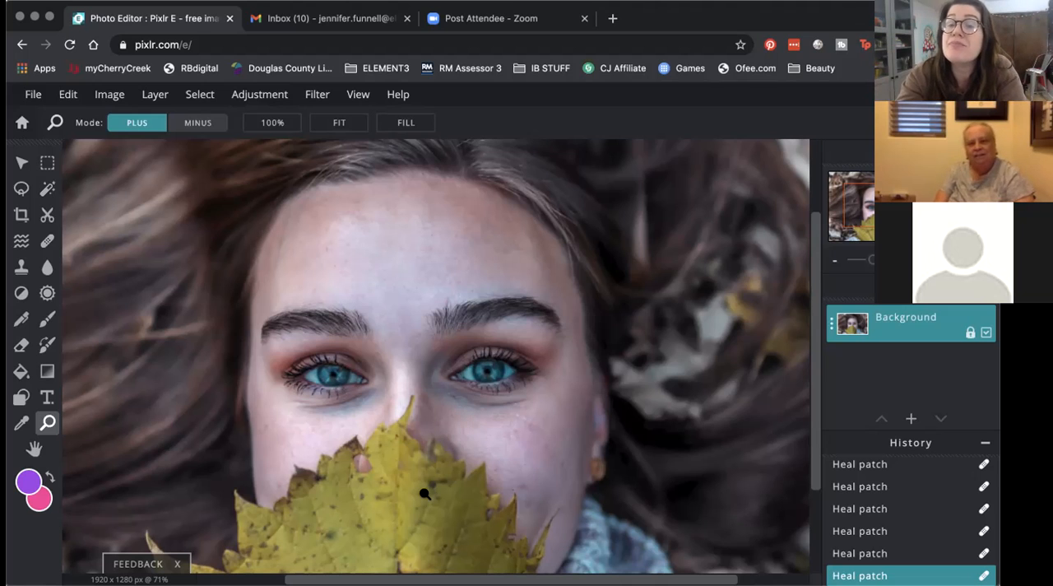
pyautogui.click(366, 471)
pyautogui.click(359, 465)
pyautogui.click(360, 465)
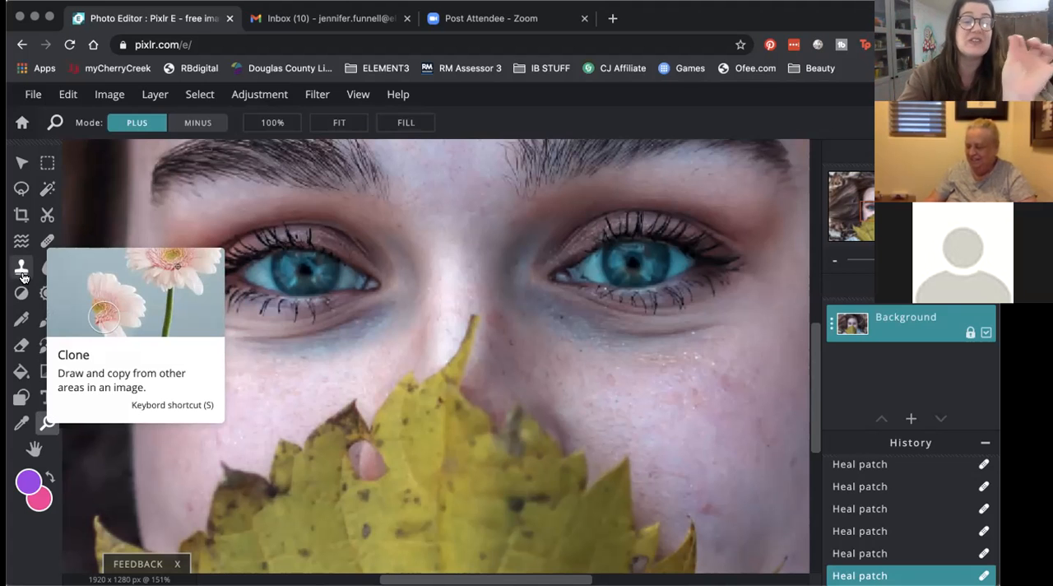
pyautogui.click(22, 276)
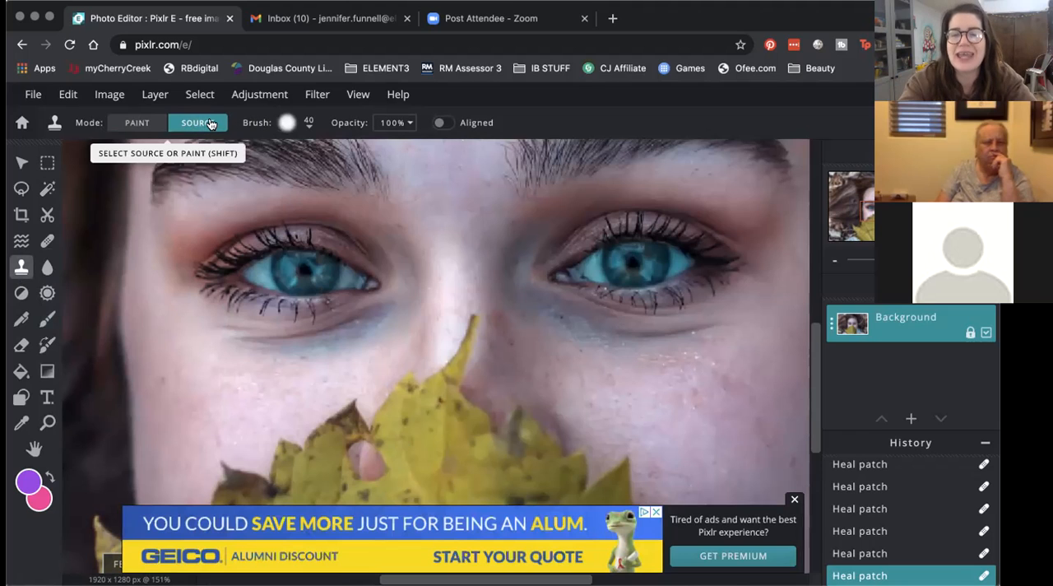
pyautogui.click(795, 499)
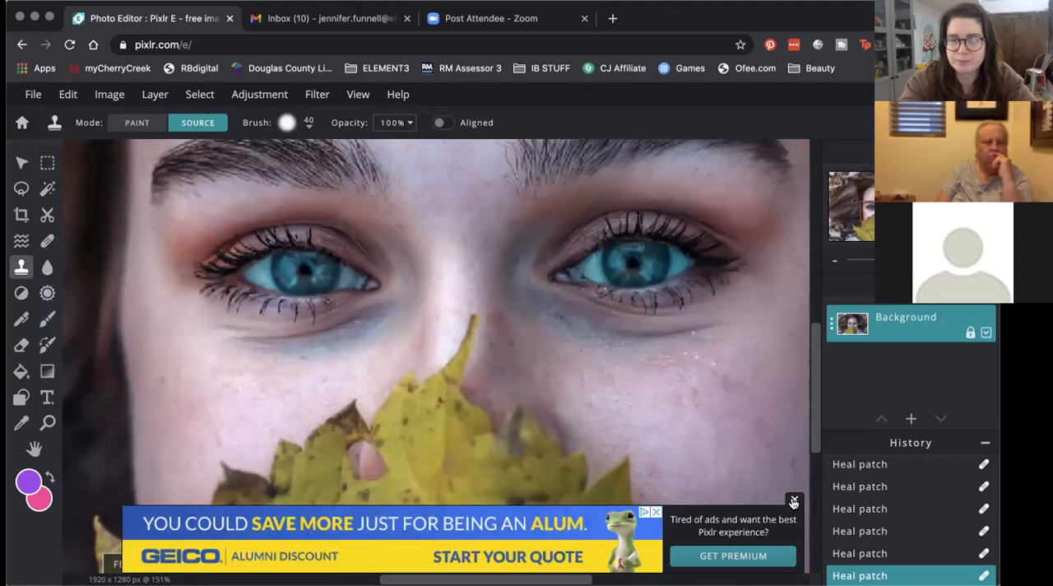
pyautogui.keyDown('alt'); pyautogui.click(403, 446); pyautogui.keyUp('alt')
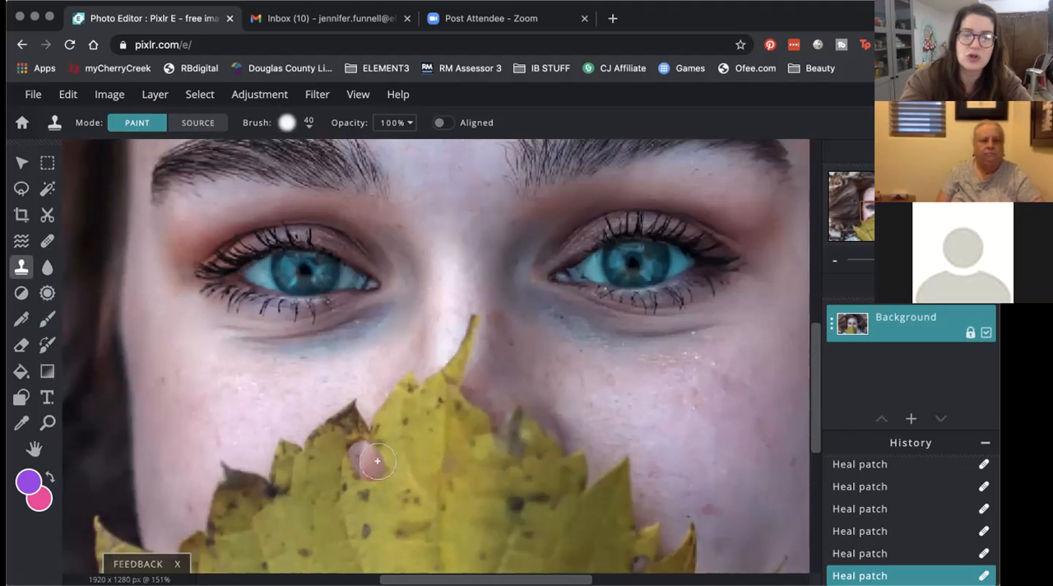
pyautogui.click(376, 460)
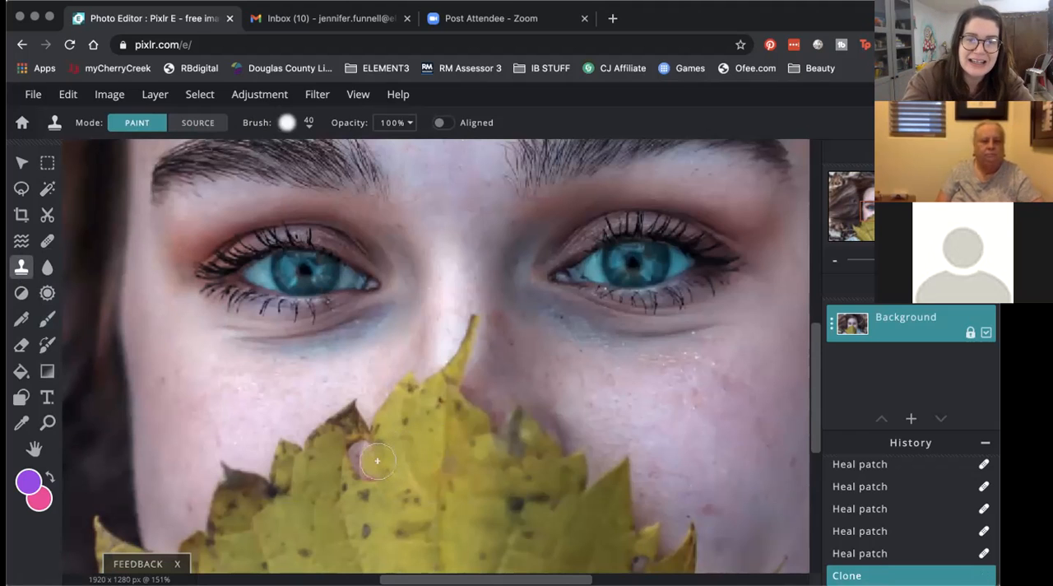
pyautogui.click(364, 473)
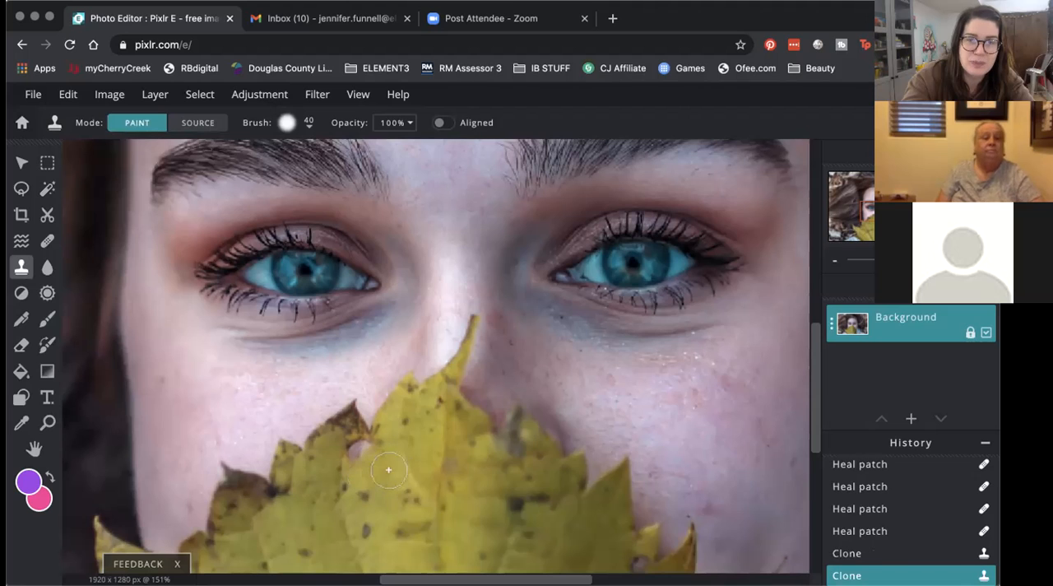
pyautogui.click(356, 448)
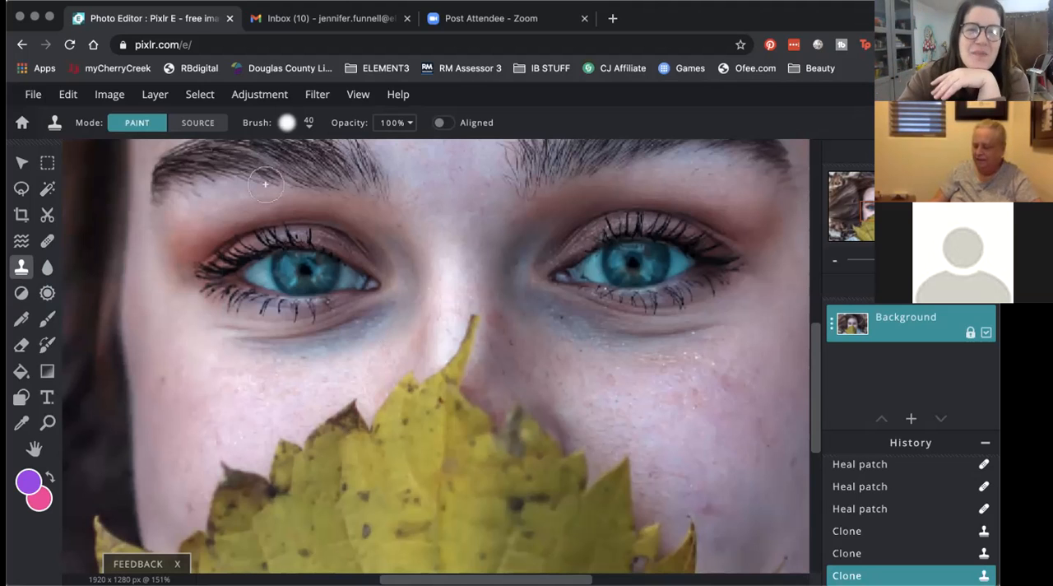
# Step: Try out softness and step values for the 40 px Clone brush, settling on 26% softness and a 21% step
pyautogui.click(286, 125)
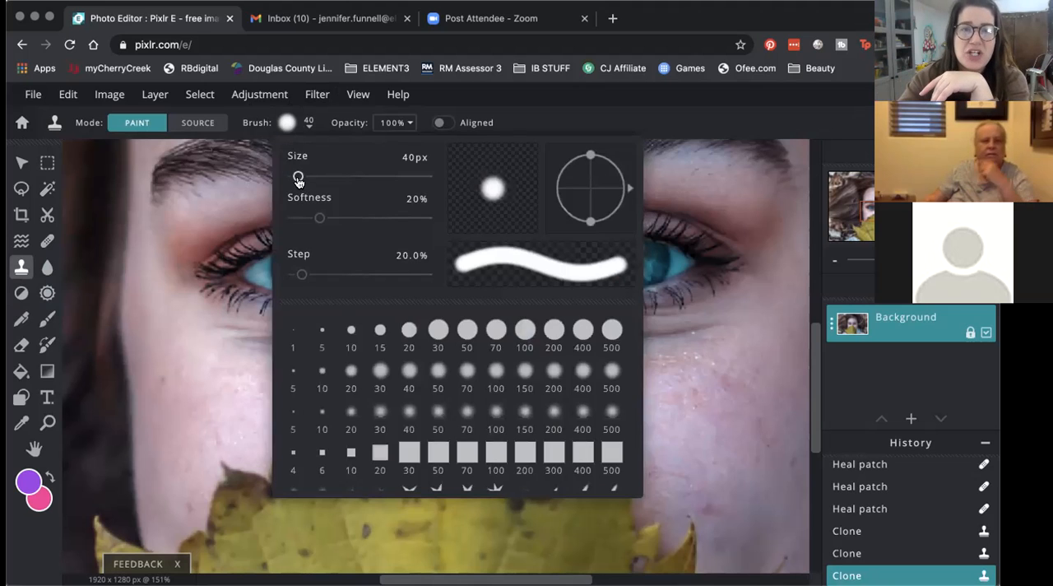
pyautogui.moveTo(323, 218); pyautogui.dragTo(345, 221)
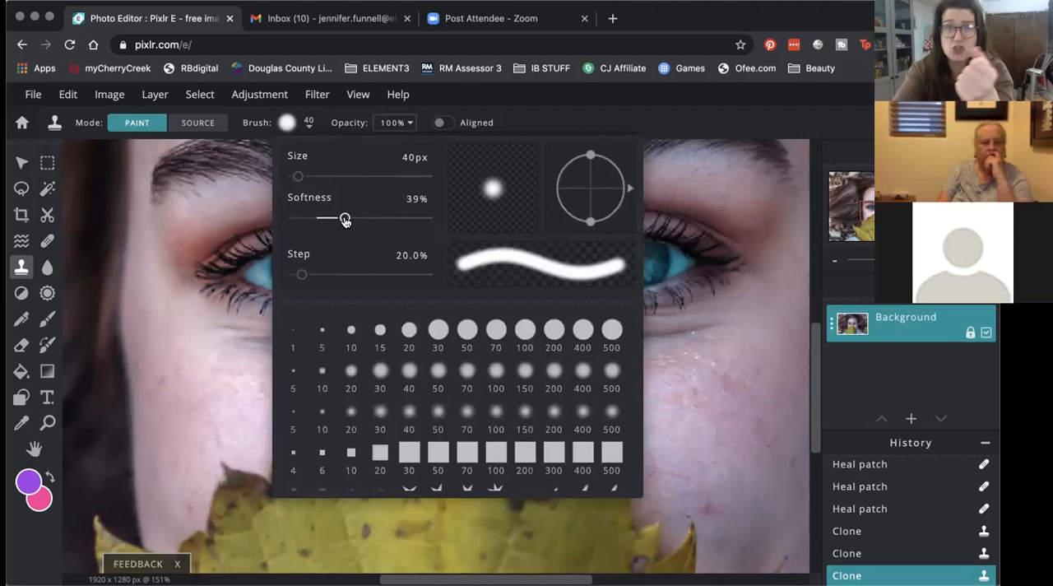
pyautogui.moveTo(345, 219); pyautogui.dragTo(290, 216)
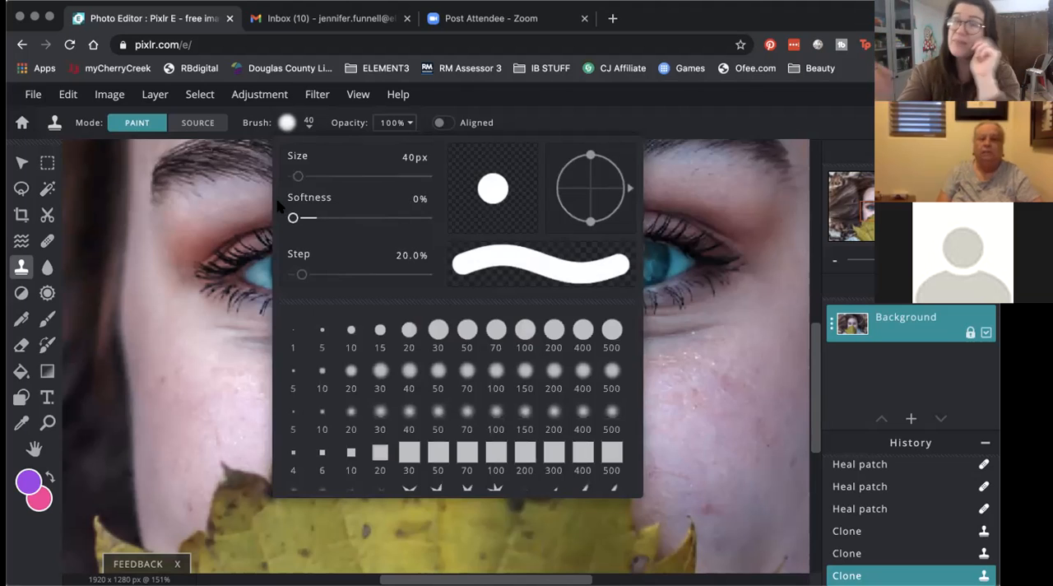
pyautogui.moveTo(294, 218); pyautogui.dragTo(327, 221)
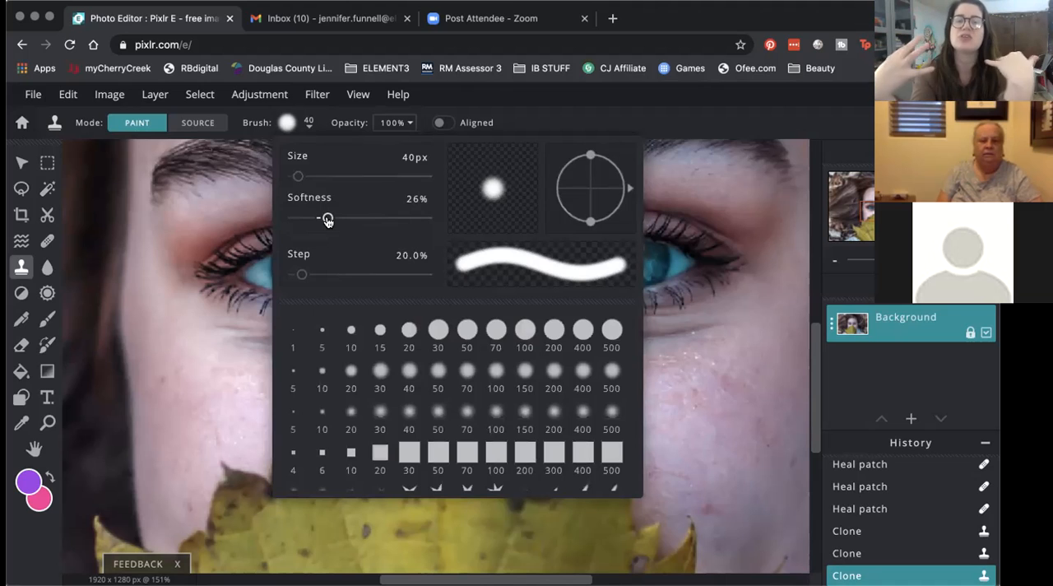
pyautogui.moveTo(302, 274); pyautogui.dragTo(333, 275)
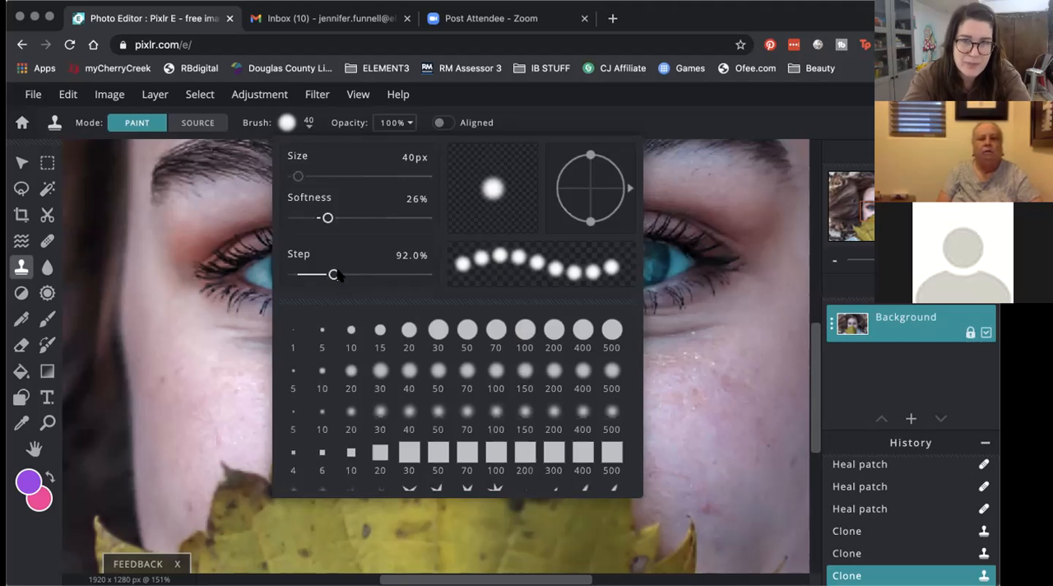
pyautogui.moveTo(336, 274); pyautogui.dragTo(353, 278)
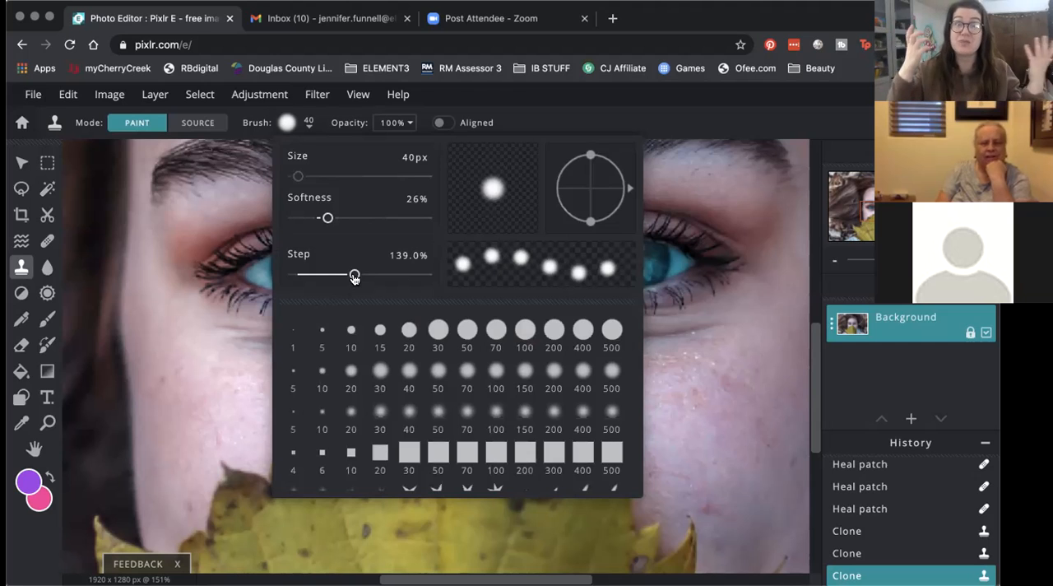
pyautogui.moveTo(354, 277); pyautogui.dragTo(302, 280)
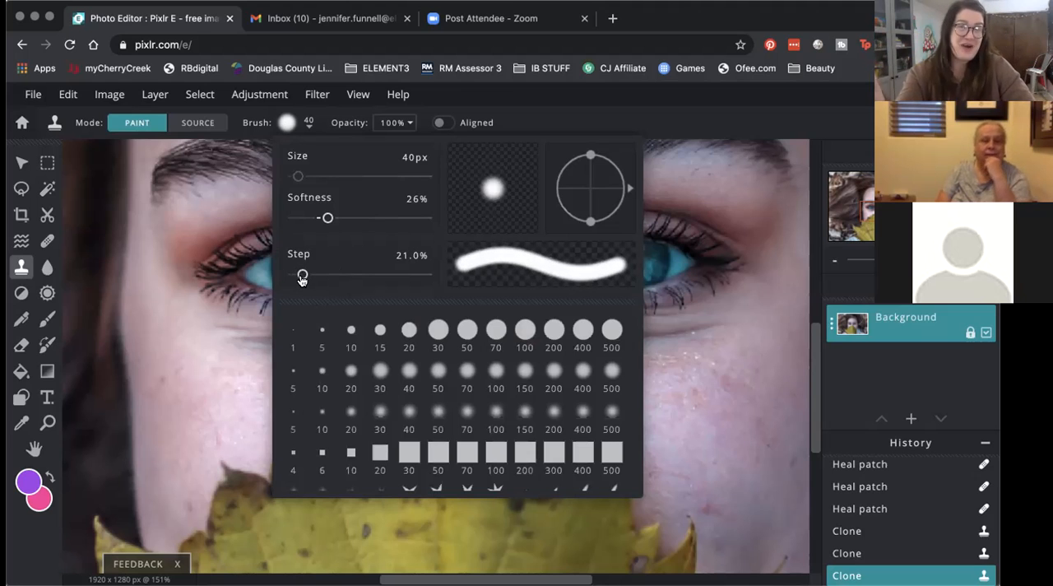
# Step: Choose the 100 px asterisk-shaped Clone brush with the most arms and set its step to 43%
pyautogui.scroll(-1, 480, 426)
pyautogui.scroll(-1, 479, 426)
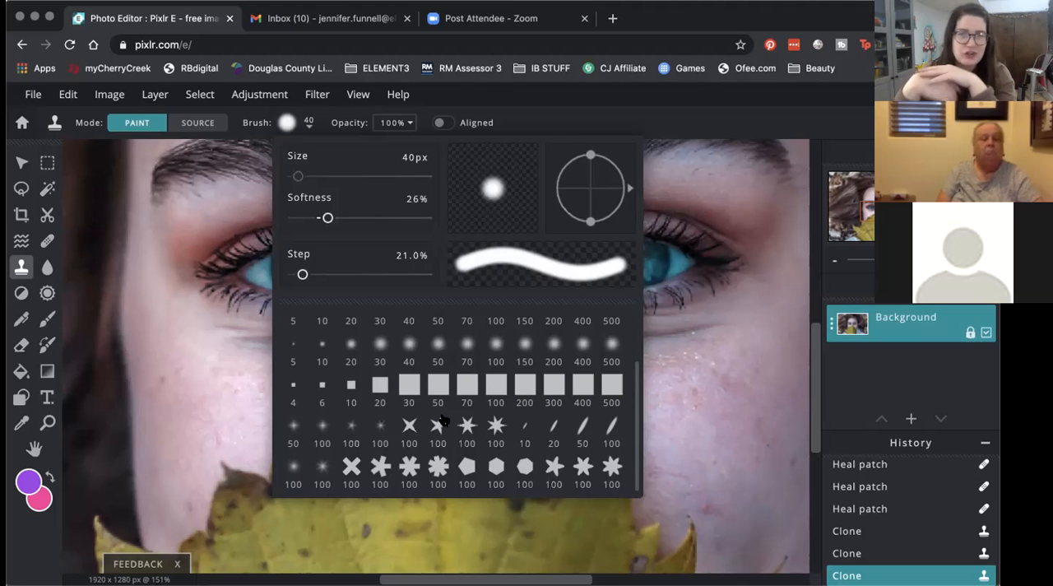
pyautogui.click(437, 470)
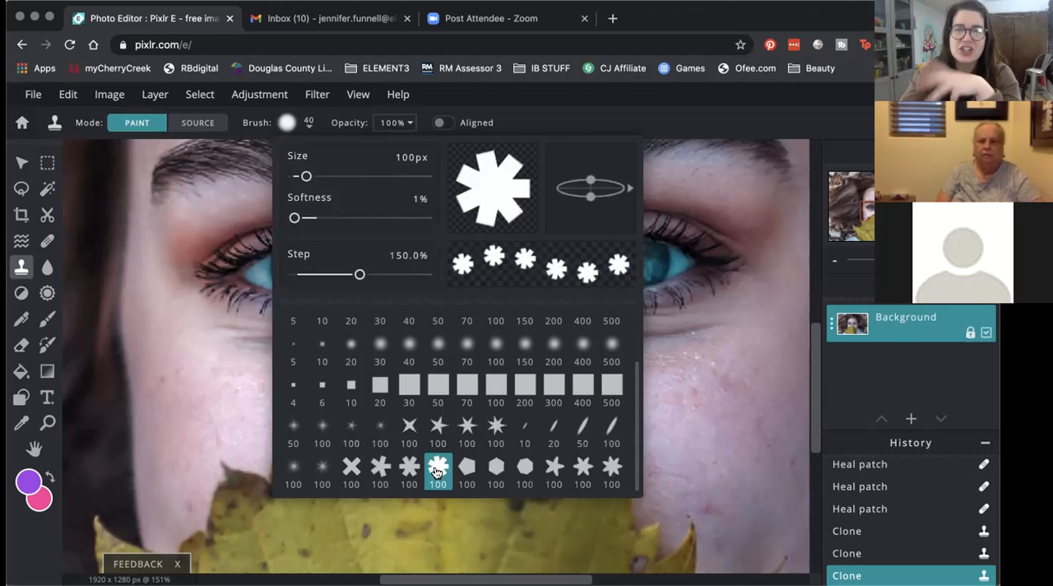
pyautogui.moveTo(359, 274); pyautogui.dragTo(311, 275)
pyautogui.scroll(2, 313, 346)
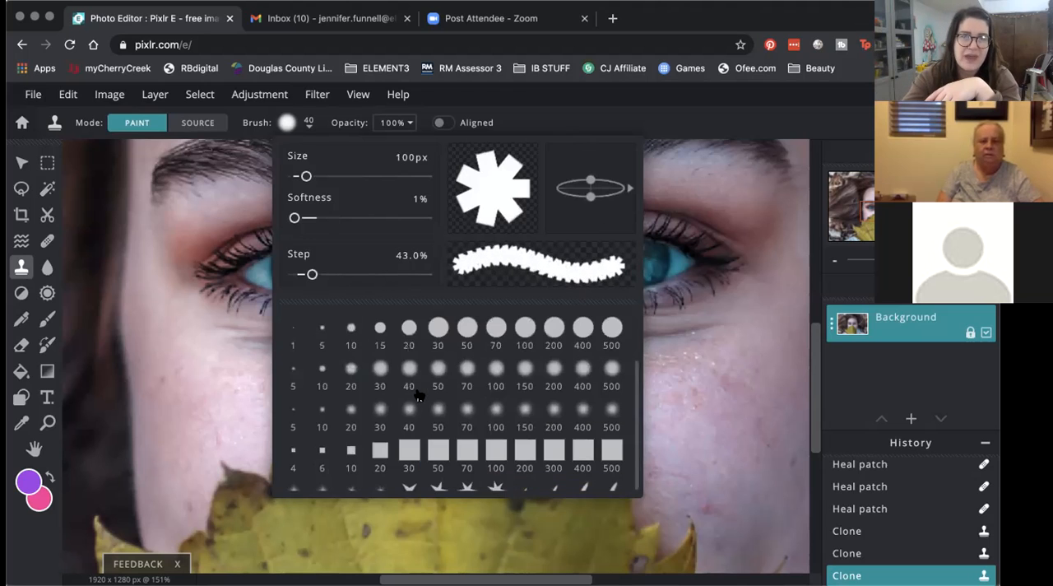
pyautogui.click(307, 125)
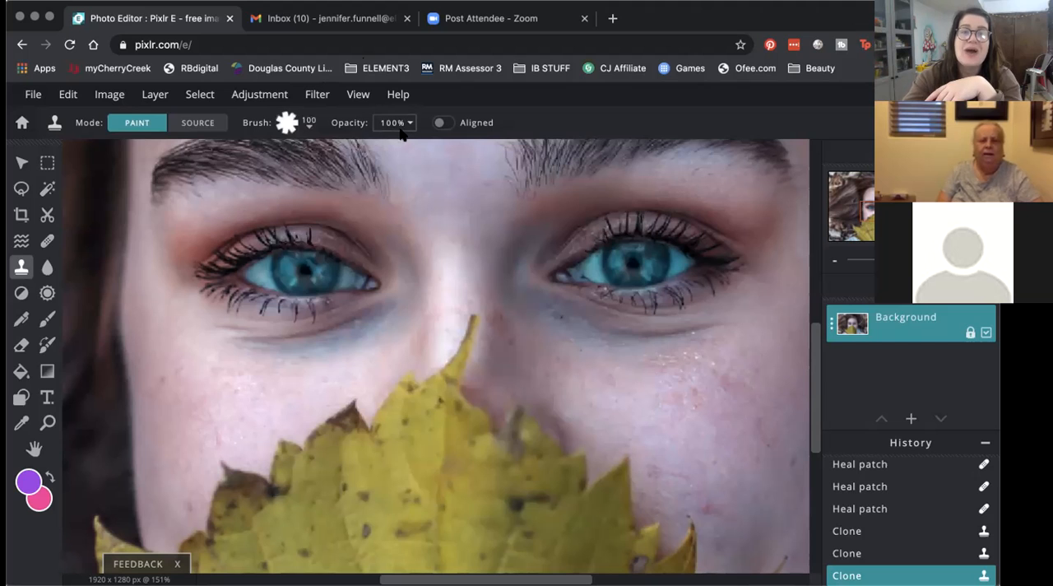
# Step: Lower the Clone tool's opacity to 66%
pyautogui.click(402, 127)
pyautogui.moveTo(414, 148); pyautogui.dragTo(384, 148)
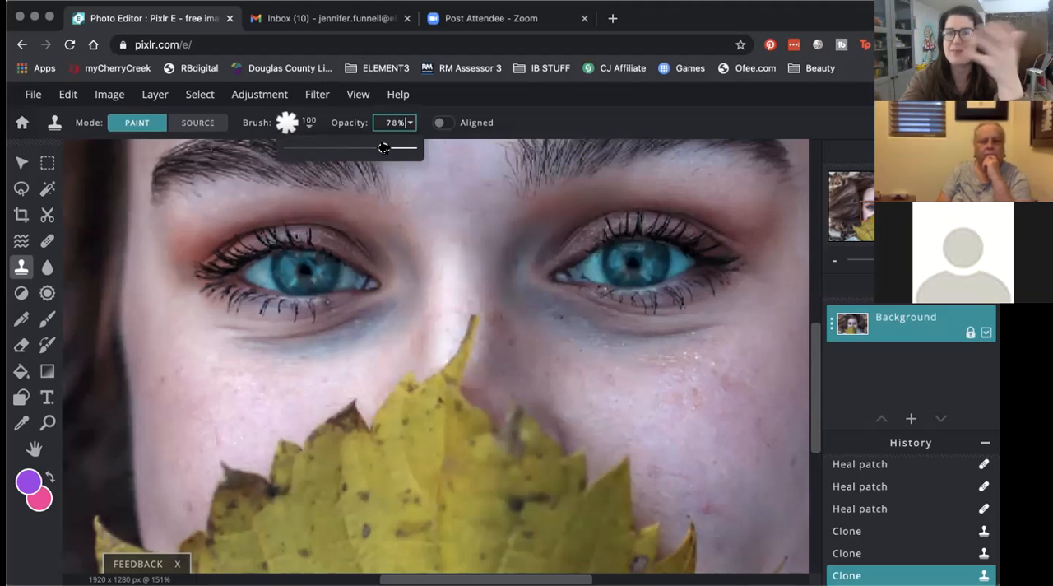
pyautogui.moveTo(384, 148); pyautogui.dragTo(369, 148)
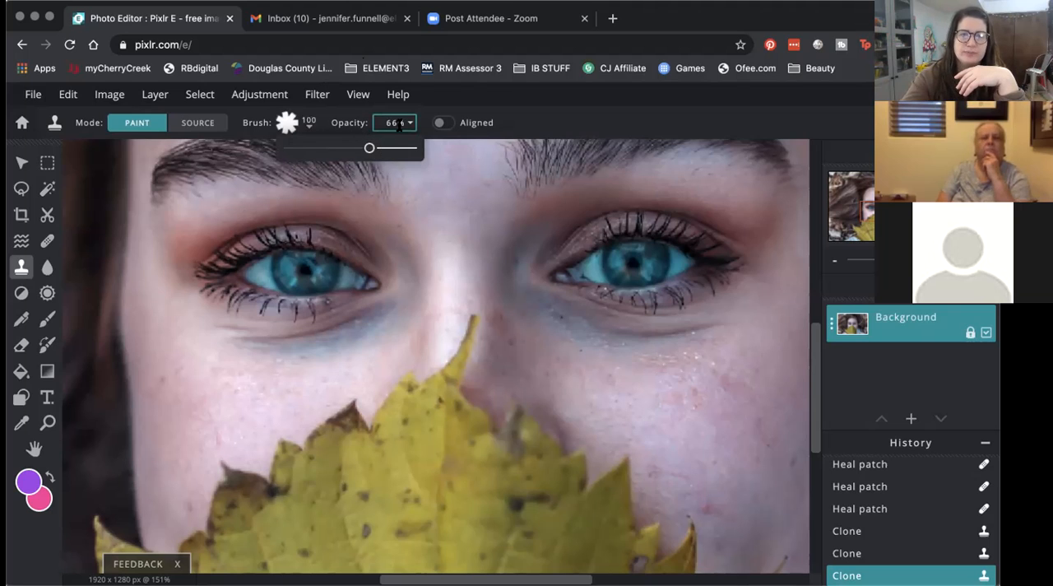
# Step: Switch the Clone tool's Aligned option on and back off
pyautogui.click(443, 125)
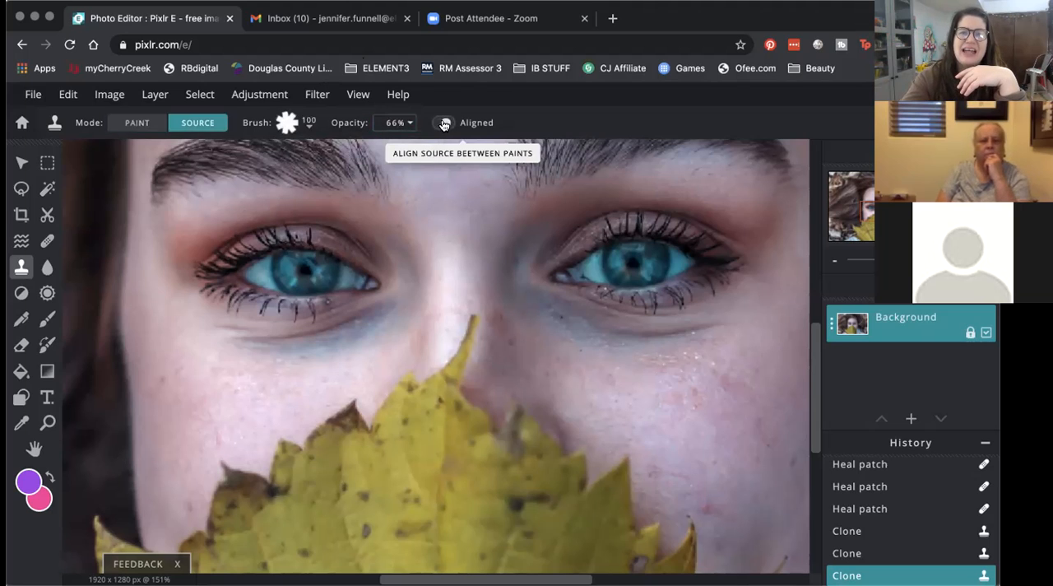
pyautogui.click(443, 125)
pyautogui.click(444, 125)
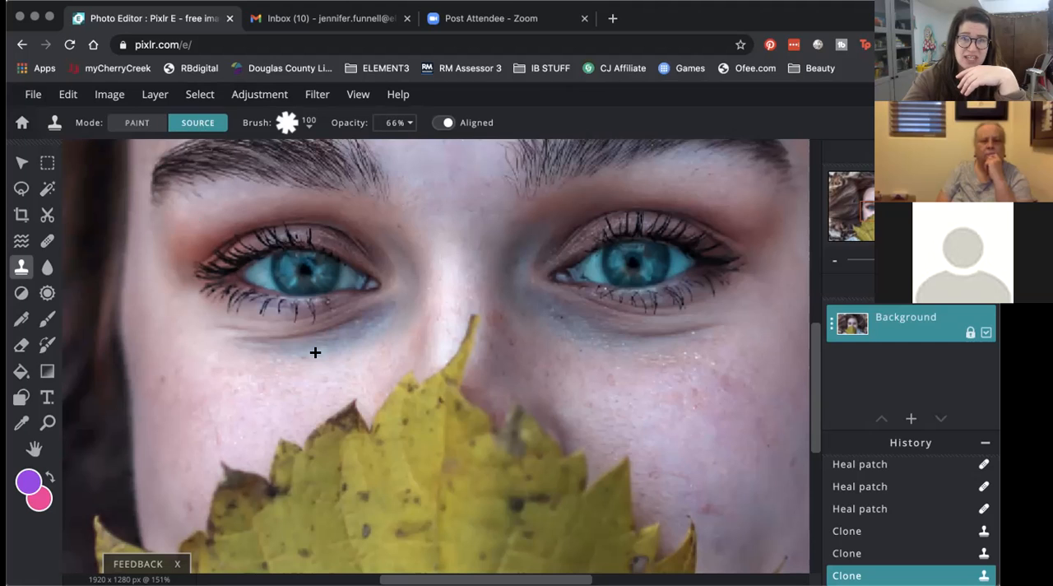
pyautogui.click(444, 128)
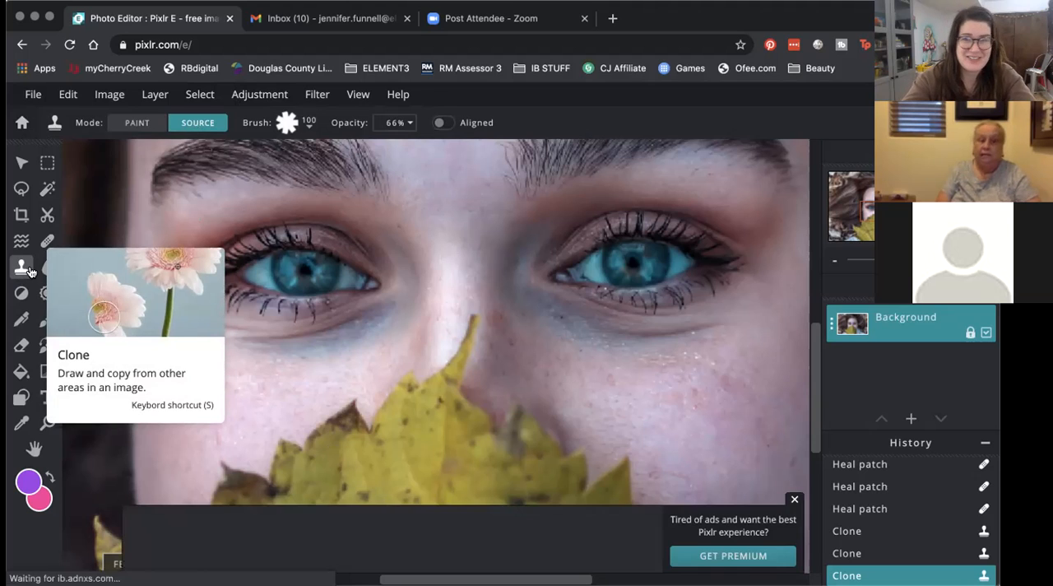
# Step: Dismiss the advertisement, activate the Wand Select tool and inspect the iris of the eye on the image's left side up close
pyautogui.click(794, 499)
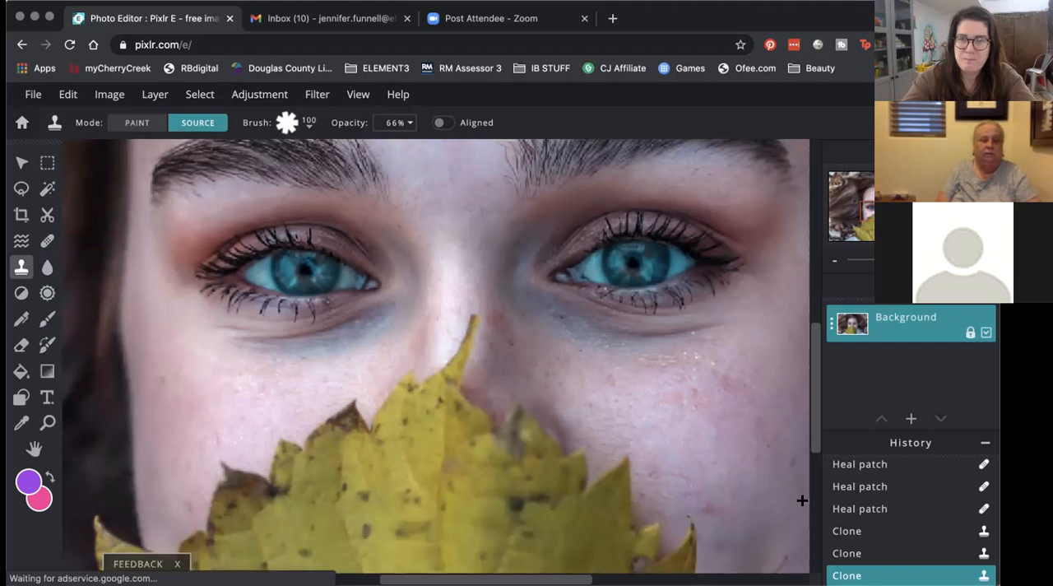
pyautogui.click(46, 191)
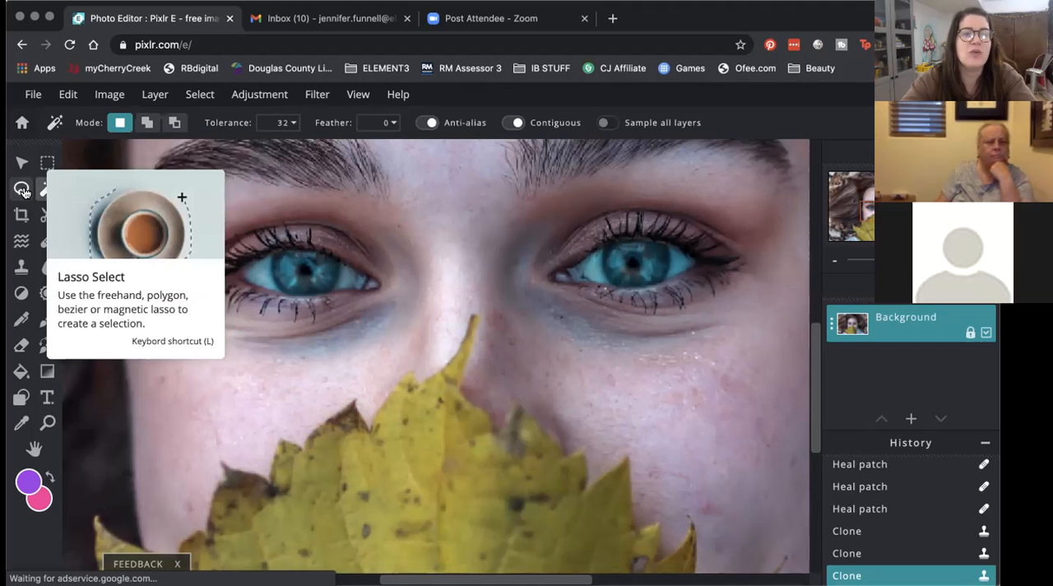
pyautogui.click(22, 189)
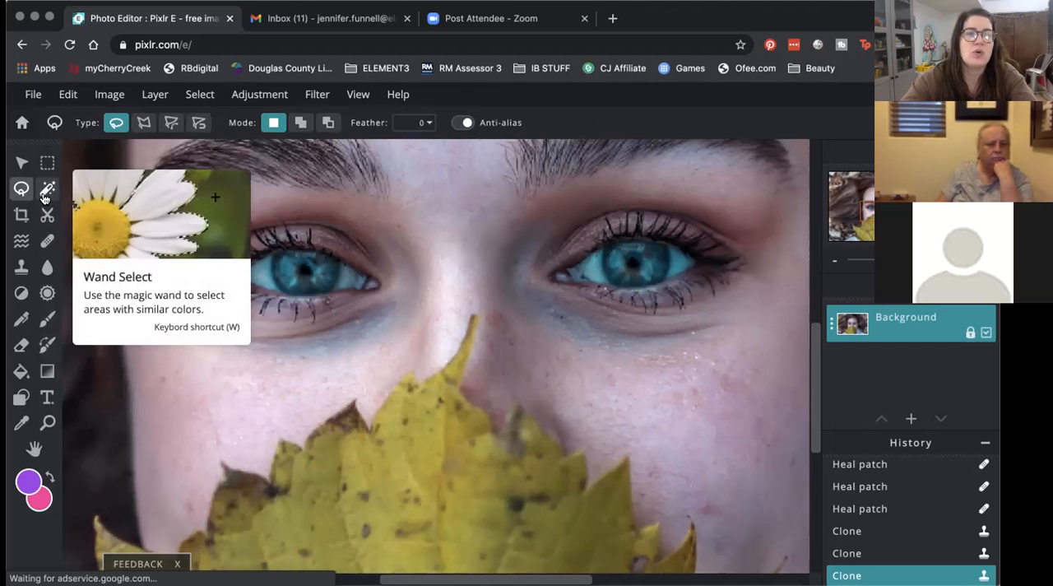
pyautogui.click(46, 193)
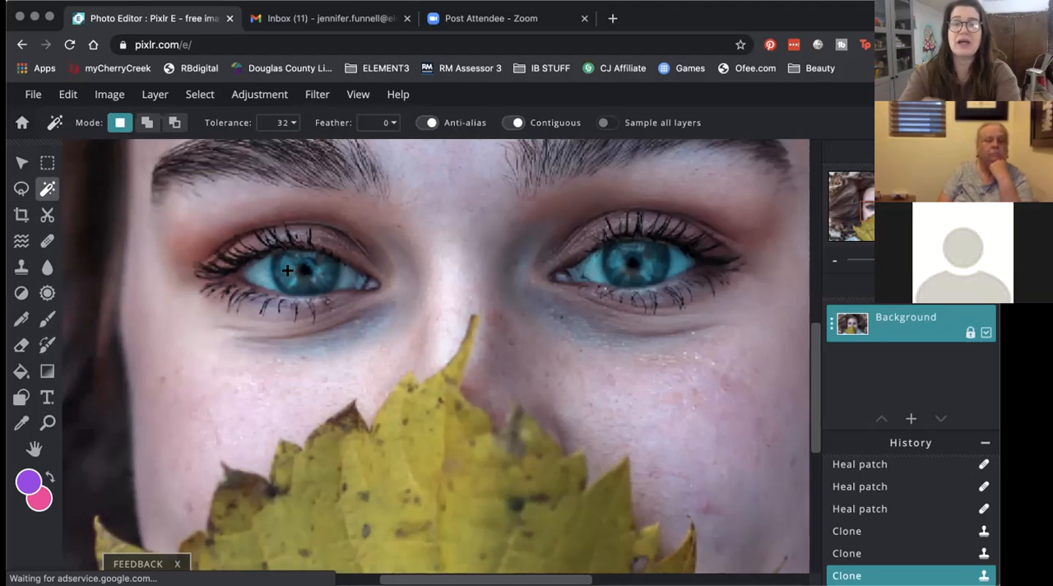
pyautogui.scroll(5, 301, 272)
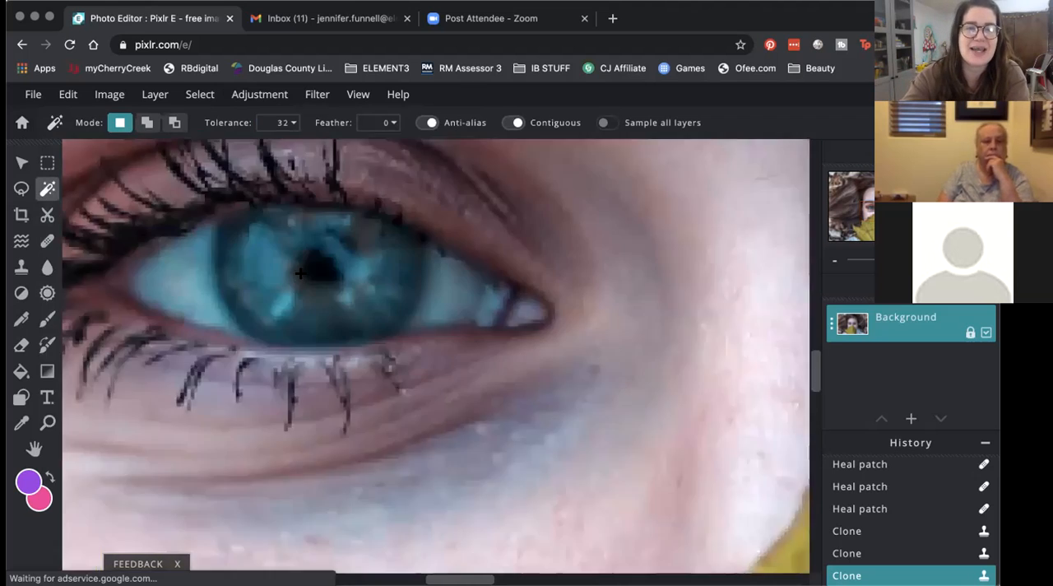
pyautogui.scroll(-3, 301, 272)
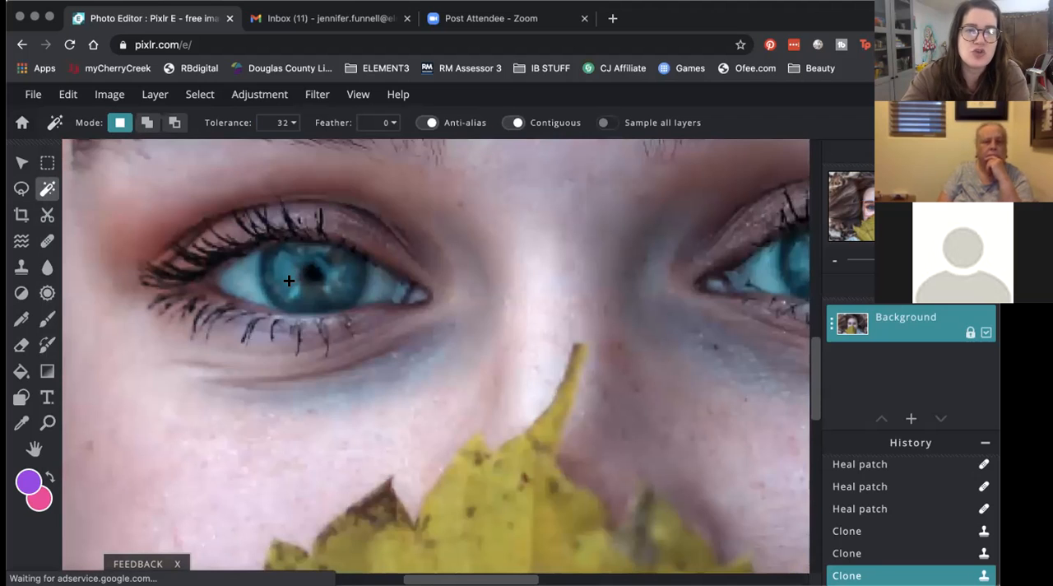
pyautogui.scroll(10, 299, 282)
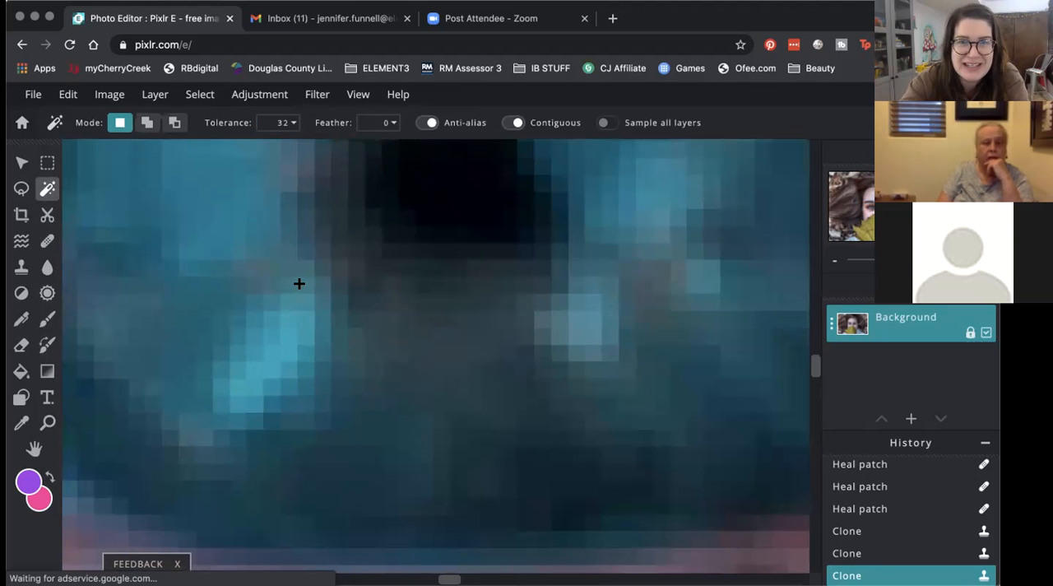
pyautogui.scroll(-6, 298, 283)
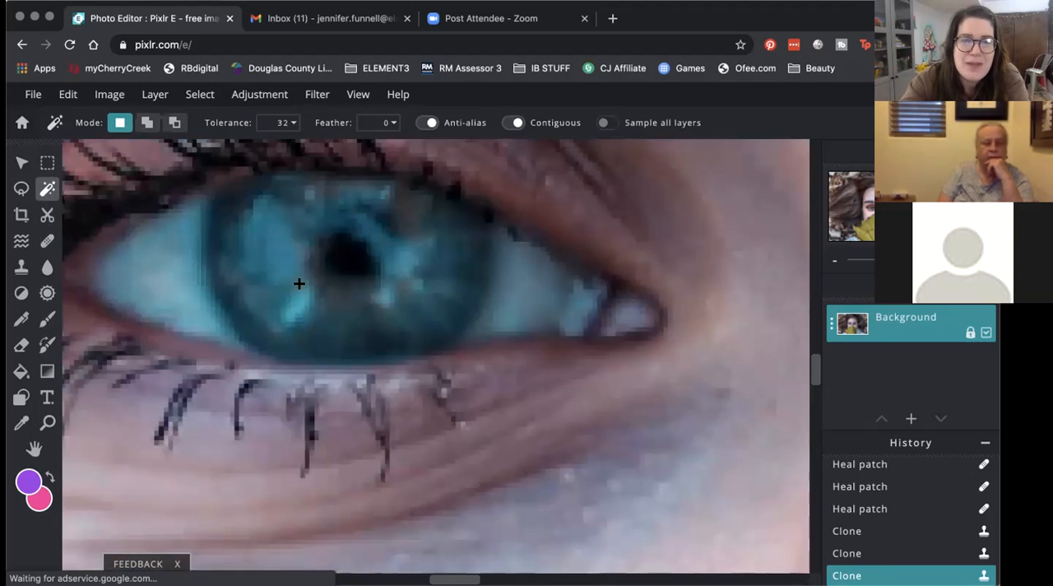
pyautogui.scroll(-6, 299, 283)
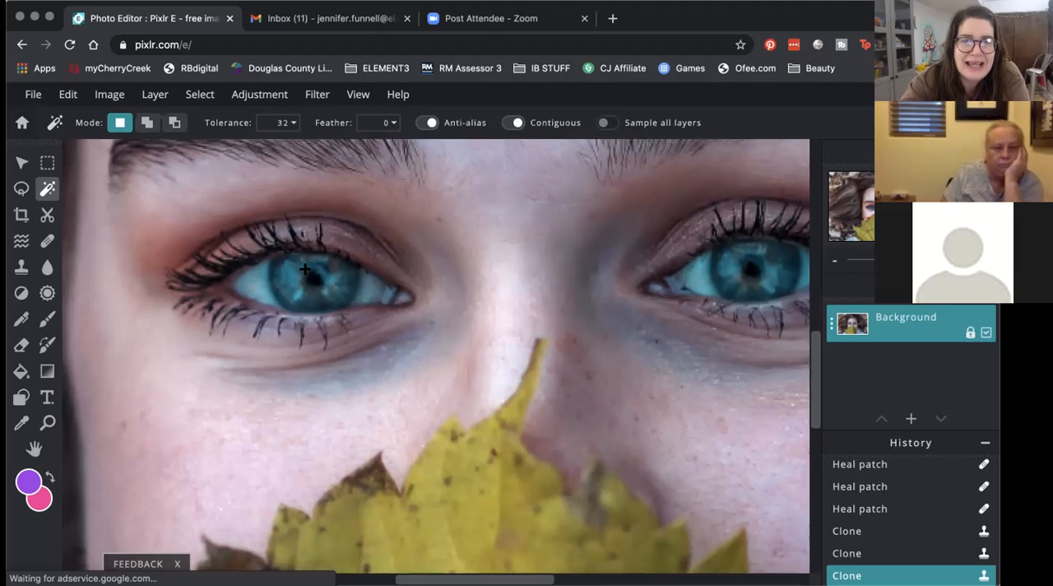
# Step: Wand-select the iris of the eye on the image's left side, extending the selection in add mode with Tolerance 77 and Feather 13
pyautogui.click(302, 275)
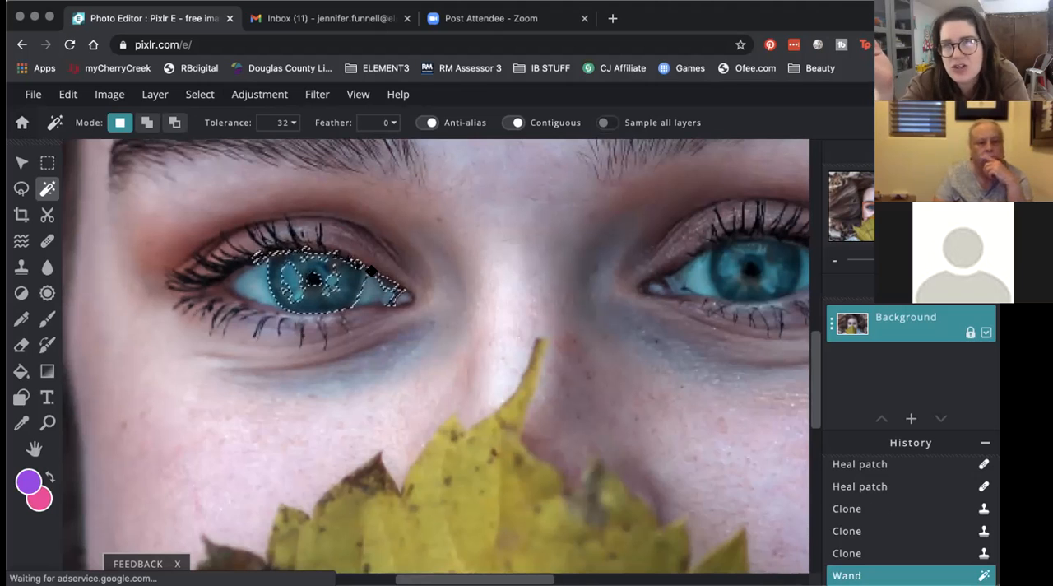
pyautogui.click(290, 122)
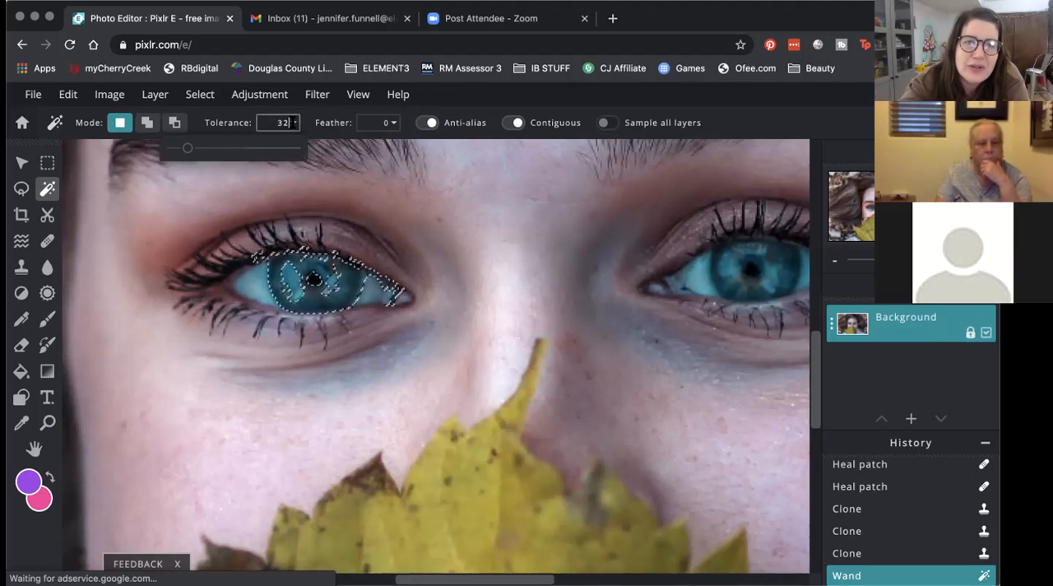
pyautogui.moveTo(185, 149); pyautogui.dragTo(208, 158)
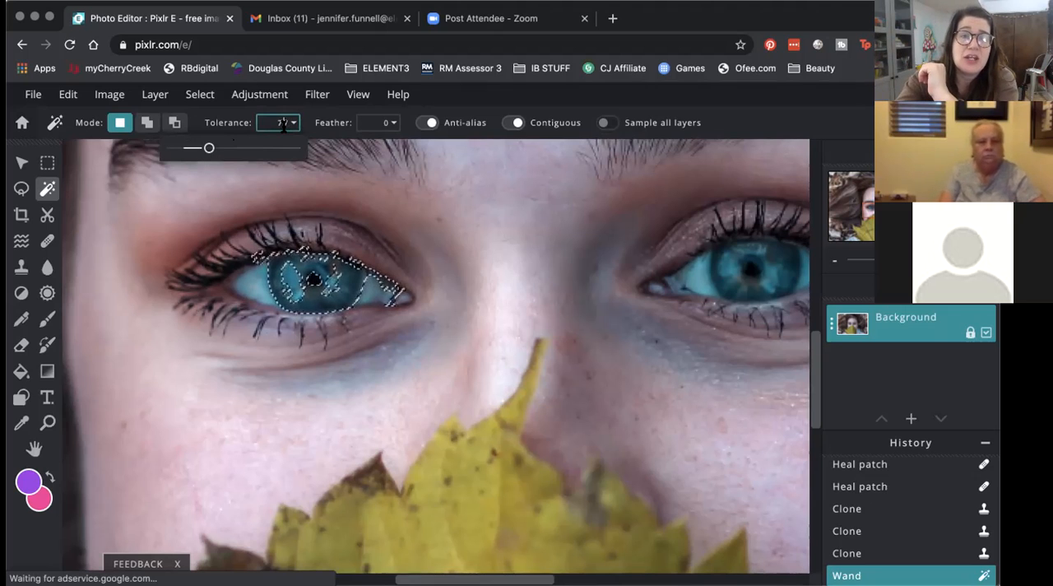
pyautogui.click(393, 123)
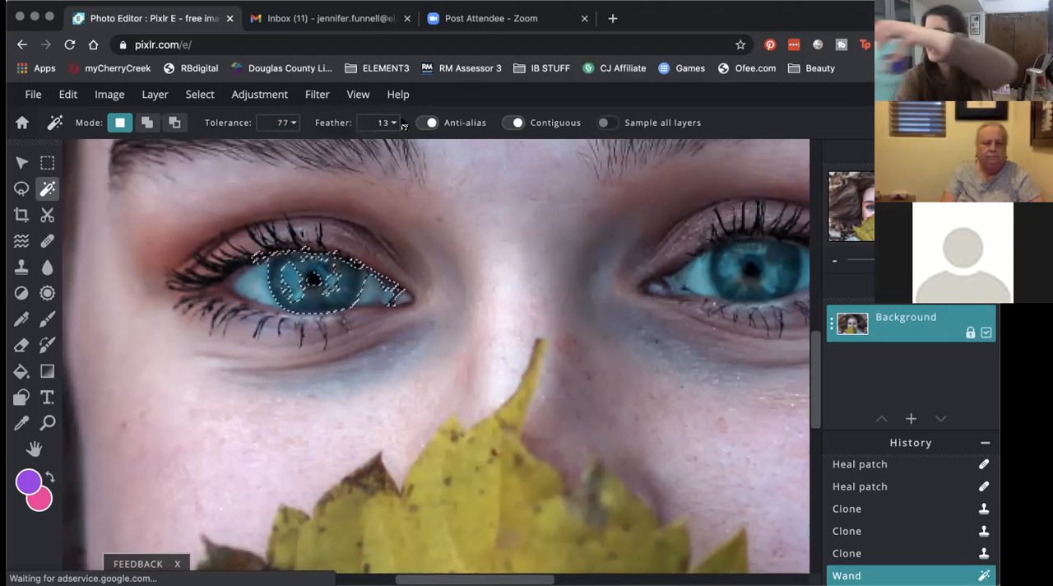
pyautogui.click(149, 128)
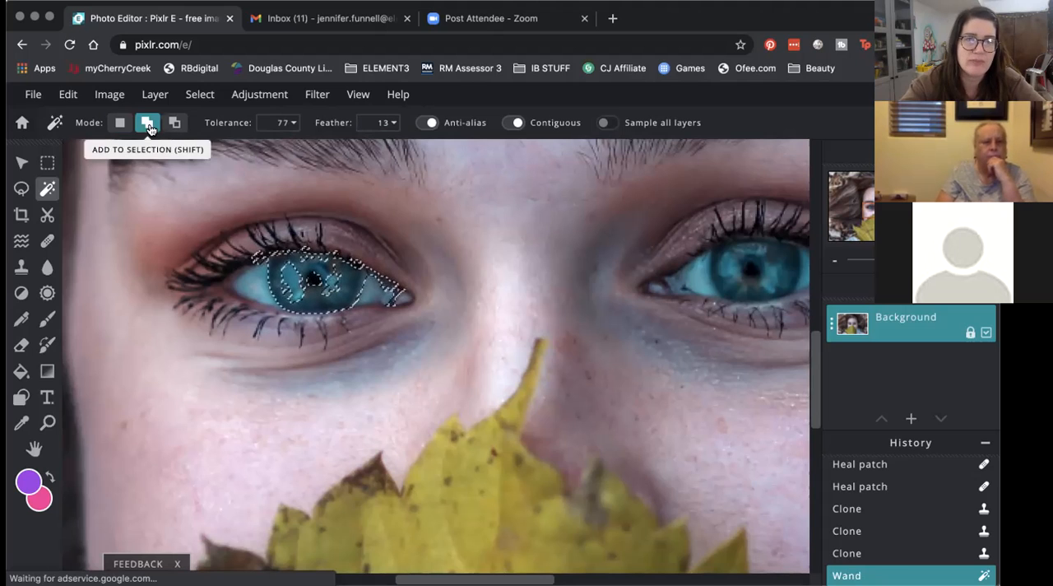
pyautogui.click(294, 273)
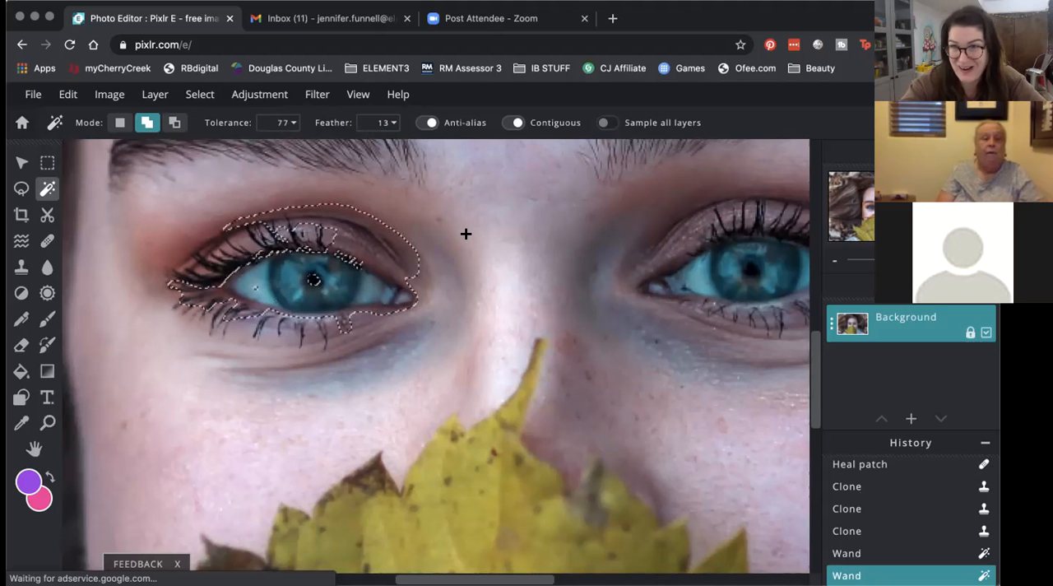
# Step: Subtract the lashes and eyelid from the selection with the Wand at Tolerance 24, and deselect everything
pyautogui.click(278, 122)
pyautogui.moveTo(209, 147); pyautogui.dragTo(184, 148)
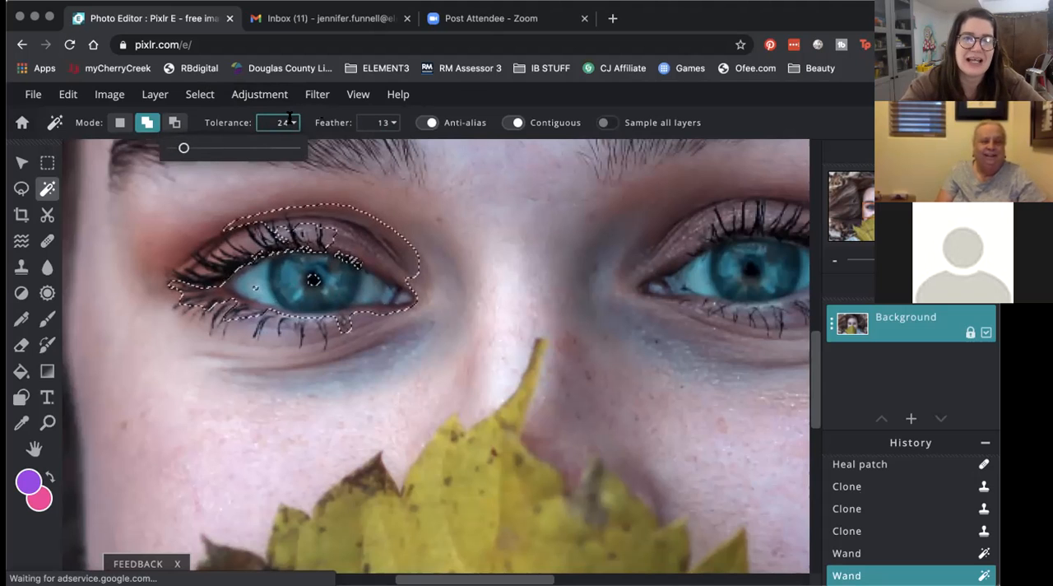
pyautogui.click(173, 124)
pyautogui.click(194, 287)
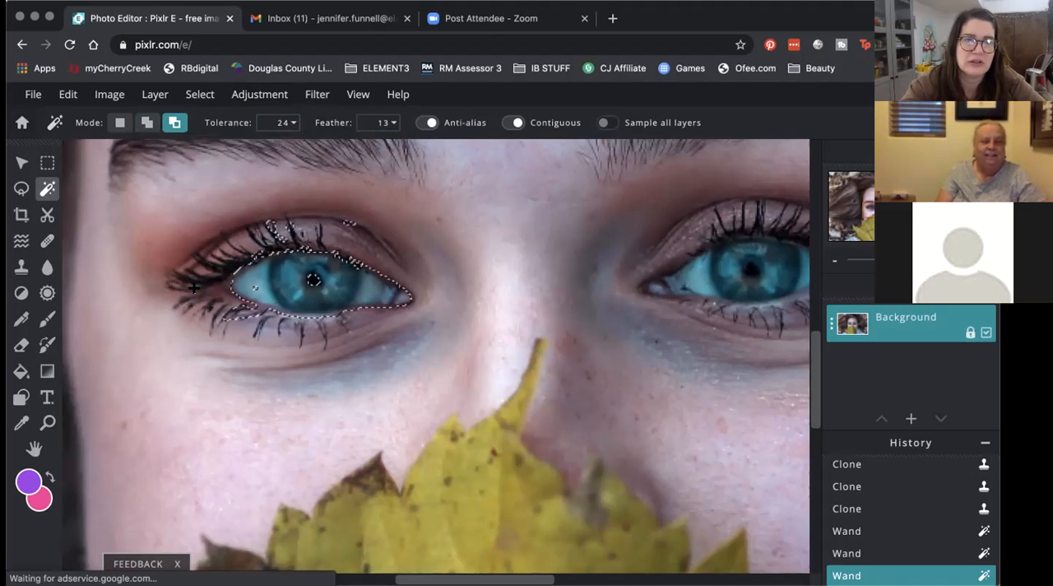
pyautogui.click(243, 308)
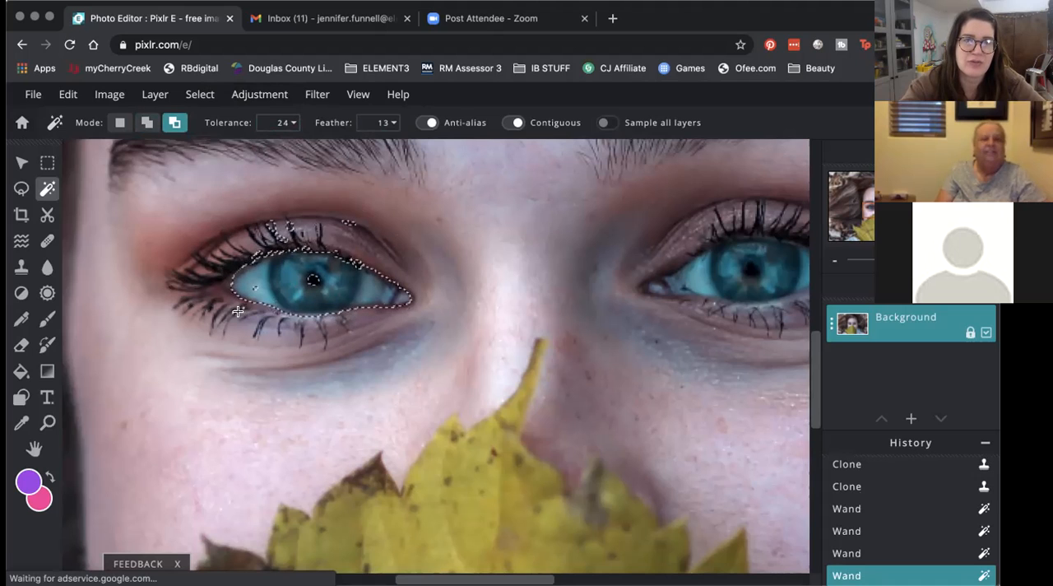
pyautogui.click(270, 222)
pyautogui.click(291, 222)
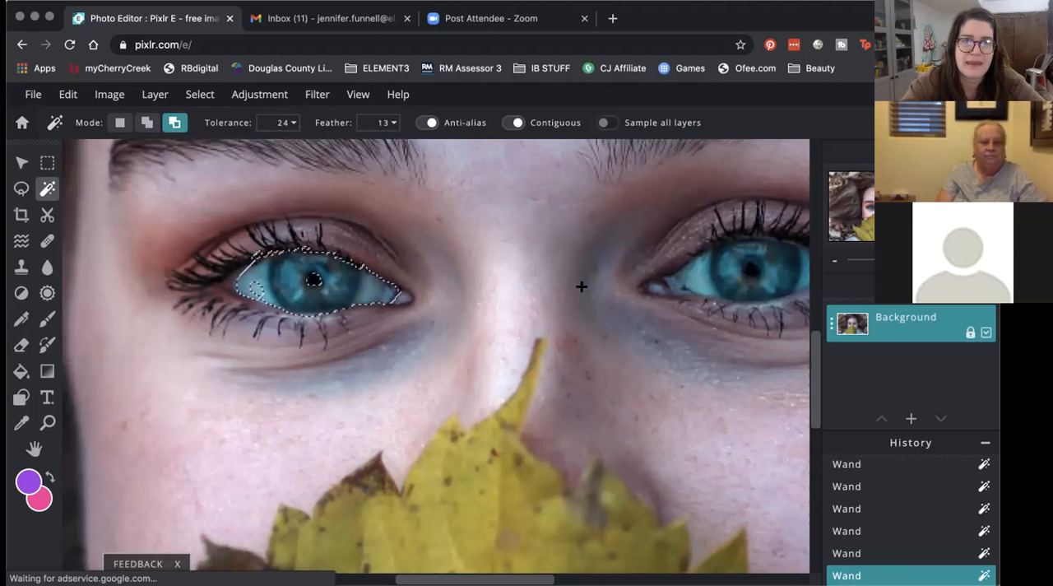
pyautogui.click(204, 95)
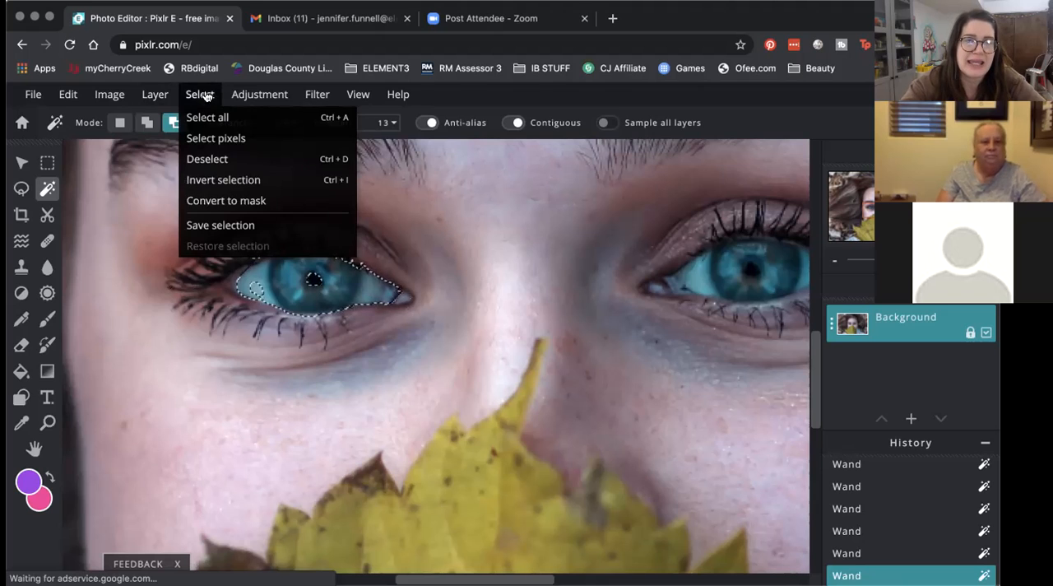
pyautogui.click(203, 157)
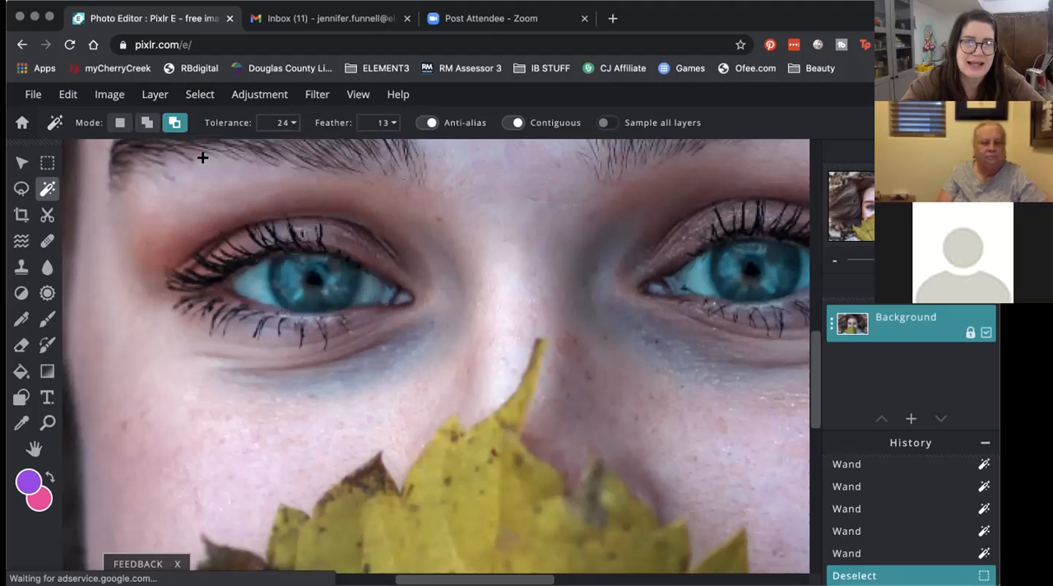
# Step: Outline the iris freehand with the Lasso tool and clear that selection
pyautogui.click(22, 188)
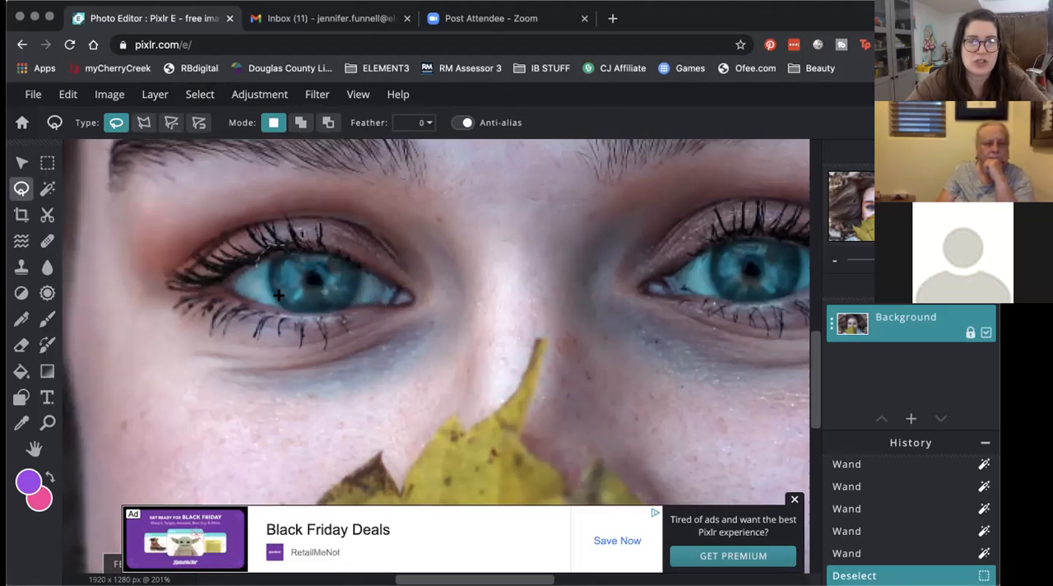
pyautogui.moveTo(257, 265)
pyautogui.mouseDown()
pyautogui.moveTo(288, 305)
pyautogui.moveTo(364, 258)
pyautogui.mouseUp()
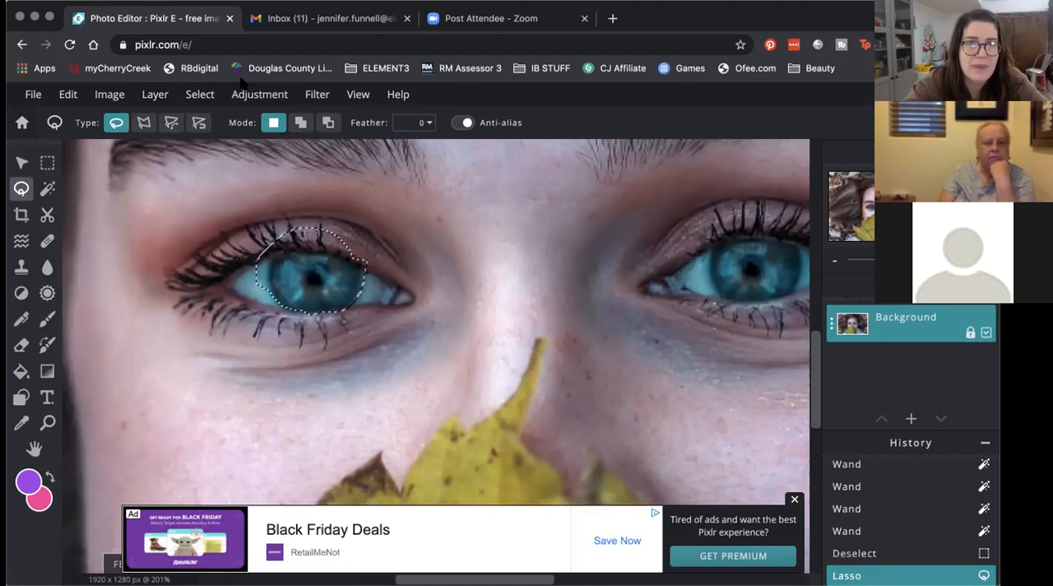
pyautogui.click(210, 96)
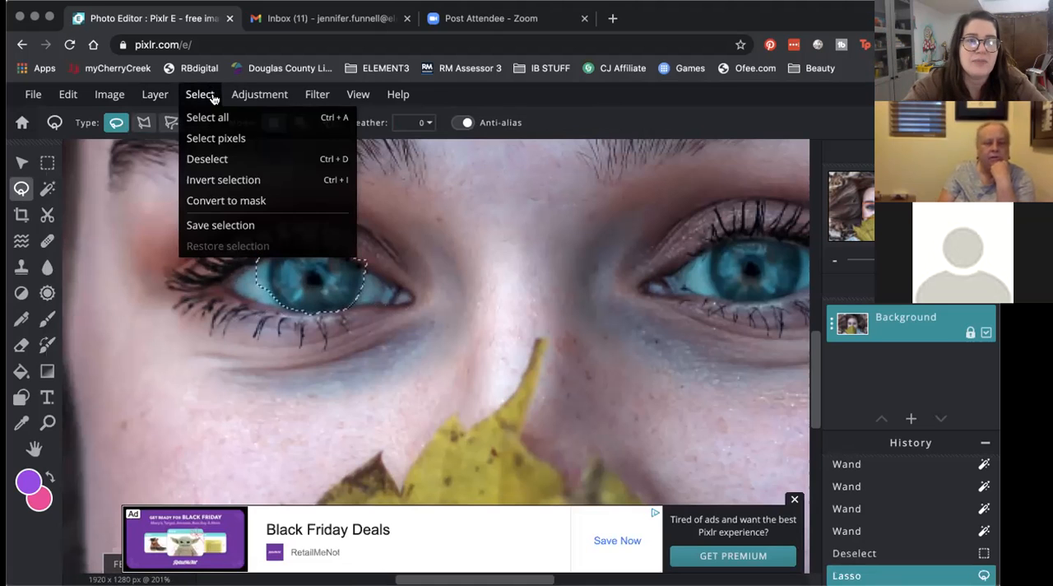
pyautogui.click(207, 161)
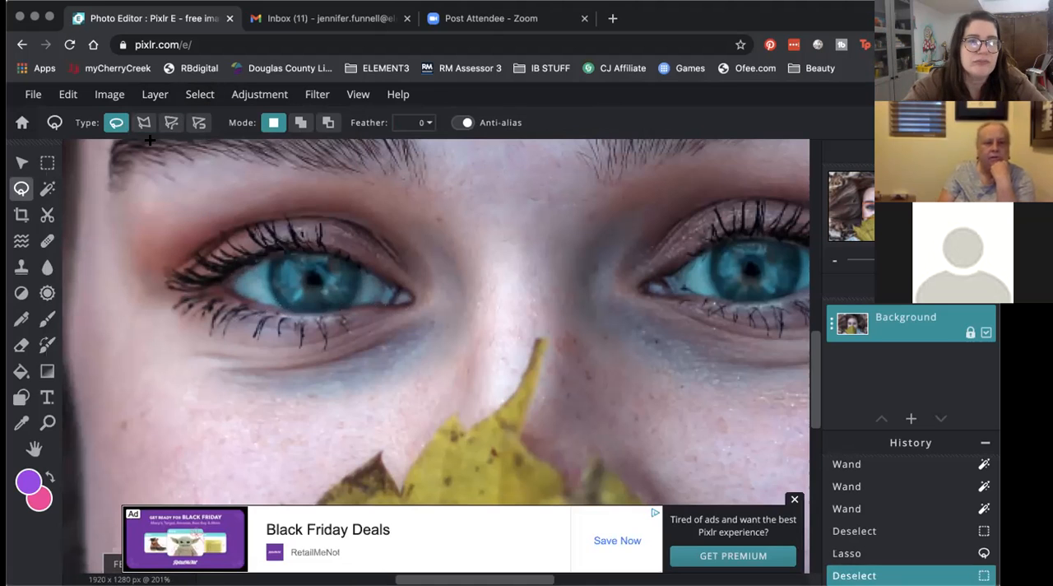
# Step: Select the iris of the eye on the image's left side with the Magnetic lasso, using a Feather of 6
pyautogui.click(197, 123)
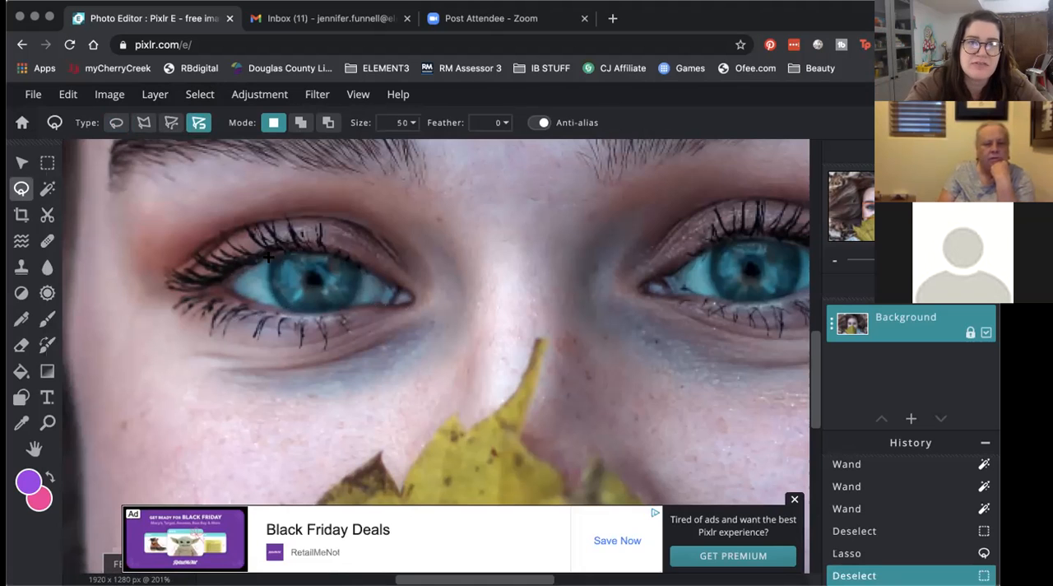
pyautogui.scroll(5, 268, 256)
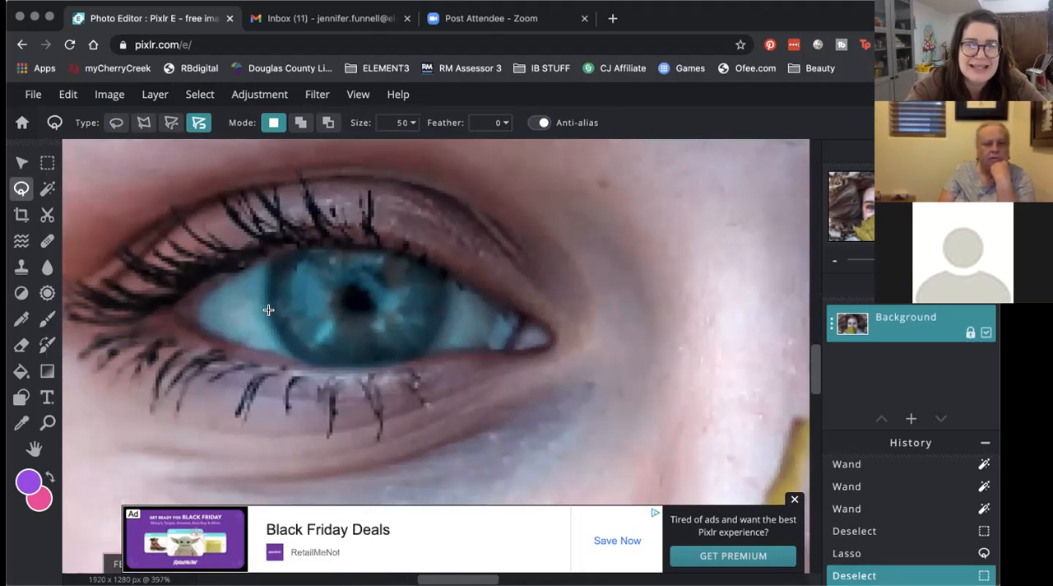
pyautogui.click(794, 498)
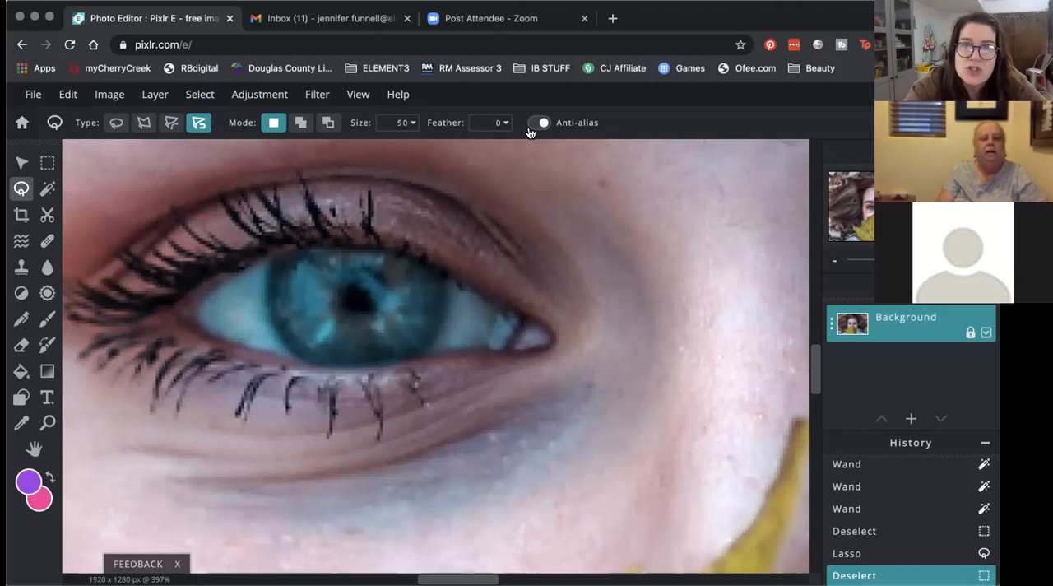
pyautogui.click(502, 125)
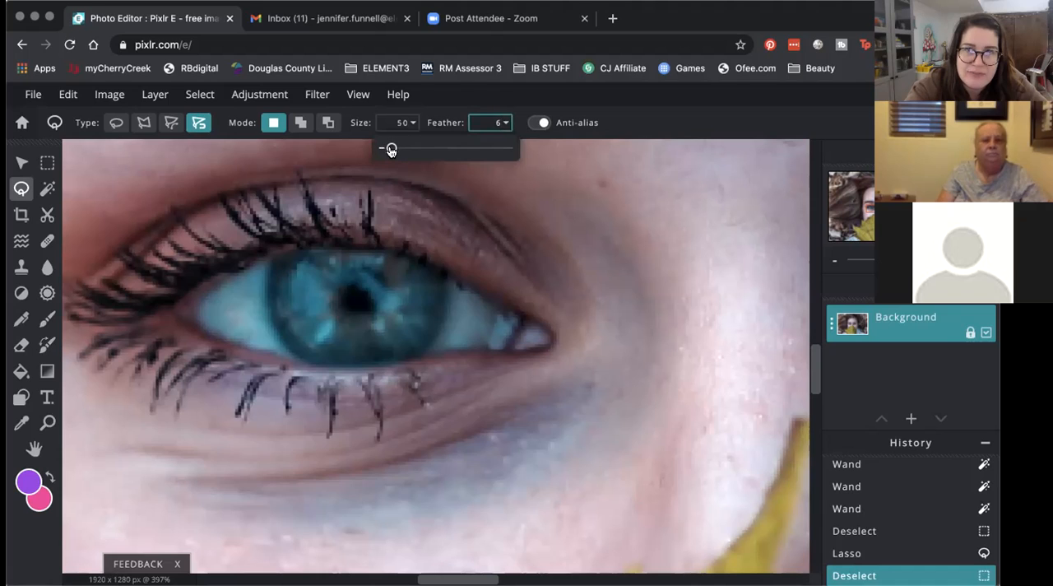
pyautogui.click(519, 102)
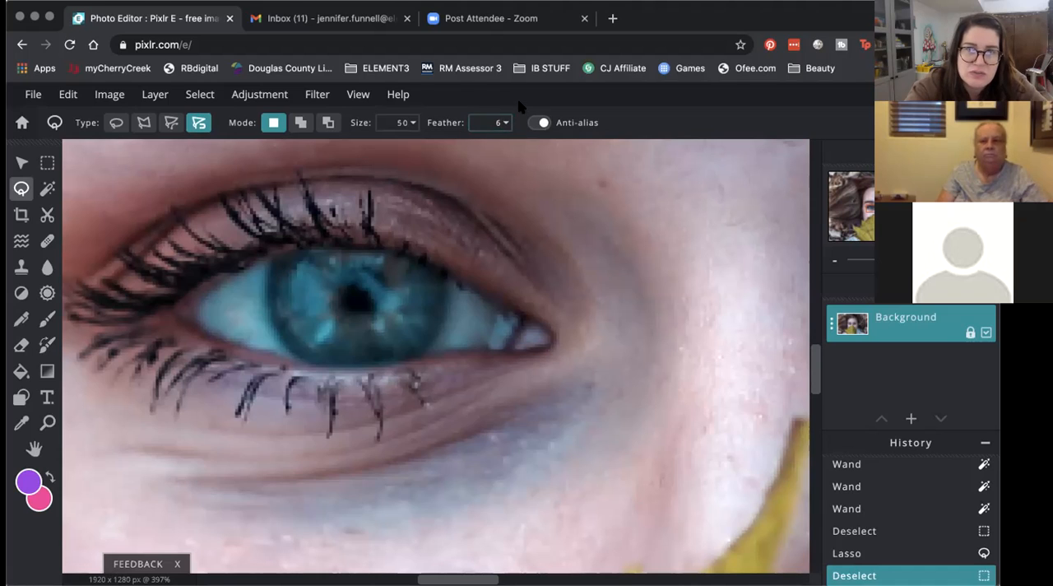
pyautogui.click(268, 267)
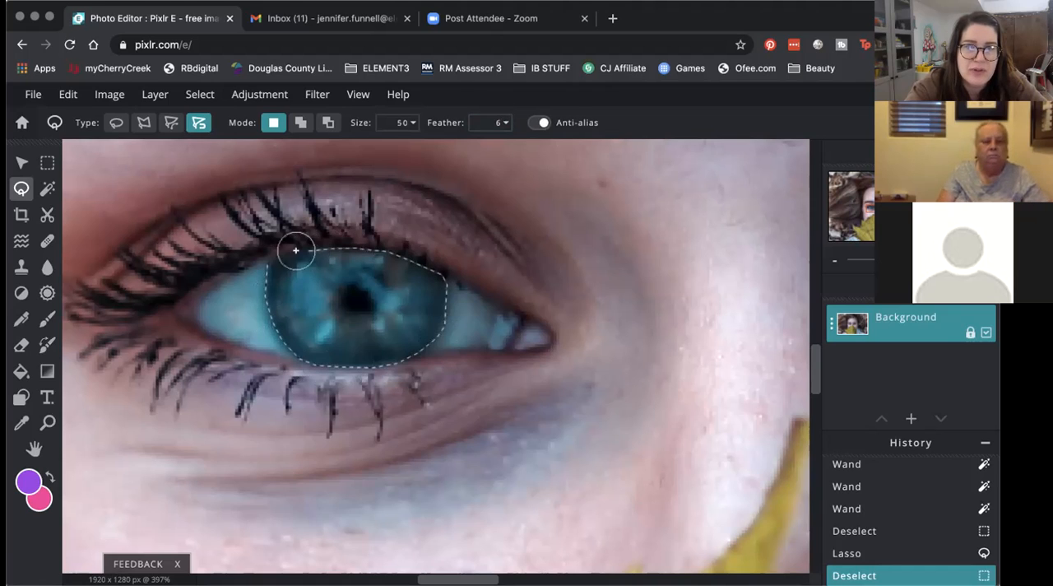
pyautogui.click(272, 256)
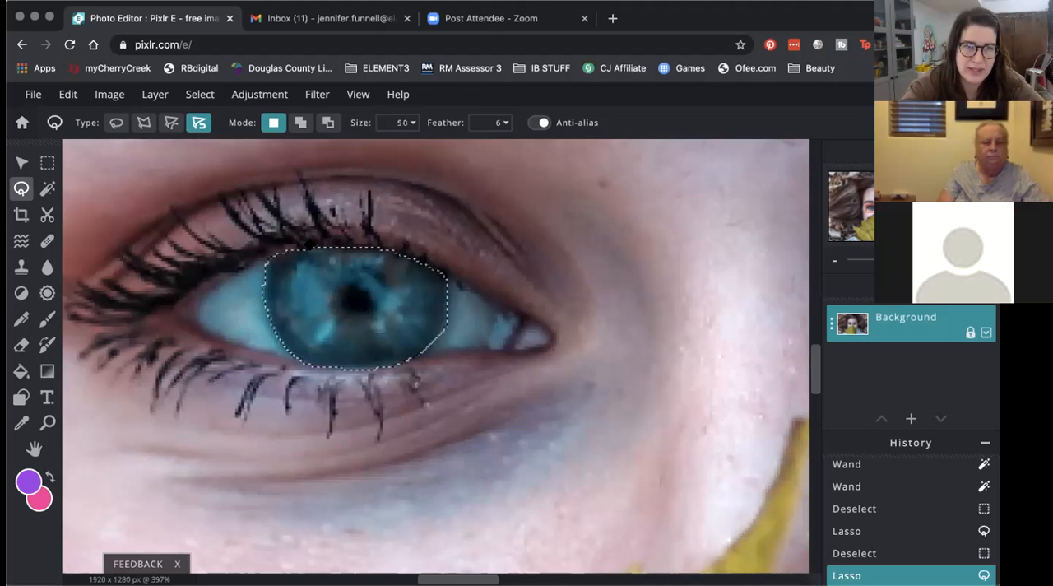
# Step: Subtract the pupil from the iris selection with the Magnetic lasso
pyautogui.click(327, 123)
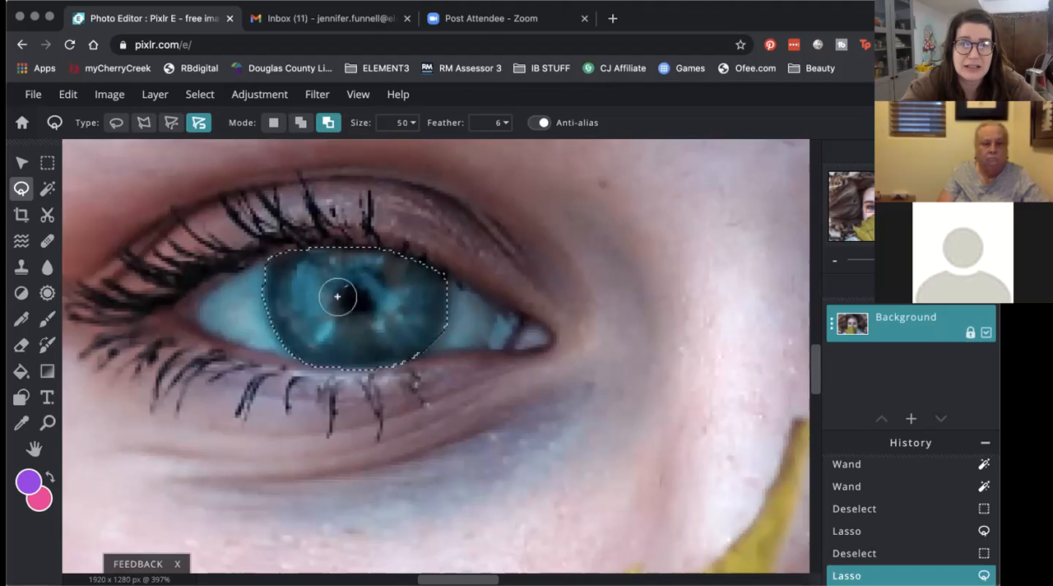
pyautogui.moveTo(339, 305)
pyautogui.mouseDown()
pyautogui.moveTo(372, 307)
pyautogui.moveTo(368, 290)
pyautogui.moveTo(354, 290)
pyautogui.mouseUp()
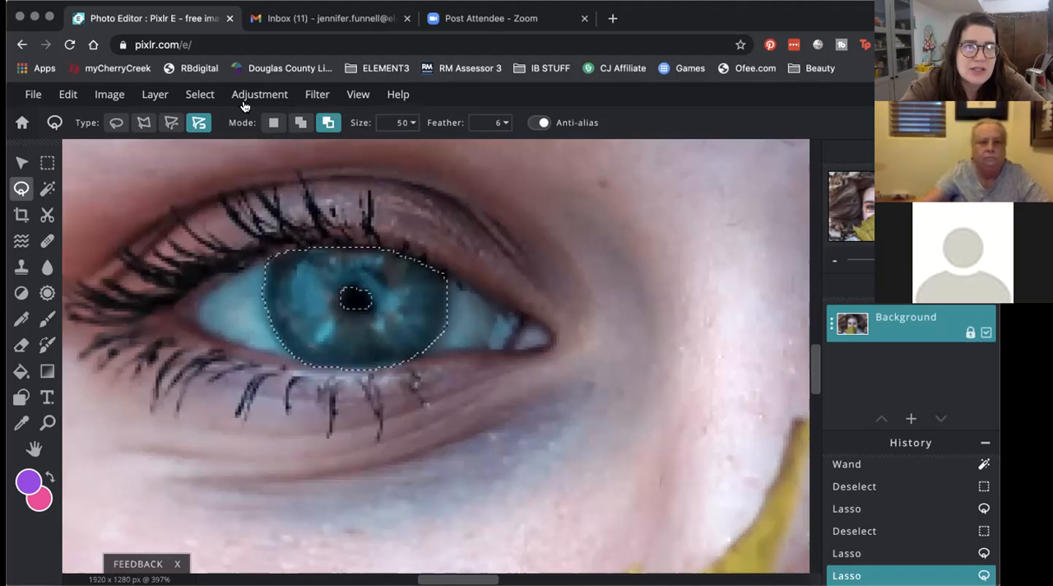
pyautogui.click(197, 94)
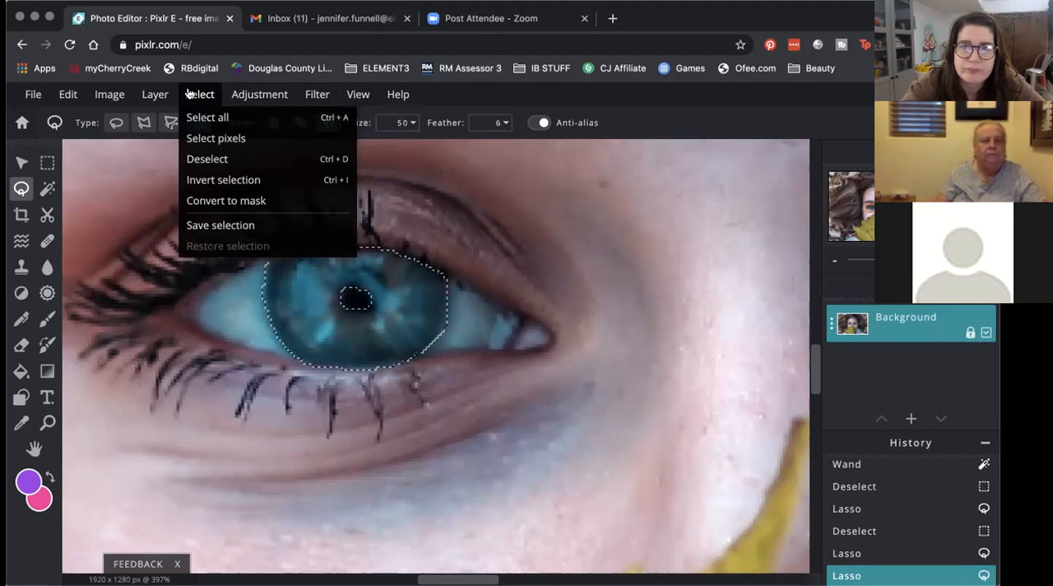
pyautogui.click(188, 93)
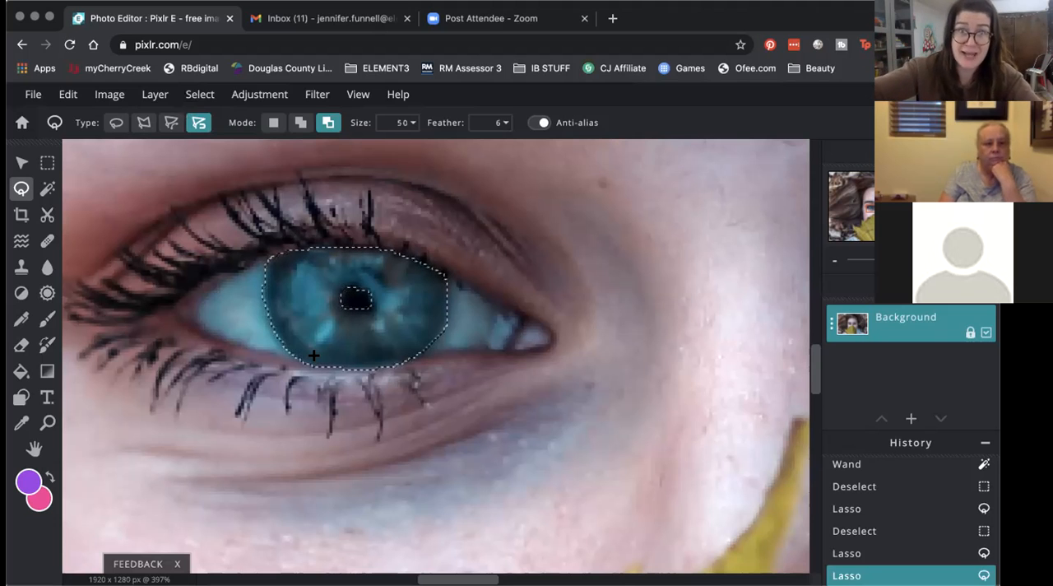
pyautogui.scroll(5, 313, 355)
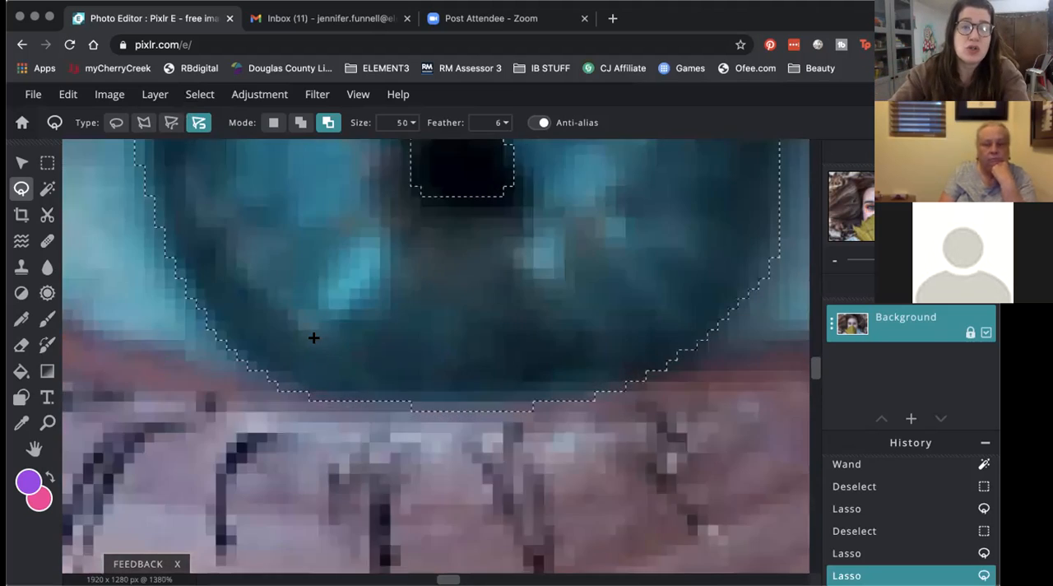
pyautogui.scroll(-3, 314, 337)
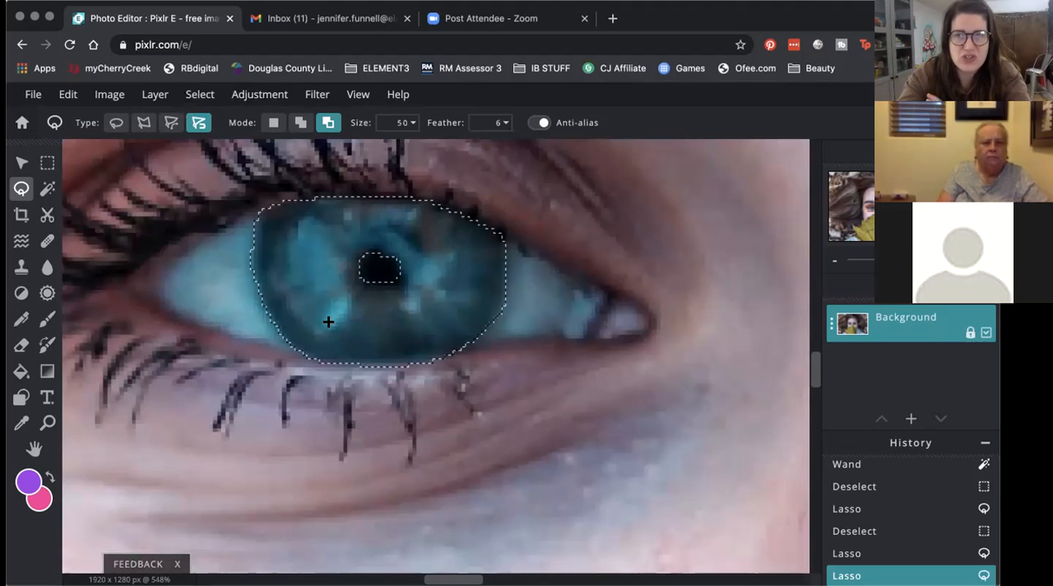
# Step: Try Hue & saturation on the selected iris with a Hue of 16, testing Saturation at 81 and at -100
pyautogui.click(273, 97)
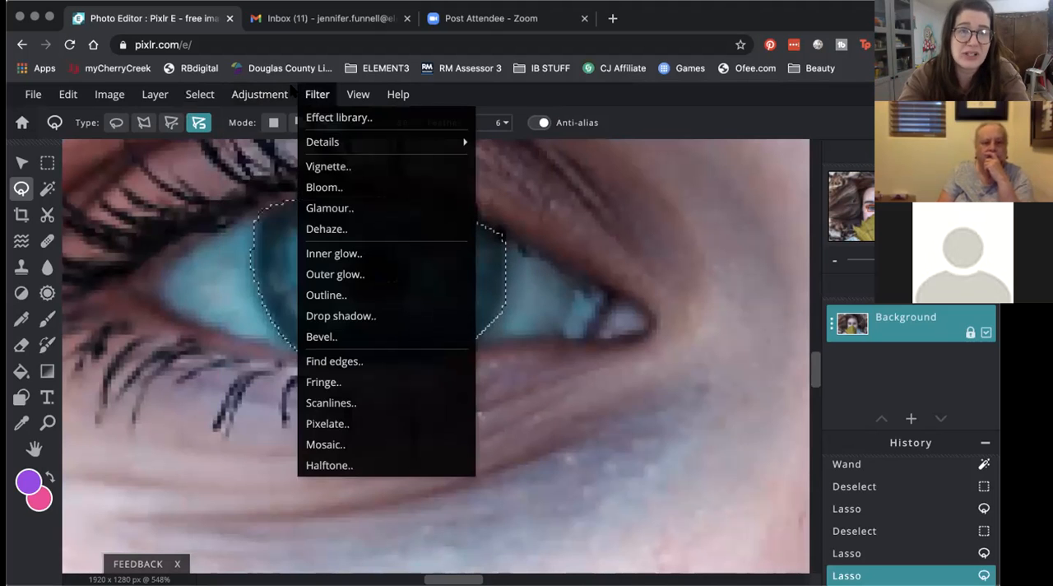
pyautogui.moveTo(284, 96)
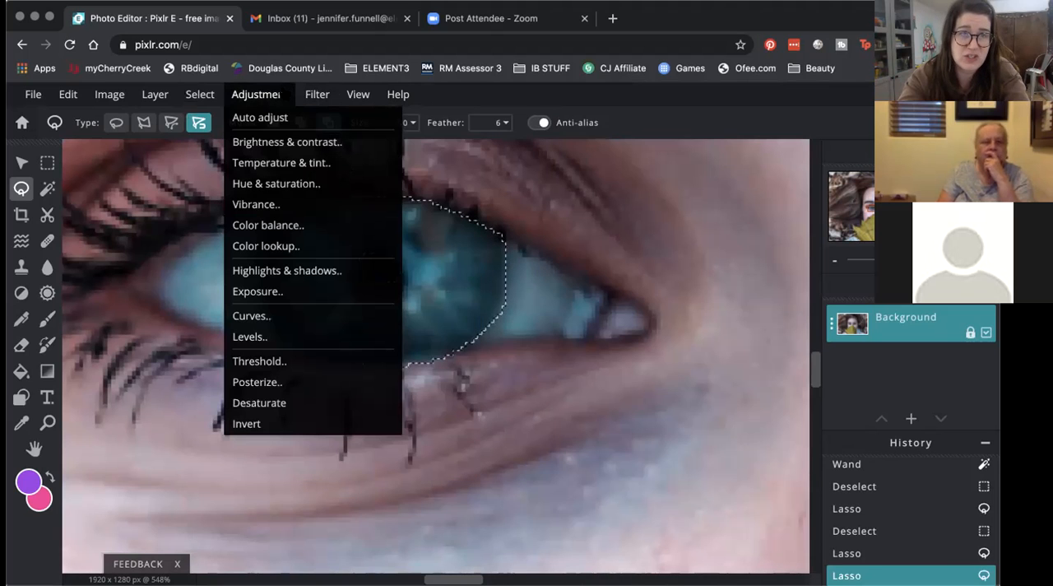
pyautogui.click(293, 184)
pyautogui.moveTo(694, 187); pyautogui.dragTo(614, 295)
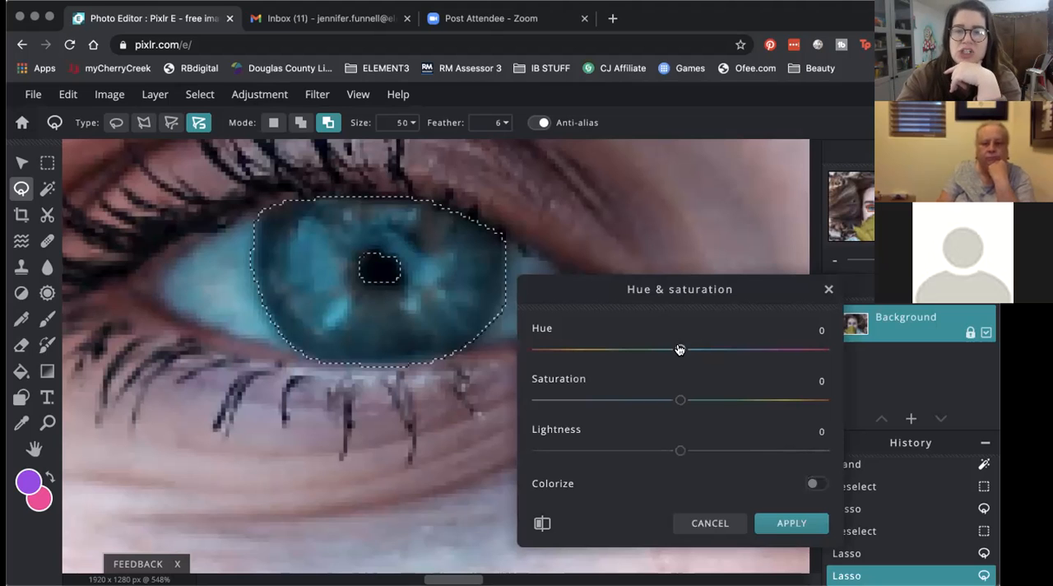
pyautogui.moveTo(682, 350)
pyautogui.mouseDown()
pyautogui.moveTo(779, 348)
pyautogui.moveTo(535, 343)
pyautogui.moveTo(623, 374)
pyautogui.moveTo(691, 376)
pyautogui.moveTo(678, 370)
pyautogui.moveTo(693, 359)
pyautogui.mouseUp()
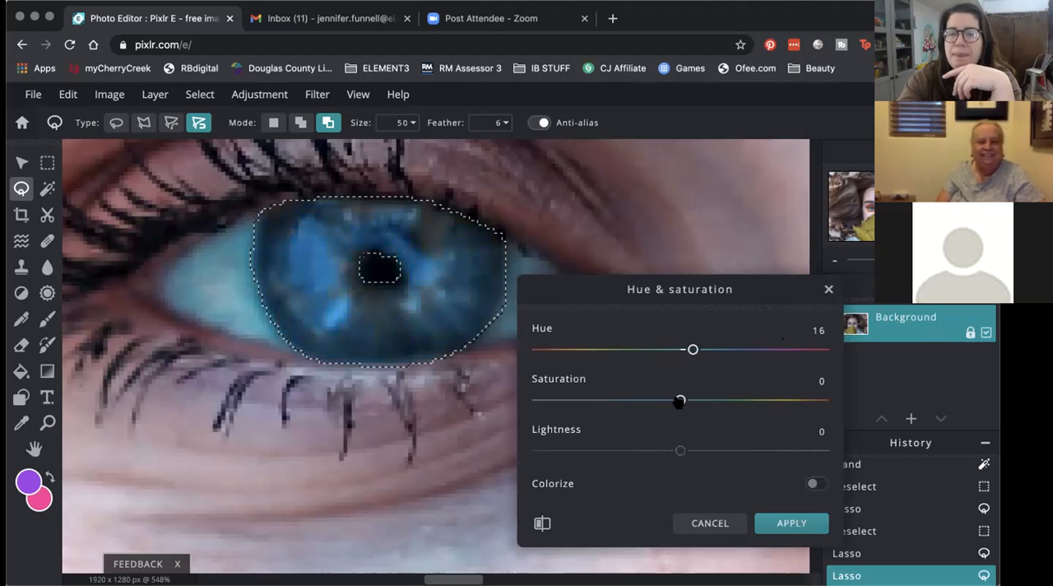
pyautogui.moveTo(679, 400); pyautogui.dragTo(793, 387)
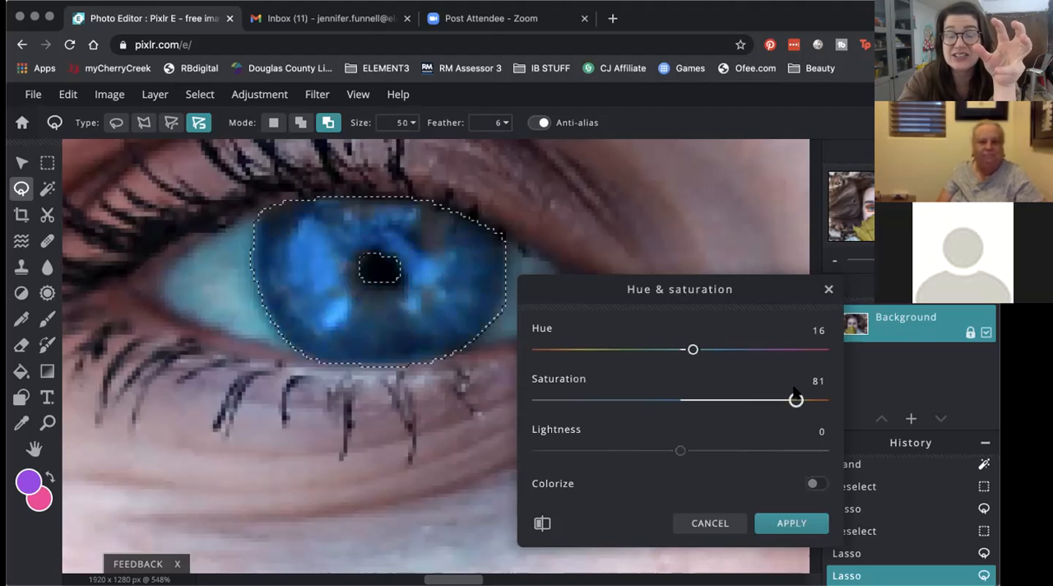
pyautogui.moveTo(796, 399); pyautogui.dragTo(533, 385)
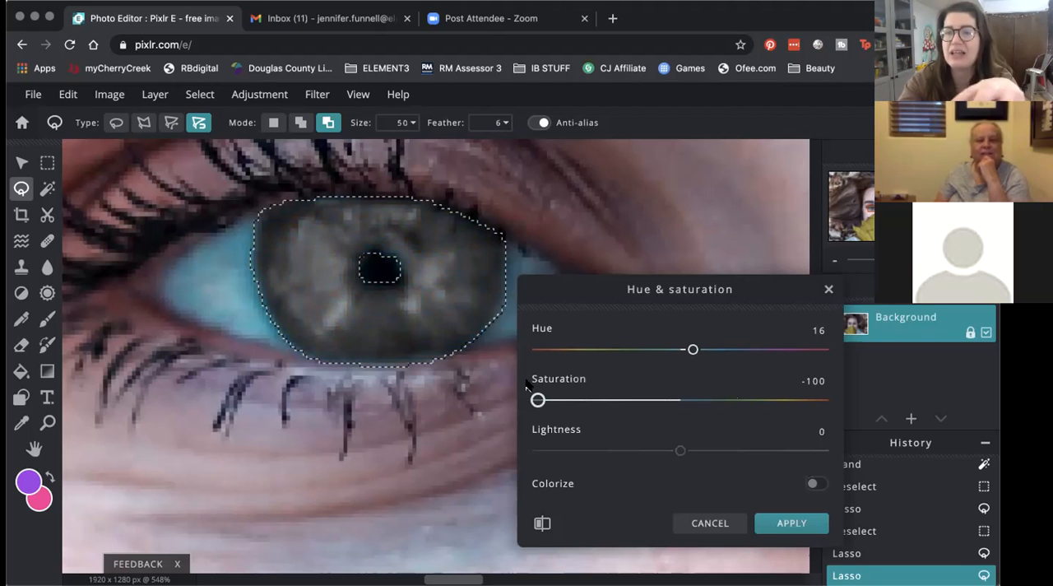
# Step: Try Saturation 10 and Lightness -8, compare the iris with the original, and cancel the Hue & saturation adjustment
pyautogui.moveTo(537, 400); pyautogui.dragTo(694, 411)
pyautogui.moveTo(679, 454); pyautogui.dragTo(703, 455)
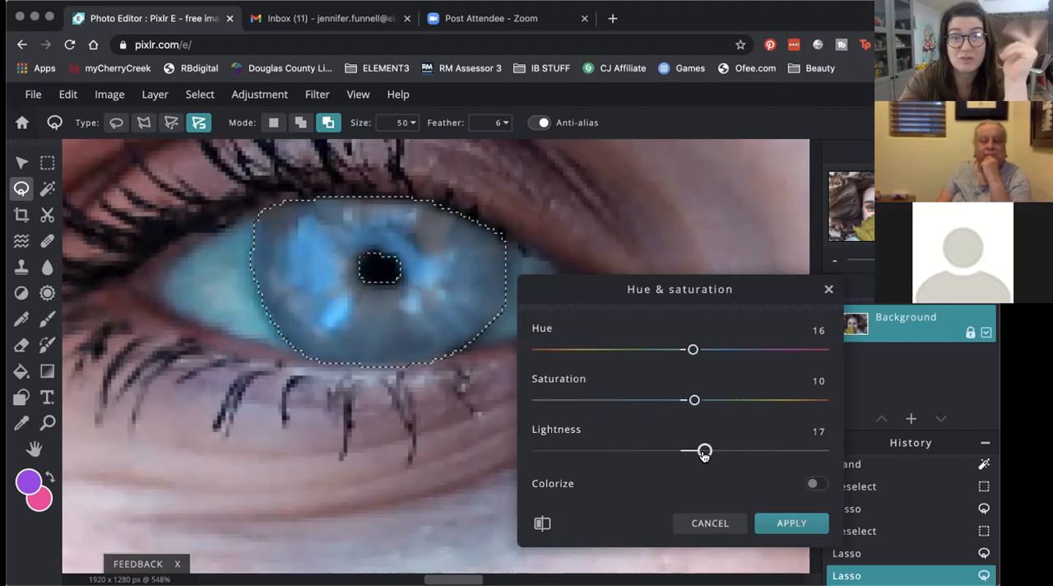
pyautogui.moveTo(700, 451); pyautogui.dragTo(673, 451)
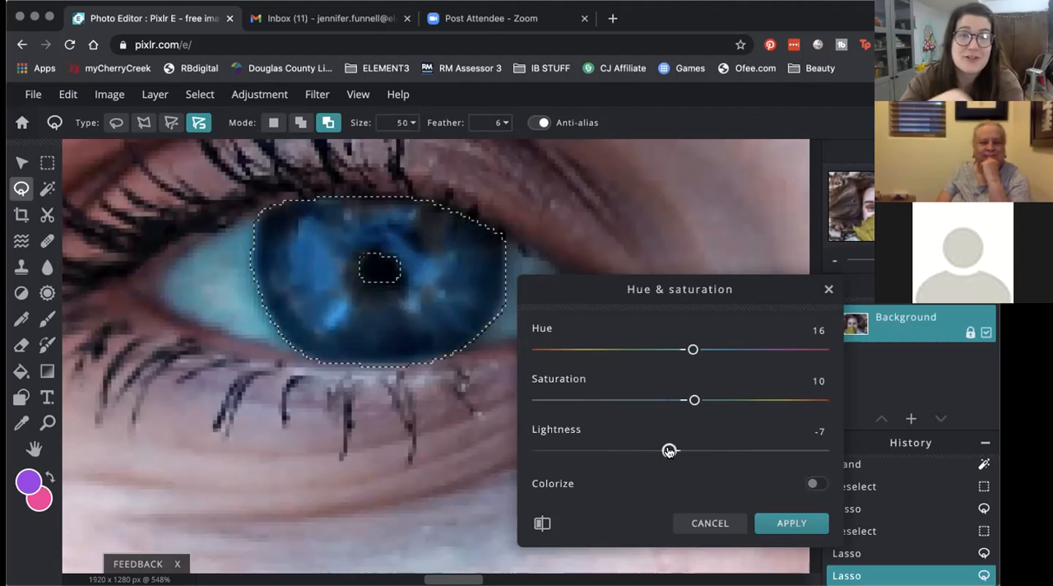
pyautogui.moveTo(665, 451); pyautogui.dragTo(667, 451)
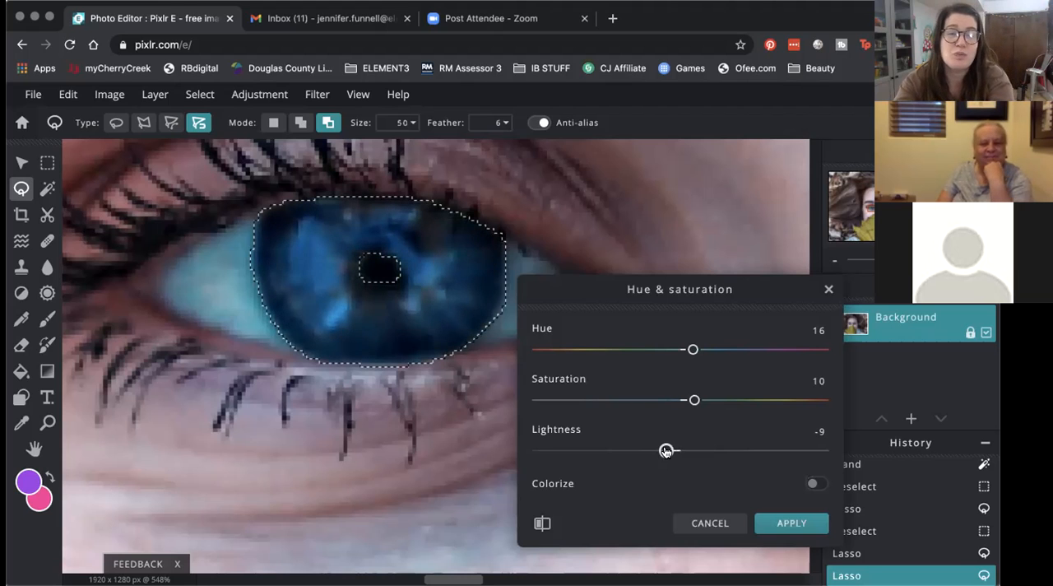
pyautogui.click(543, 523)
pyautogui.moveTo(543, 523); pyautogui.dragTo(543, 523)
pyautogui.click(543, 523)
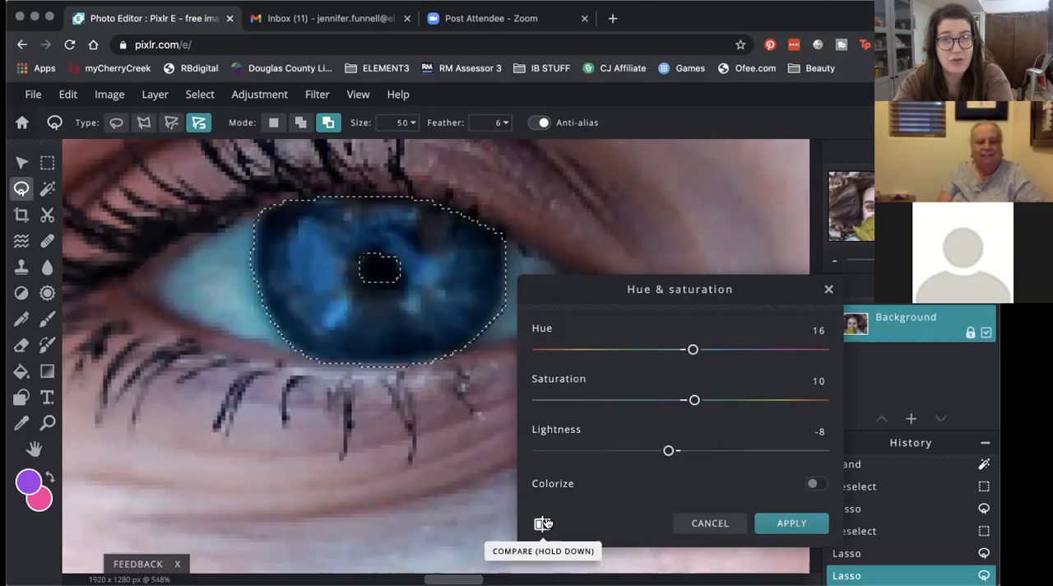
pyautogui.click(712, 523)
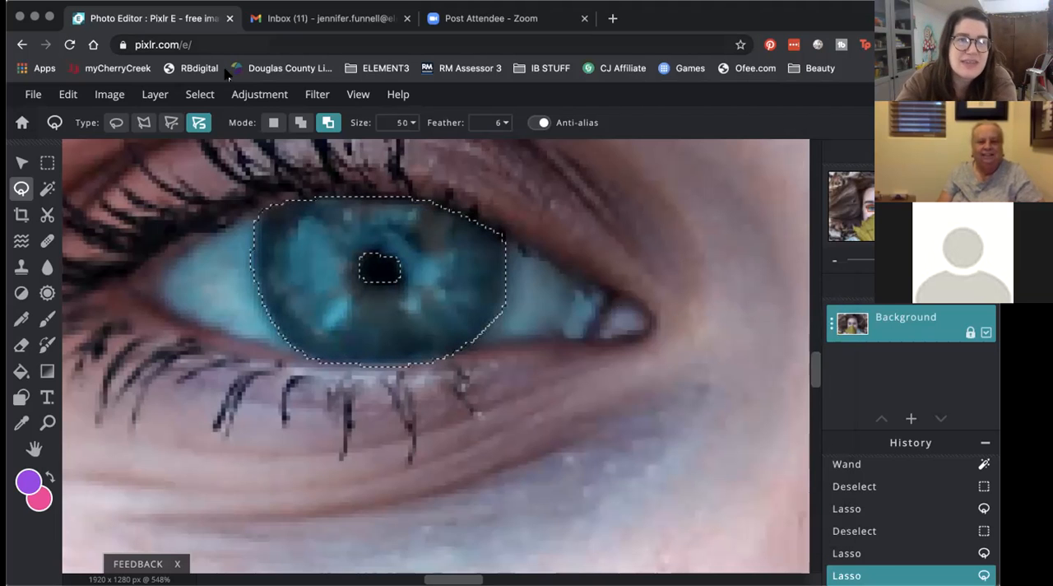
# Step: Recolor the selected iris with Temperature & tint, applying a Temperature of -33 and a Tint of -34
pyautogui.click(259, 94)
pyautogui.click(313, 162)
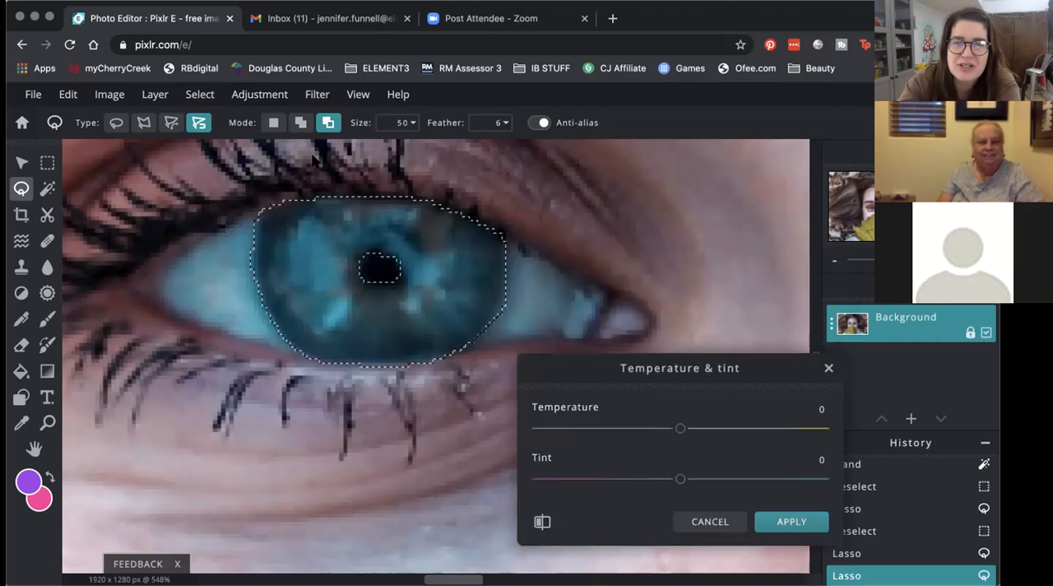
pyautogui.moveTo(680, 430); pyautogui.dragTo(633, 429)
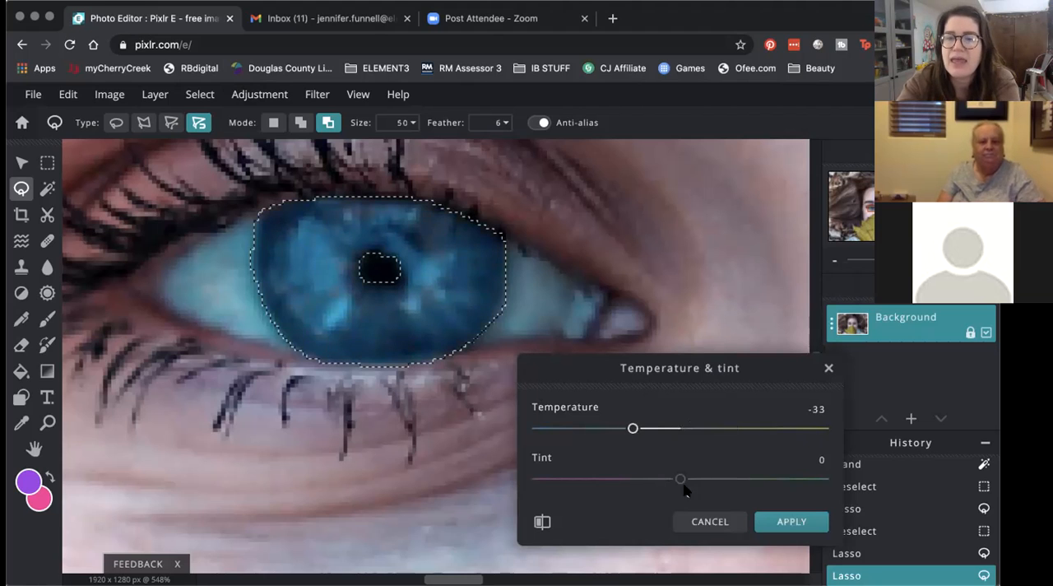
pyautogui.moveTo(679, 480); pyautogui.dragTo(630, 481)
pyautogui.click(545, 523)
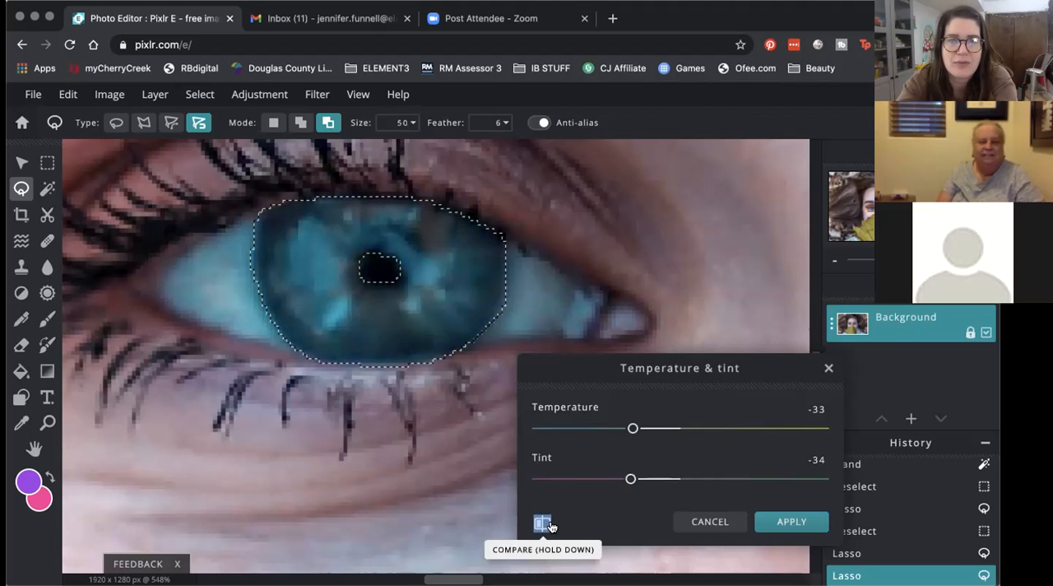
pyautogui.click(791, 522)
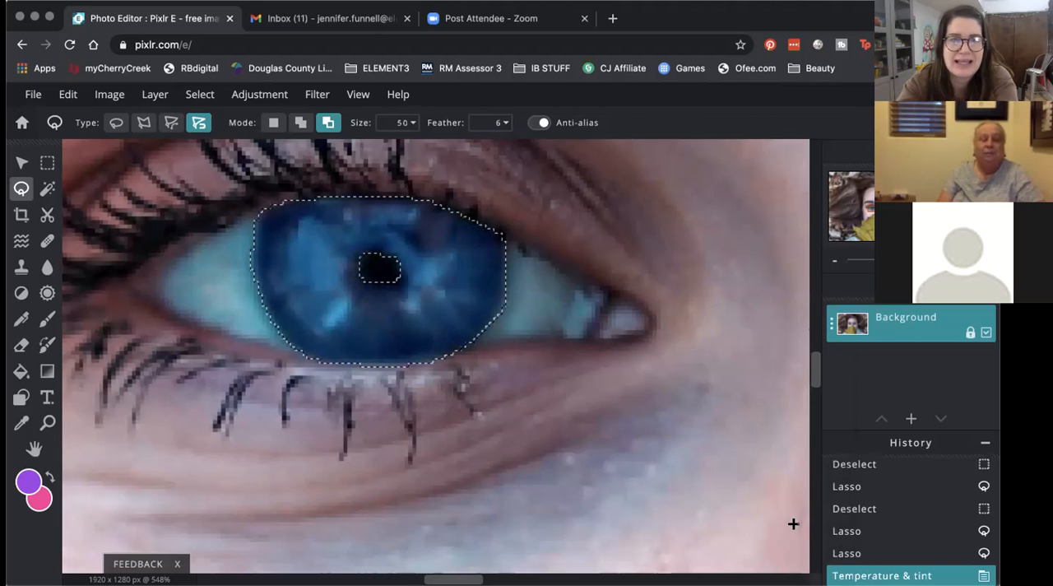
# Step: Deselect the recolored iris and compare it with the other eye in the whole portrait
pyautogui.click(201, 95)
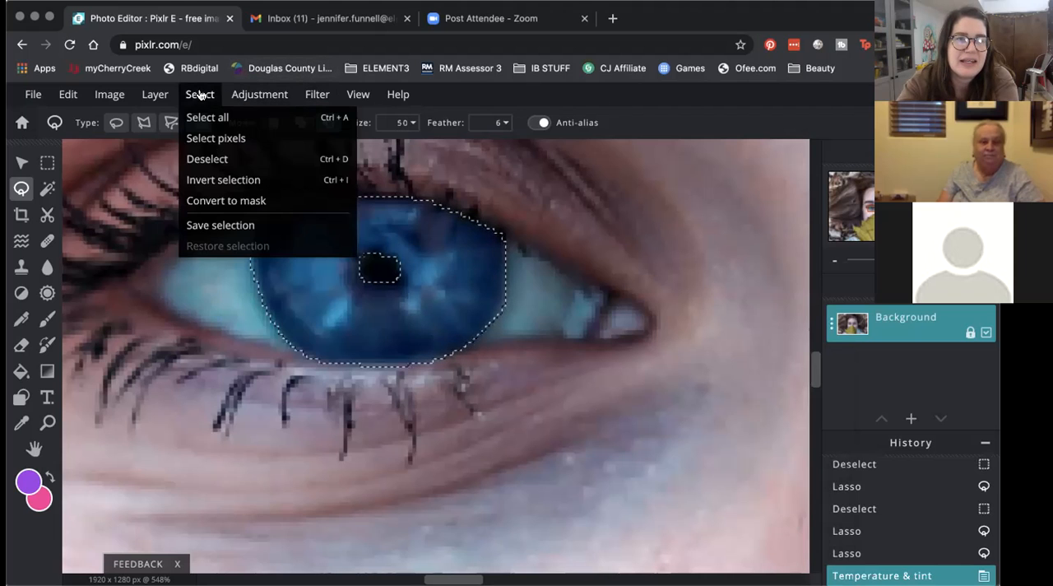
pyautogui.click(209, 161)
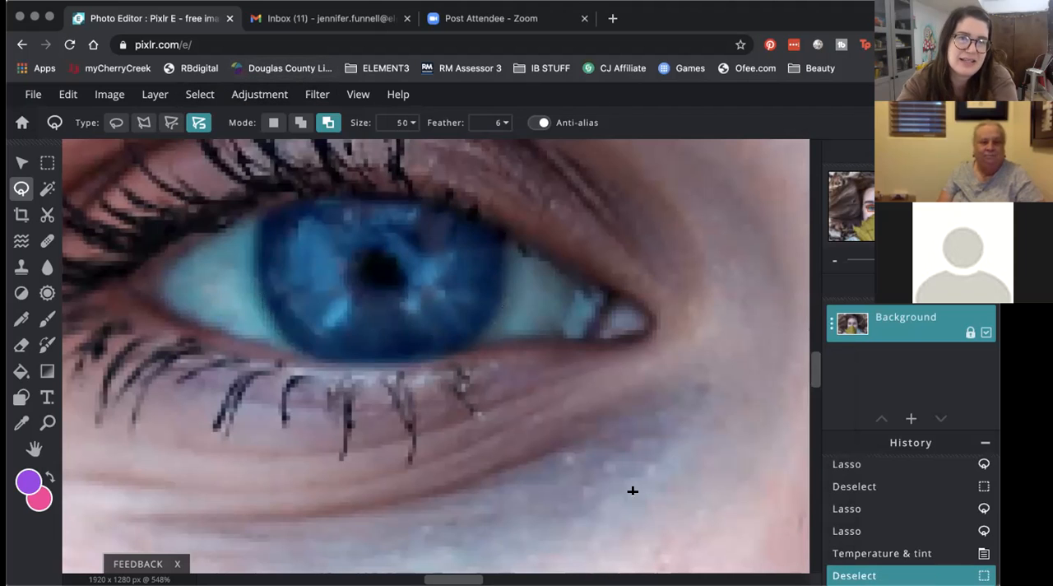
pyautogui.scroll(-10, 610, 485)
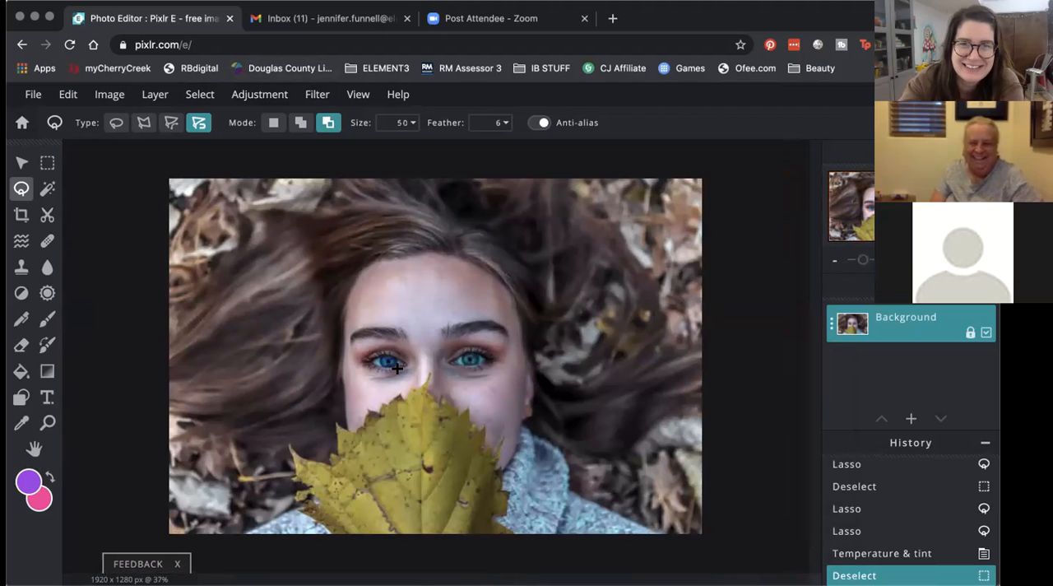
pyautogui.click(52, 424)
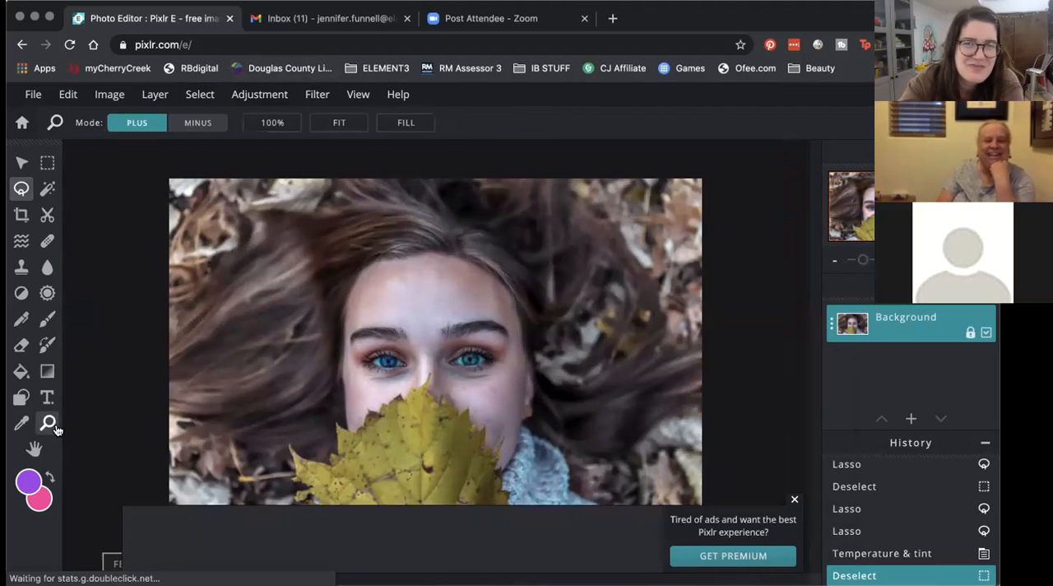
pyautogui.click(403, 367)
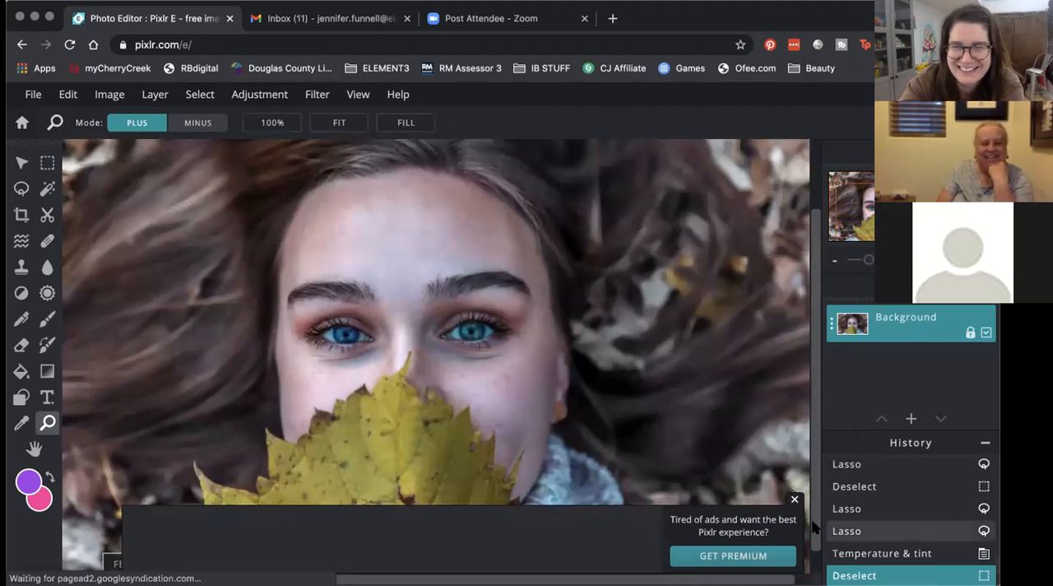
pyautogui.click(795, 499)
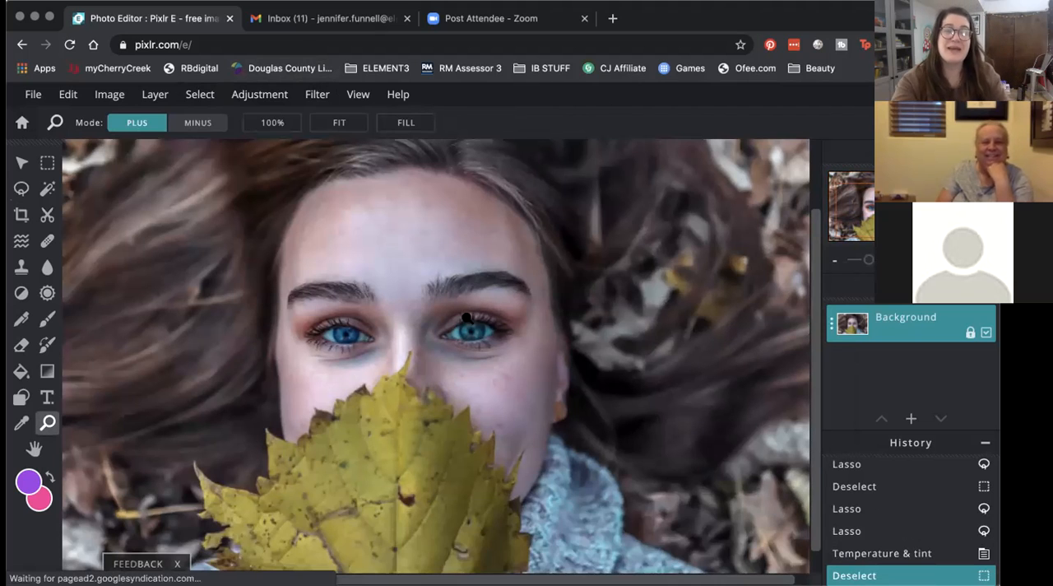
pyautogui.click(352, 329)
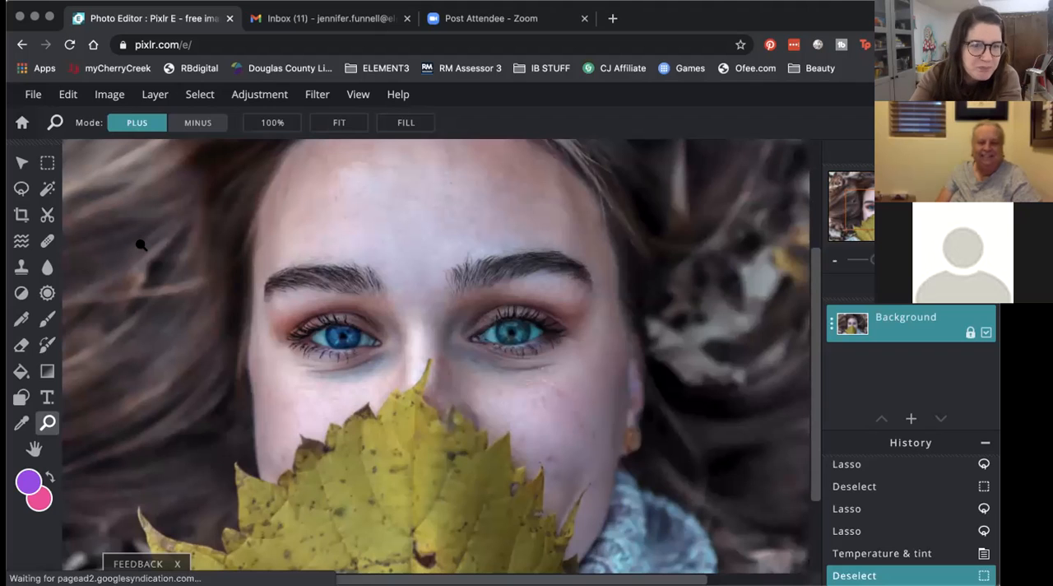
pyautogui.click(271, 95)
pyautogui.click(272, 96)
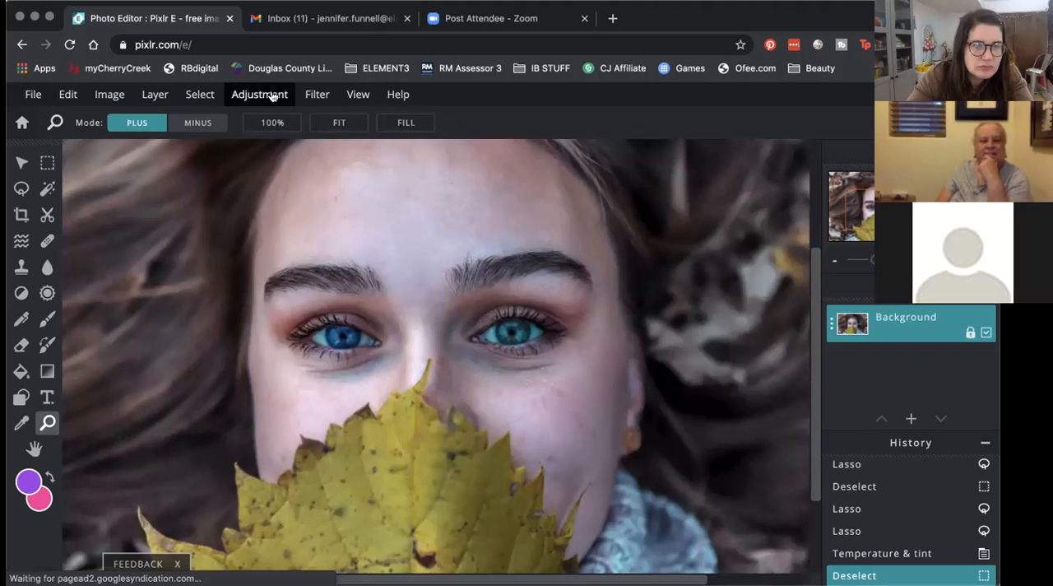
# Step: Push the leaf's outermost tip and its edge on the image's left side with Liquify at Size 50, Strength 50% and Density 50%
pyautogui.click(21, 245)
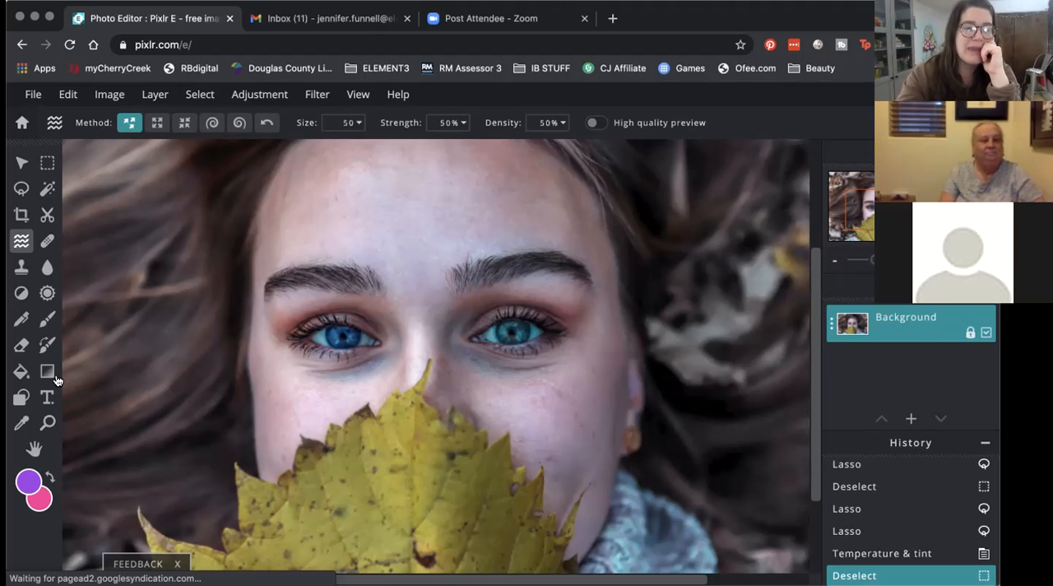
pyautogui.click(47, 422)
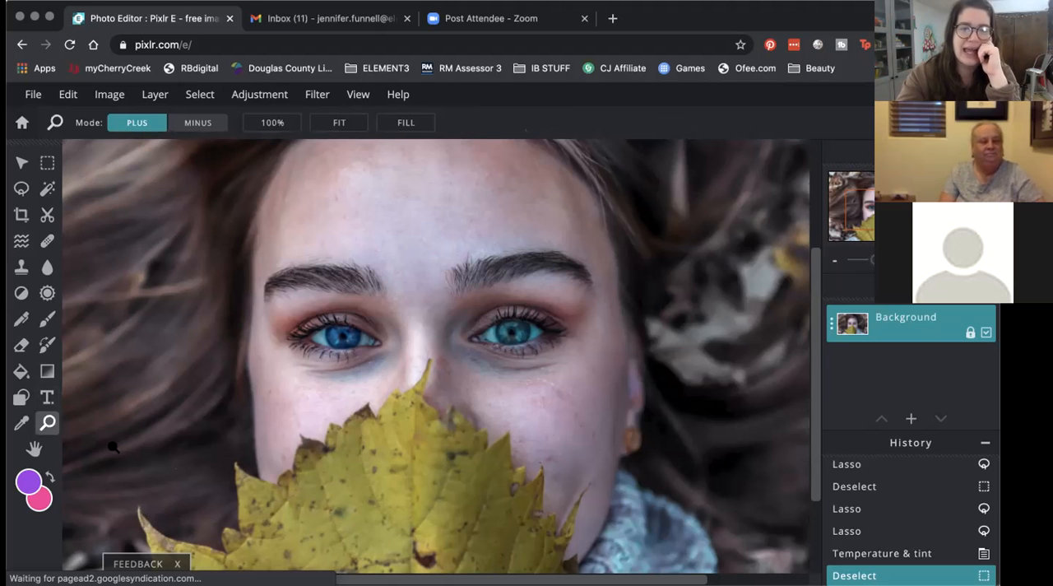
pyautogui.click(152, 527)
pyautogui.scroll(-5, 132, 503)
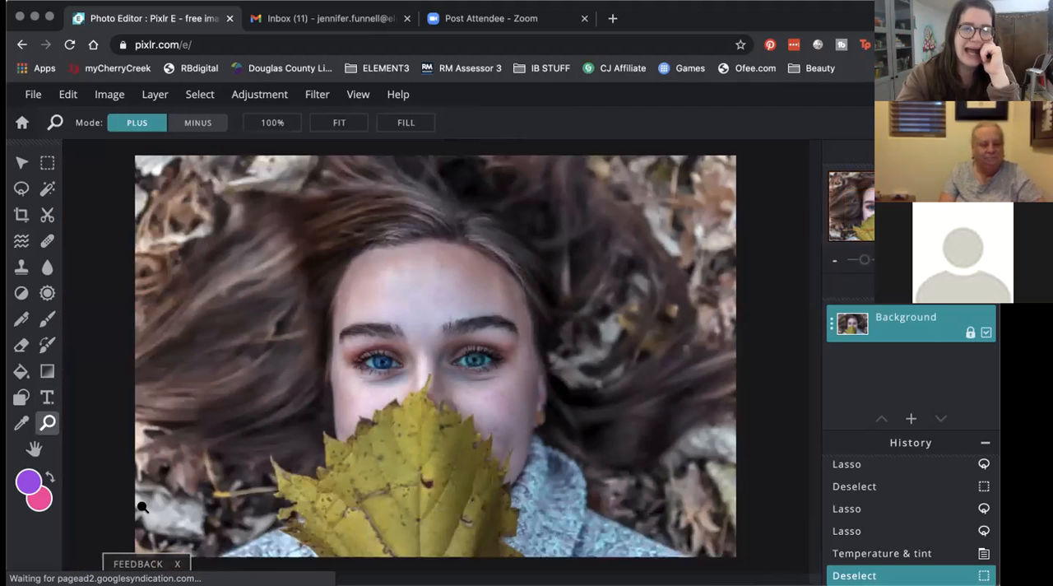
pyautogui.scroll(3, 267, 489)
pyautogui.scroll(1, 184, 484)
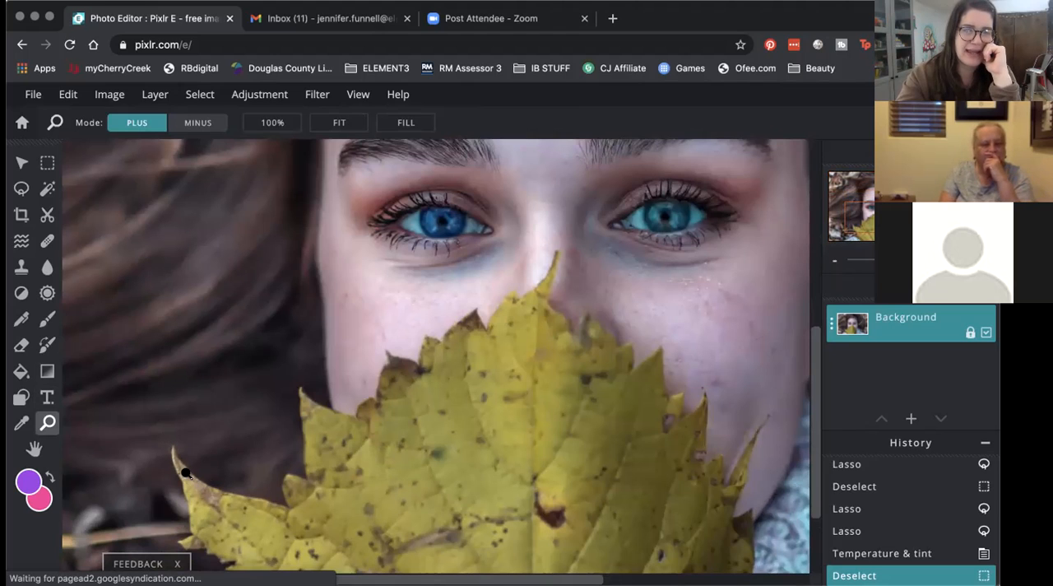
pyautogui.click(21, 240)
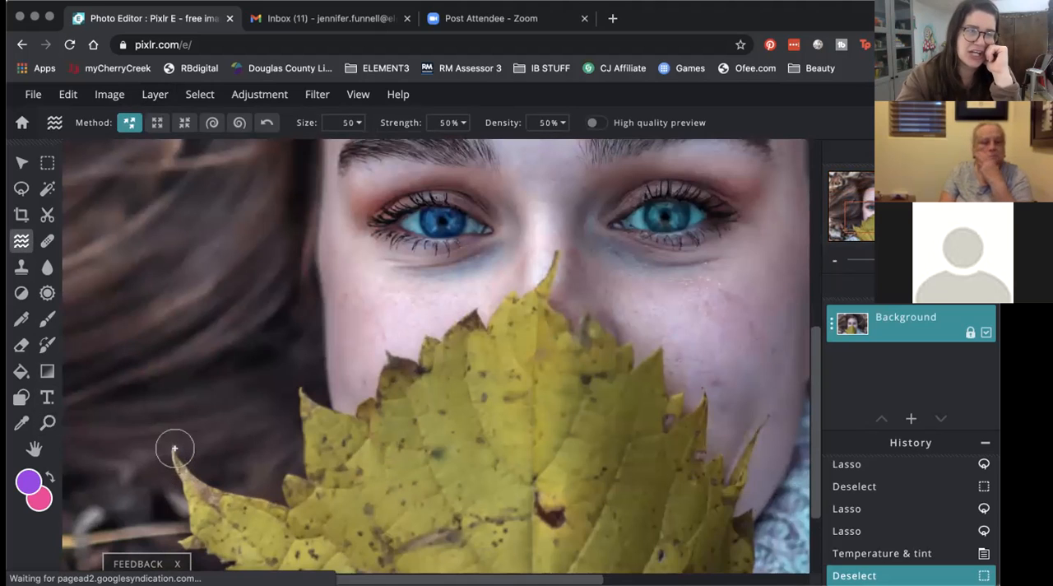
pyautogui.moveTo(173, 451); pyautogui.dragTo(171, 462)
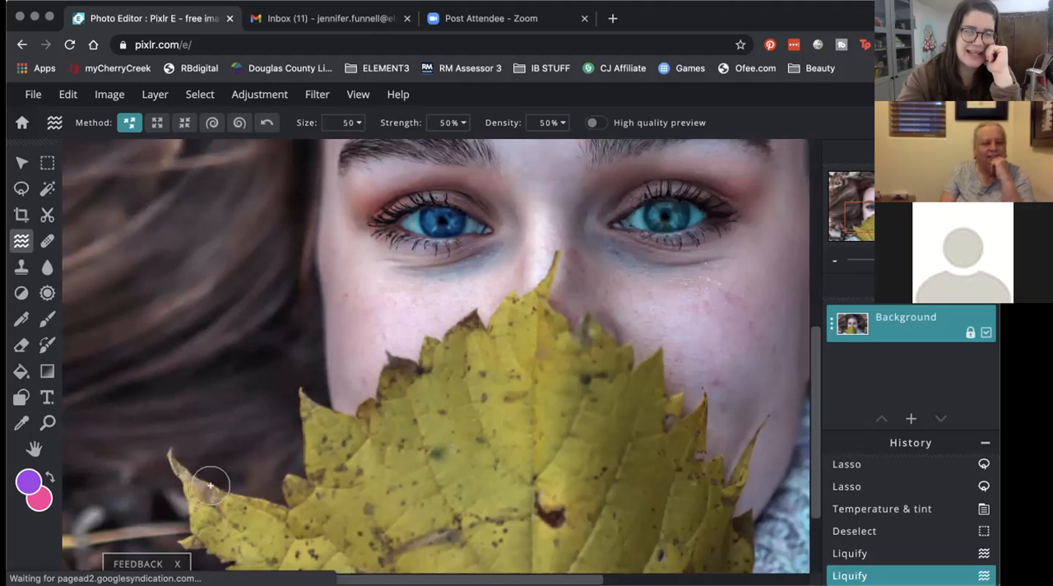
pyautogui.moveTo(211, 477)
pyautogui.mouseDown()
pyautogui.moveTo(267, 490)
pyautogui.moveTo(237, 514)
pyautogui.moveTo(207, 495)
pyautogui.moveTo(175, 511)
pyautogui.mouseUp()
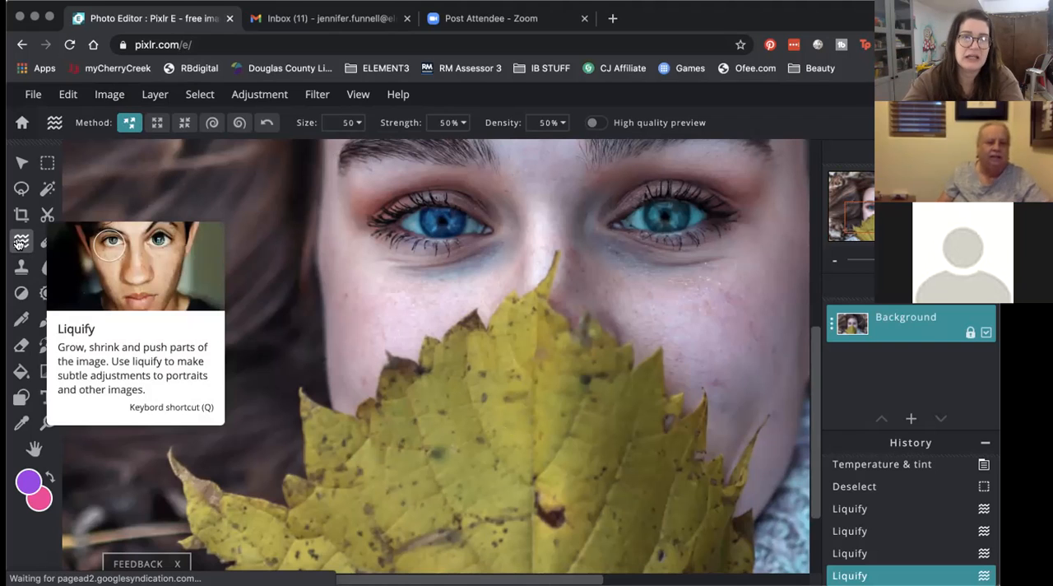
# Step: Enlarge the irises of both eyes with Liquify's Enlarge method at Size 50
pyautogui.click(158, 121)
pyautogui.click(438, 217)
pyautogui.click(438, 217)
pyautogui.click(665, 216)
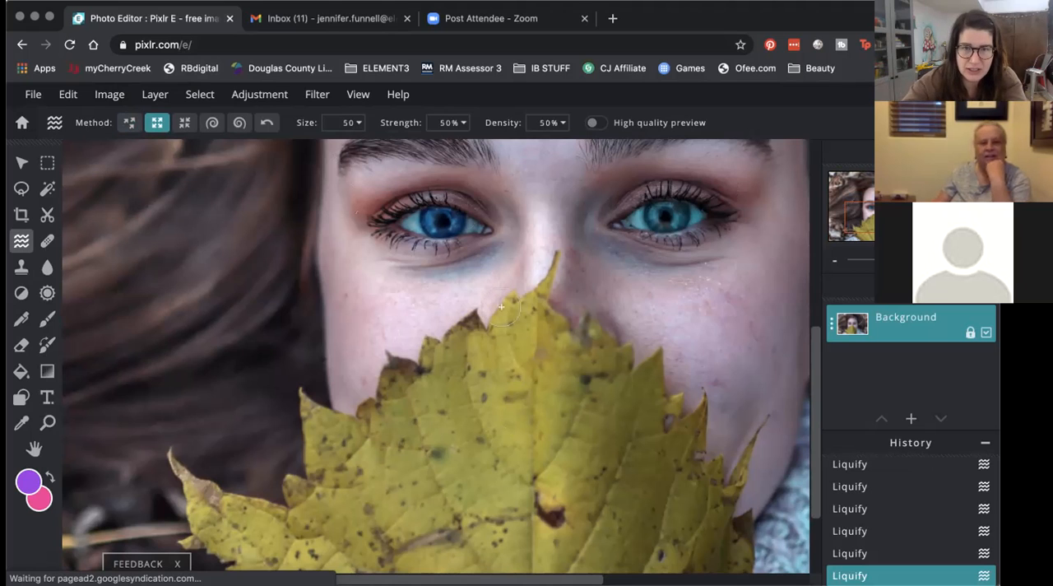
pyautogui.click(47, 423)
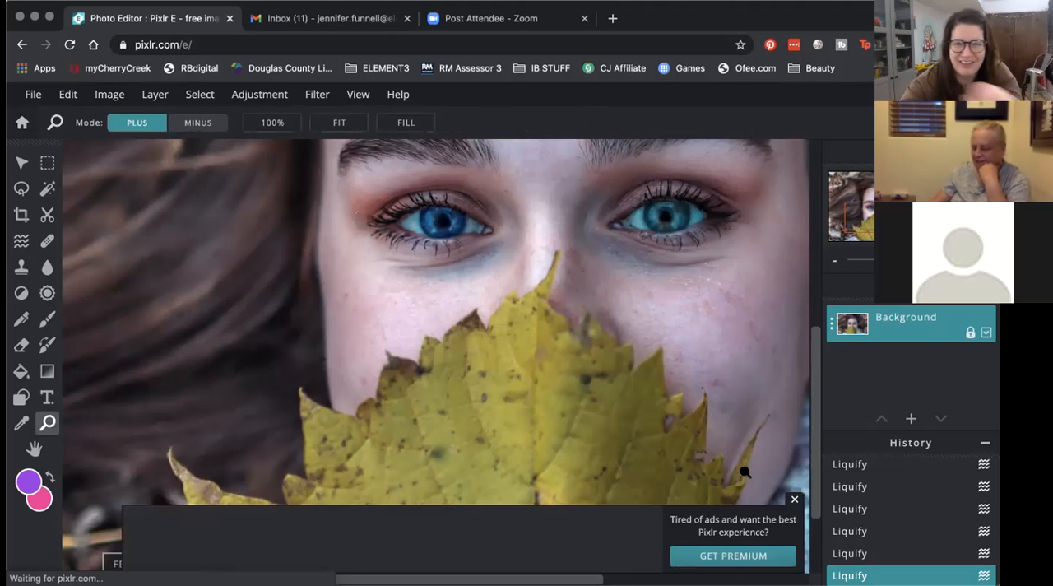
pyautogui.click(511, 362)
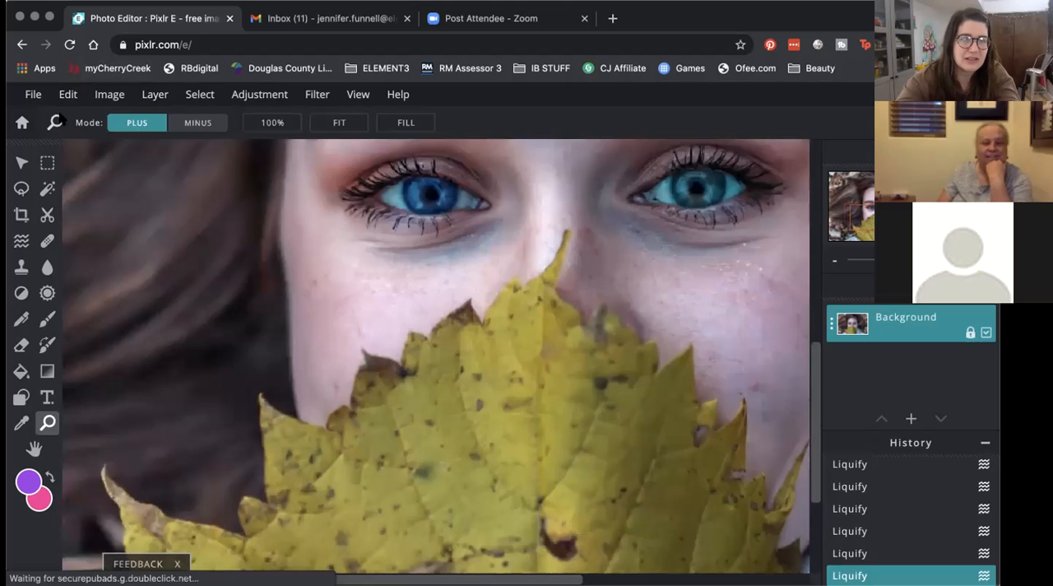
pyautogui.click(70, 101)
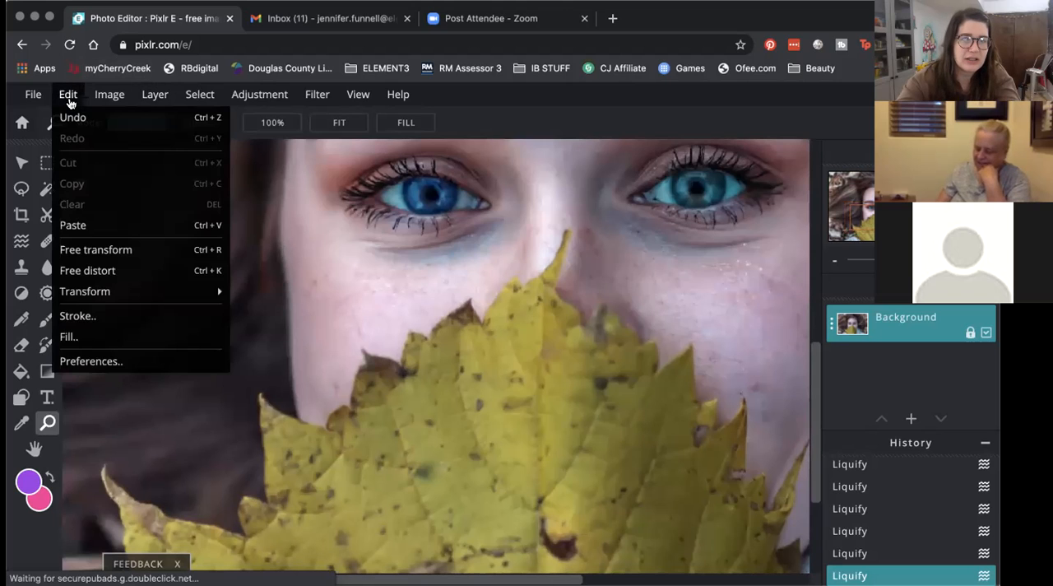
pyautogui.scroll(-4, 258, 284)
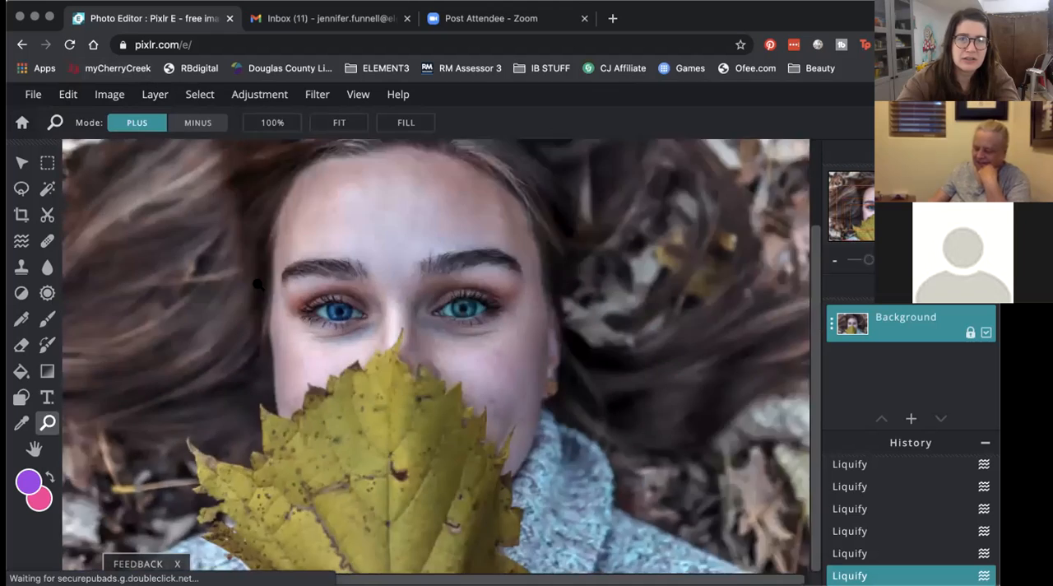
# Step: Activate Dodge / Burn in Lighten mode with the Midtones range and review its range, brush and strength options
pyautogui.scroll(-3, 258, 284)
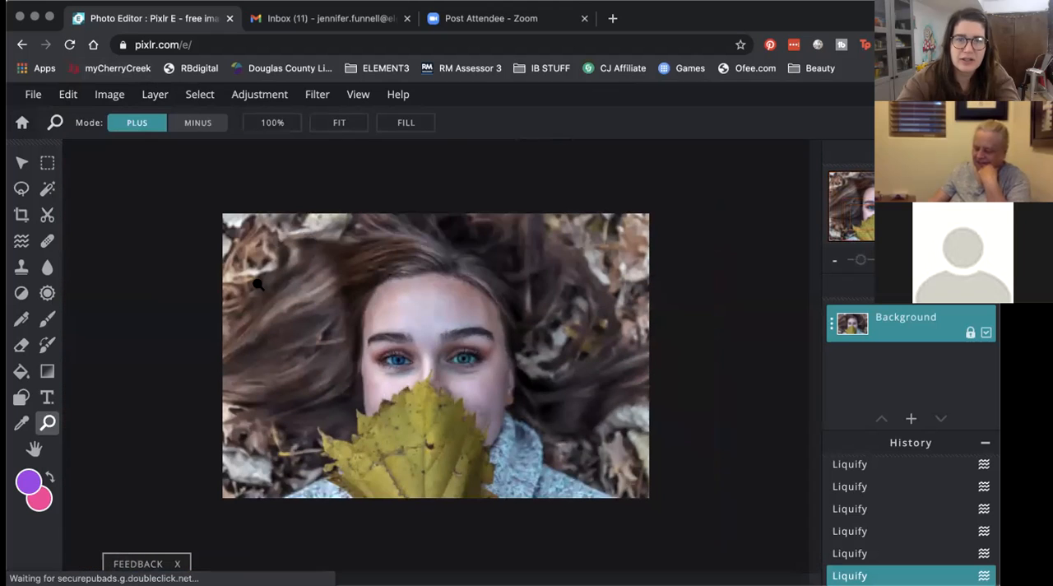
pyautogui.click(358, 380)
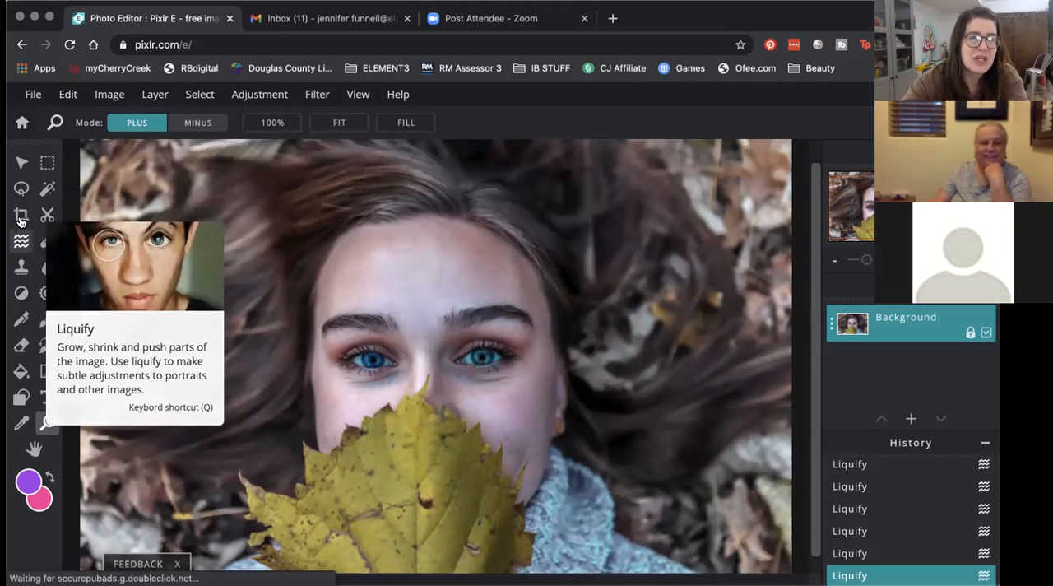
pyautogui.click(22, 294)
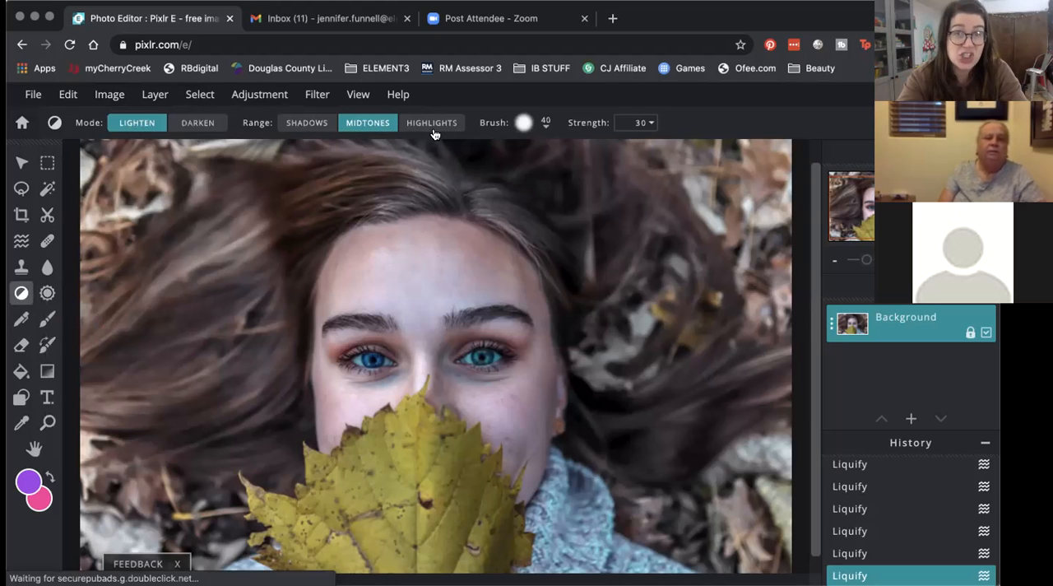
pyautogui.click(306, 132)
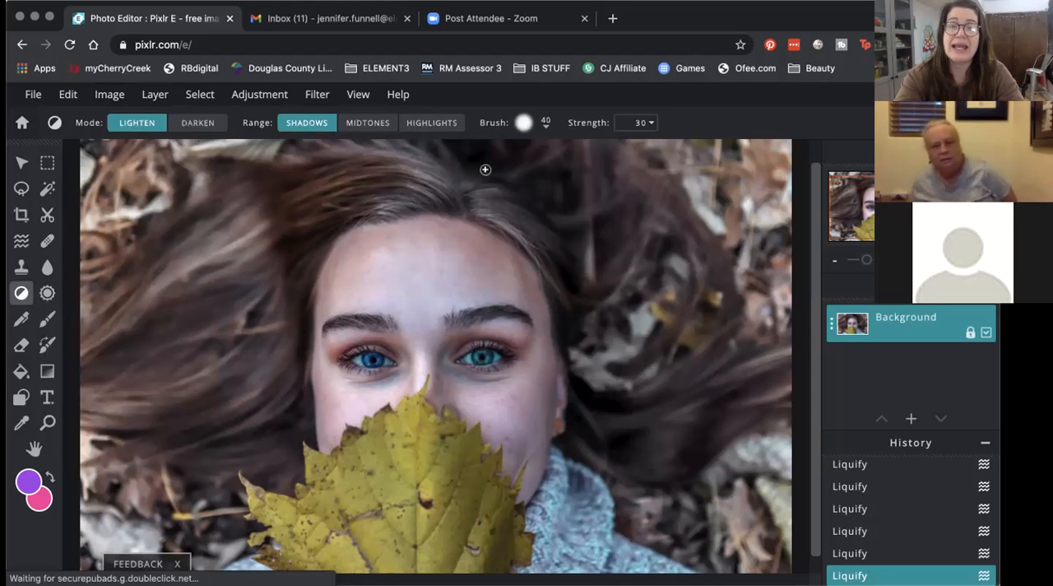
pyautogui.click(367, 125)
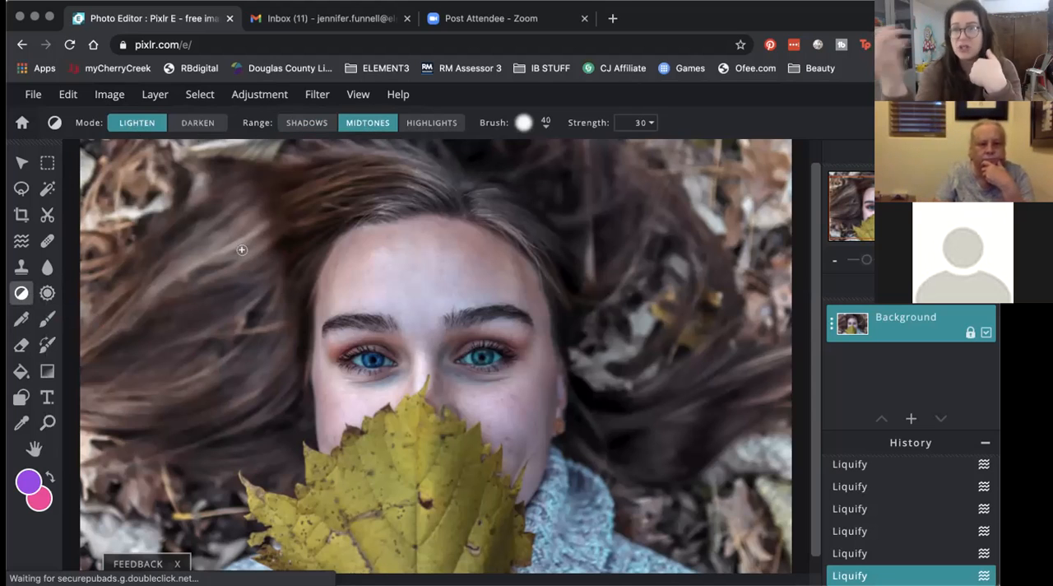
pyautogui.click(436, 122)
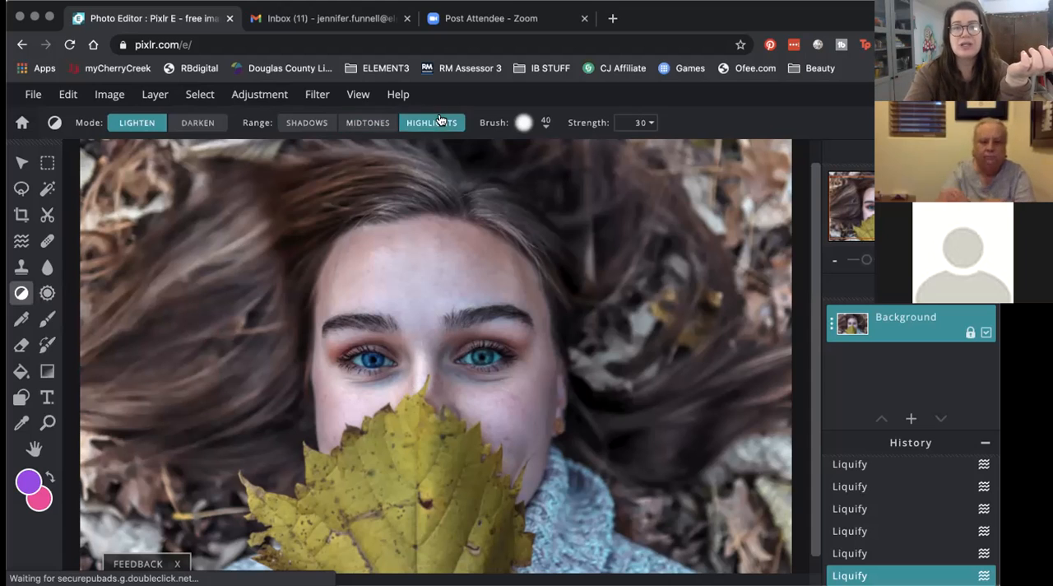
pyautogui.click(301, 123)
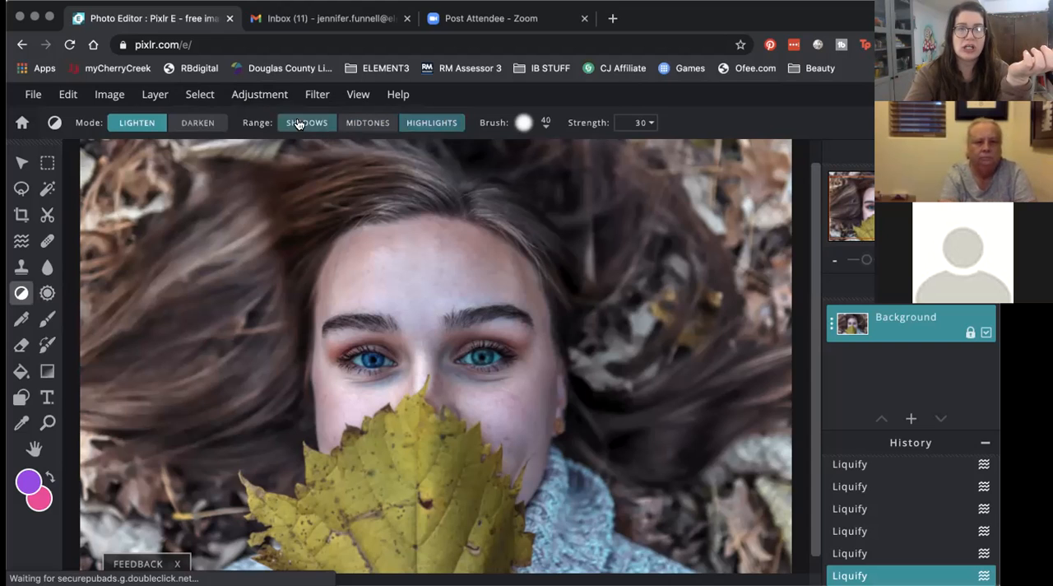
pyautogui.click(367, 124)
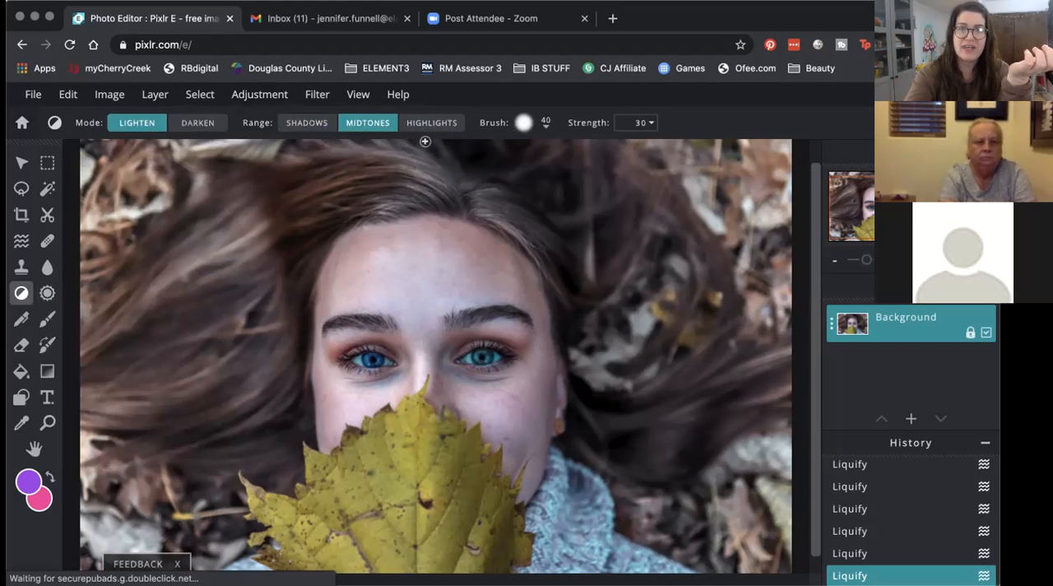
pyautogui.click(523, 123)
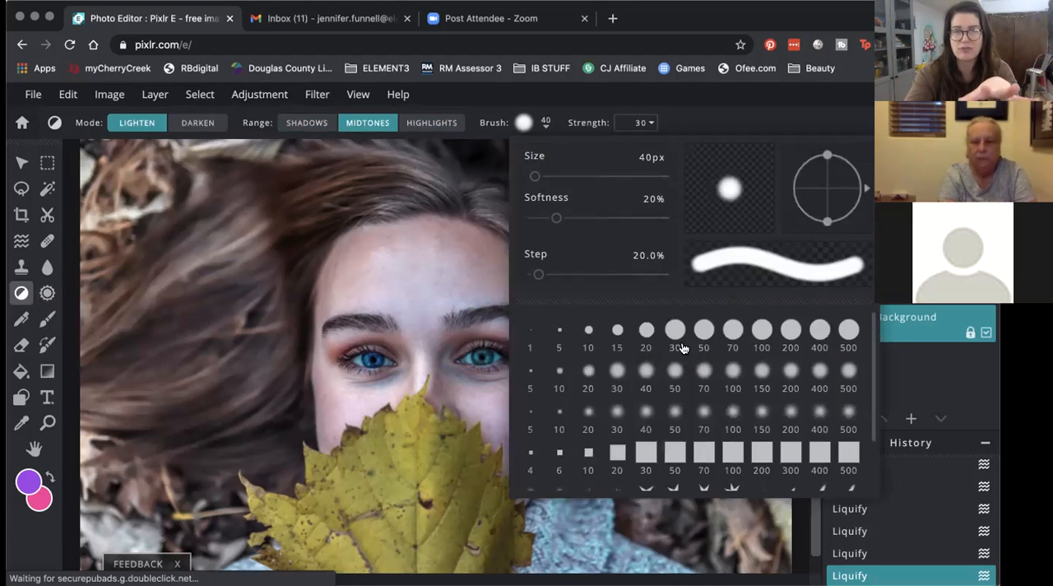
pyautogui.click(545, 125)
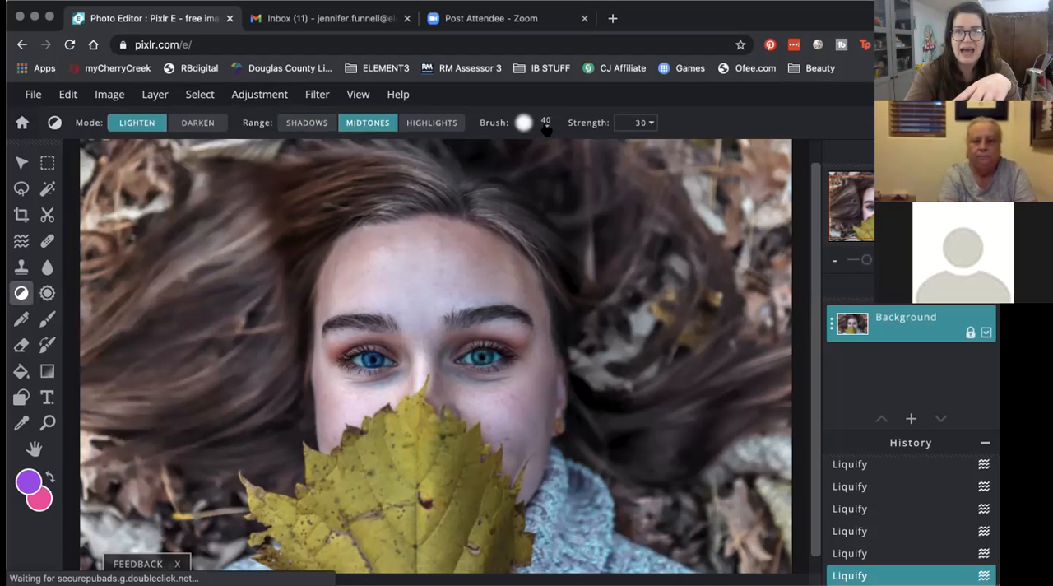
pyautogui.click(638, 123)
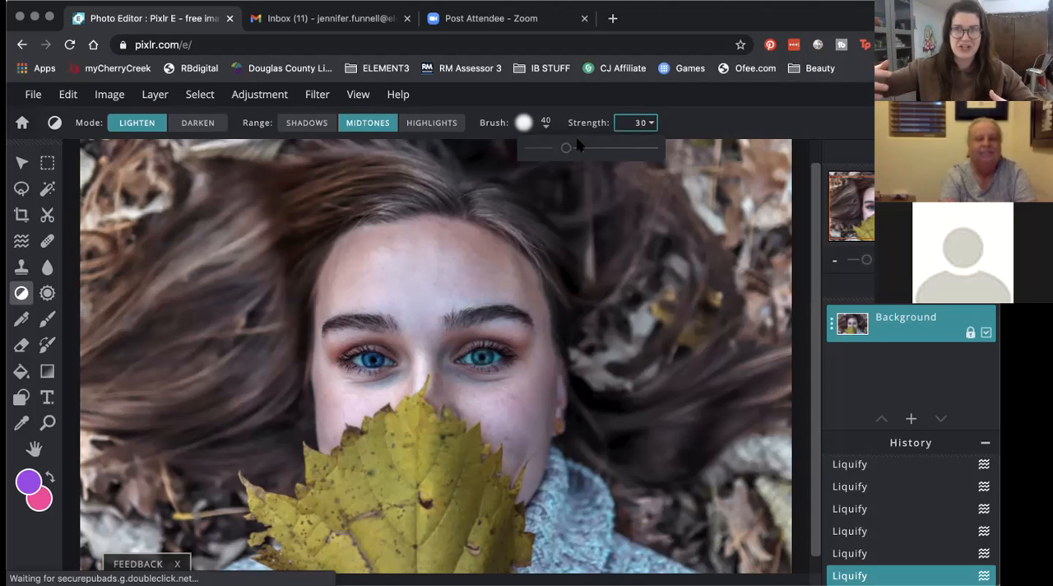
pyautogui.click(128, 125)
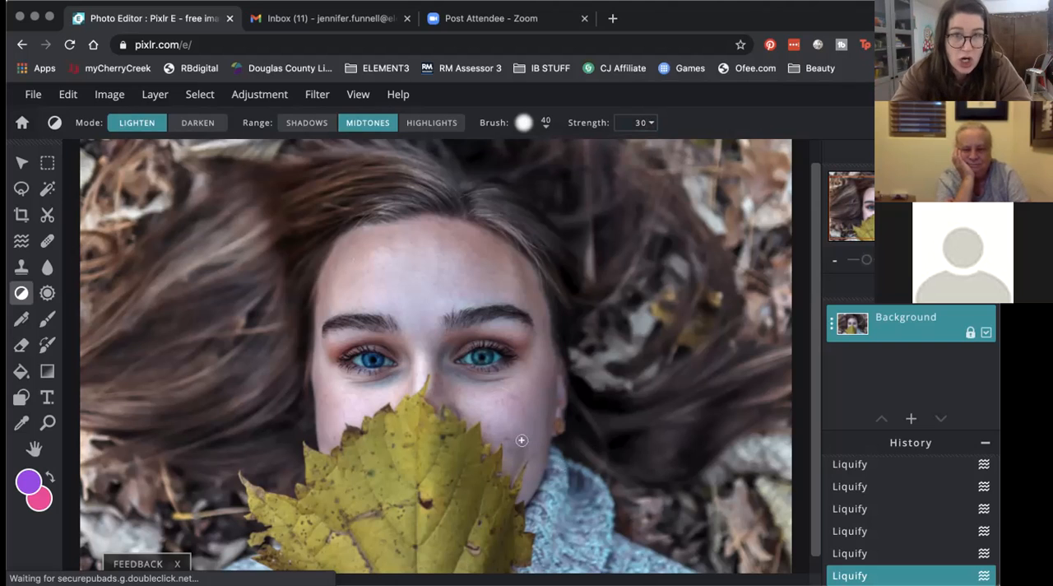
# Step: Try lightening the cheek beside the leaf's edge at brush size 40 and Strength 30, and undo the toning strokes
pyautogui.moveTo(522, 440); pyautogui.dragTo(528, 433)
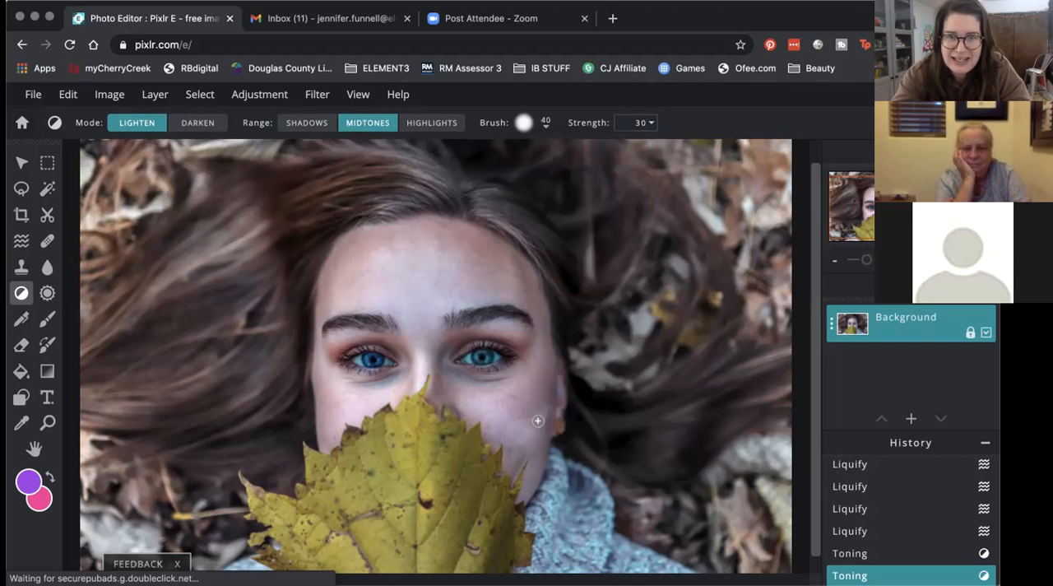
pyautogui.click(494, 425)
pyautogui.click(67, 95)
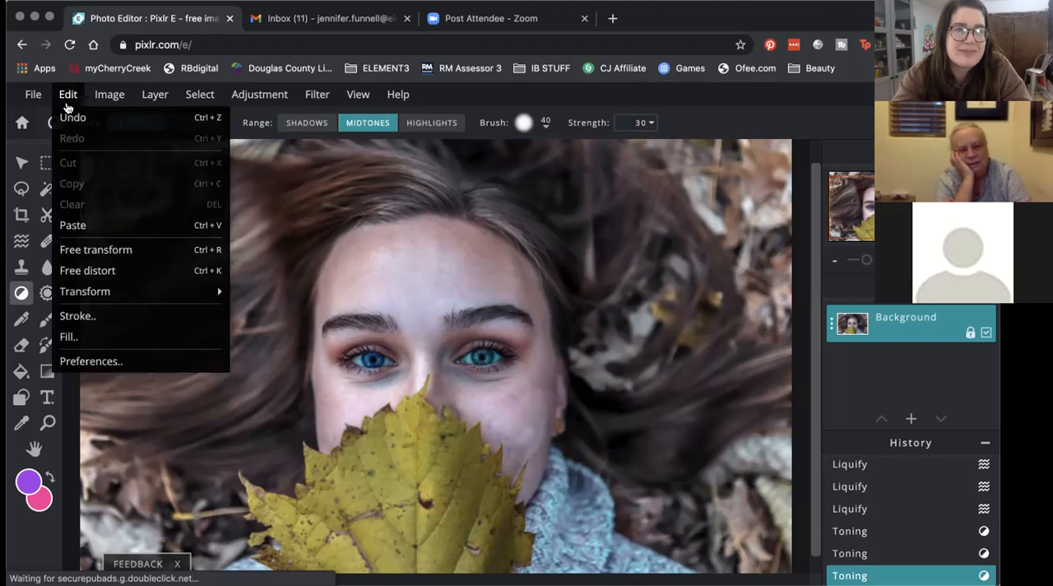
pyautogui.click(70, 117)
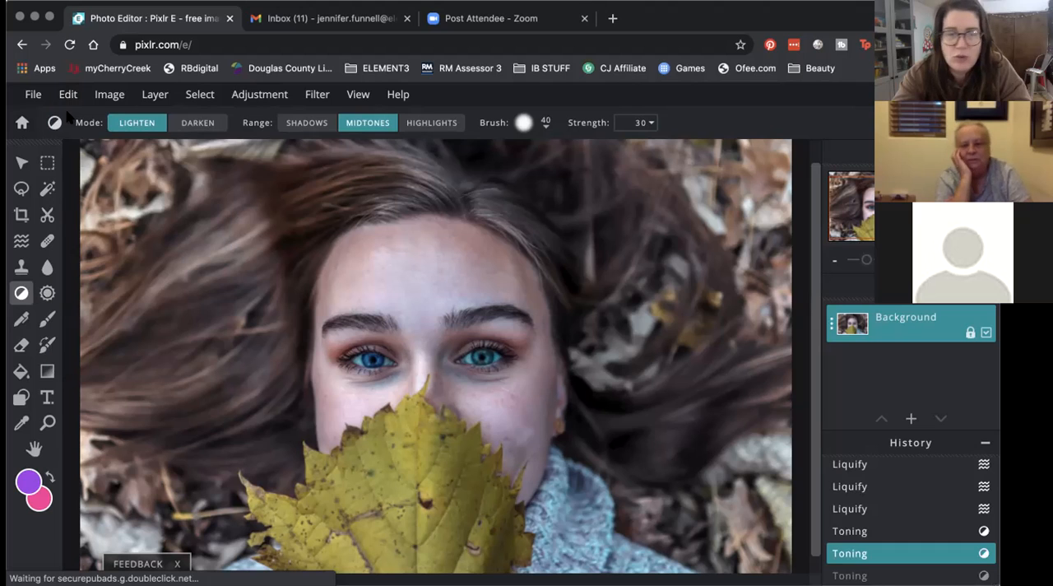
pyautogui.click(68, 95)
pyautogui.click(70, 116)
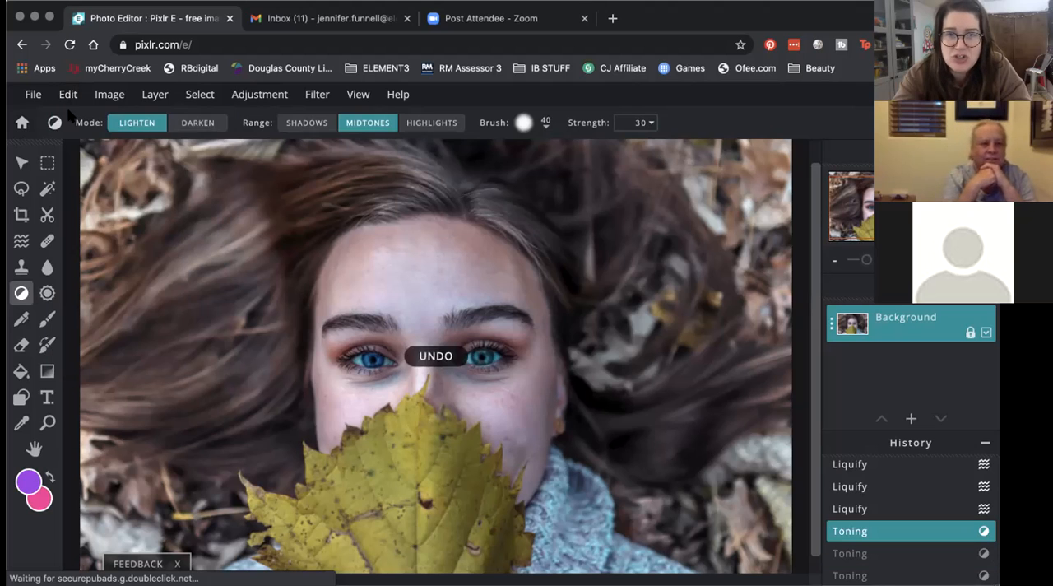
pyautogui.click(67, 95)
pyautogui.click(71, 116)
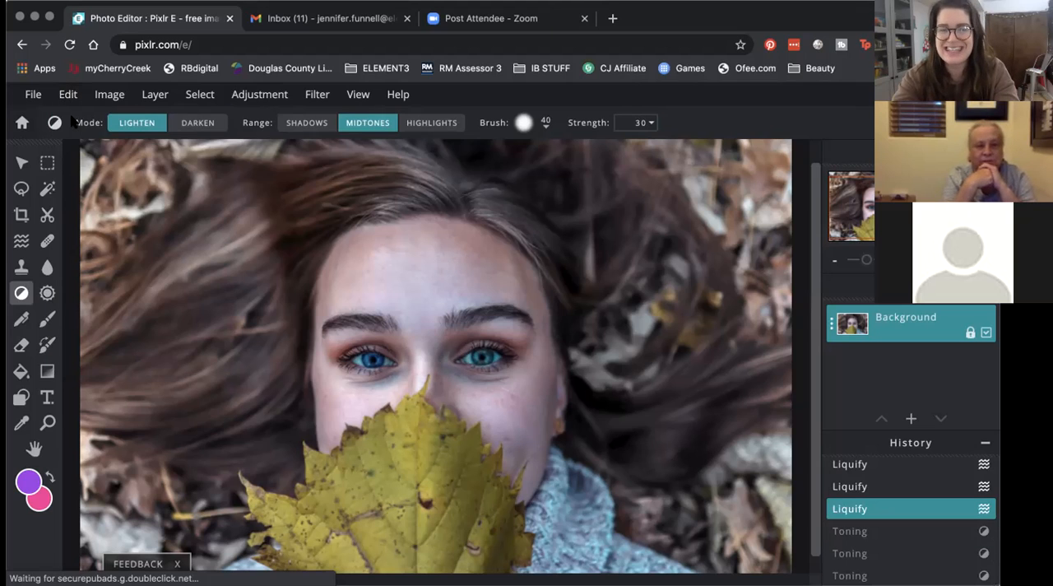
# Step: Compare the lower cheek up close with and without the first lightening stroke by redoing and undoing it
pyautogui.click(68, 95)
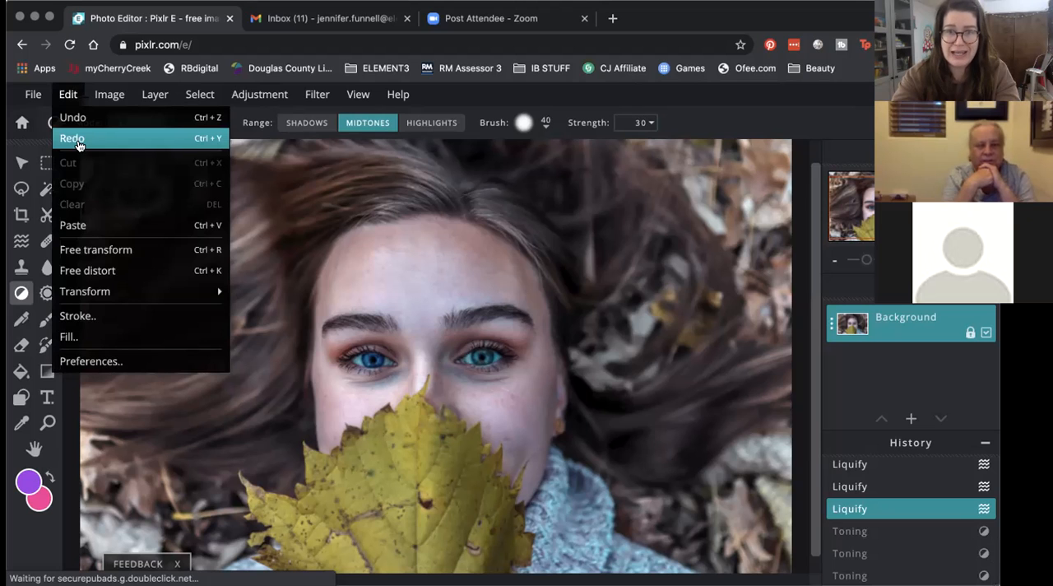
pyautogui.click(78, 142)
pyautogui.scroll(5, 573, 468)
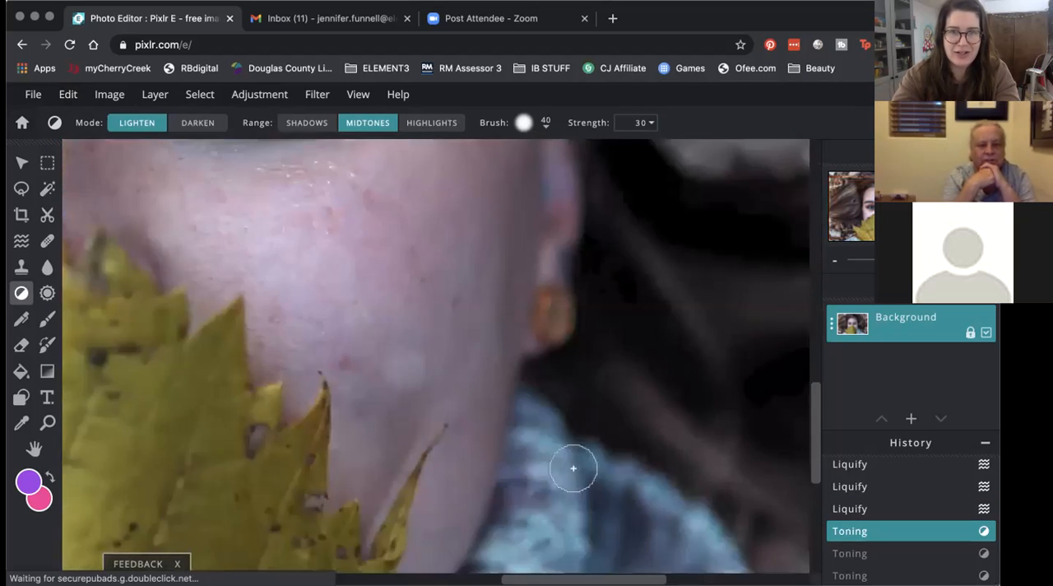
pyautogui.scroll(2, 573, 468)
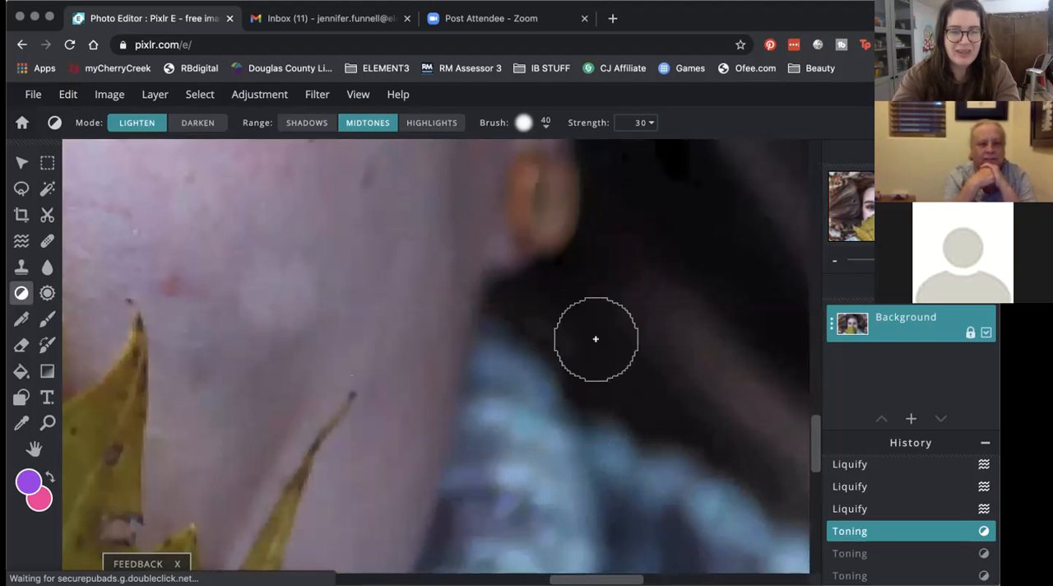
pyautogui.hotkey('ctrl', 'z')
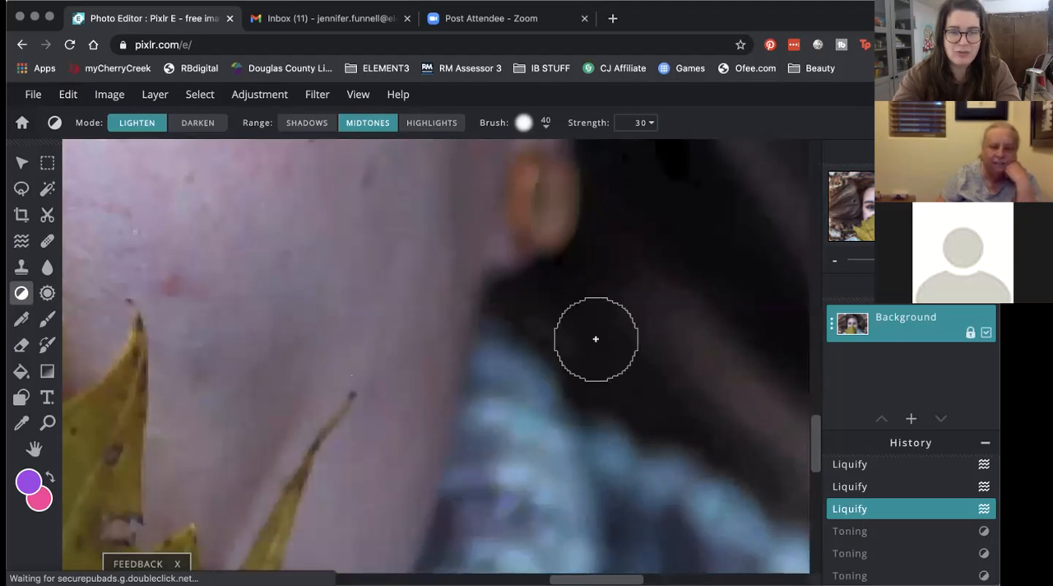
pyautogui.hotkey('ctrl', 'y')
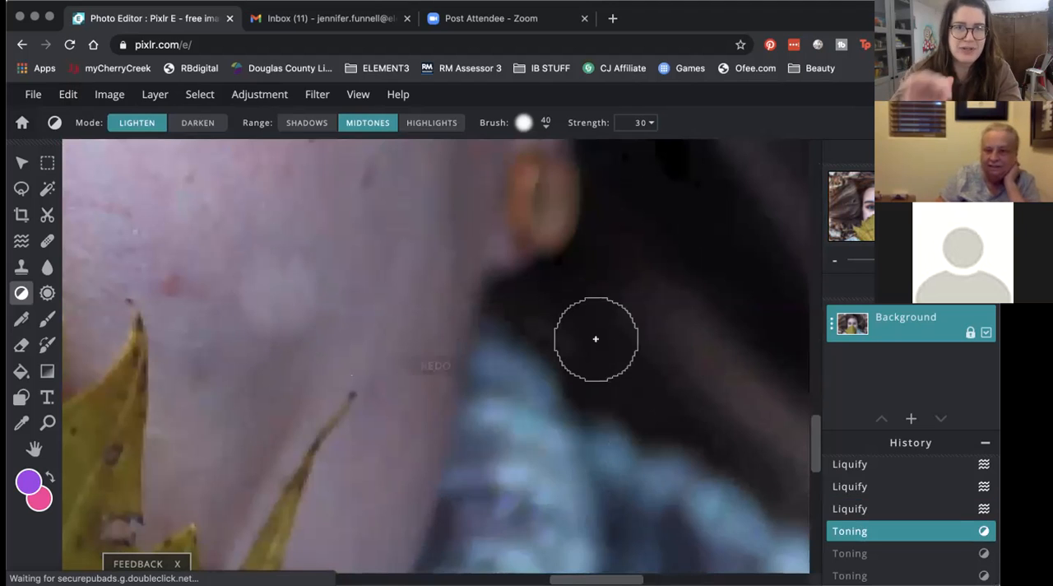
pyautogui.hotkey('ctrl', 'z')
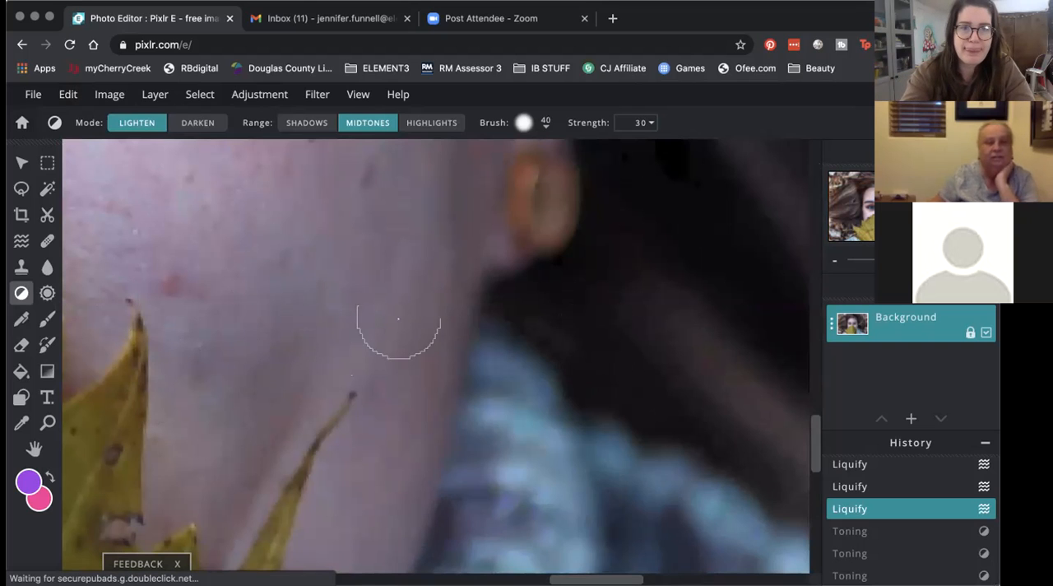
# Step: Try a broader Lighten stroke across the lower cheek above the leaf's thin tip, and undo it
pyautogui.moveTo(266, 290)
pyautogui.mouseDown()
pyautogui.moveTo(257, 364)
pyautogui.moveTo(340, 249)
pyautogui.moveTo(306, 335)
pyautogui.moveTo(318, 317)
pyautogui.moveTo(308, 258)
pyautogui.moveTo(237, 316)
pyautogui.moveTo(245, 252)
pyautogui.moveTo(136, 309)
pyautogui.moveTo(159, 244)
pyautogui.moveTo(270, 345)
pyautogui.moveTo(223, 445)
pyautogui.moveTo(282, 424)
pyautogui.moveTo(180, 487)
pyautogui.moveTo(287, 406)
pyautogui.moveTo(368, 240)
pyautogui.moveTo(295, 209)
pyautogui.moveTo(308, 430)
pyautogui.moveTo(389, 253)
pyautogui.moveTo(312, 548)
pyautogui.moveTo(324, 570)
pyautogui.moveTo(411, 387)
pyautogui.mouseUp()
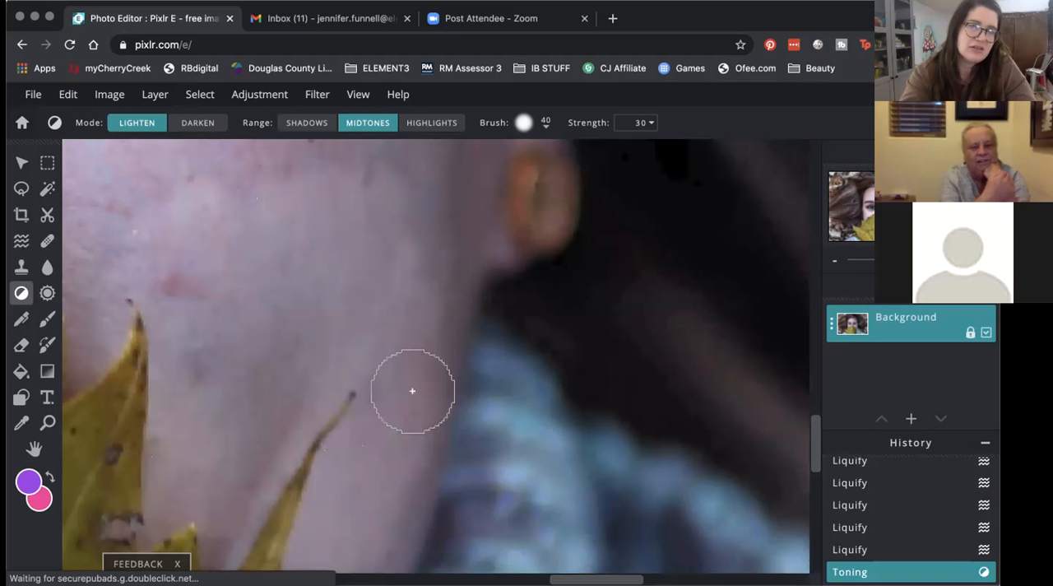
pyautogui.scroll(-3, 470, 273)
pyautogui.scroll(-3, 469, 273)
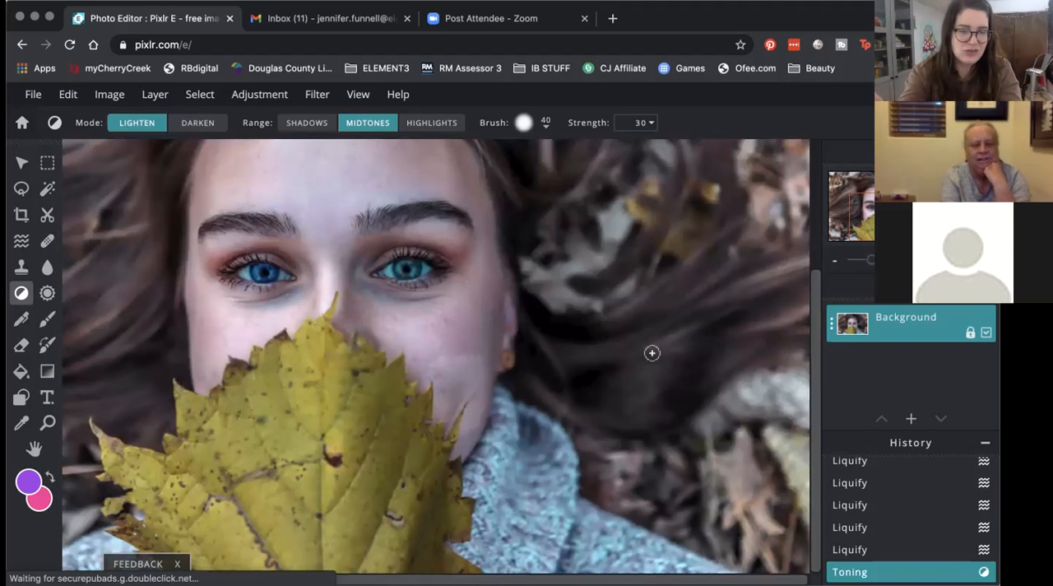
pyautogui.press('super+z')
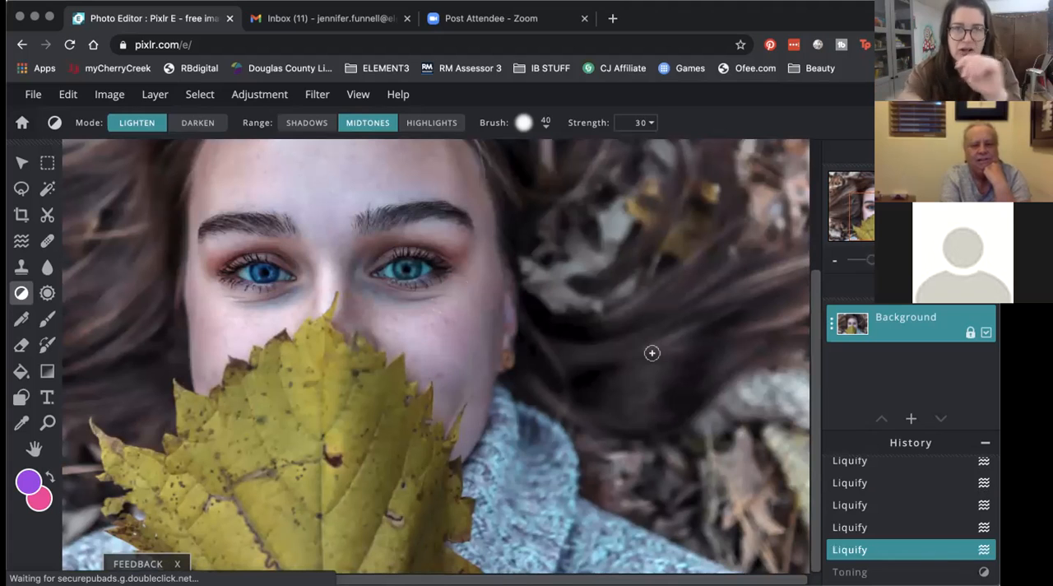
# Step: Switch Dodge / Burn to Darken, try darkening the bridge of the nose at Strength 30, and undo the last stroke
pyautogui.click(206, 123)
pyautogui.scroll(3, 273, 324)
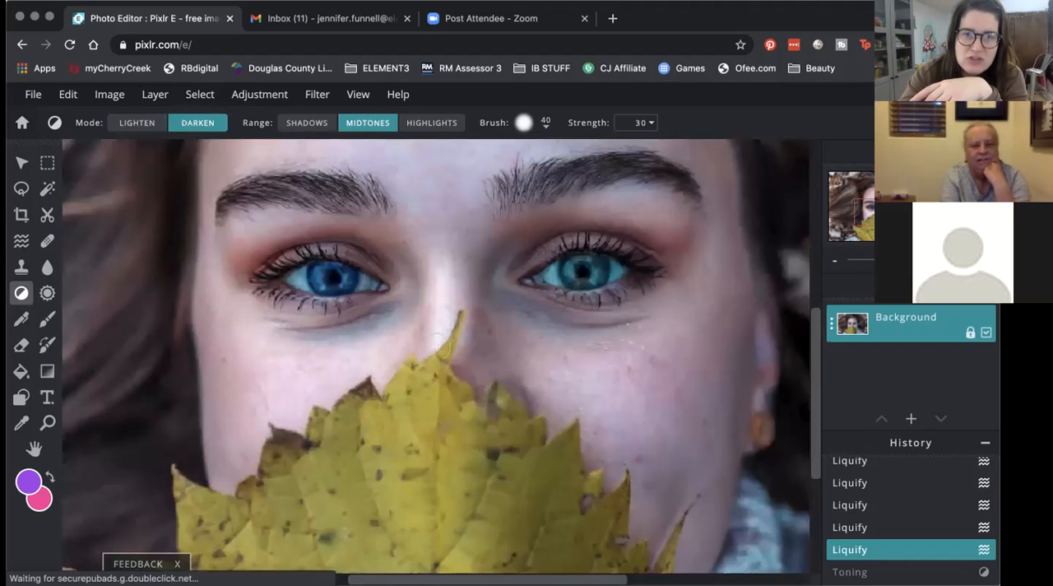
pyautogui.moveTo(439, 346)
pyautogui.mouseDown()
pyautogui.moveTo(455, 251)
pyautogui.moveTo(443, 334)
pyautogui.moveTo(459, 290)
pyautogui.mouseUp()
pyautogui.moveTo(456, 341); pyautogui.dragTo(466, 276)
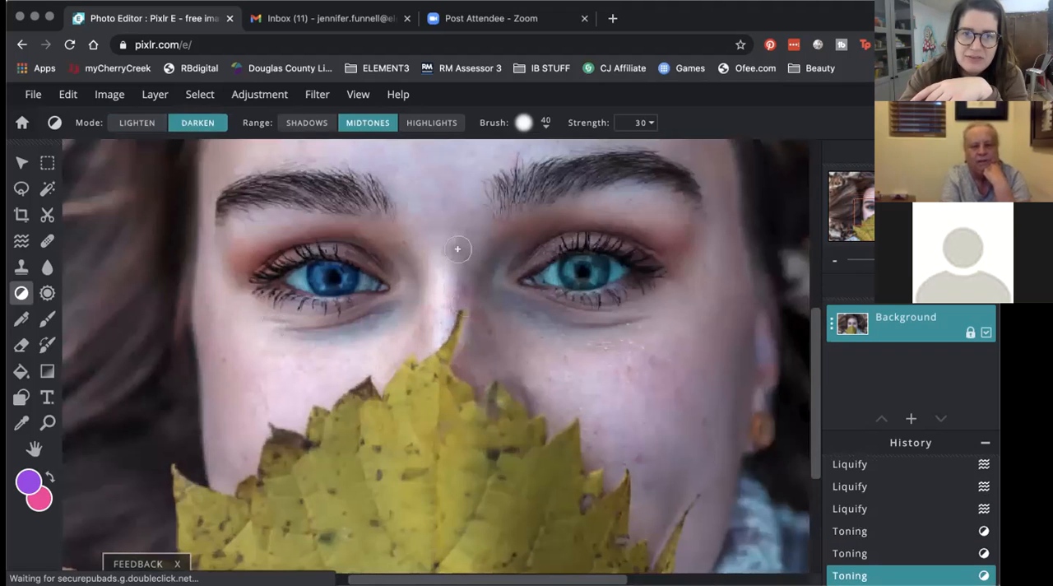
pyautogui.moveTo(439, 216); pyautogui.dragTo(441, 210)
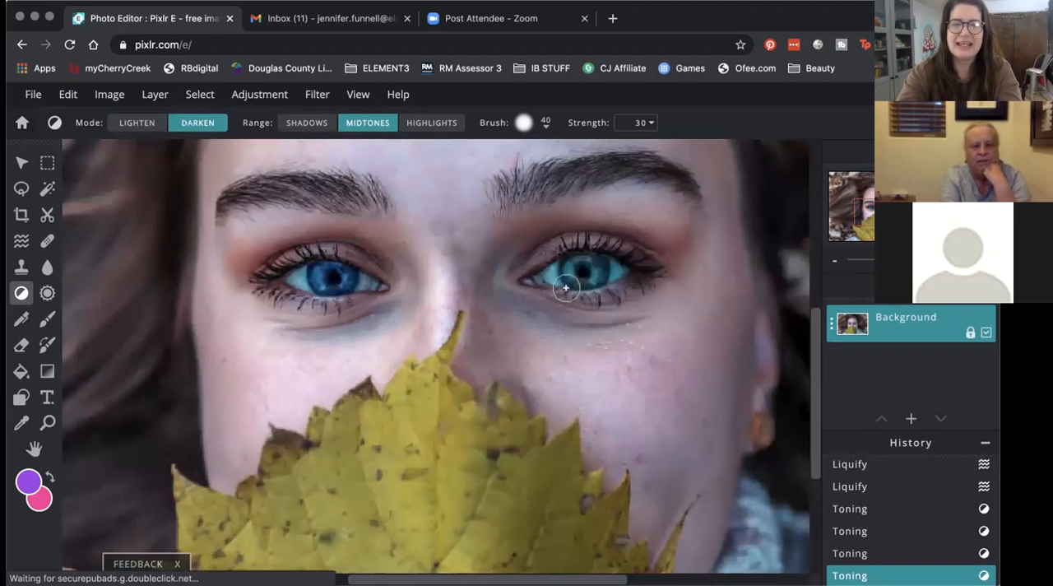
pyautogui.hotkey('ctrl', 'z')
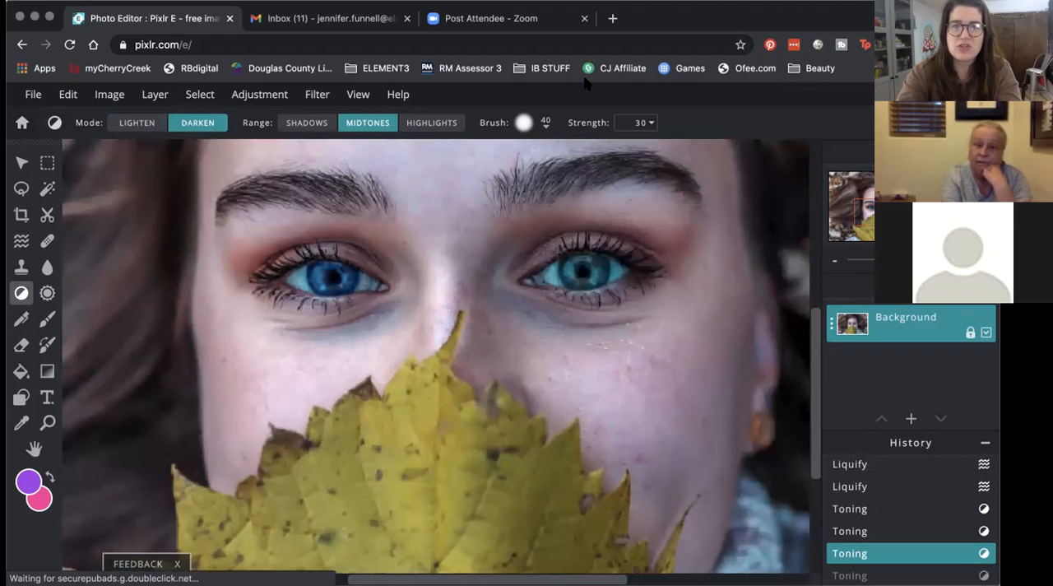
# Step: Set the Dodge / Burn Strength to 11 and undo the remaining darkening strokes and the last Liquify edit
pyautogui.click(650, 122)
pyautogui.moveTo(568, 148); pyautogui.dragTo(539, 149)
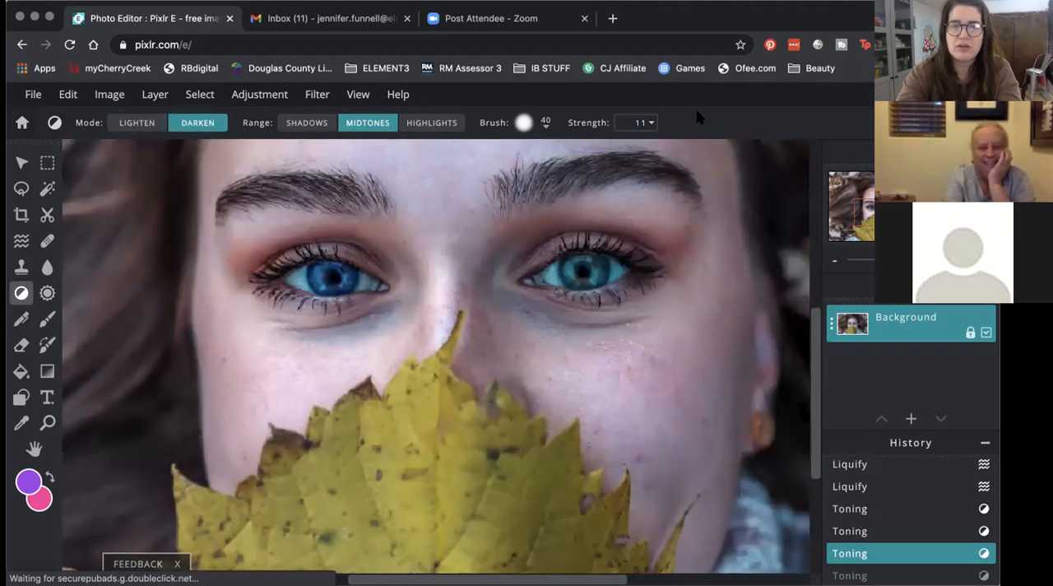
pyautogui.hotkey('ctrl', 'z')
pyautogui.hotkey('ctrl', 'z')
pyautogui.hotkey('ctrl', 'z')
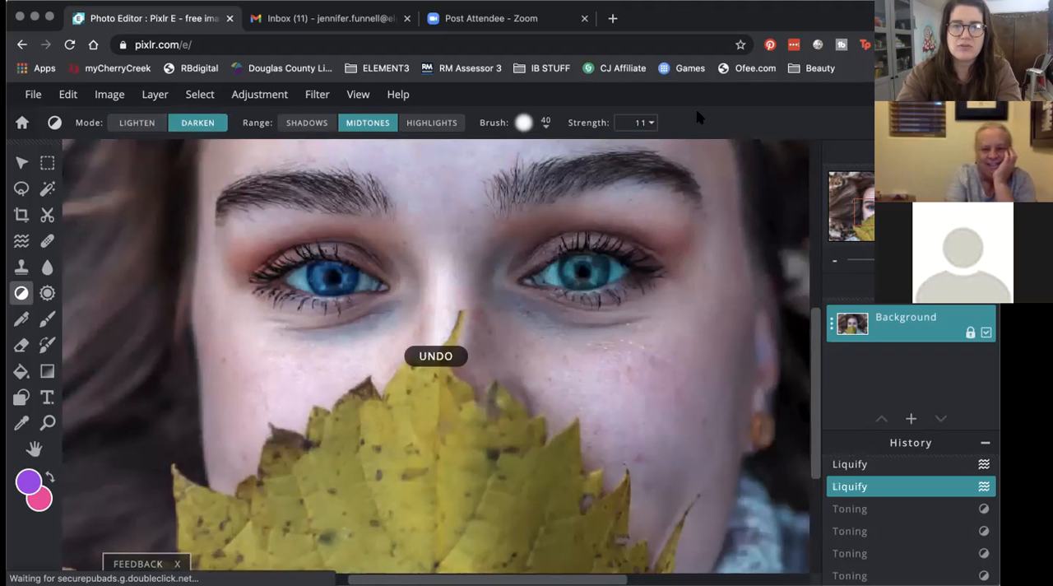
pyautogui.hotkey('ctrl', 'z')
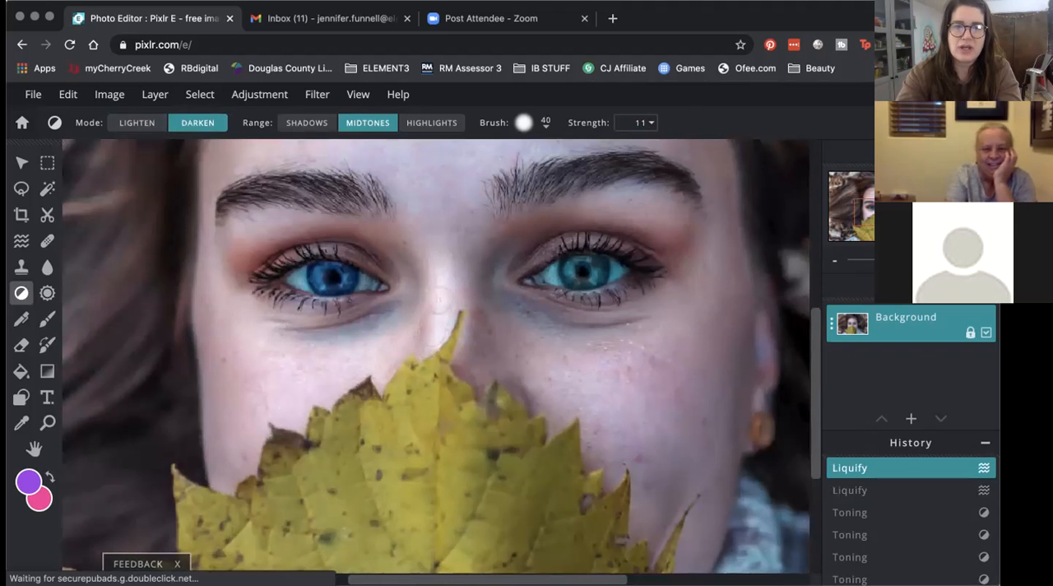
# Step: Darken the midtones along the bridge of the nose, from the leaf's tip up to the brows, at Strength 11
pyautogui.moveTo(440, 300); pyautogui.dragTo(440, 333)
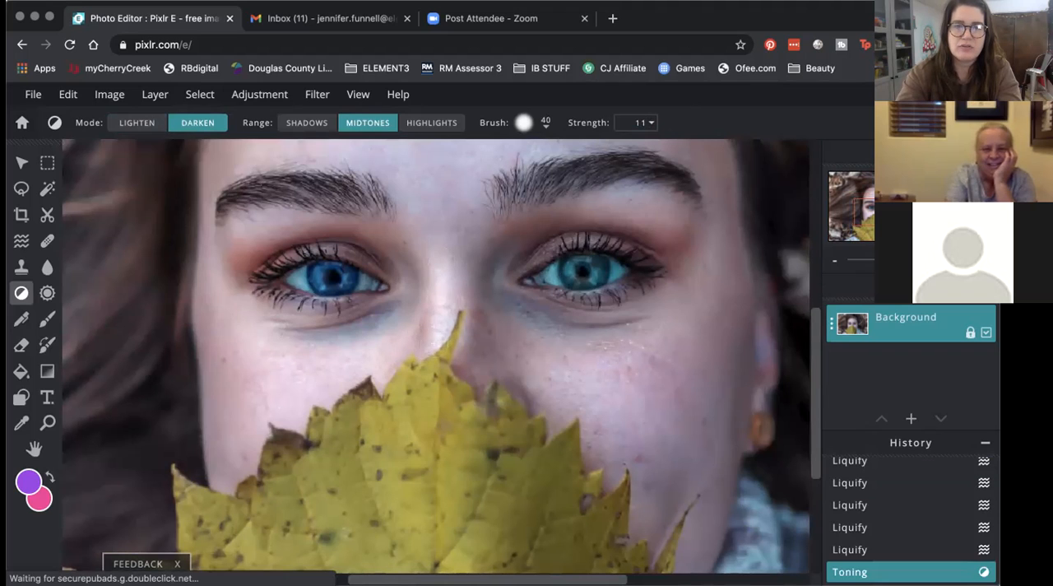
pyautogui.moveTo(443, 283); pyautogui.dragTo(450, 360)
pyautogui.moveTo(445, 317); pyautogui.dragTo(454, 286)
pyautogui.click(440, 238)
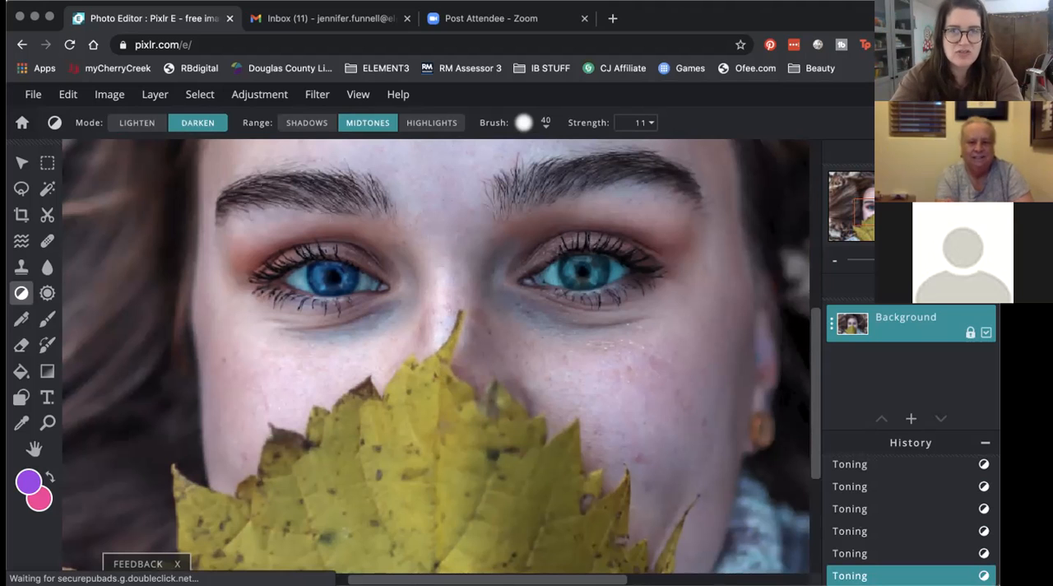
# Step: Set up Sponge / Color to increase vibrance with a 40 px brush at 28% softness
pyautogui.click(47, 293)
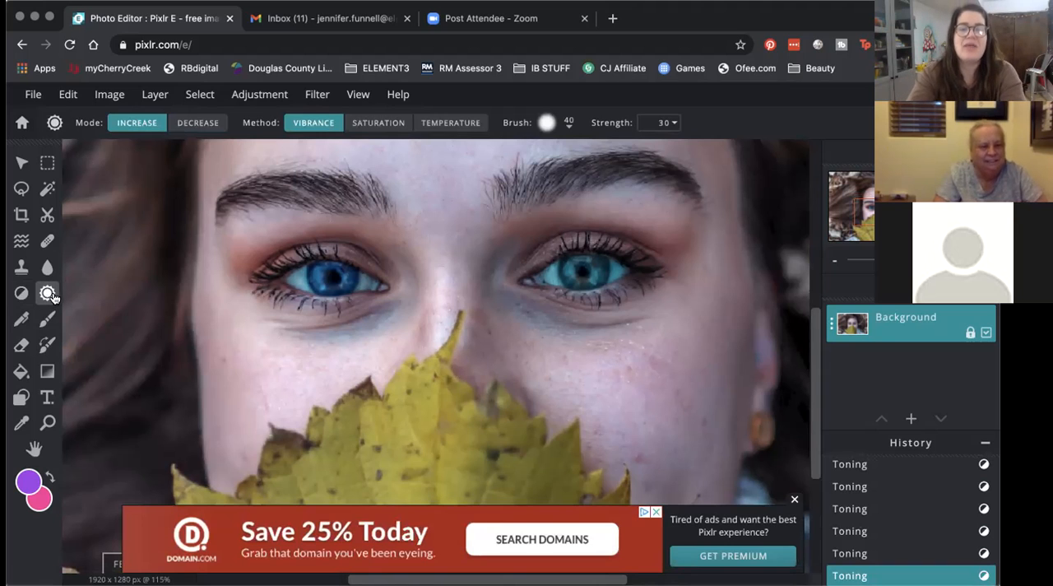
pyautogui.click(795, 503)
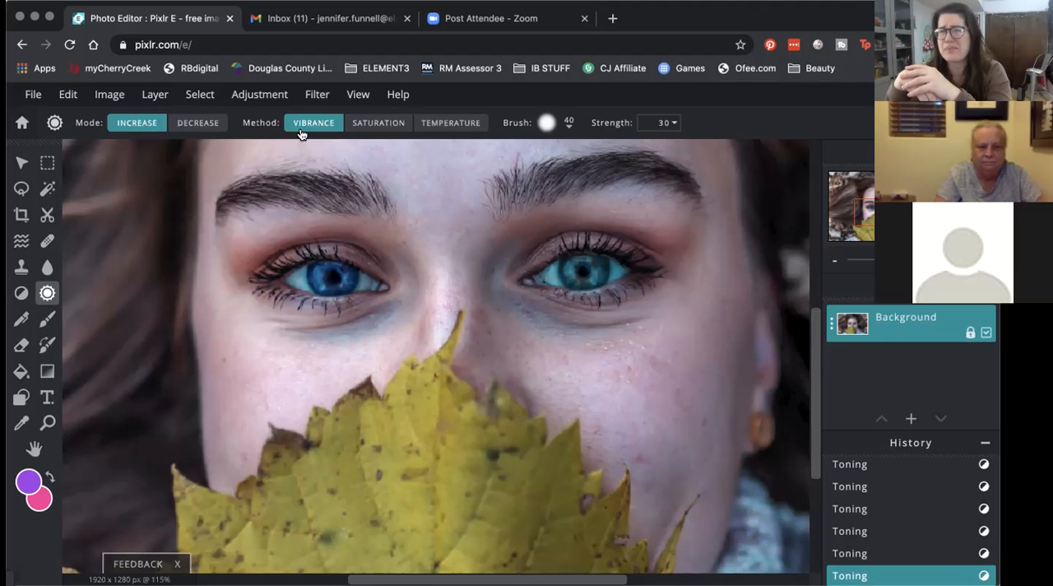
pyautogui.click(366, 130)
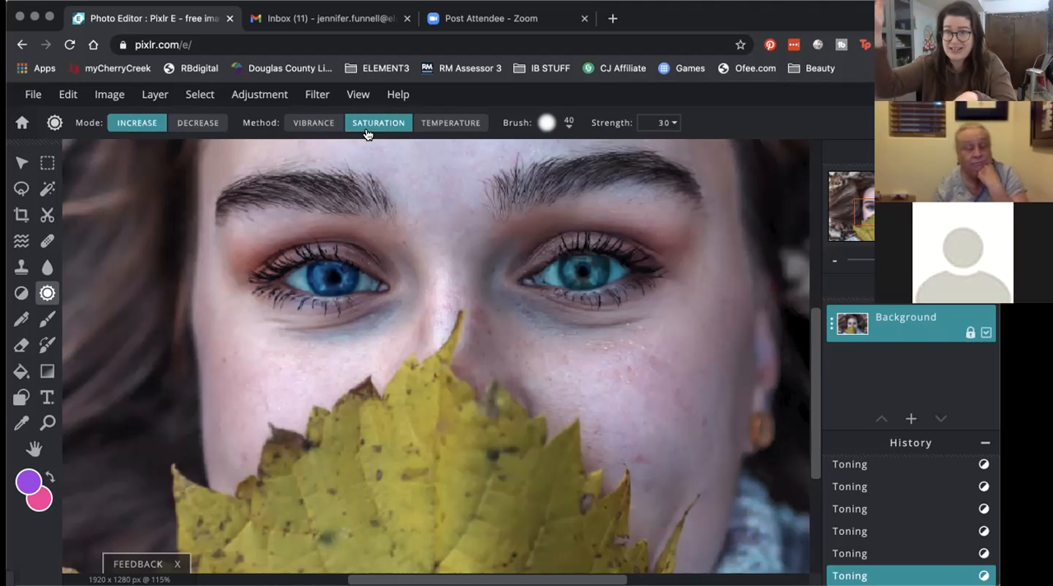
pyautogui.click(466, 124)
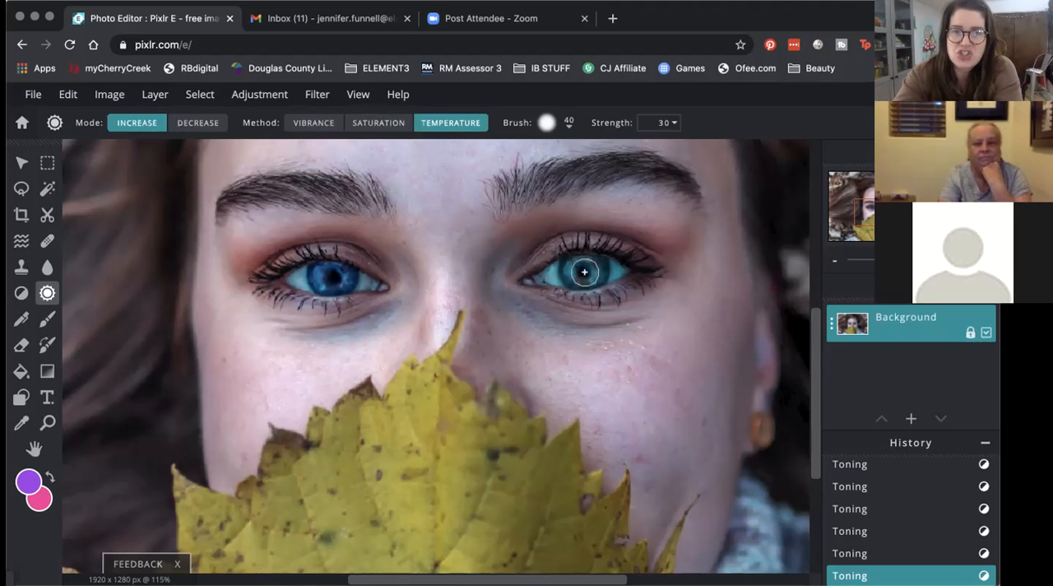
pyautogui.scroll(5, 588, 266)
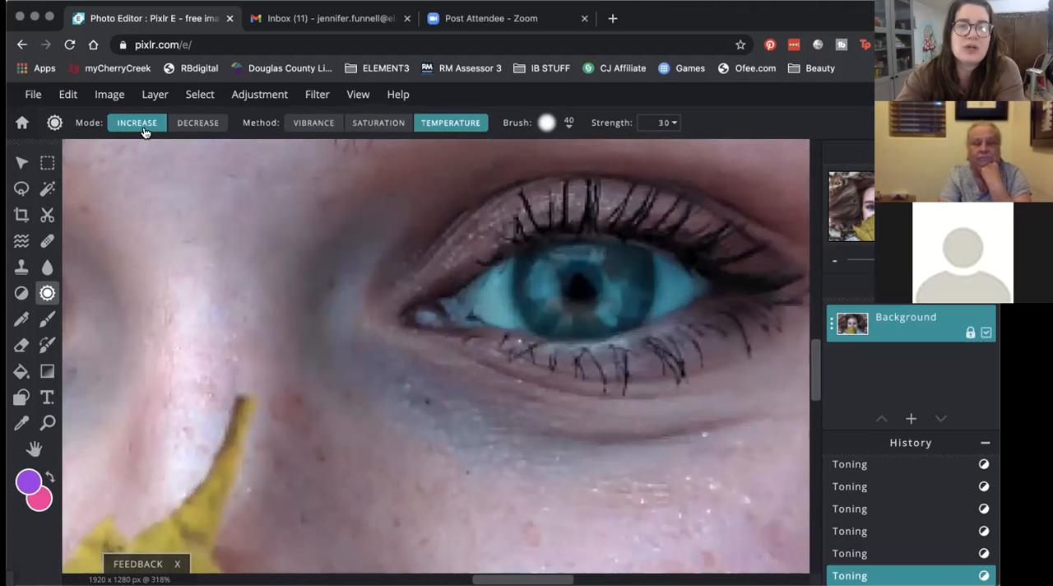
pyautogui.click(314, 124)
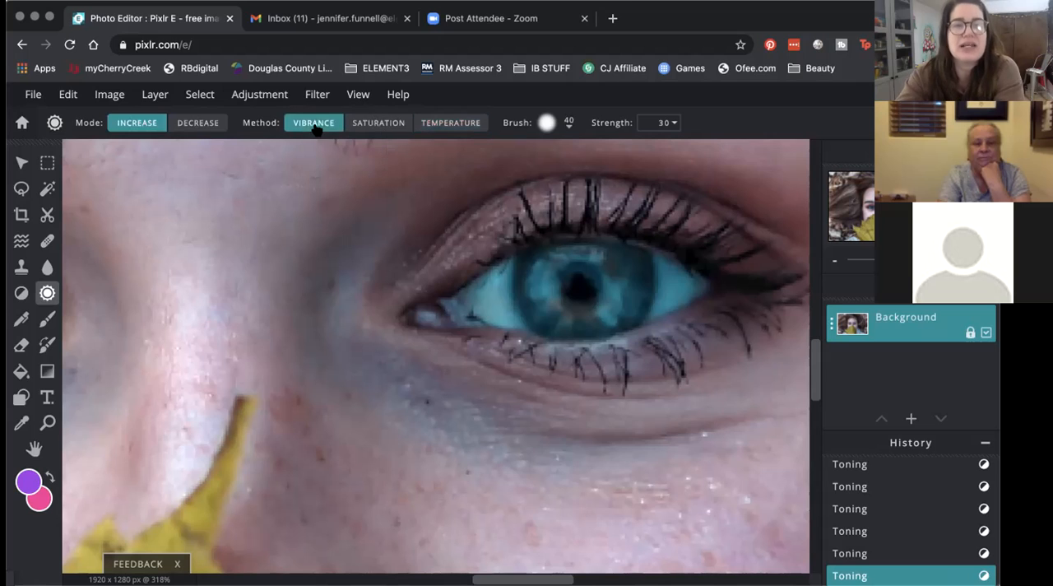
pyautogui.click(547, 123)
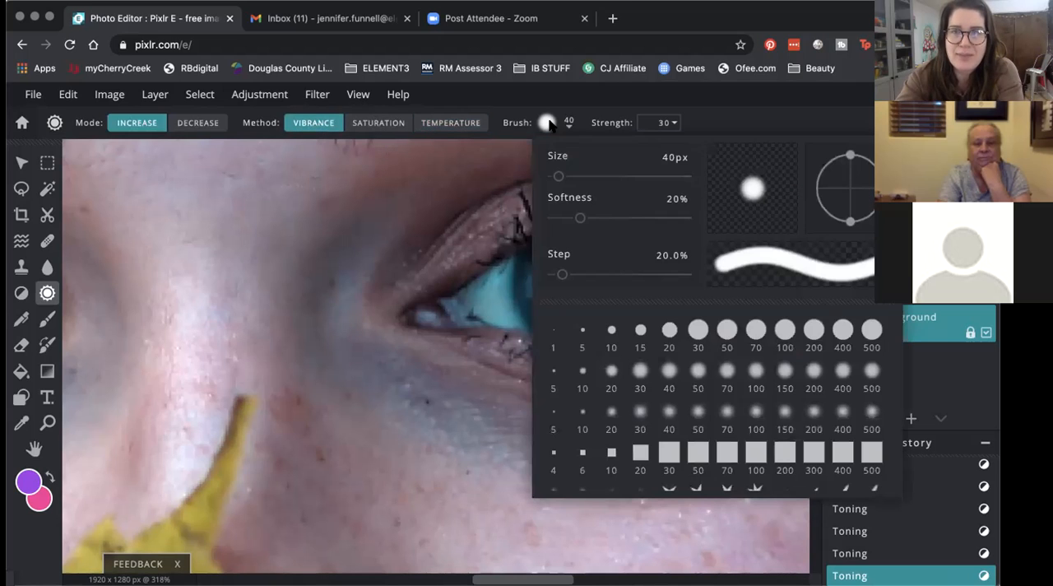
pyautogui.moveTo(580, 218); pyautogui.dragTo(589, 218)
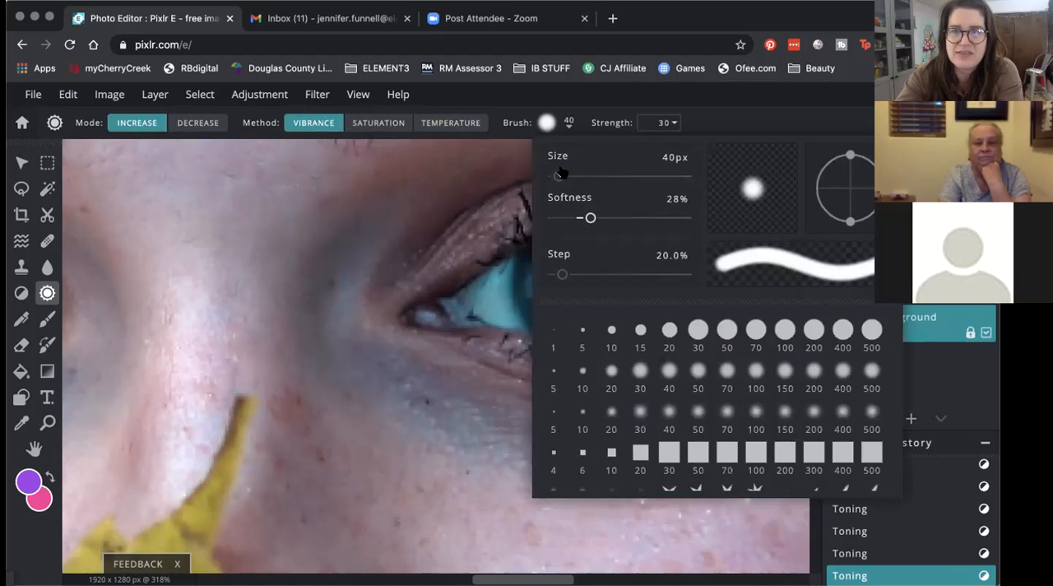
pyautogui.click(558, 125)
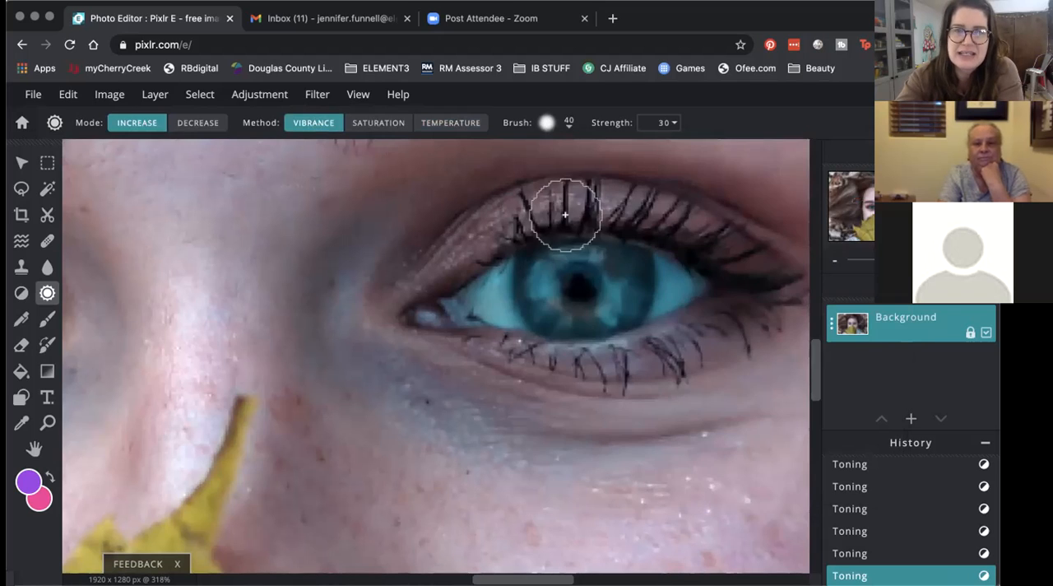
# Step: Increase the vibrance across the teal iris with repeated dabs at Strength 30
pyautogui.click(571, 289)
pyautogui.click(571, 290)
pyautogui.click(571, 290)
pyautogui.click(576, 292)
pyautogui.click(575, 286)
pyautogui.click(557, 285)
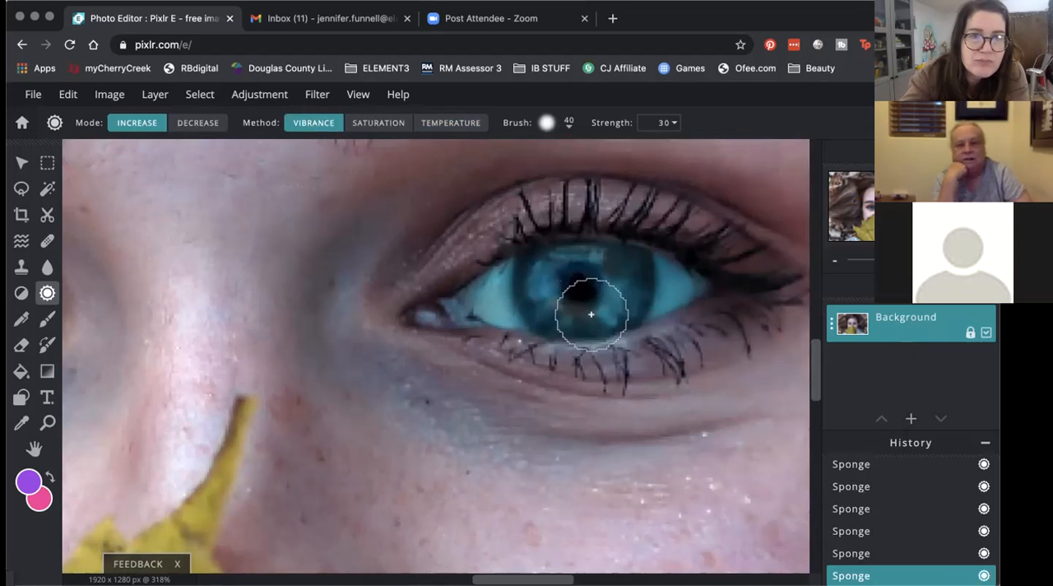
# Step: Raise the Sponge / Color Strength to 82 and try a heavier vibrance increase across the teal iris
pyautogui.click(198, 121)
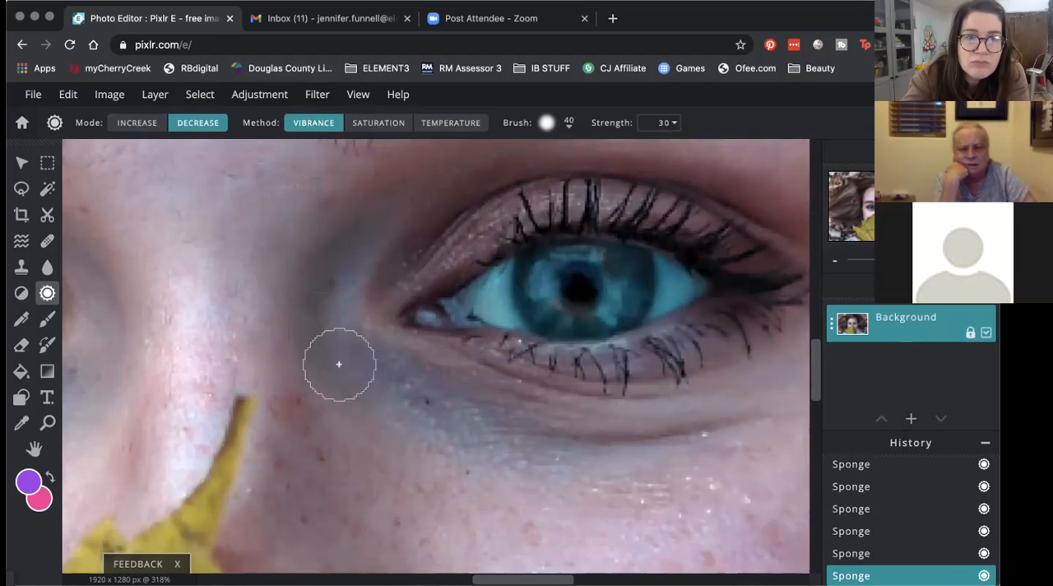
pyautogui.scroll(-3, 334, 375)
pyautogui.scroll(-4, 333, 376)
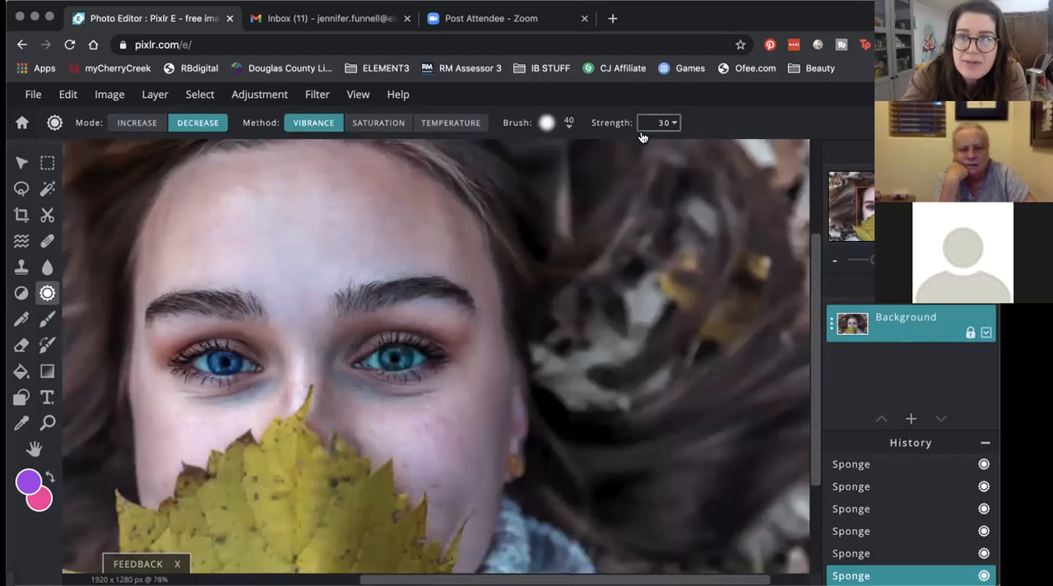
pyautogui.click(656, 123)
pyautogui.moveTo(590, 150); pyautogui.dragTo(653, 148)
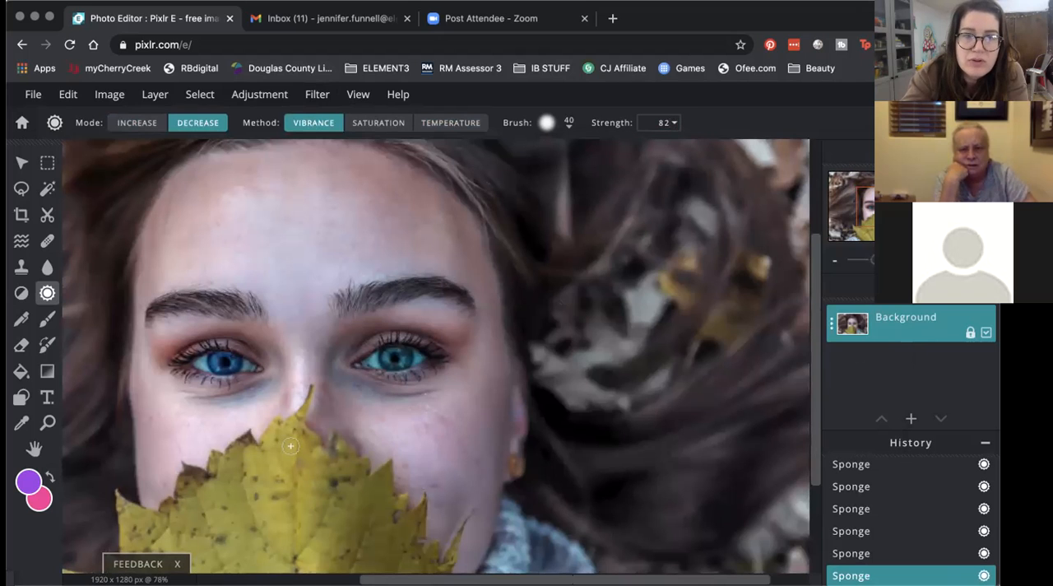
pyautogui.scroll(5, 349, 402)
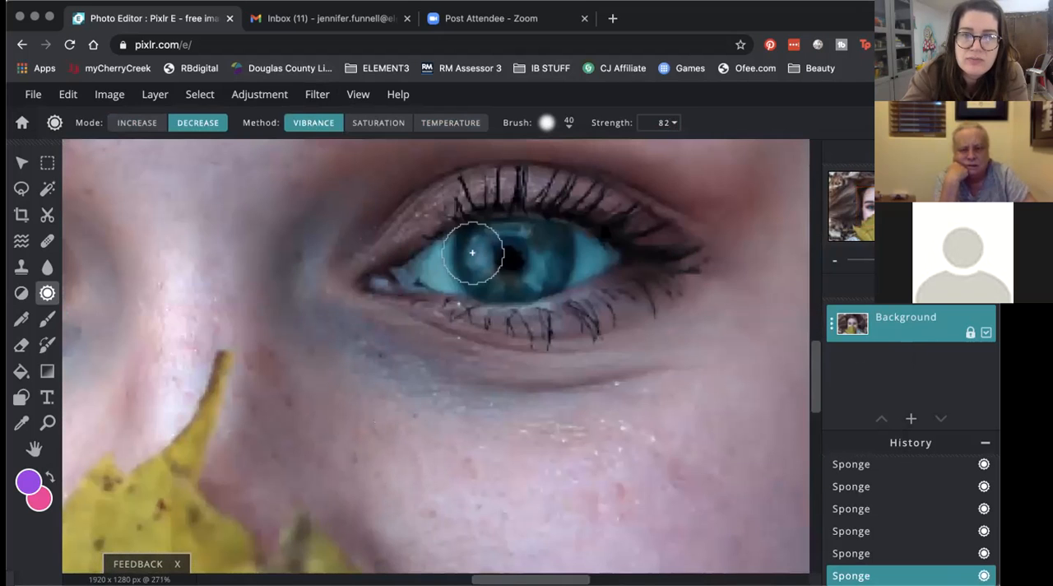
pyautogui.click(160, 125)
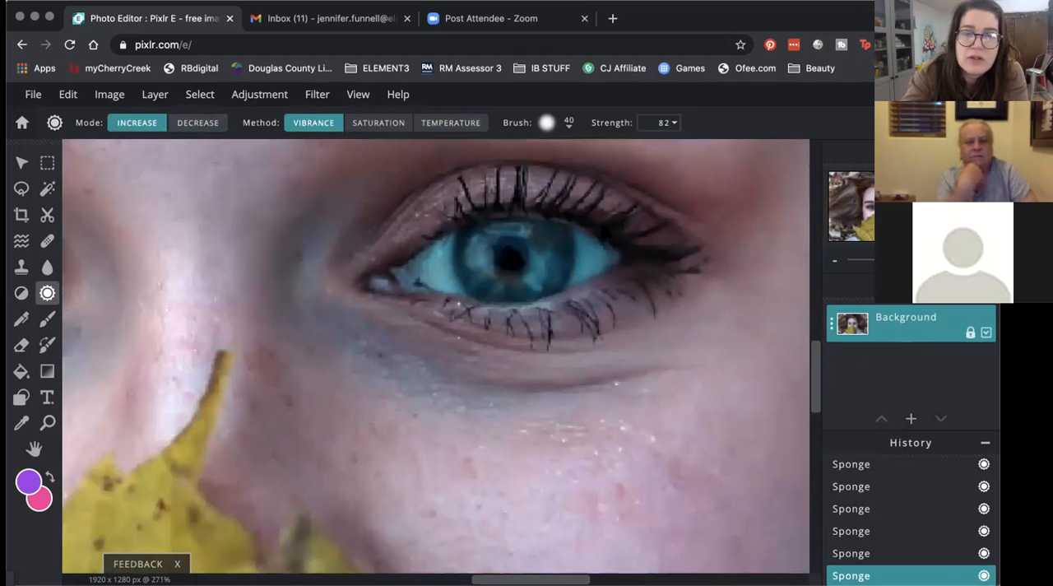
pyautogui.moveTo(479, 261)
pyautogui.mouseDown()
pyautogui.moveTo(495, 290)
pyautogui.moveTo(504, 286)
pyautogui.moveTo(492, 254)
pyautogui.moveTo(522, 244)
pyautogui.moveTo(495, 288)
pyautogui.moveTo(538, 247)
pyautogui.mouseUp()
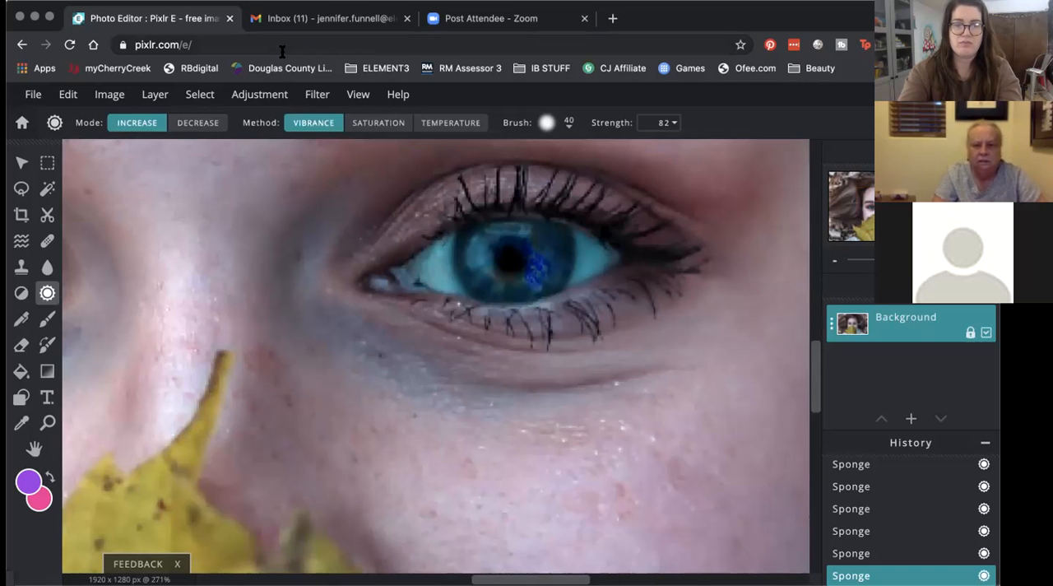
# Step: Undo the heavy vibrance strokes on the iris
pyautogui.click(68, 95)
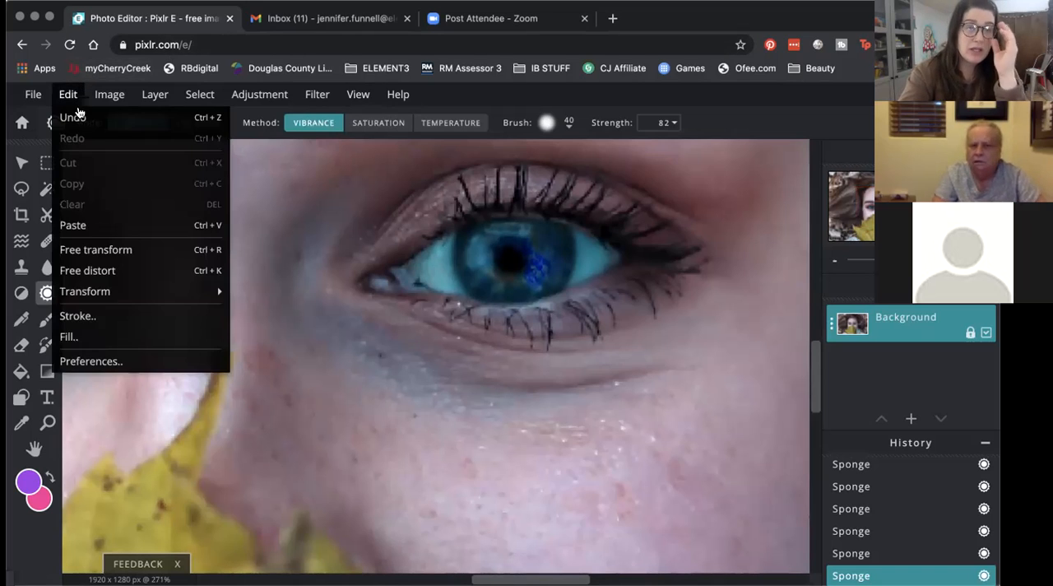
pyautogui.click(79, 116)
pyautogui.click(68, 94)
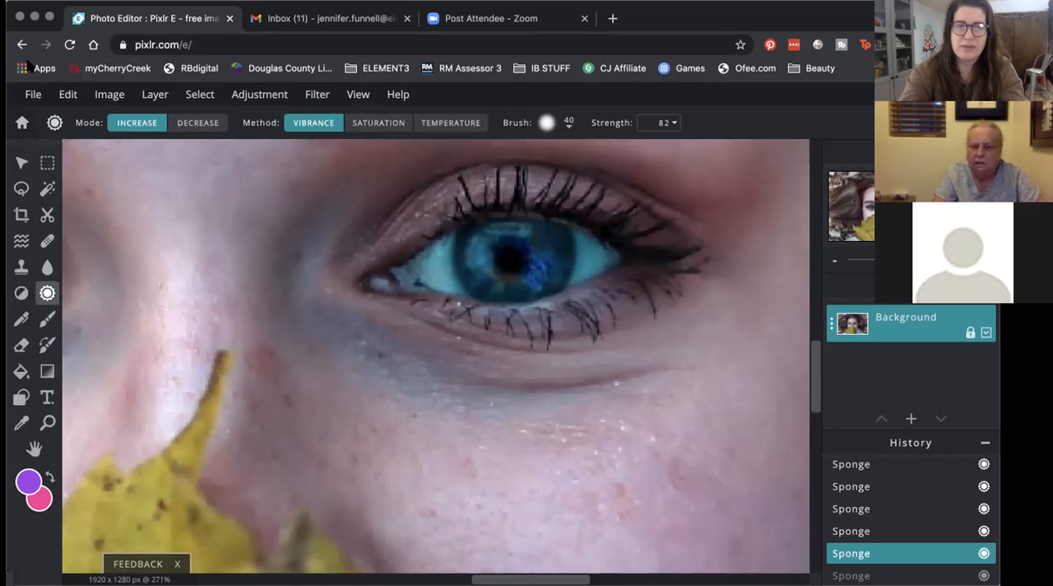
pyautogui.click(69, 95)
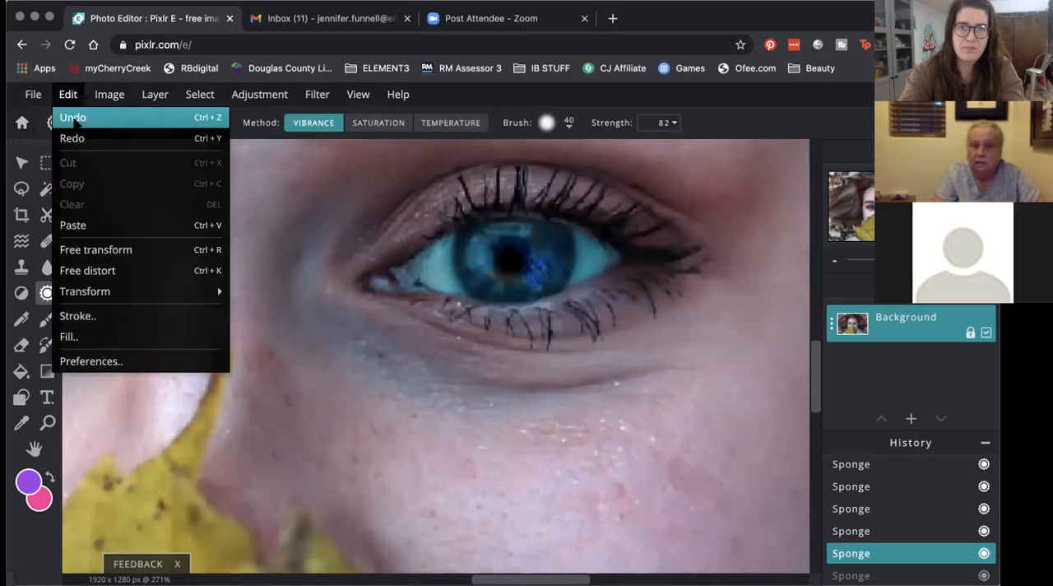
pyautogui.click(74, 118)
pyautogui.click(68, 94)
pyautogui.click(70, 117)
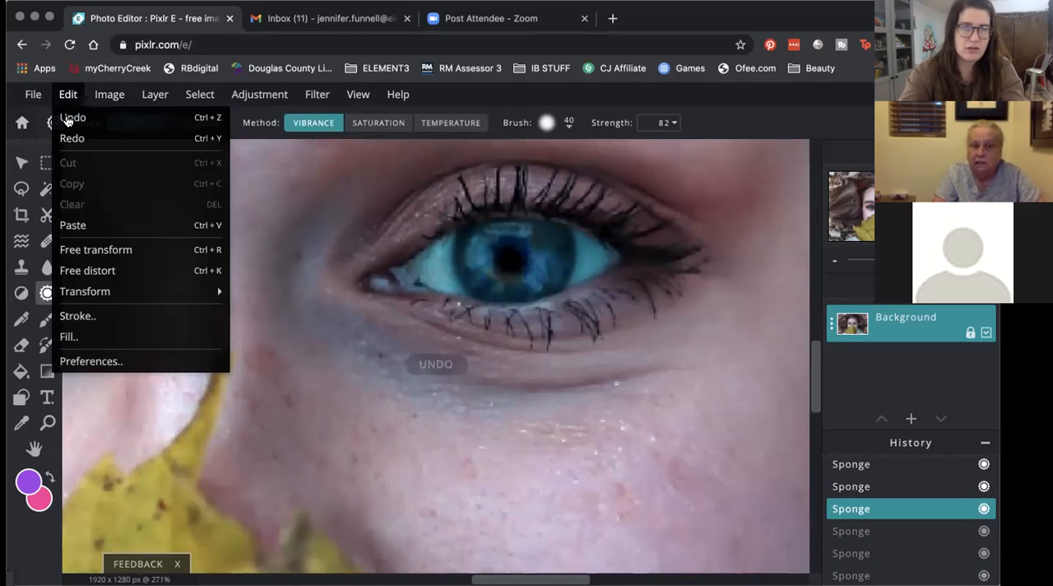
pyautogui.click(69, 118)
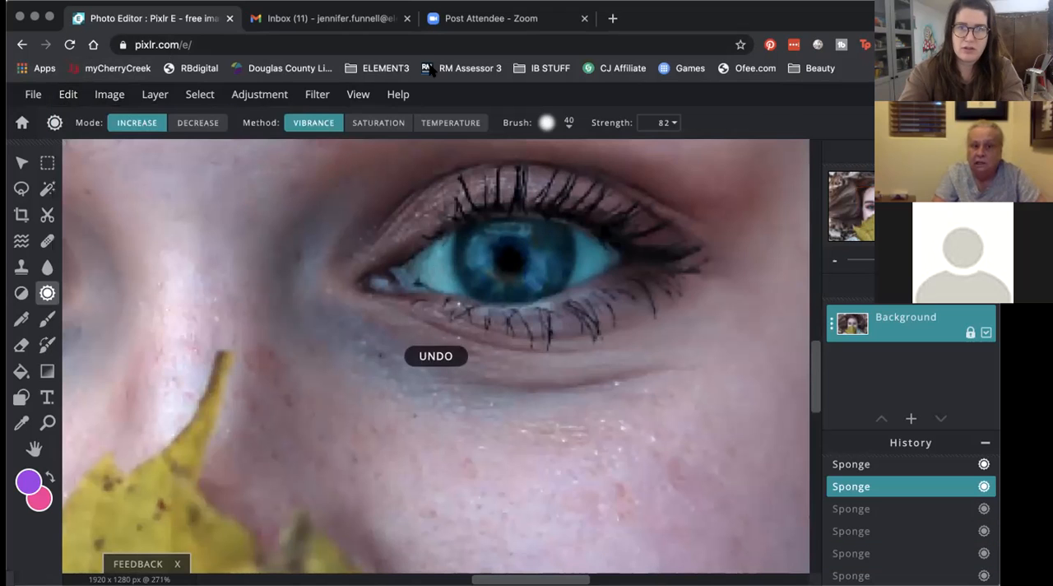
# Step: Set the Sponge / Color Strength to 80 and dab increased vibrance around the pupil
pyautogui.click(673, 122)
pyautogui.moveTo(653, 148); pyautogui.dragTo(649, 148)
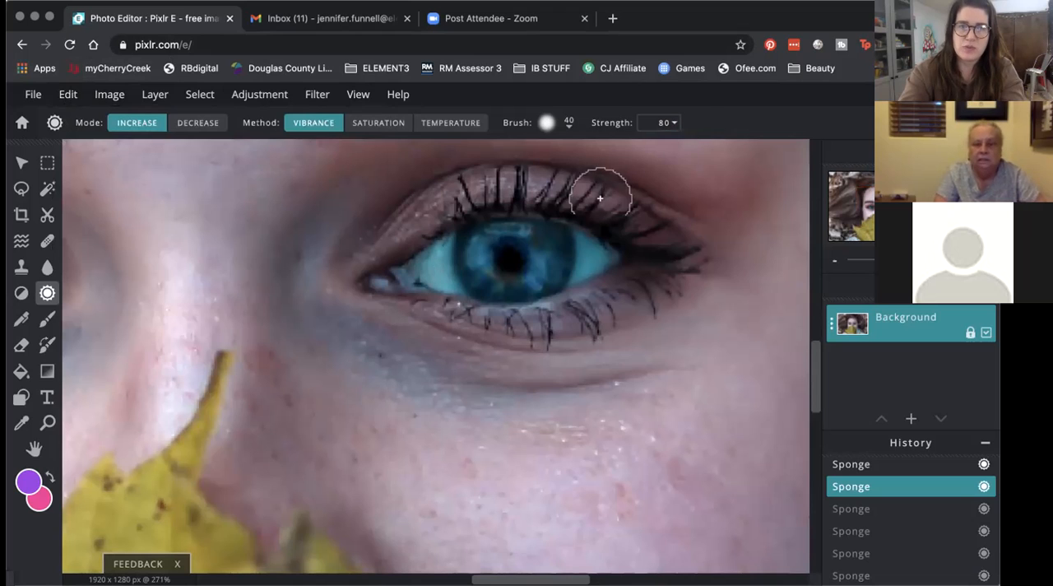
pyautogui.click(499, 285)
pyautogui.click(519, 283)
pyautogui.click(555, 254)
pyautogui.click(525, 235)
pyautogui.click(472, 256)
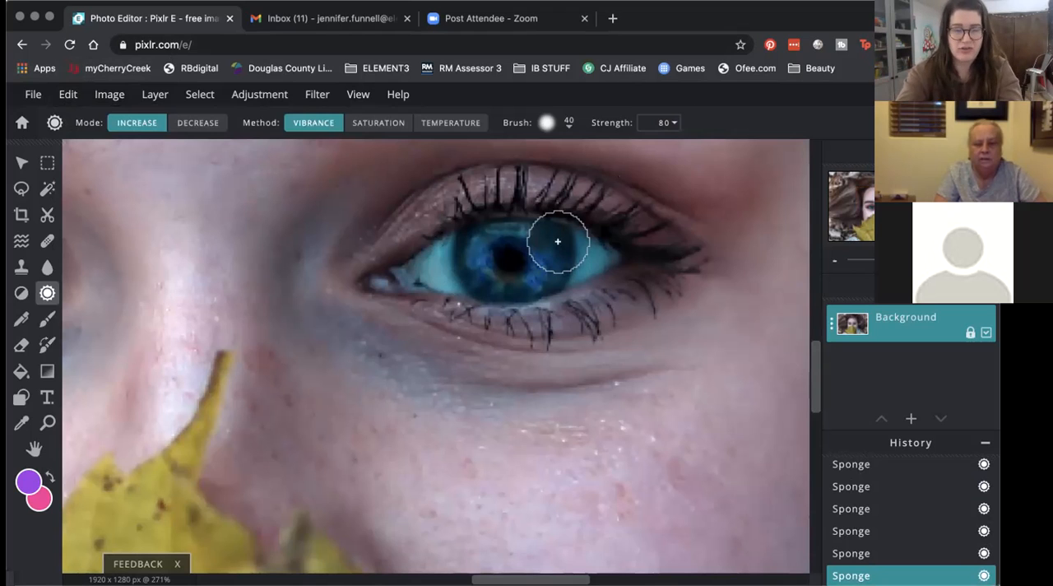
# Step: Undo the last vibrance dabs around the pupil
pyautogui.press('super+z')
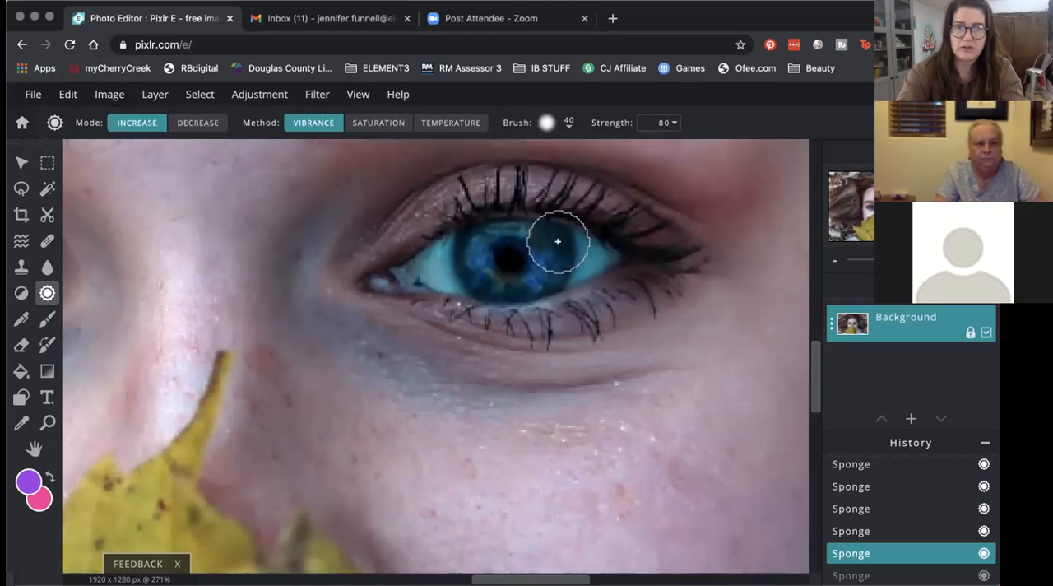
pyautogui.press('super+z')
pyautogui.press('super+z')
pyautogui.press('super+z')
pyautogui.press('super+z')
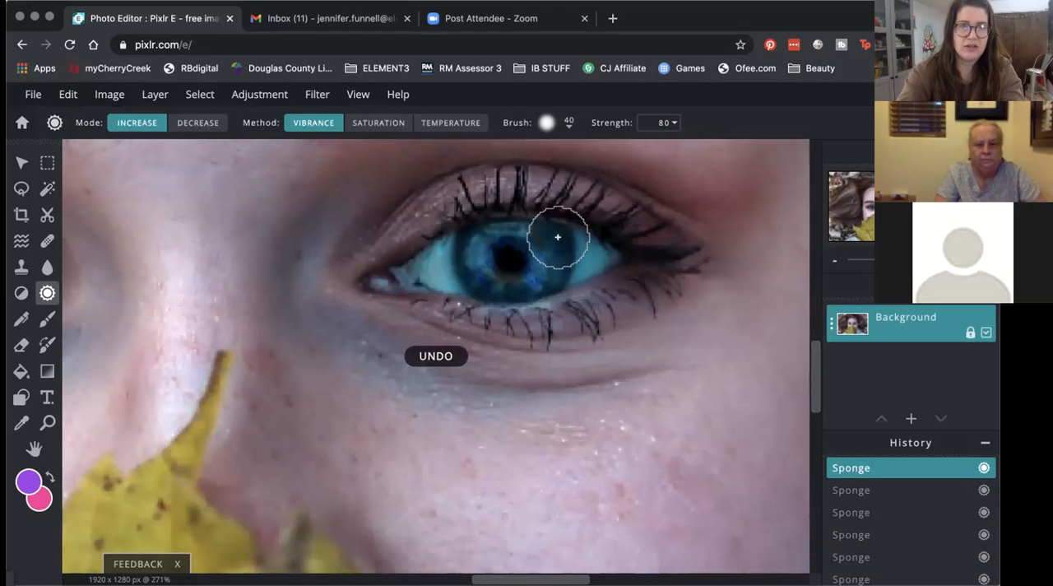
# Step: Increase the iris's saturation at Strength 80, and drain its color to grey with Decrease mode
pyautogui.click(378, 122)
pyautogui.moveTo(505, 271)
pyautogui.mouseDown()
pyautogui.moveTo(481, 277)
pyautogui.moveTo(476, 246)
pyautogui.moveTo(491, 234)
pyautogui.moveTo(548, 240)
pyautogui.moveTo(541, 286)
pyautogui.moveTo(519, 292)
pyautogui.moveTo(547, 231)
pyautogui.moveTo(493, 228)
pyautogui.moveTo(661, 278)
pyautogui.moveTo(472, 260)
pyautogui.moveTo(498, 236)
pyautogui.moveTo(467, 296)
pyautogui.moveTo(485, 280)
pyautogui.moveTo(541, 284)
pyautogui.moveTo(551, 247)
pyautogui.mouseUp()
pyautogui.click(198, 123)
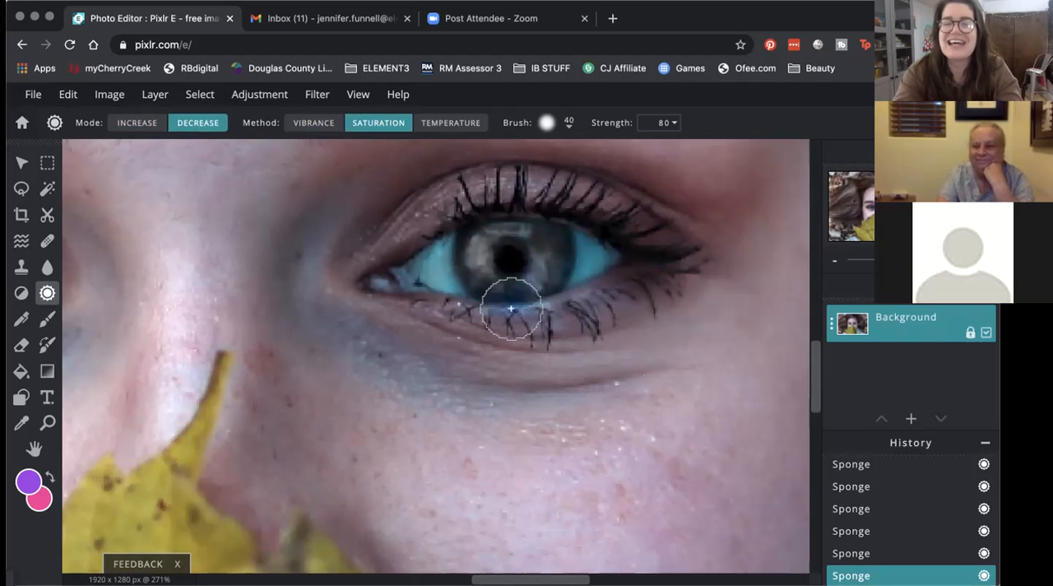
# Step: Increase the saturation across the grey iris at Strength 80 to make it blue
pyautogui.click(136, 121)
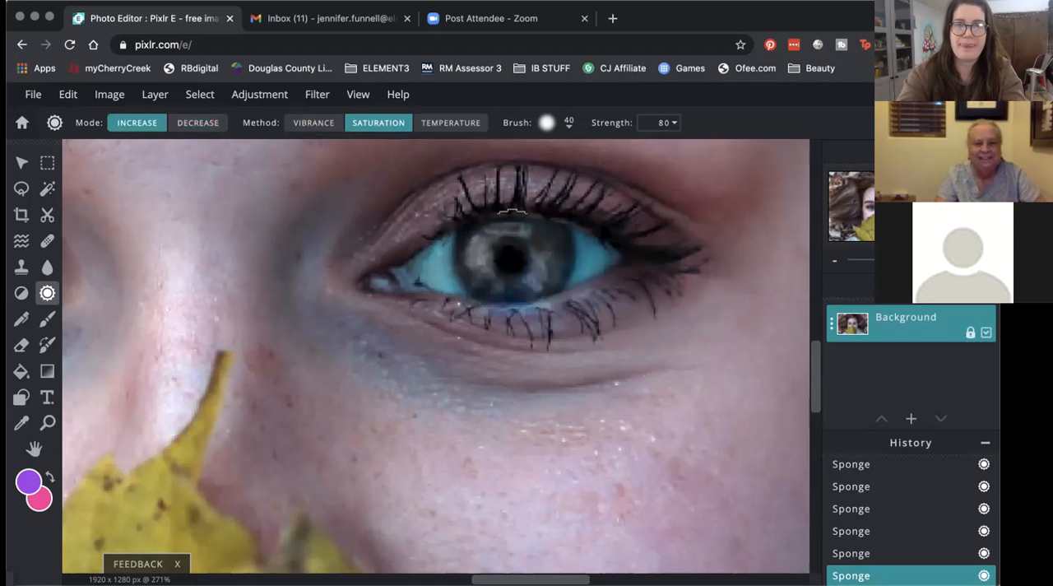
pyautogui.moveTo(477, 256)
pyautogui.mouseDown()
pyautogui.moveTo(482, 277)
pyautogui.moveTo(493, 254)
pyautogui.moveTo(480, 246)
pyautogui.moveTo(541, 246)
pyautogui.moveTo(545, 228)
pyautogui.moveTo(510, 225)
pyautogui.moveTo(503, 233)
pyautogui.moveTo(552, 271)
pyautogui.moveTo(508, 277)
pyautogui.moveTo(463, 258)
pyautogui.moveTo(469, 242)
pyautogui.moveTo(566, 249)
pyautogui.mouseUp()
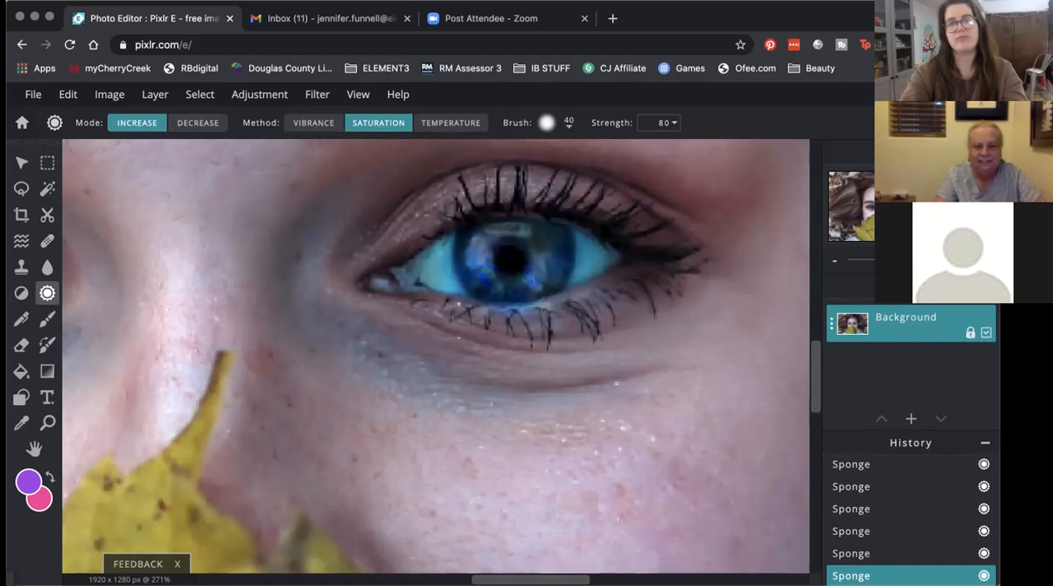
# Step: Start a crop of the full portrait with the Free constraint
pyautogui.scroll(-5, 552, 282)
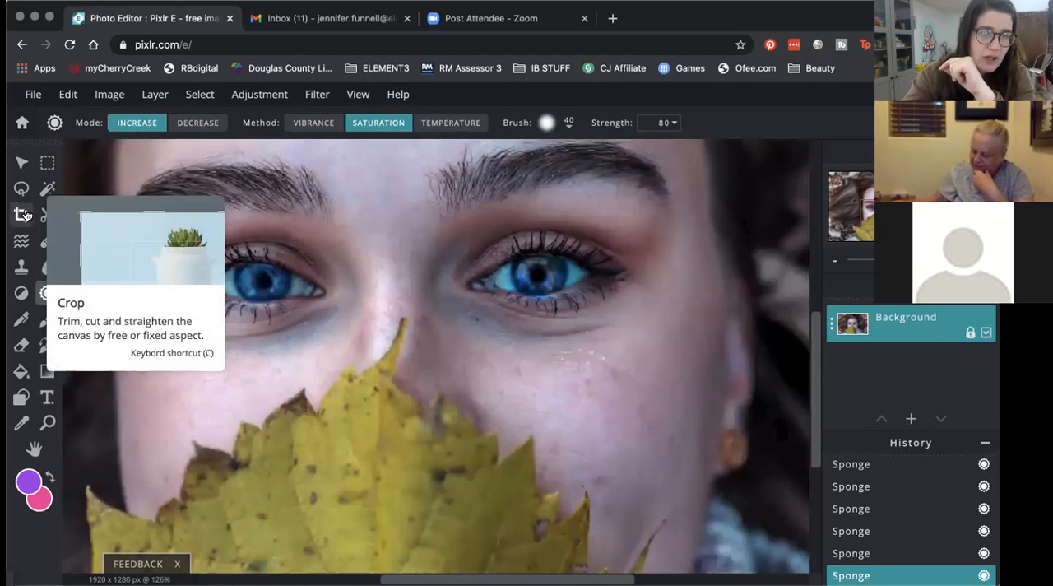
pyautogui.scroll(-5, 496, 322)
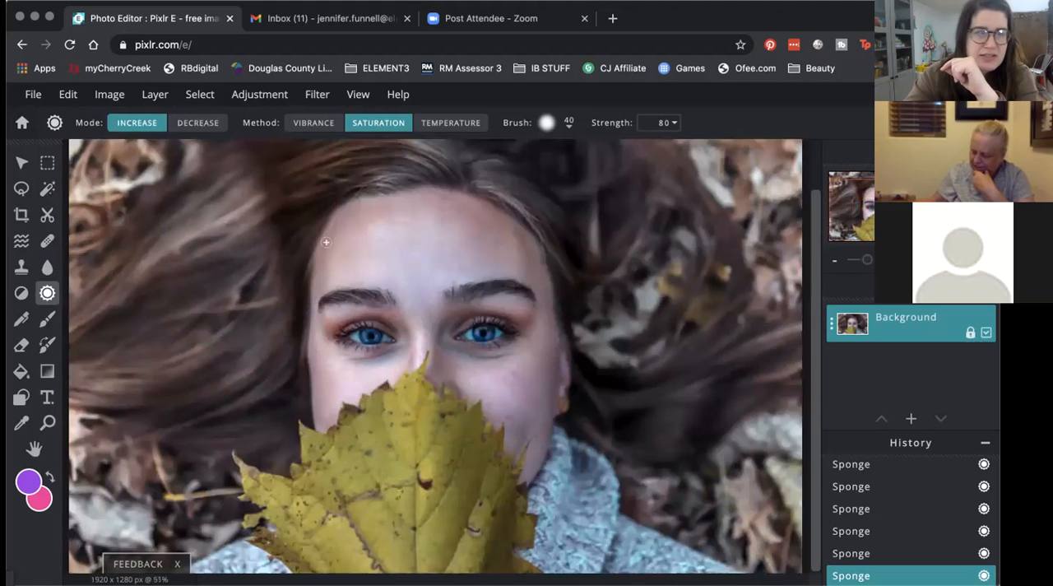
pyautogui.click(21, 215)
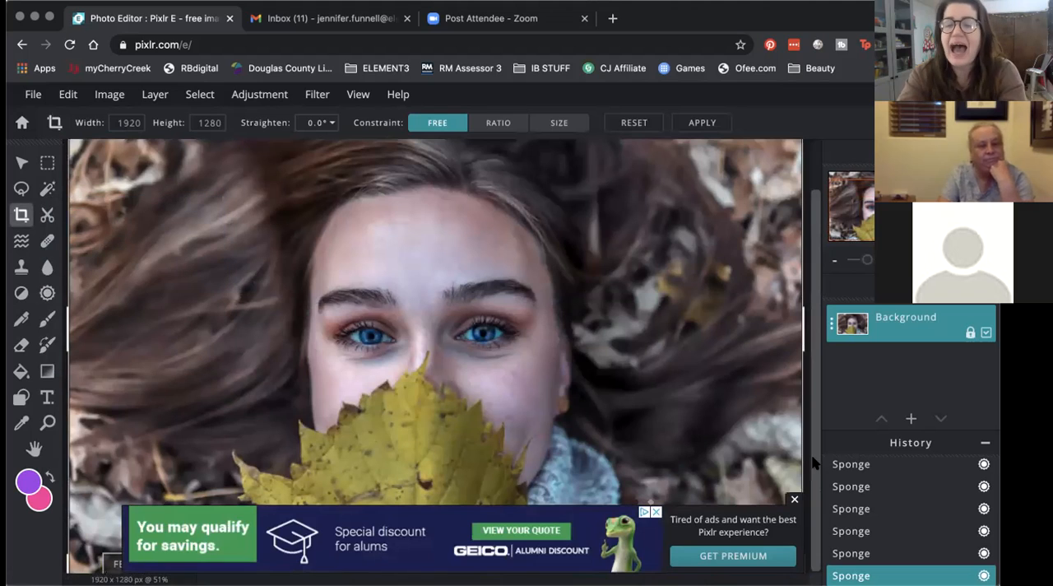
pyautogui.click(795, 499)
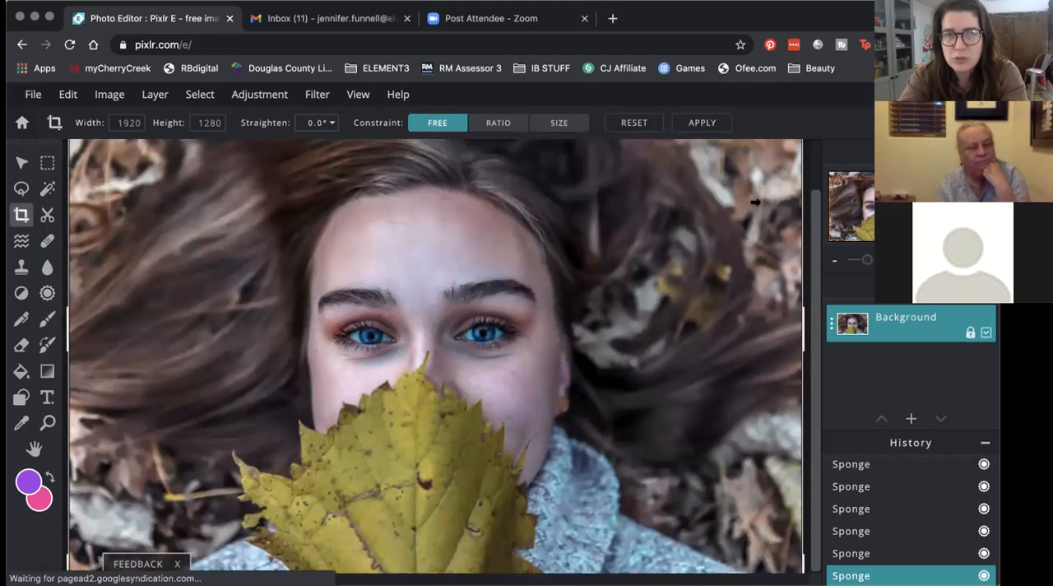
pyautogui.scroll(-2, 756, 202)
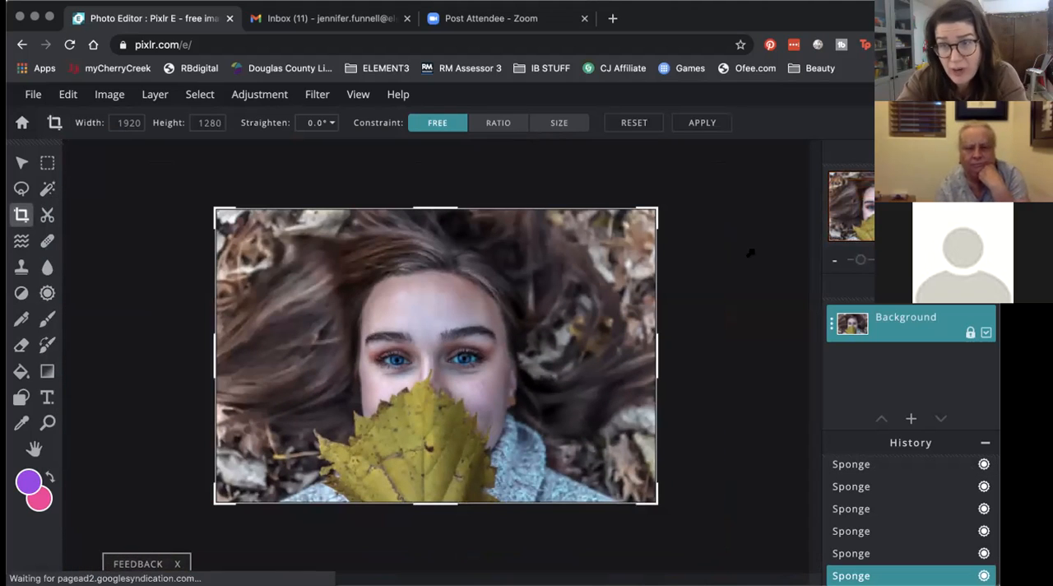
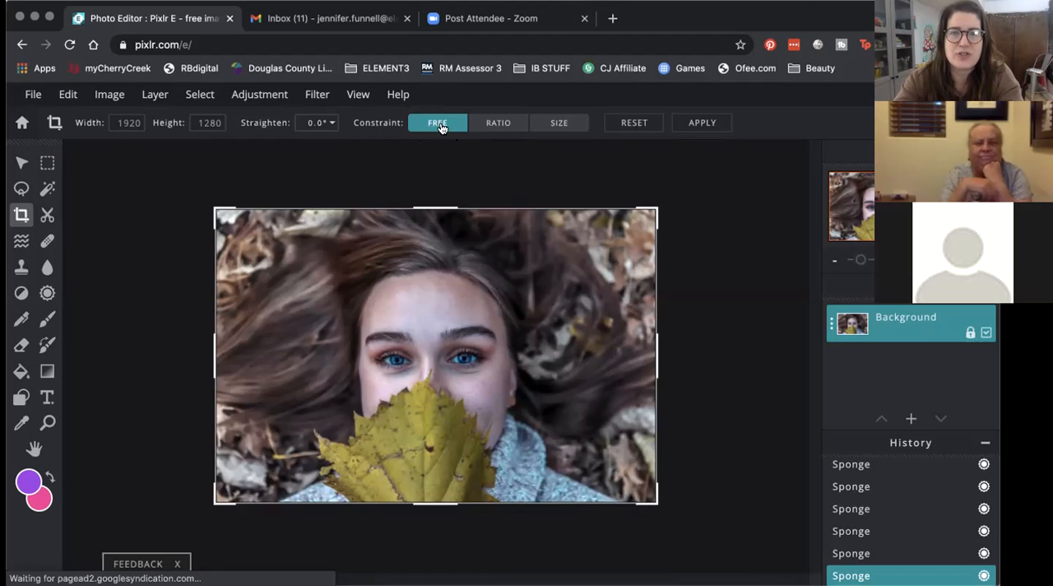
# Step: Shrink the free crop frame to about 1920 by 1157 px, and switch the crop constraint to a 1:1 ratio
pyautogui.moveTo(656, 209)
pyautogui.mouseDown()
pyautogui.moveTo(519, 212)
pyautogui.moveTo(594, 289)
pyautogui.moveTo(634, 254)
pyautogui.moveTo(653, 199)
pyautogui.mouseUp()
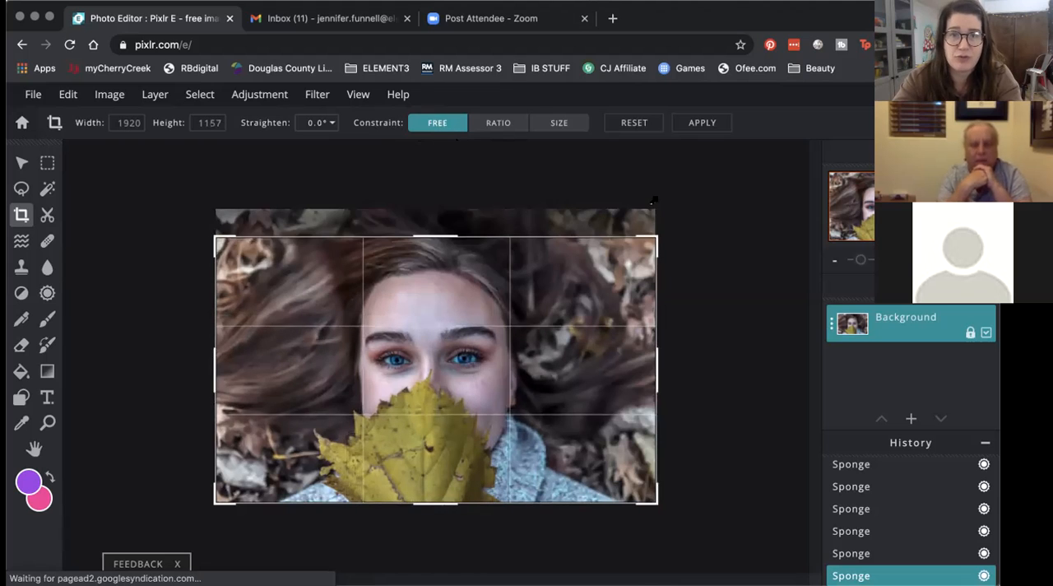
pyautogui.click(503, 125)
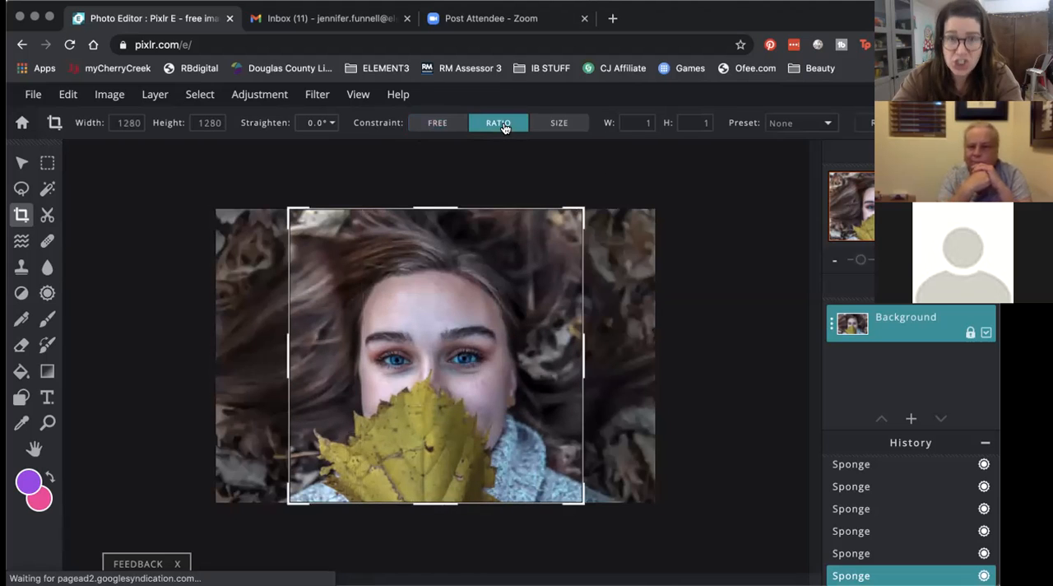
pyautogui.click(631, 122)
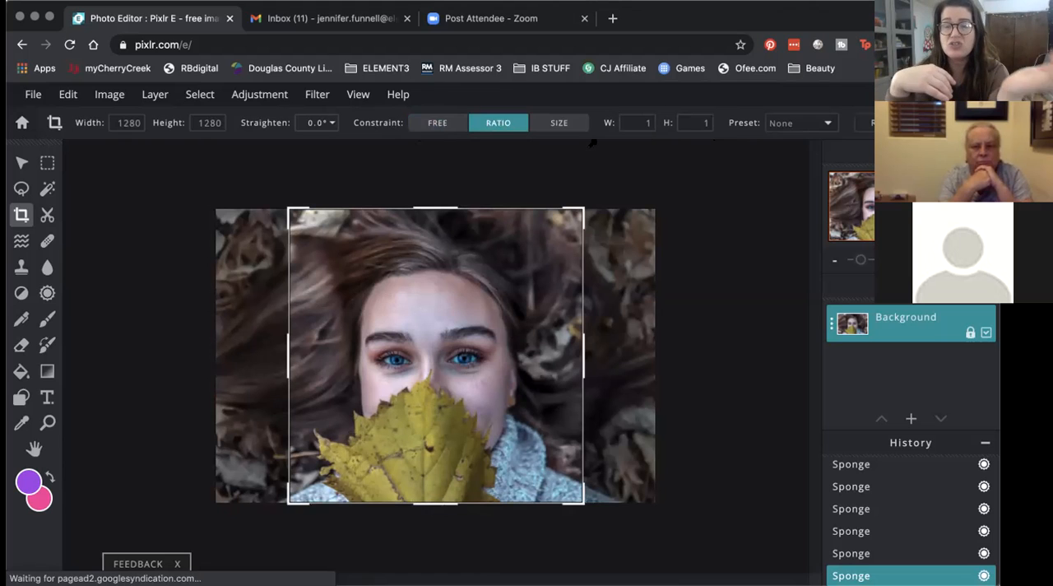
# Step: Set the crop ratio preset to Original and resize the frame to about 1916 by 1277 px
pyautogui.click(792, 122)
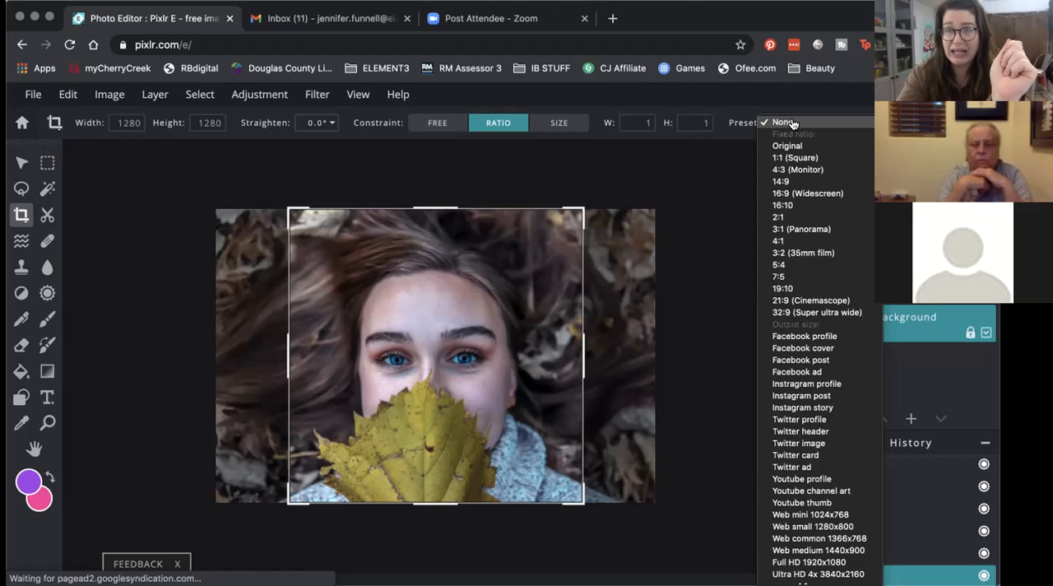
pyautogui.click(826, 149)
pyautogui.moveTo(656, 211); pyautogui.dragTo(647, 244)
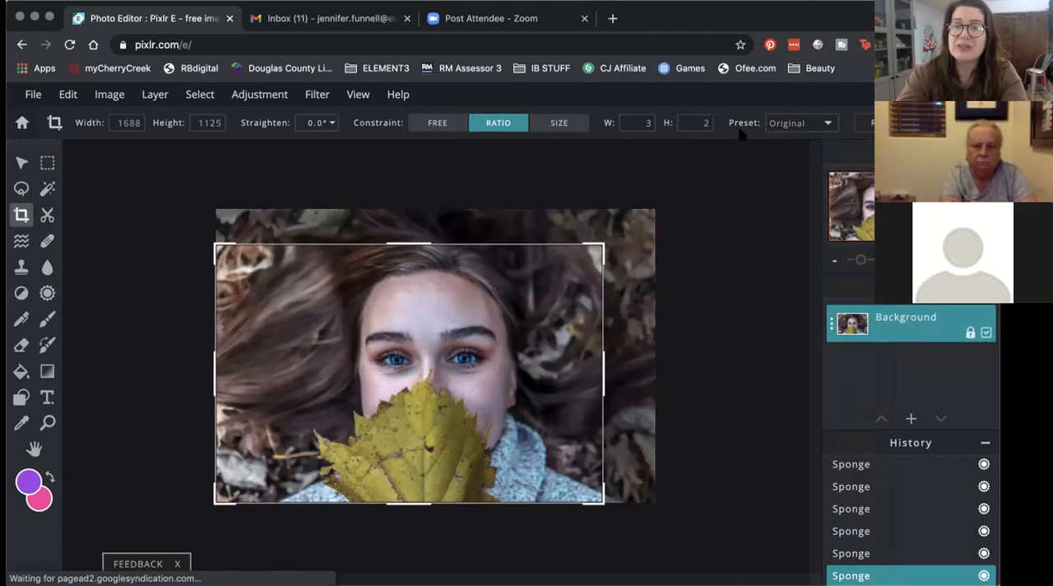
pyautogui.moveTo(594, 245); pyautogui.dragTo(600, 241)
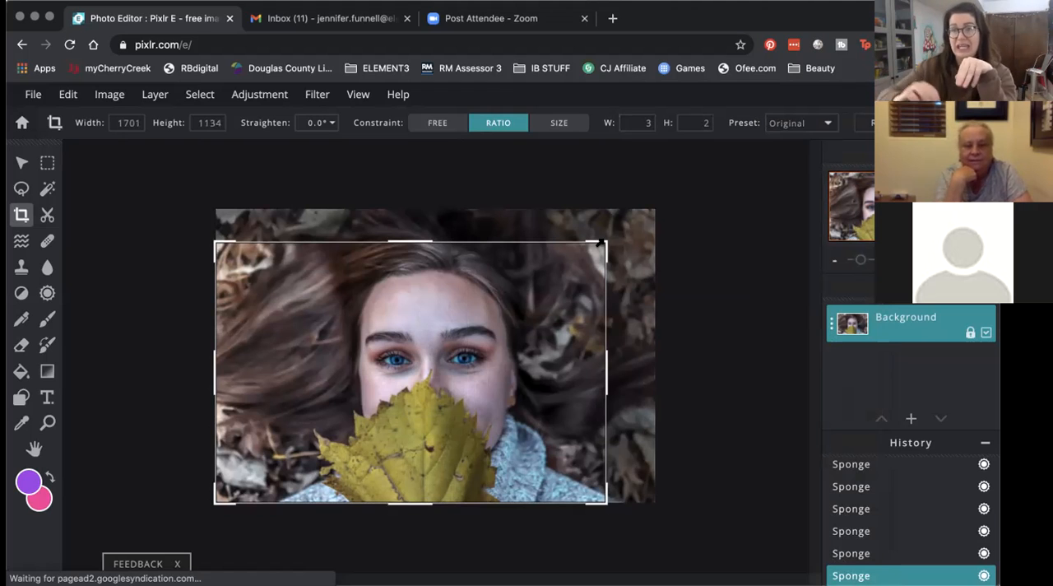
pyautogui.moveTo(601, 242); pyautogui.dragTo(551, 332)
pyautogui.moveTo(642, 284); pyautogui.dragTo(798, 181)
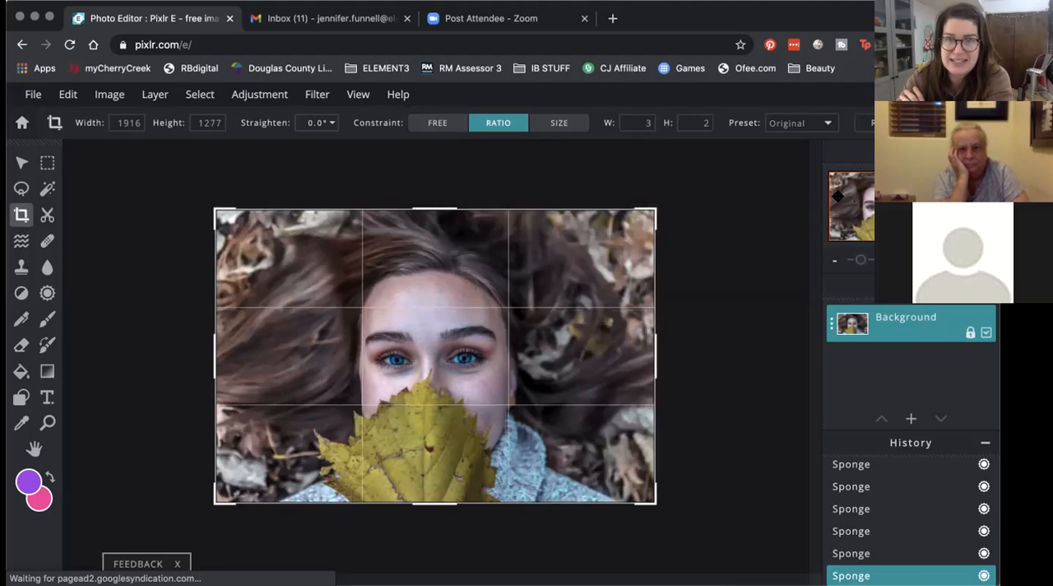
# Step: Set the crop ratio preset to 1:1 (Square), and change the constraint to Size at 1280 by 1280
pyautogui.click(810, 125)
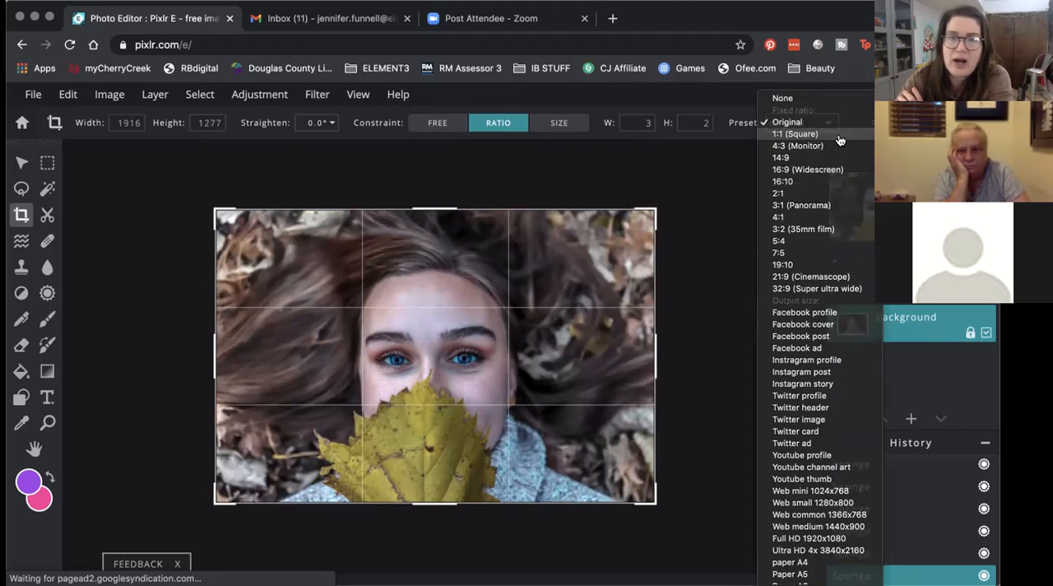
pyautogui.click(839, 138)
pyautogui.click(804, 129)
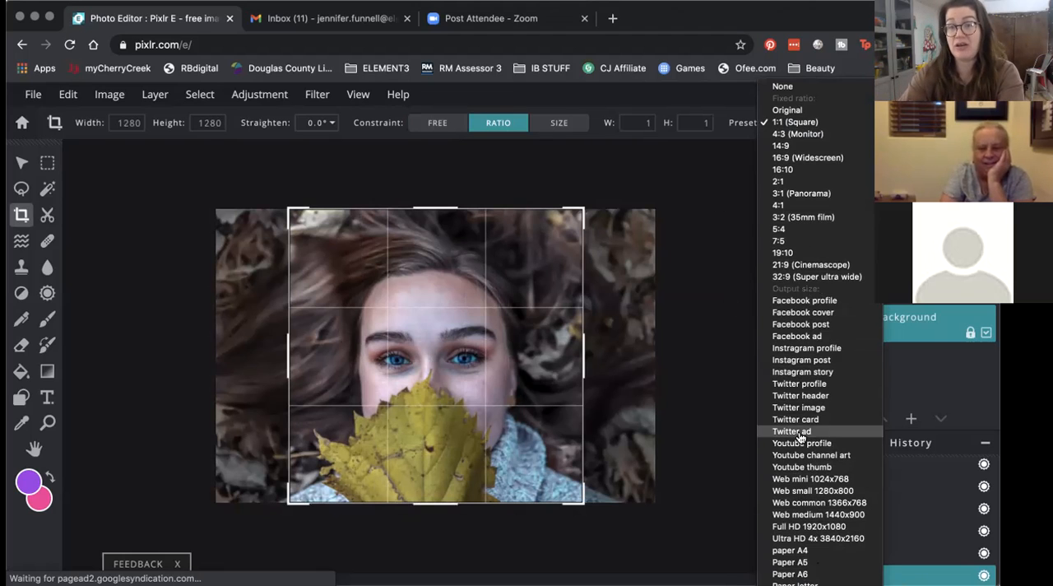
pyautogui.click(741, 123)
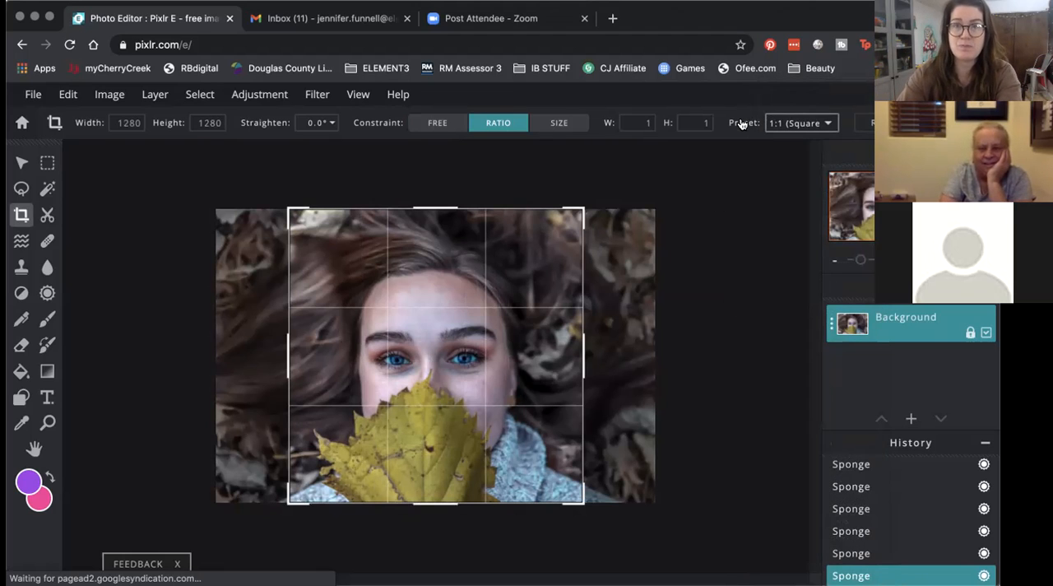
pyautogui.click(560, 123)
pyautogui.click(631, 124)
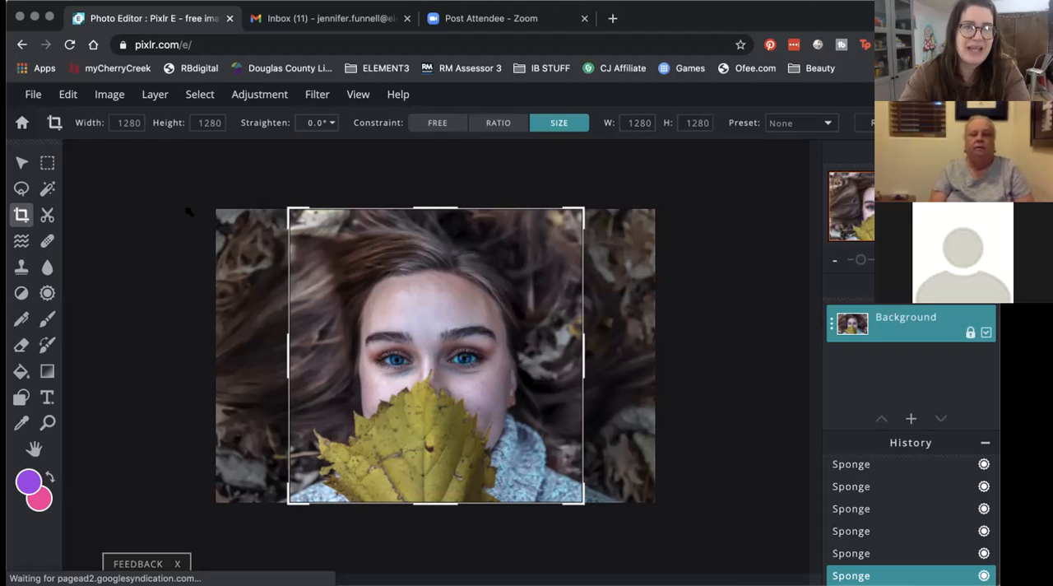
# Step: Straighten the portrait to -6.3° and set the crop ratio preset to Original
pyautogui.click(332, 125)
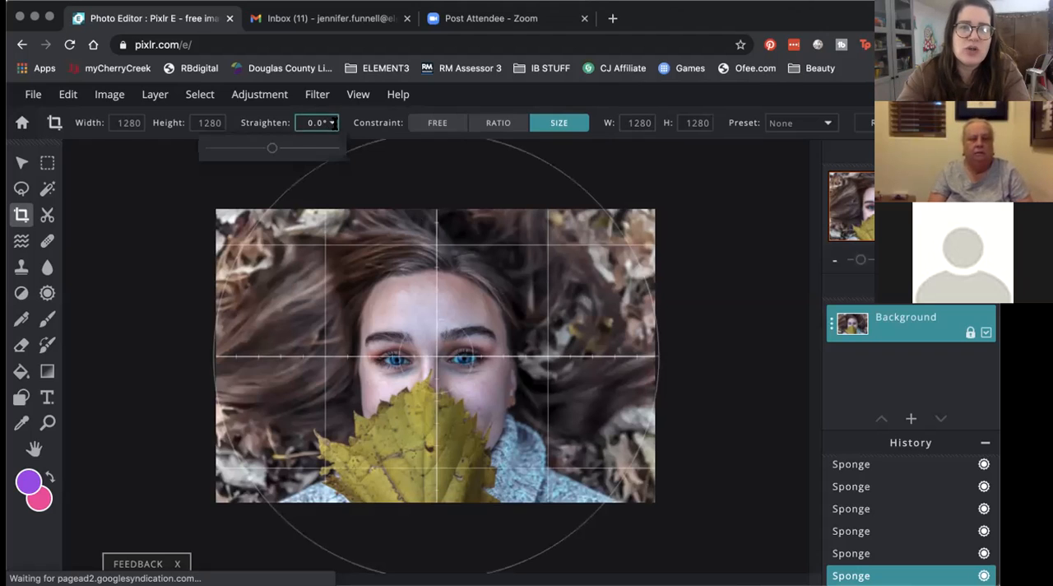
pyautogui.moveTo(276, 148)
pyautogui.mouseDown()
pyautogui.moveTo(236, 146)
pyautogui.moveTo(302, 156)
pyautogui.moveTo(256, 147)
pyautogui.mouseUp()
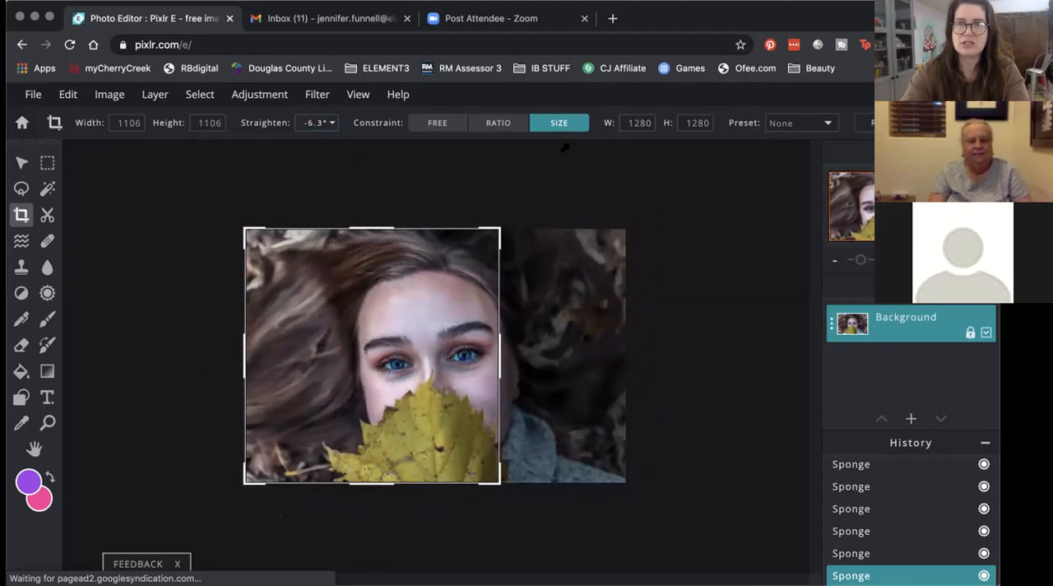
pyautogui.click(788, 124)
pyautogui.click(788, 143)
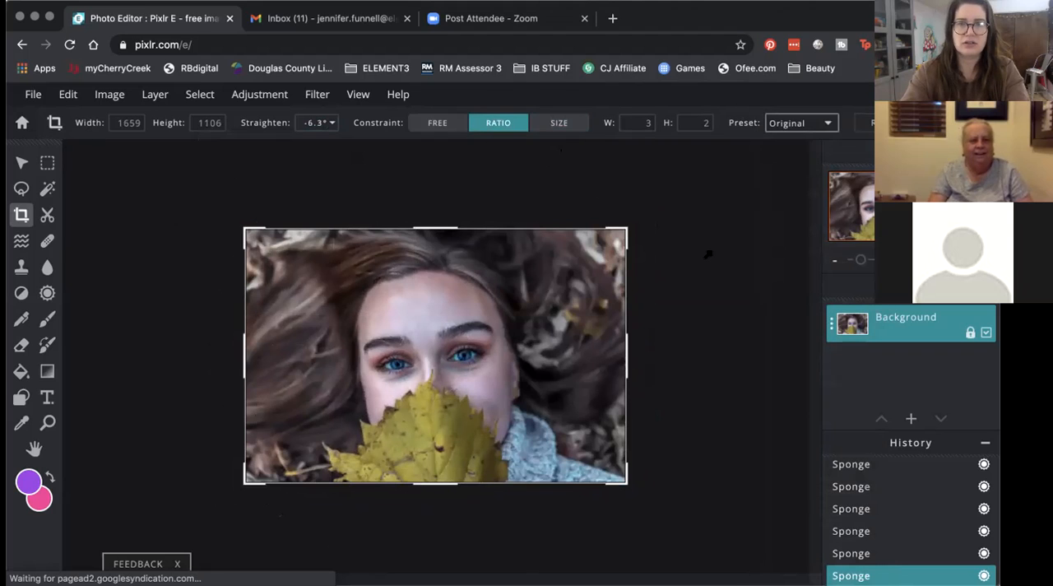
# Step: Undo the last Sponge edit and redo it
pyautogui.click(59, 91)
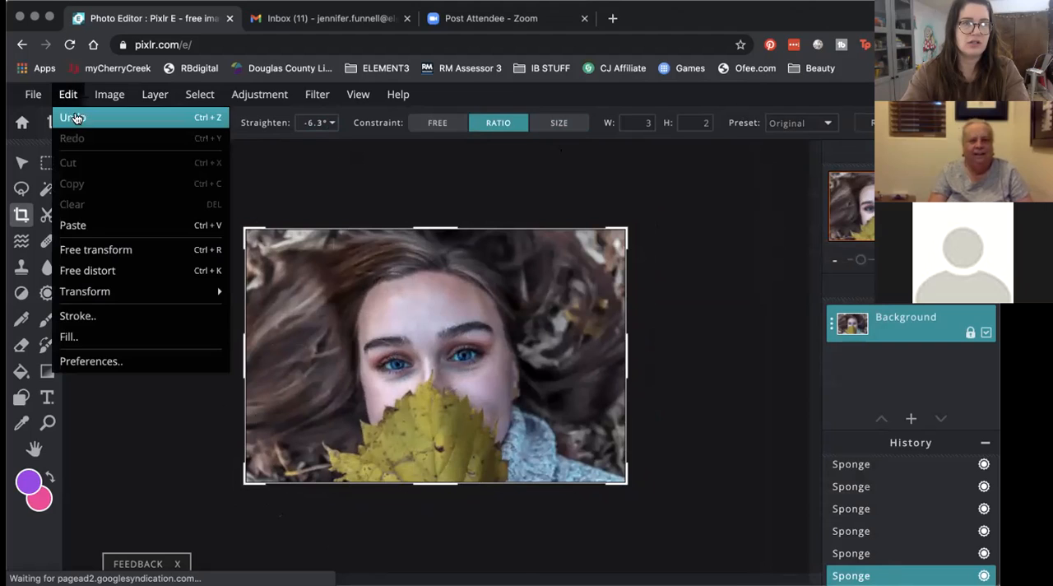
pyautogui.click(74, 116)
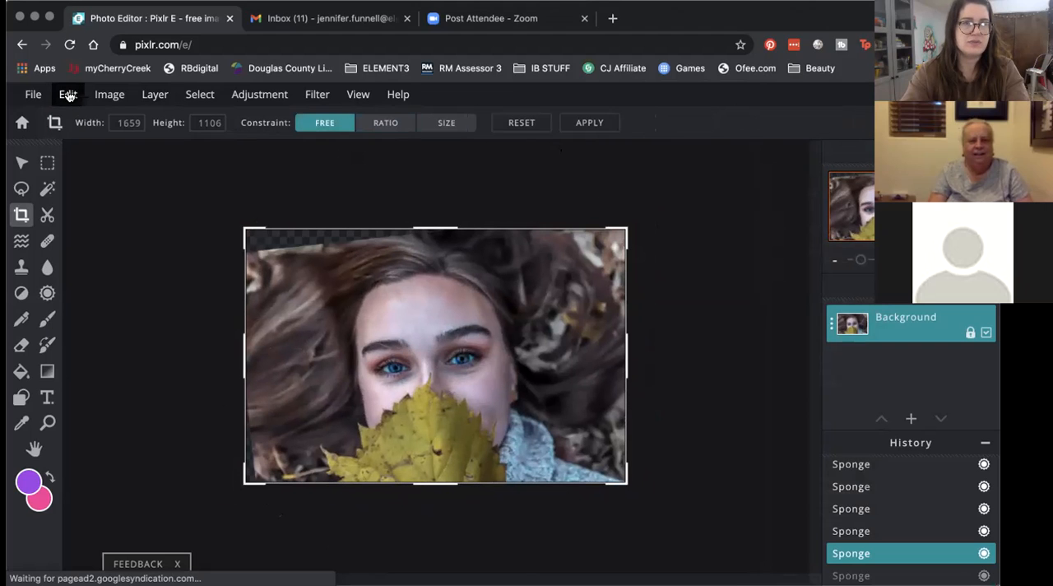
pyautogui.click(69, 94)
pyautogui.click(74, 138)
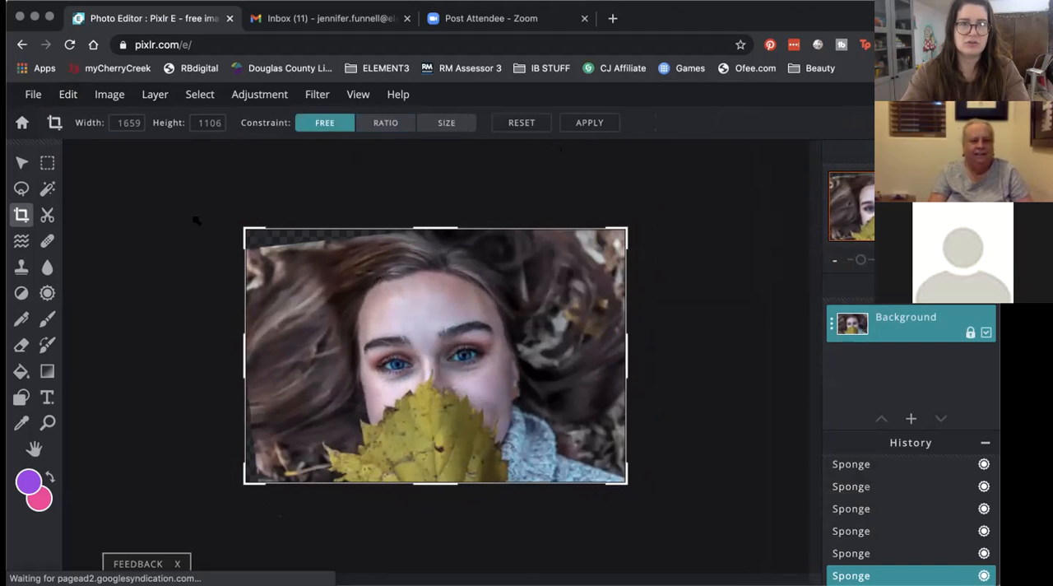
# Step: Crop the tilted portrait to about 1581 by 1028 px, trimming its upper and left edges, and dismiss the ad
pyautogui.moveTo(252, 227); pyautogui.dragTo(251, 246)
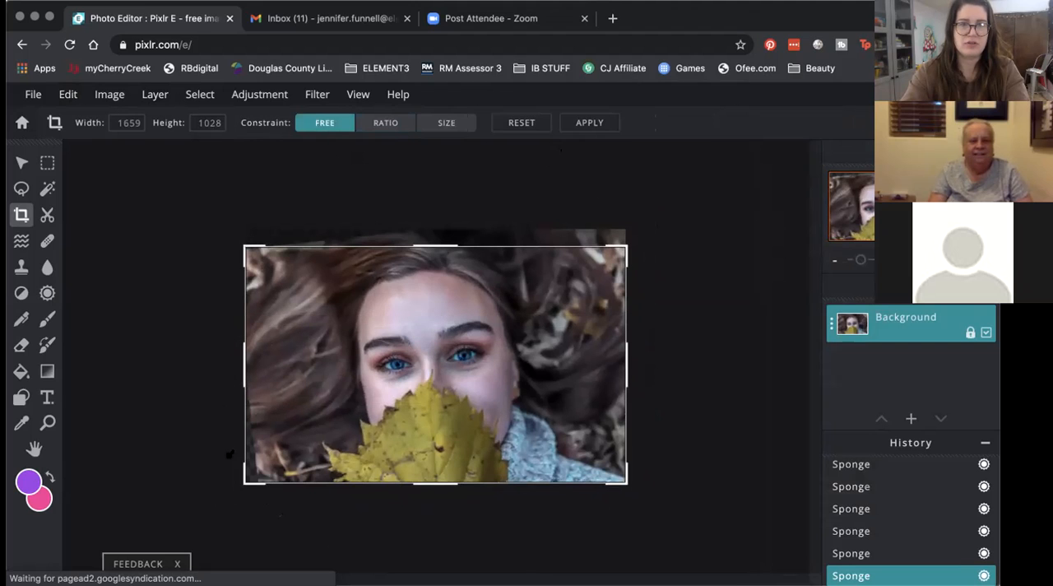
pyautogui.moveTo(243, 390); pyautogui.dragTo(259, 376)
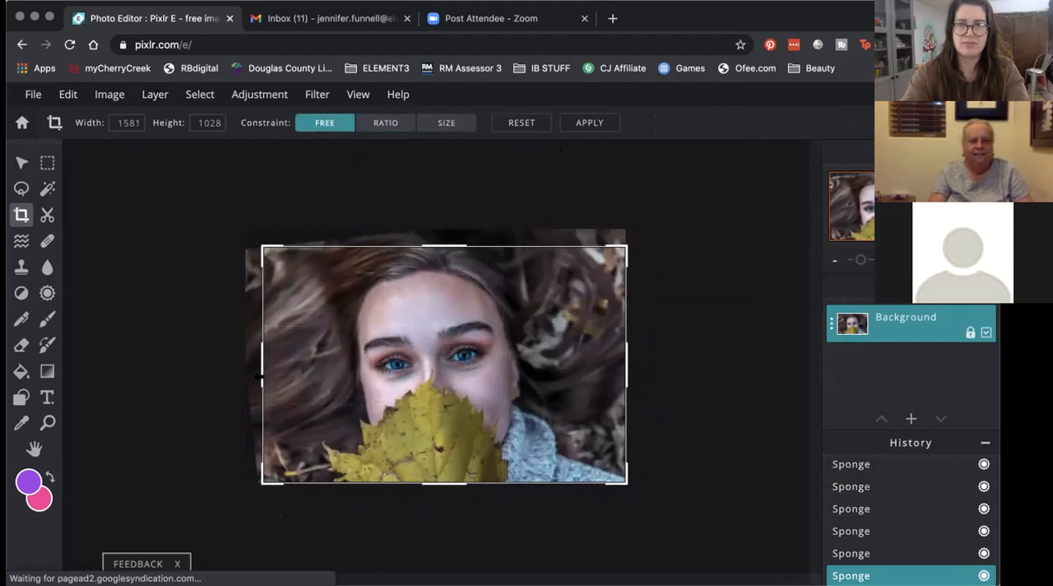
pyautogui.press('Return')
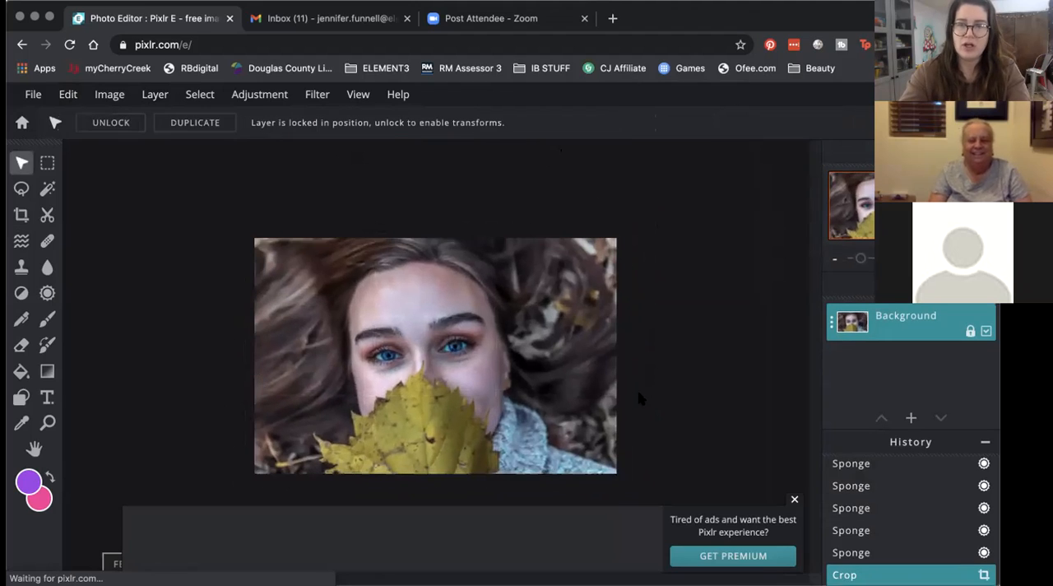
pyautogui.click(796, 500)
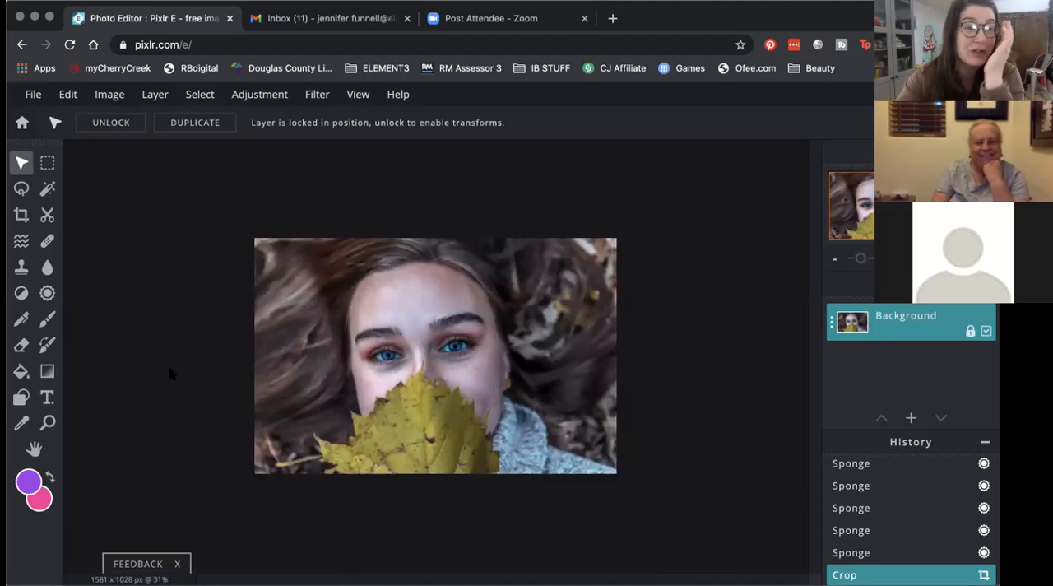
# Step: Try a rectangular Cutout / Mask shape around the eyes and leaf, and undo the mask
pyautogui.click(48, 216)
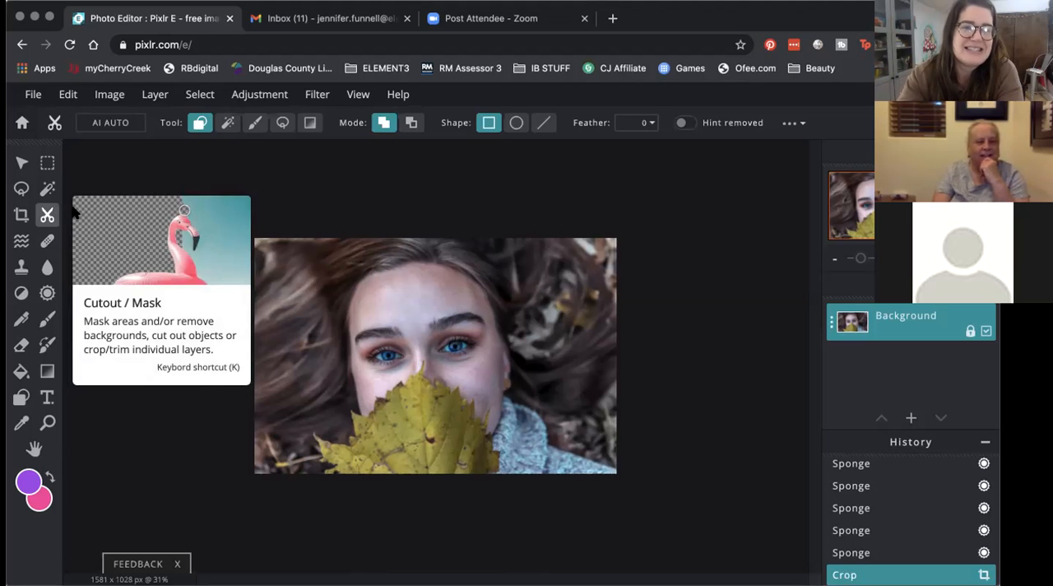
pyautogui.scroll(3, 389, 424)
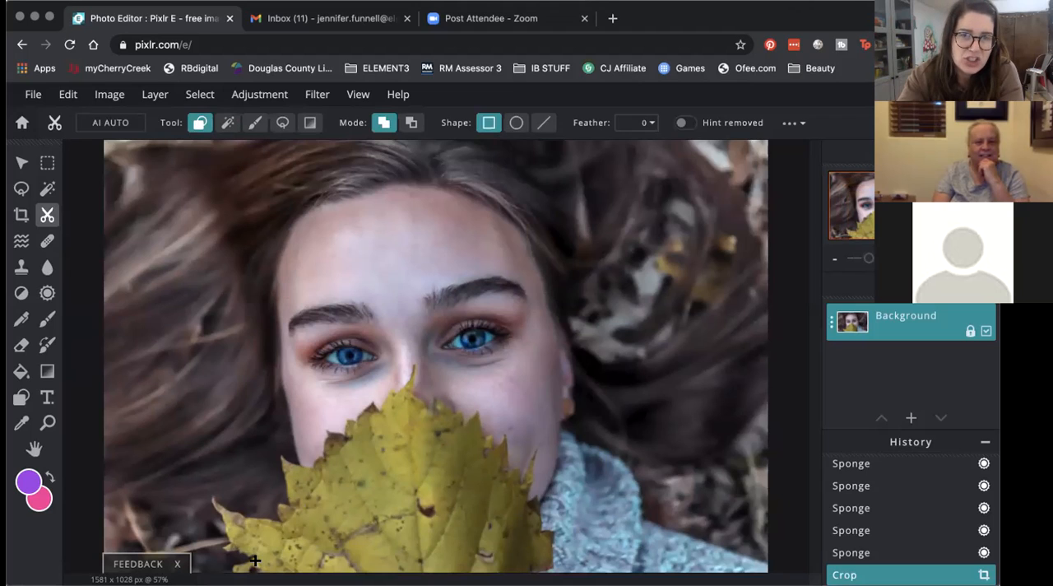
pyautogui.moveTo(258, 566); pyautogui.dragTo(535, 260)
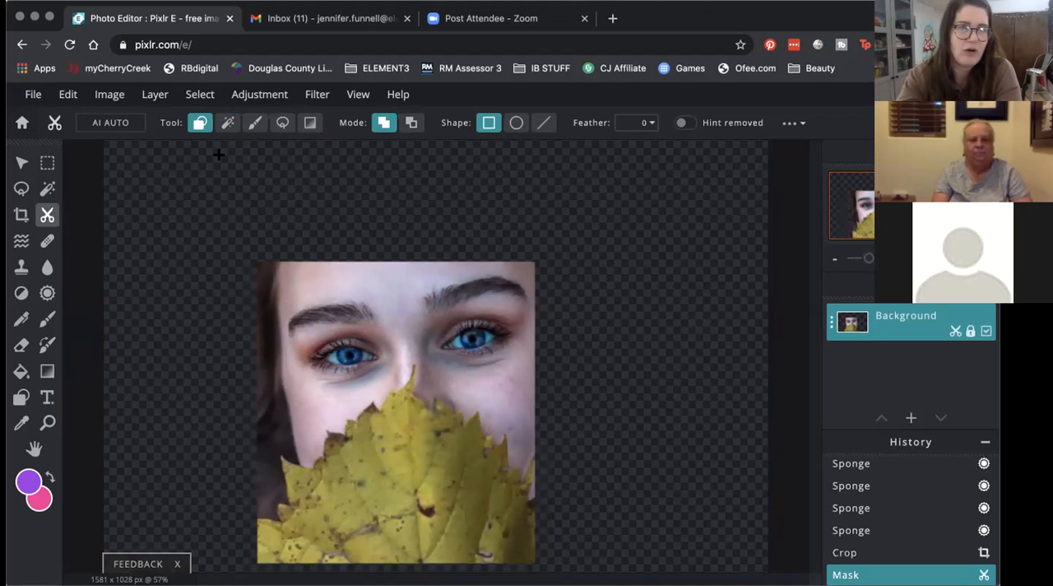
pyautogui.click(71, 97)
pyautogui.click(74, 115)
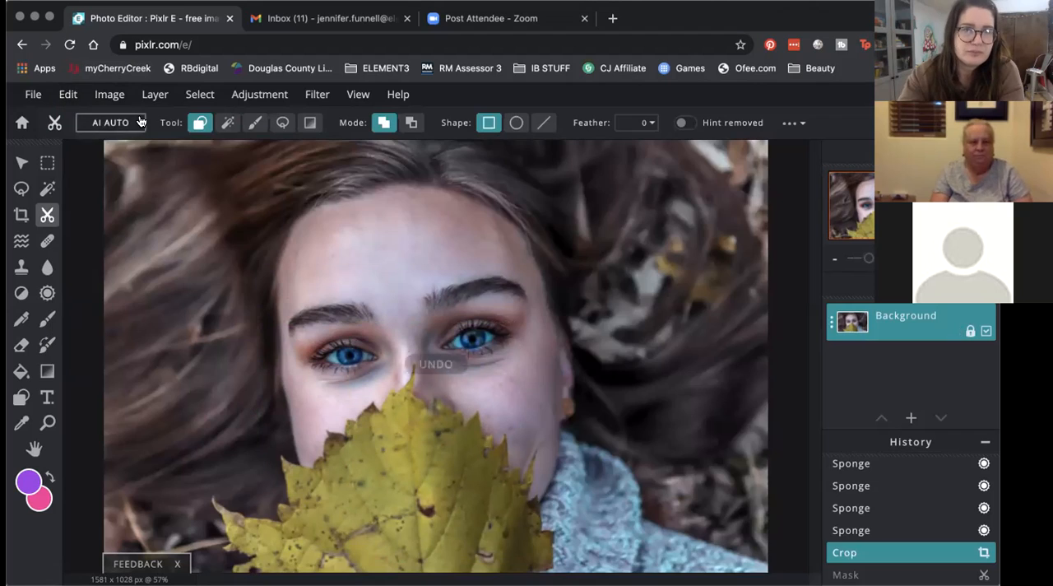
# Step: Cut the yellow leaf out of the portrait by tracing its outline with the lasso mask in remove mode
pyautogui.click(227, 123)
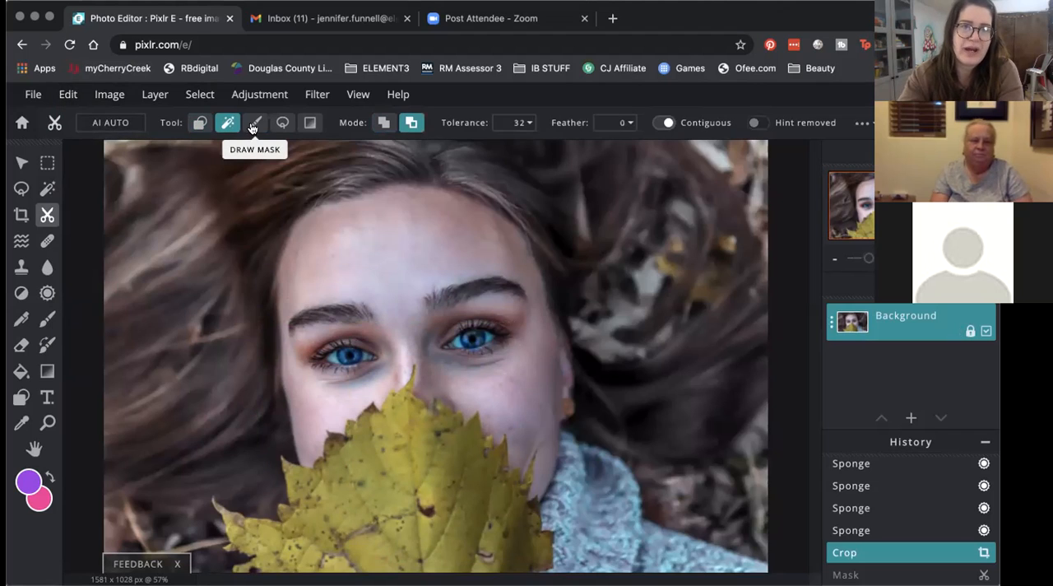
pyautogui.click(254, 123)
pyautogui.click(281, 124)
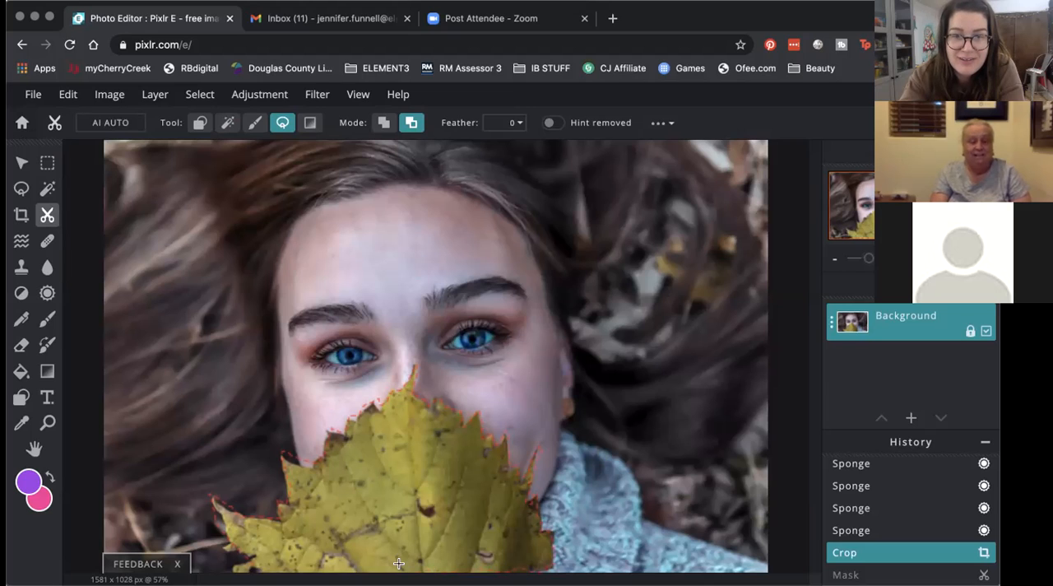
pyautogui.click(248, 563)
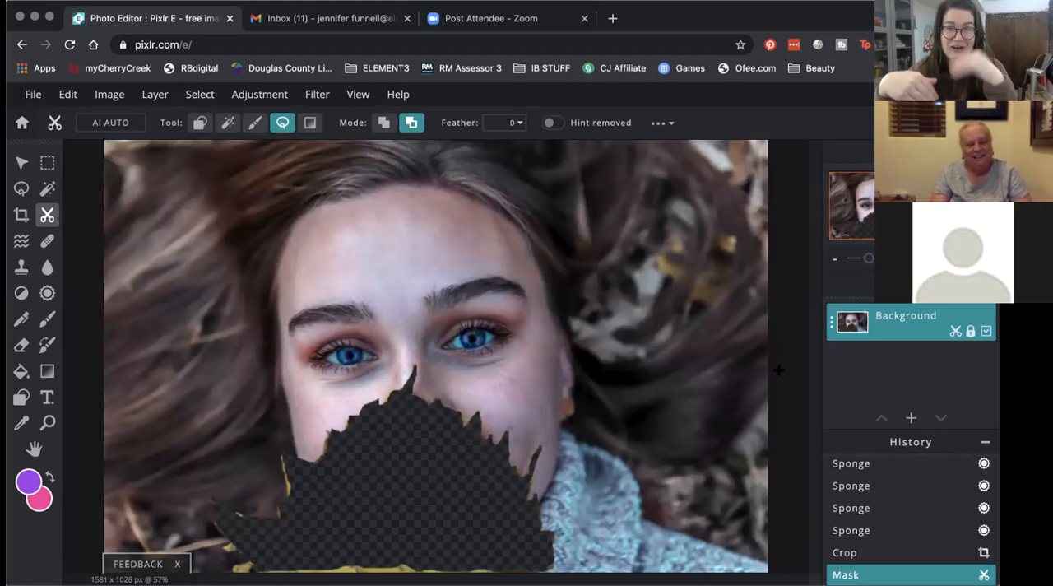
# Step: Open the lemons photo from the SAMPLE PHOTOS folder, pre-resized to Full HD (1536 x 1920)
pyautogui.click(34, 95)
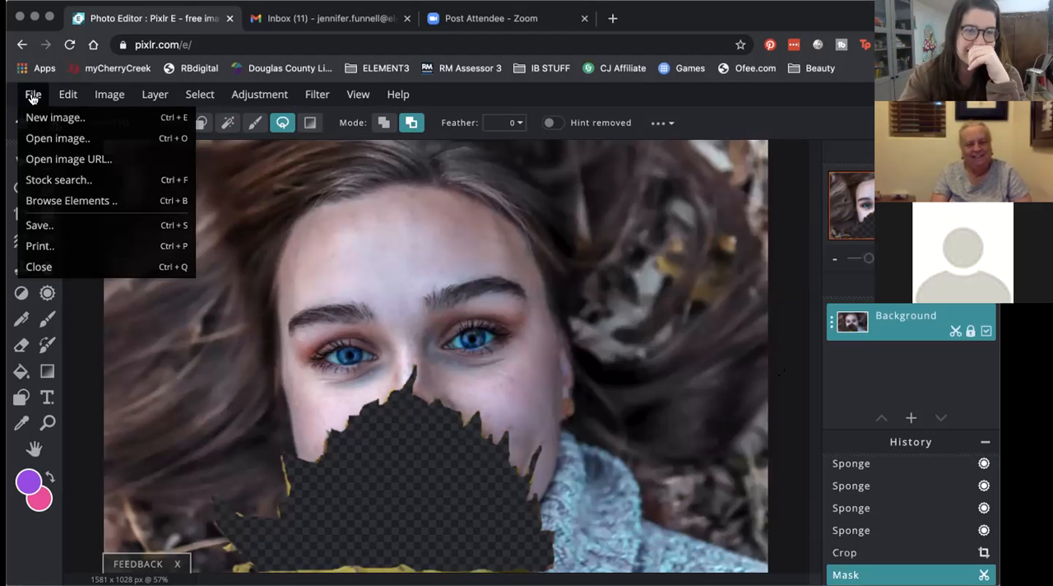
pyautogui.click(40, 139)
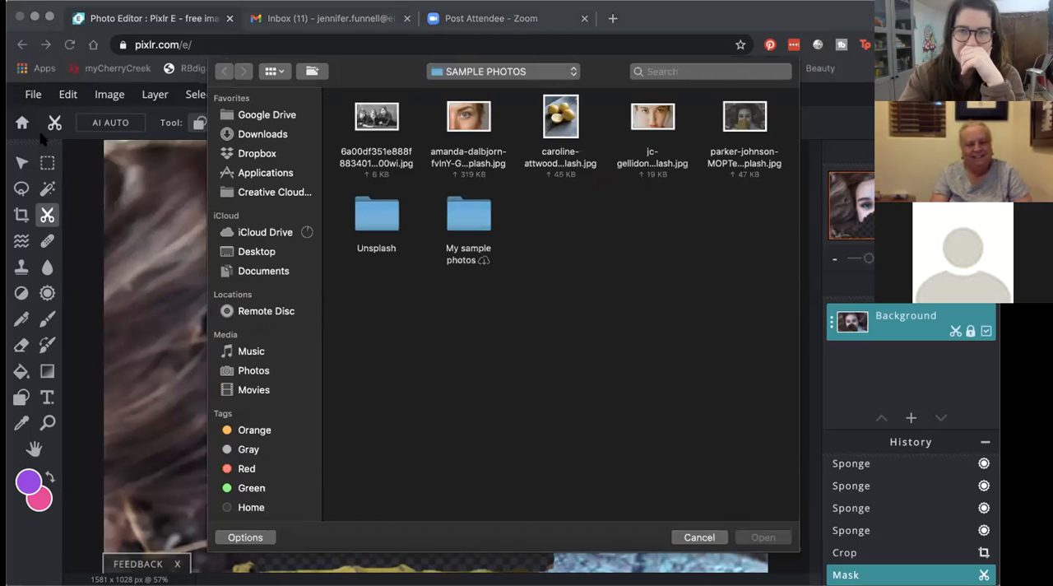
pyautogui.doubleClick(560, 119)
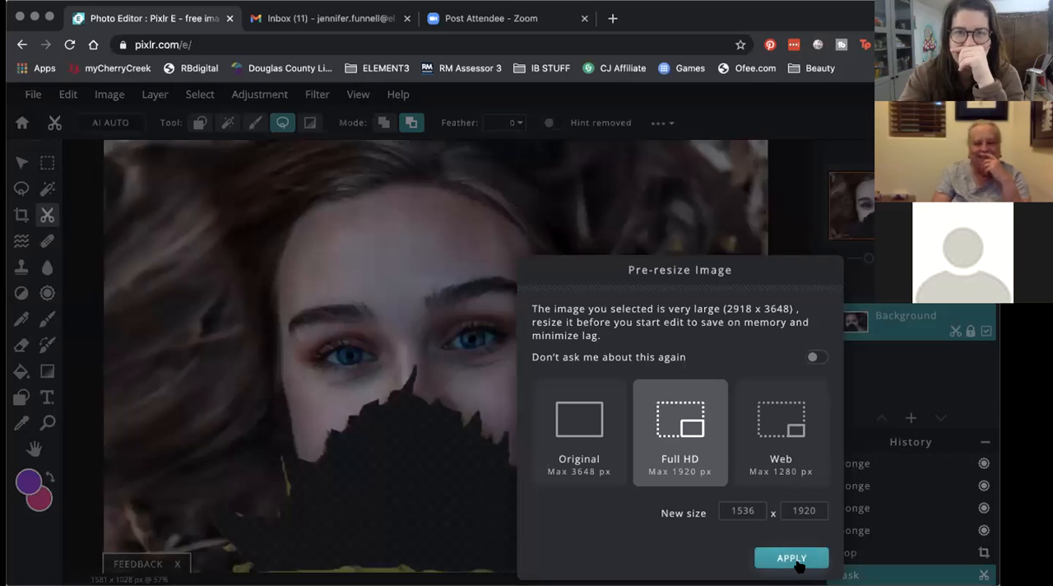
pyautogui.click(792, 558)
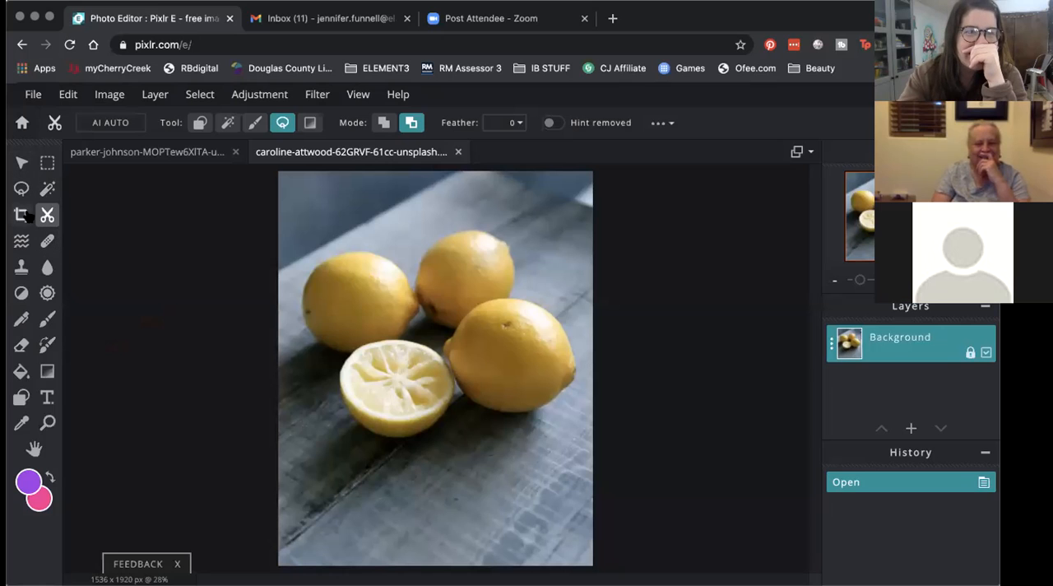
# Step: Copy a rectangular marquee selection around all the lemons in the lemons photo
pyautogui.click(47, 168)
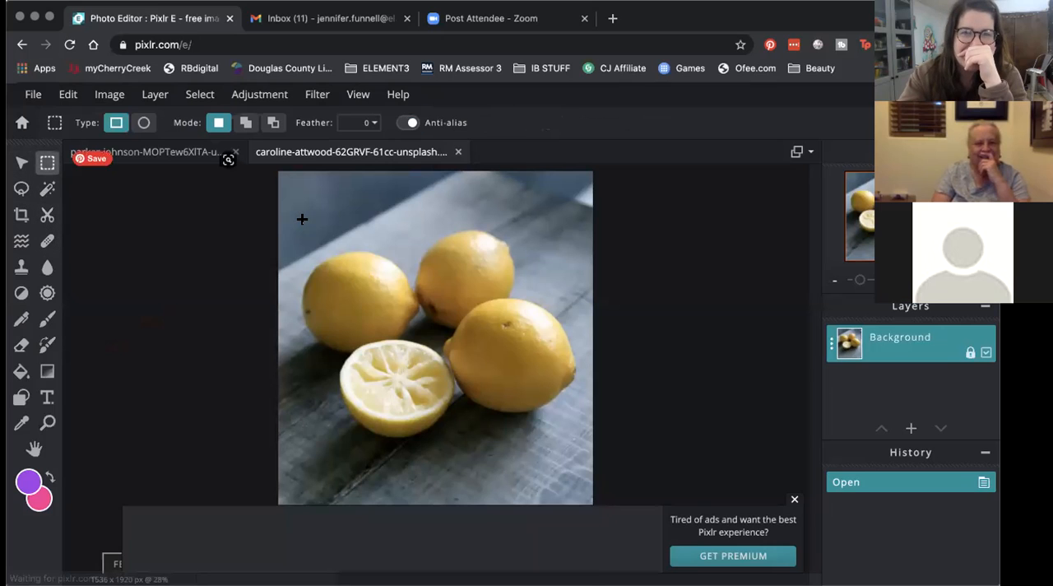
pyautogui.moveTo(464, 301); pyautogui.dragTo(581, 455)
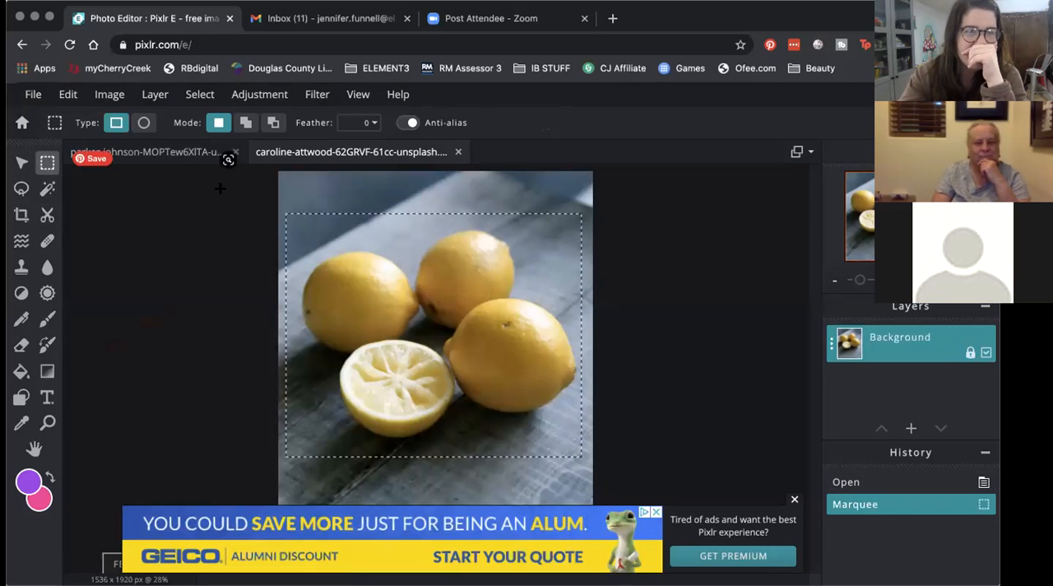
pyautogui.click(64, 96)
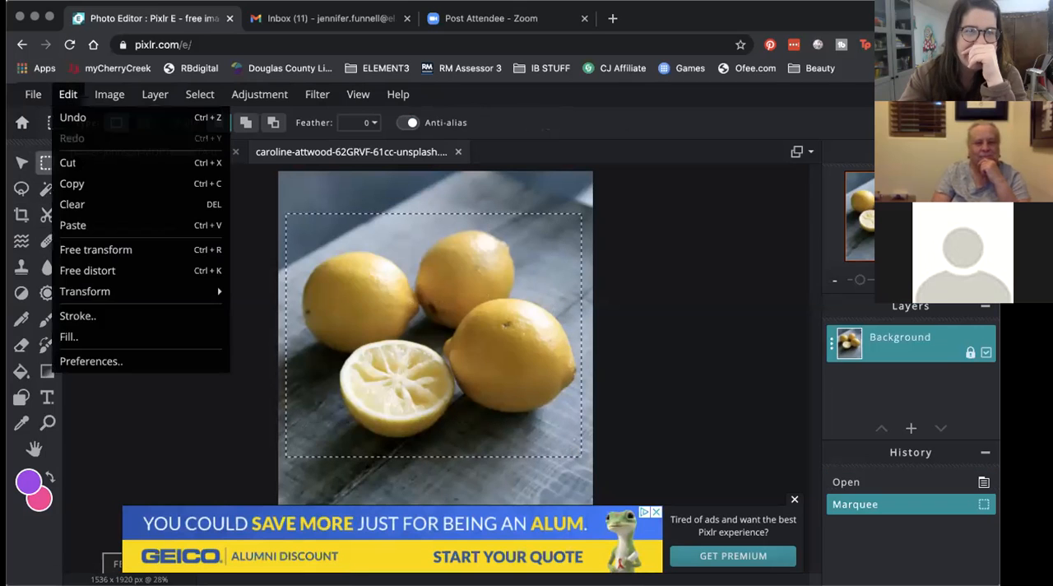
pyautogui.click(76, 178)
# Step: Paste the copied lemons into the portrait document
pyautogui.click(167, 160)
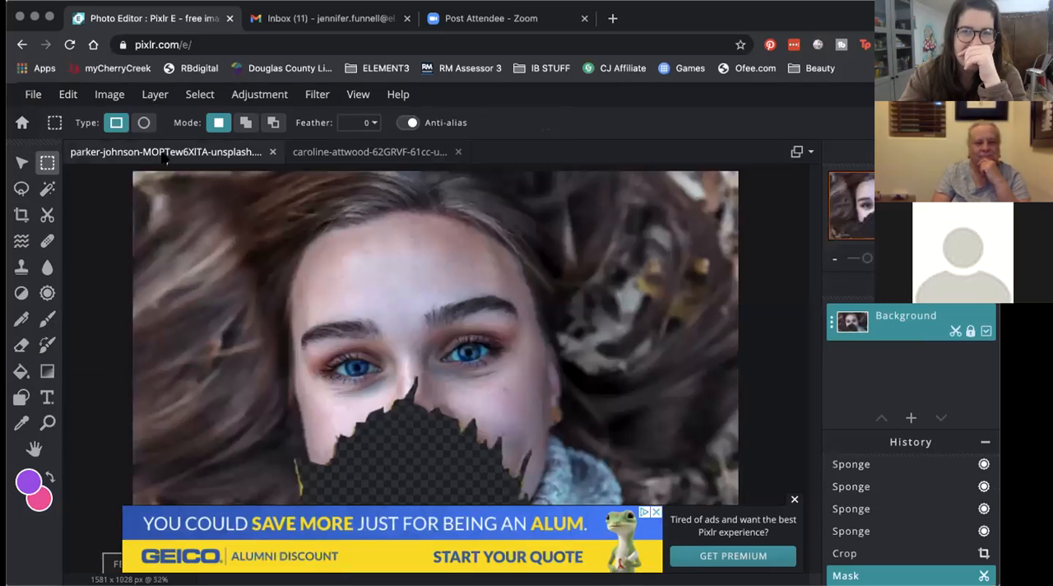
pyautogui.click(68, 95)
pyautogui.click(120, 226)
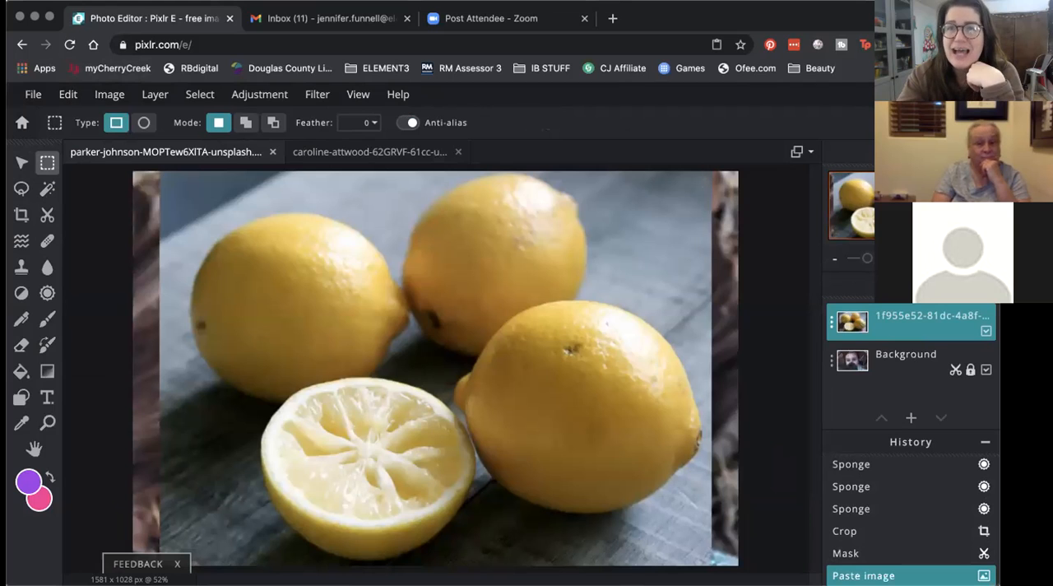
# Step: Unlock the portrait's Background layer and move the lemon layer beneath it so the lemons fill the leaf-shaped cutout
pyautogui.click(884, 362)
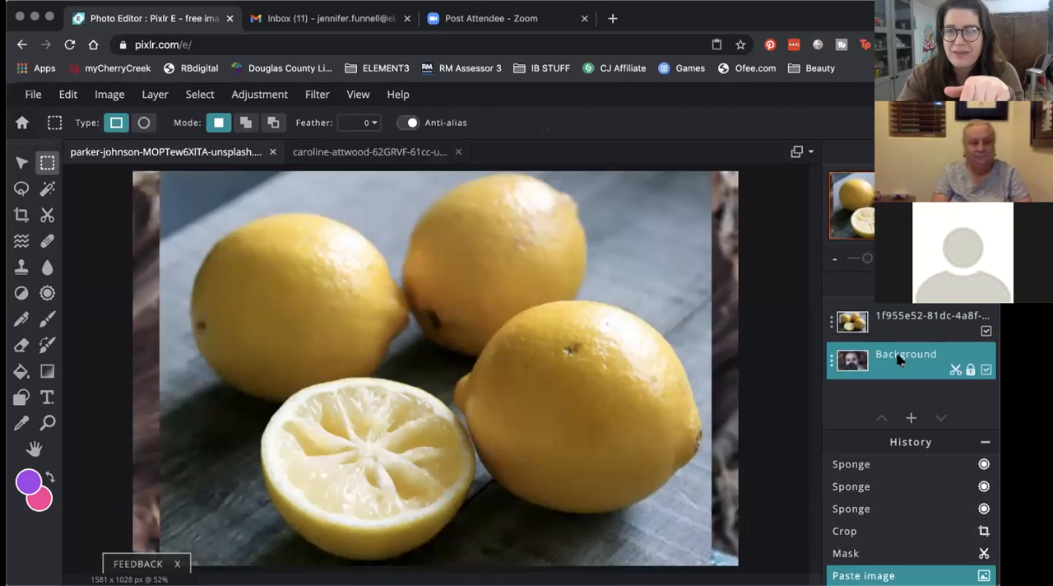
pyautogui.moveTo(895, 330); pyautogui.dragTo(895, 391)
pyautogui.click(973, 370)
pyautogui.moveTo(905, 322); pyautogui.dragTo(945, 386)
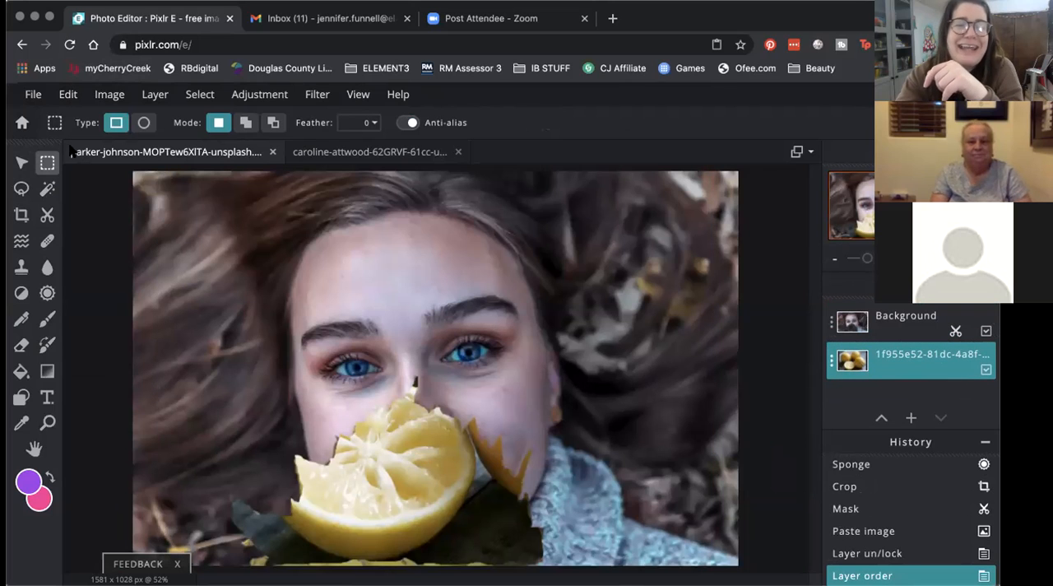
# Step: Try to reposition the lemon layer inside the leaf-shaped cutout with the Arrange tool
pyautogui.click(22, 162)
pyautogui.click(399, 473)
pyautogui.moveTo(401, 473); pyautogui.dragTo(388, 470)
pyautogui.click(915, 372)
pyautogui.moveTo(442, 502)
pyautogui.mouseDown()
pyautogui.moveTo(471, 517)
pyautogui.moveTo(458, 508)
pyautogui.mouseUp()
pyautogui.click(882, 354)
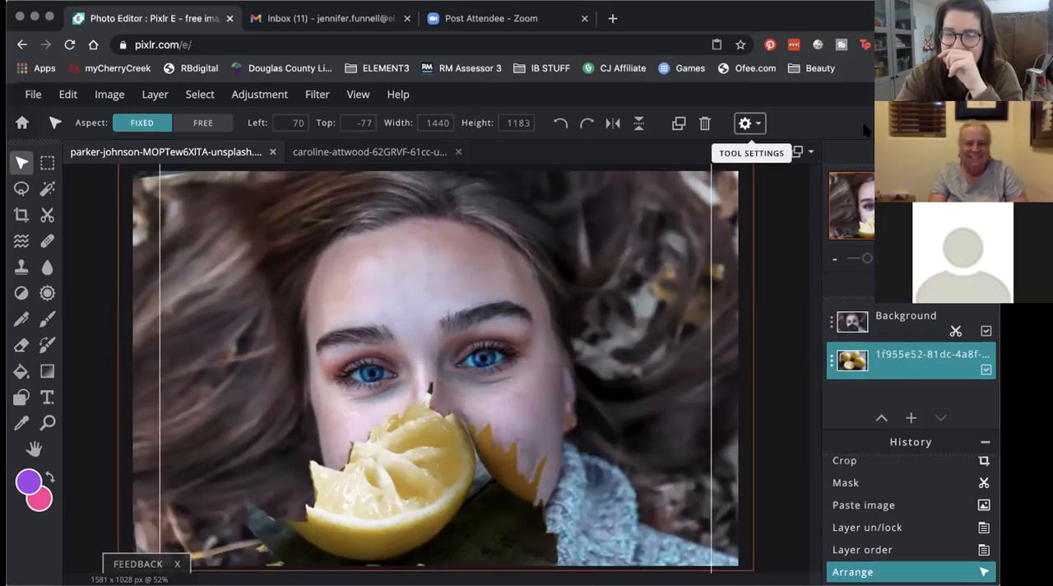
pyautogui.click(802, 252)
pyautogui.click(916, 363)
pyautogui.moveTo(384, 464); pyautogui.dragTo(440, 430)
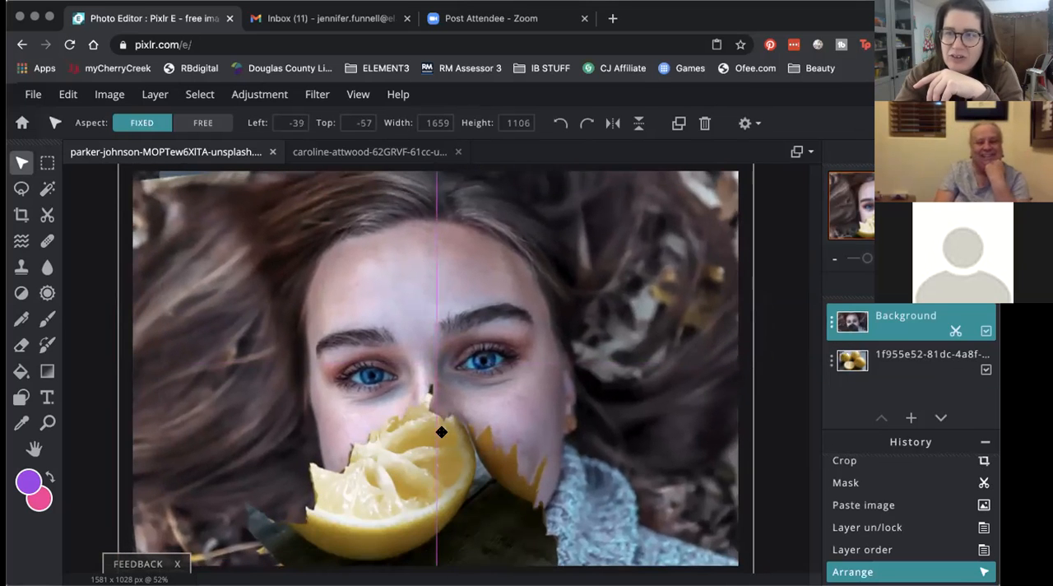
# Step: Move the shifted portrait layer back to about Left -78, Top -78, and check the lemon layer's settings
pyautogui.click(898, 355)
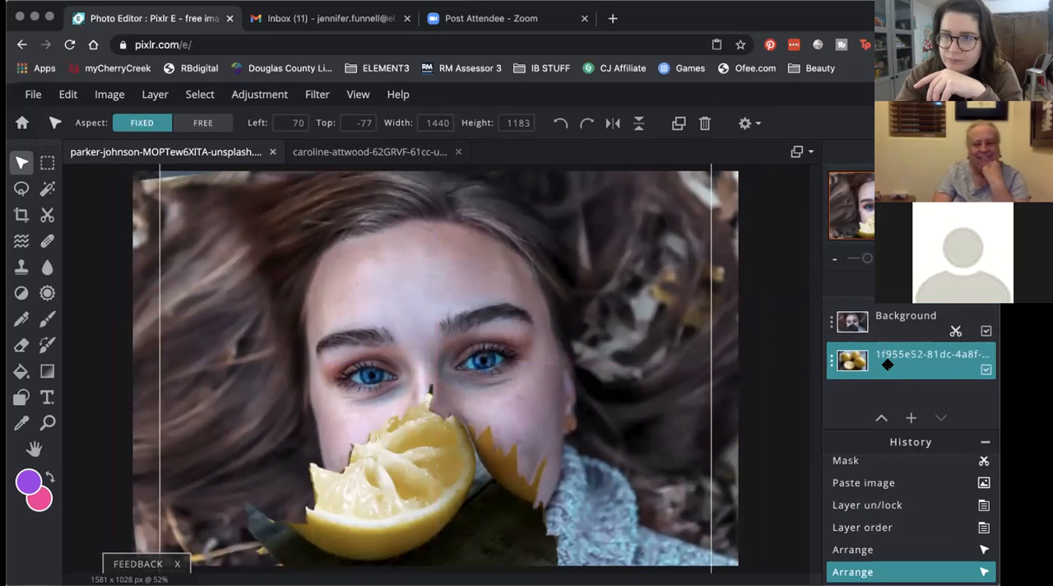
pyautogui.click(415, 450)
pyautogui.moveTo(415, 450)
pyautogui.mouseDown()
pyautogui.moveTo(398, 347)
pyautogui.moveTo(409, 441)
pyautogui.moveTo(400, 441)
pyautogui.mouseUp()
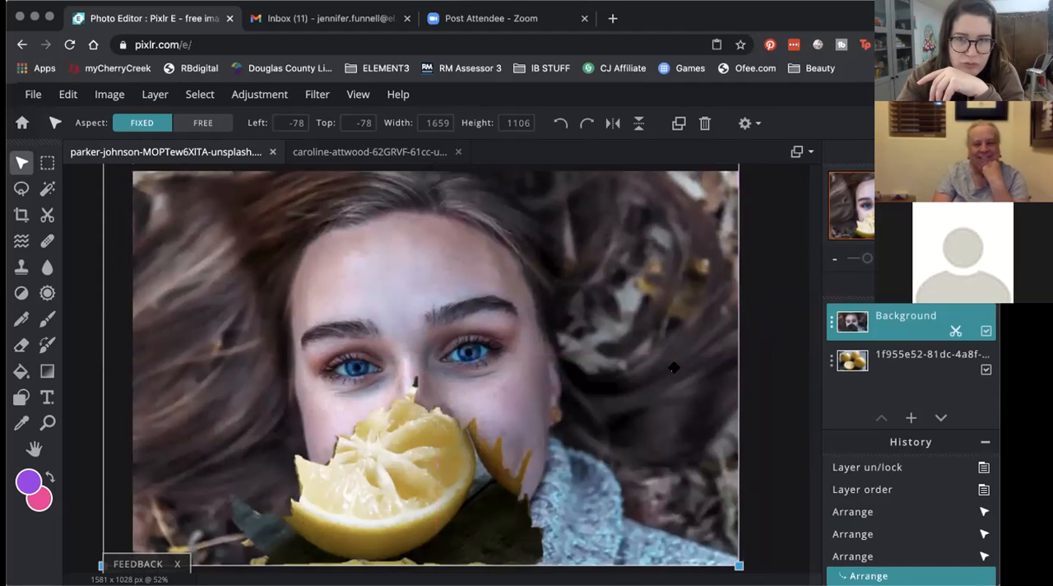
pyautogui.click(884, 354)
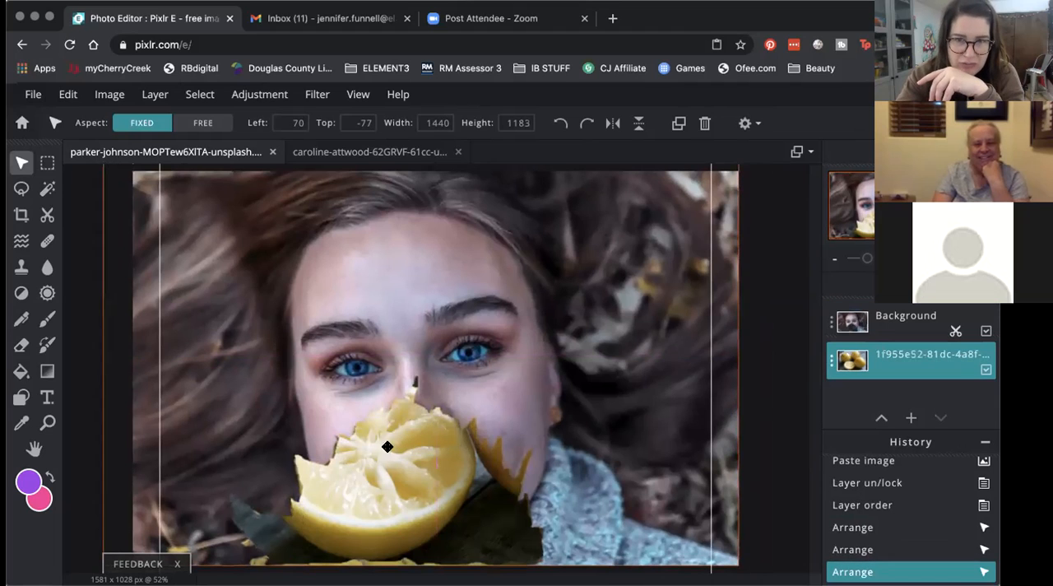
pyautogui.click(829, 363)
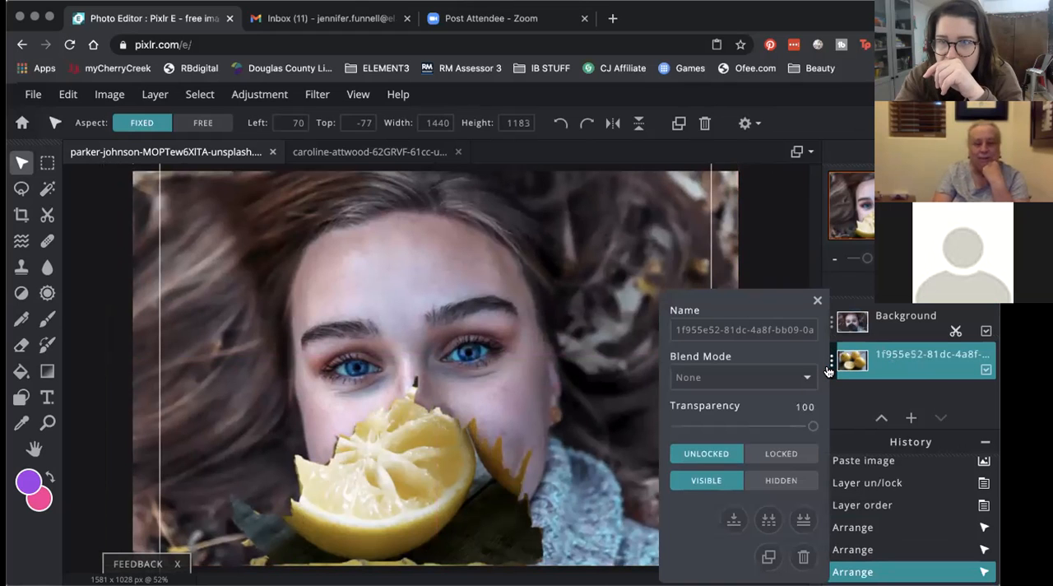
pyautogui.click(829, 363)
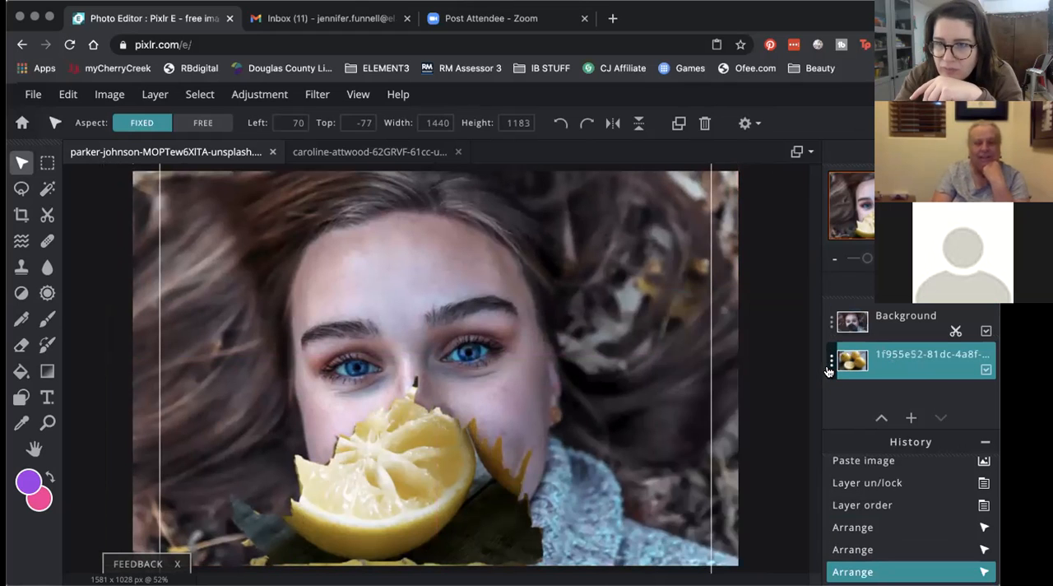
# Step: Add an empty layer and place it at the bottom of the layer stack, beneath the lemons
pyautogui.click(910, 418)
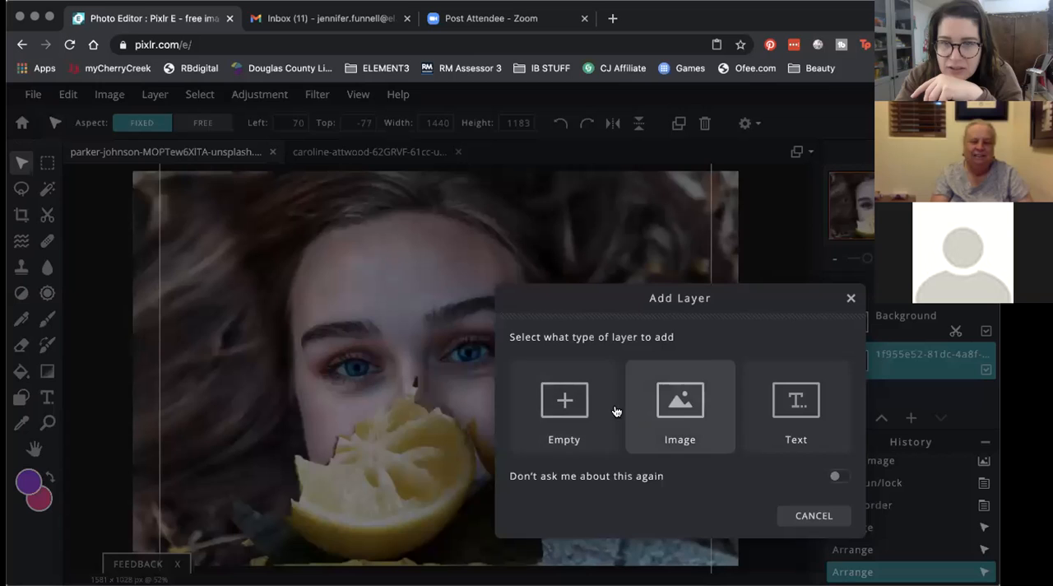
pyautogui.click(564, 403)
pyautogui.moveTo(901, 327); pyautogui.dragTo(901, 387)
pyautogui.click(896, 345)
pyautogui.click(412, 518)
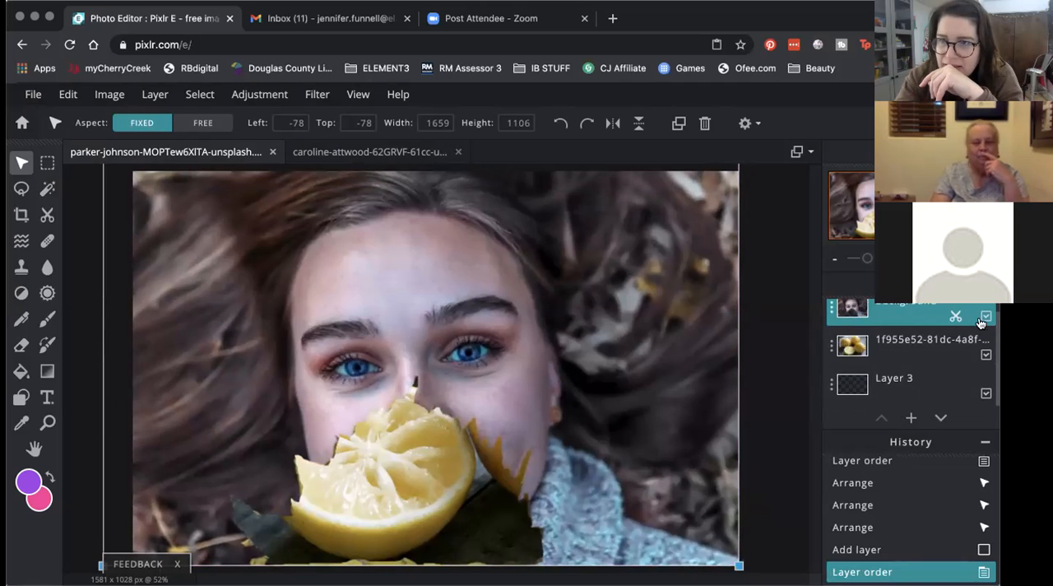
# Step: Toggle the portrait layer's visibility off and on, and lock its position
pyautogui.click(985, 318)
pyautogui.click(985, 318)
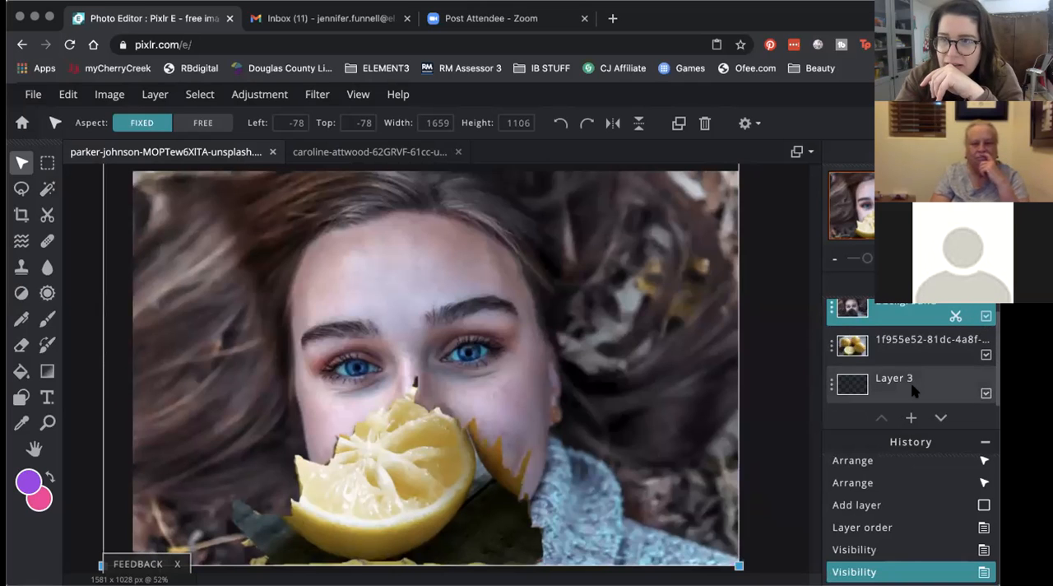
pyautogui.scroll(1, 901, 386)
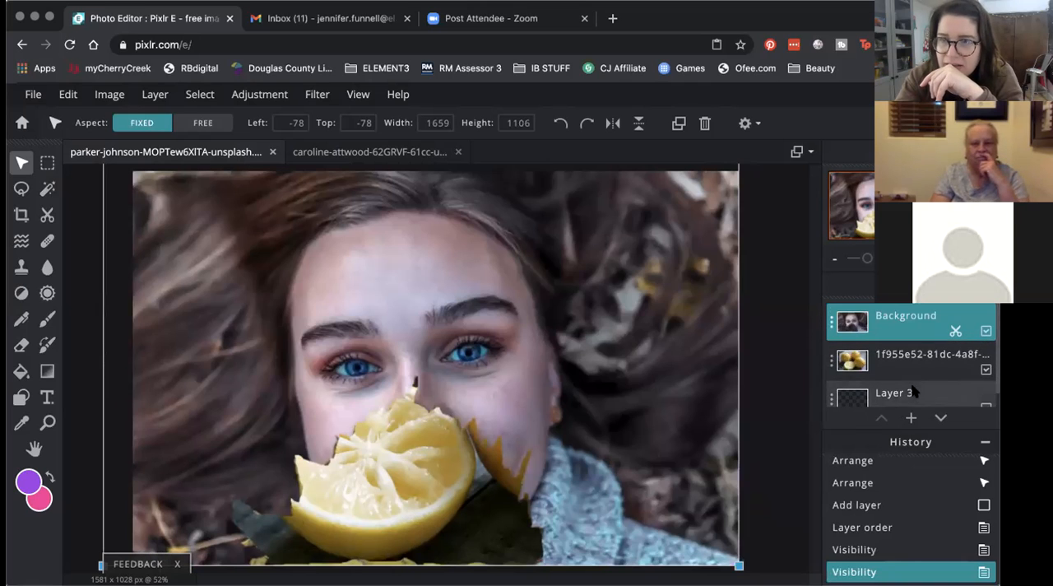
pyautogui.click(935, 323)
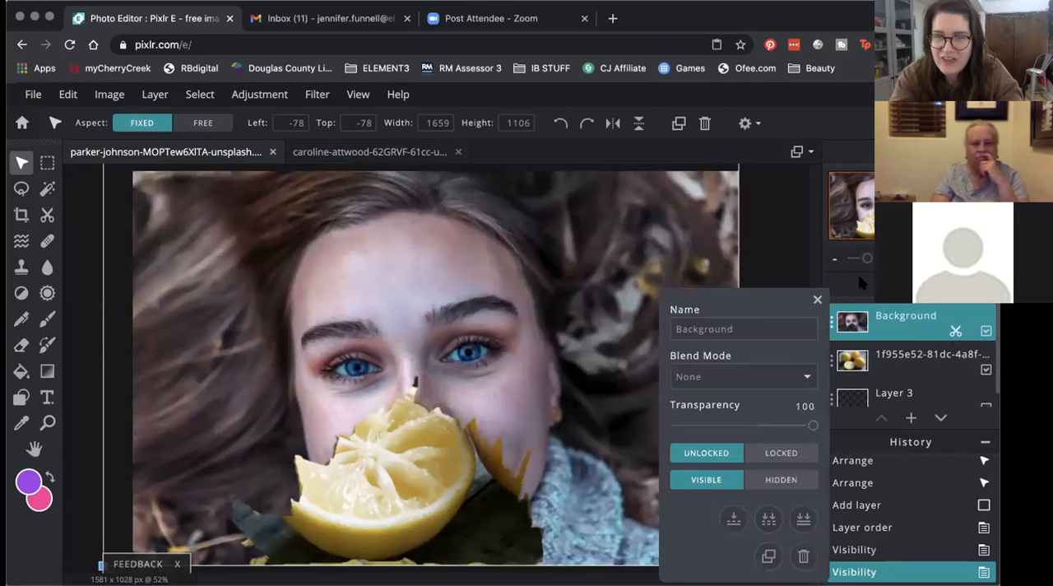
pyautogui.click(794, 452)
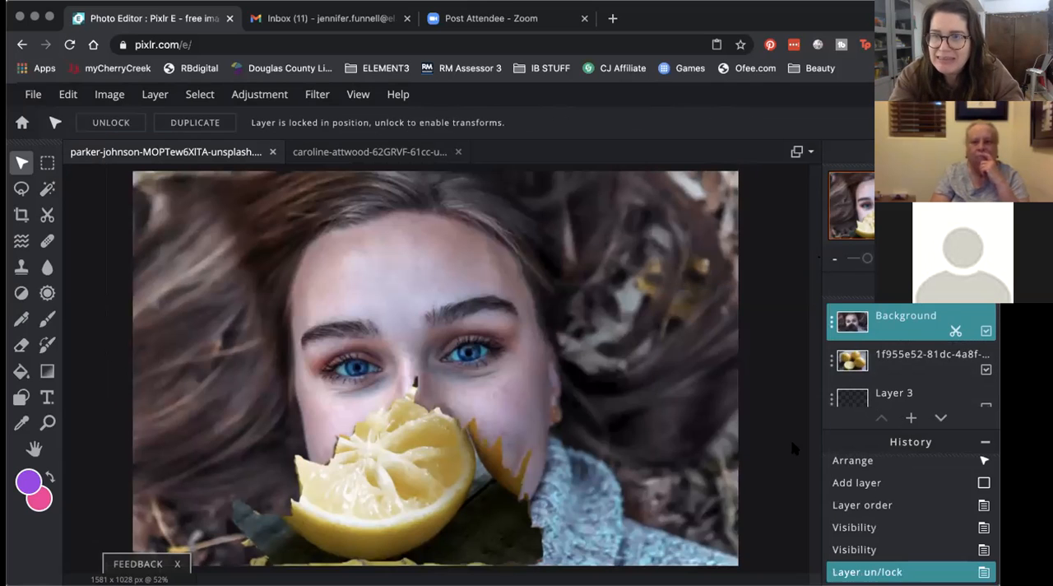
# Step: Move the lemon layer to about Left 357, Top 422 so one whole lemon fills the cutout below the nose
pyautogui.click(903, 362)
pyautogui.moveTo(412, 505); pyautogui.dragTo(428, 533)
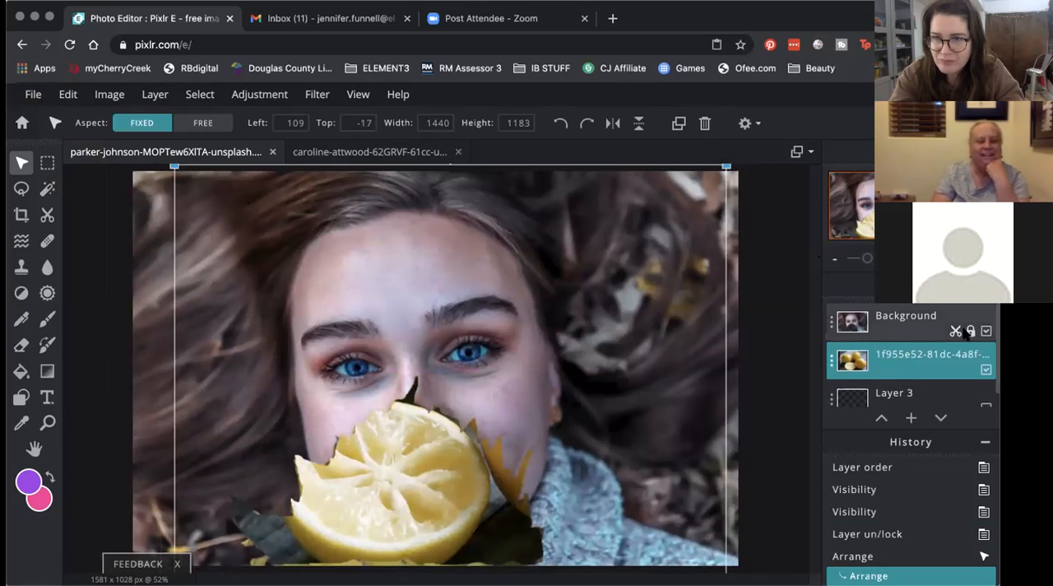
pyautogui.click(902, 333)
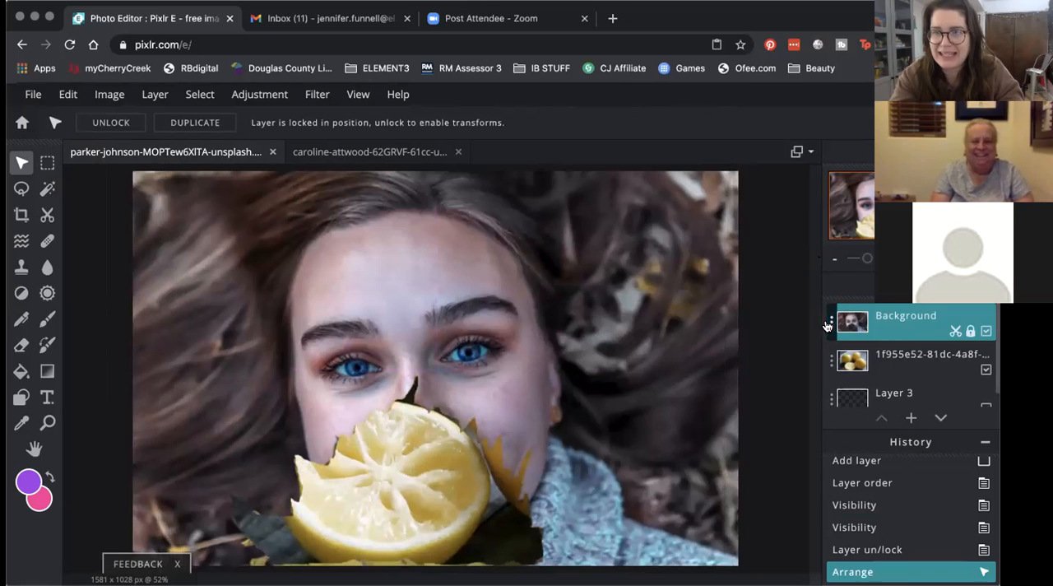
pyautogui.click(830, 321)
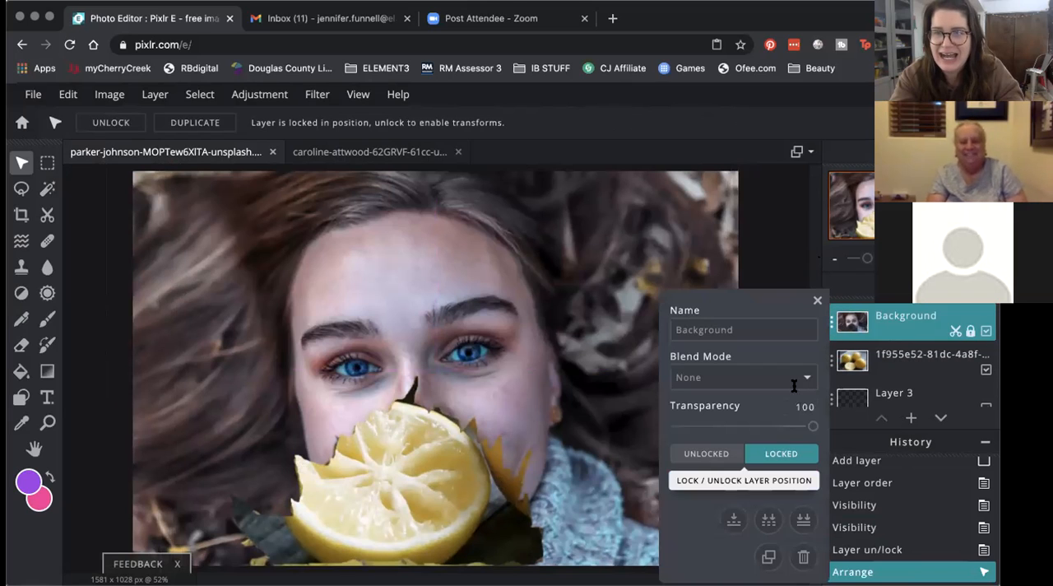
pyautogui.click(817, 300)
pyautogui.click(866, 362)
pyautogui.moveTo(400, 499); pyautogui.dragTo(395, 555)
pyautogui.moveTo(417, 463); pyautogui.dragTo(425, 566)
pyautogui.moveTo(457, 477); pyautogui.dragTo(474, 481)
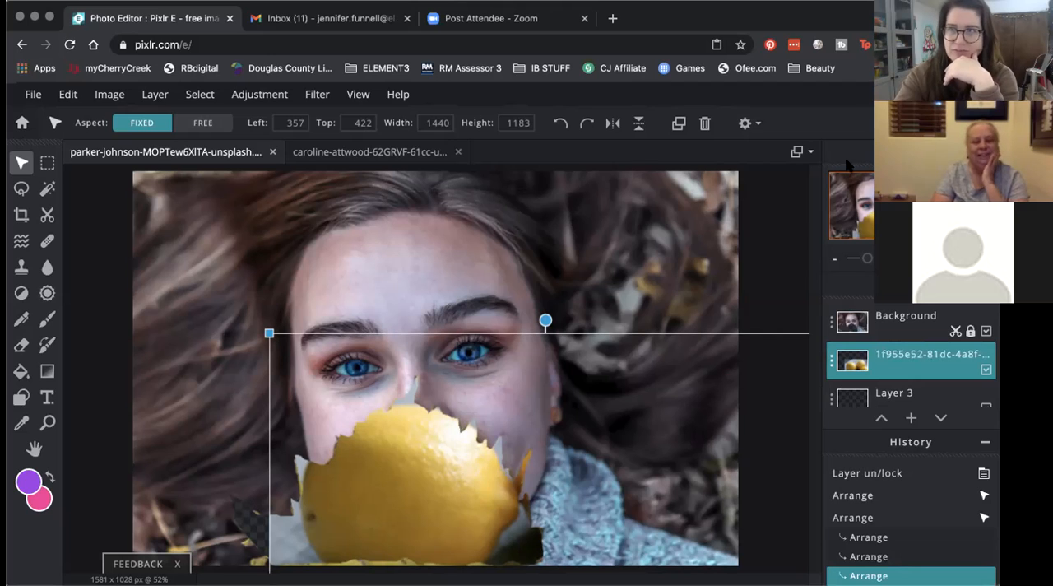
pyautogui.click(792, 246)
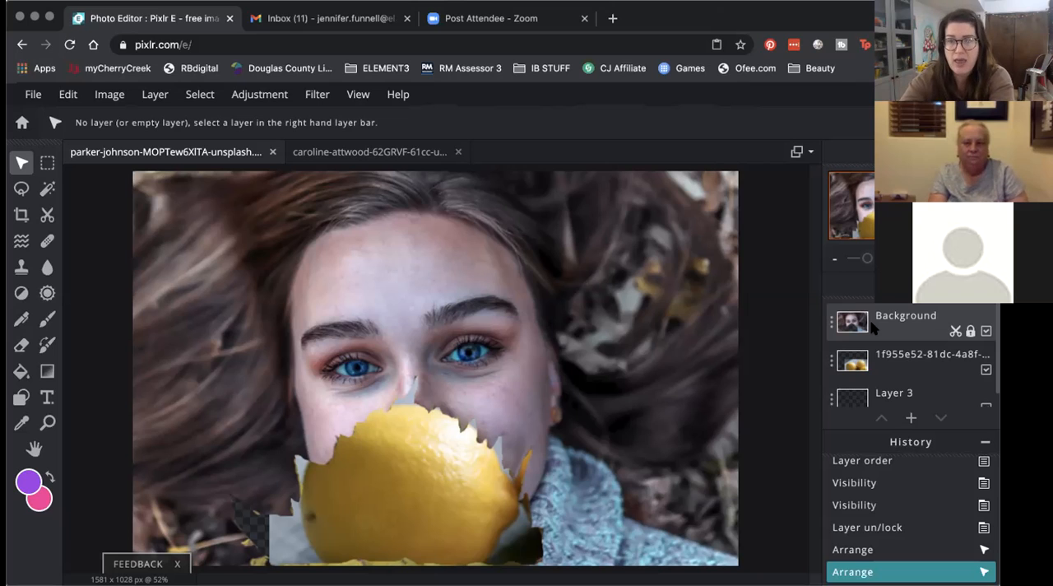
# Step: Select the empty Layer 3 and hide the lemon and portrait layers, leaving only Layer 3 visible
pyautogui.click(876, 390)
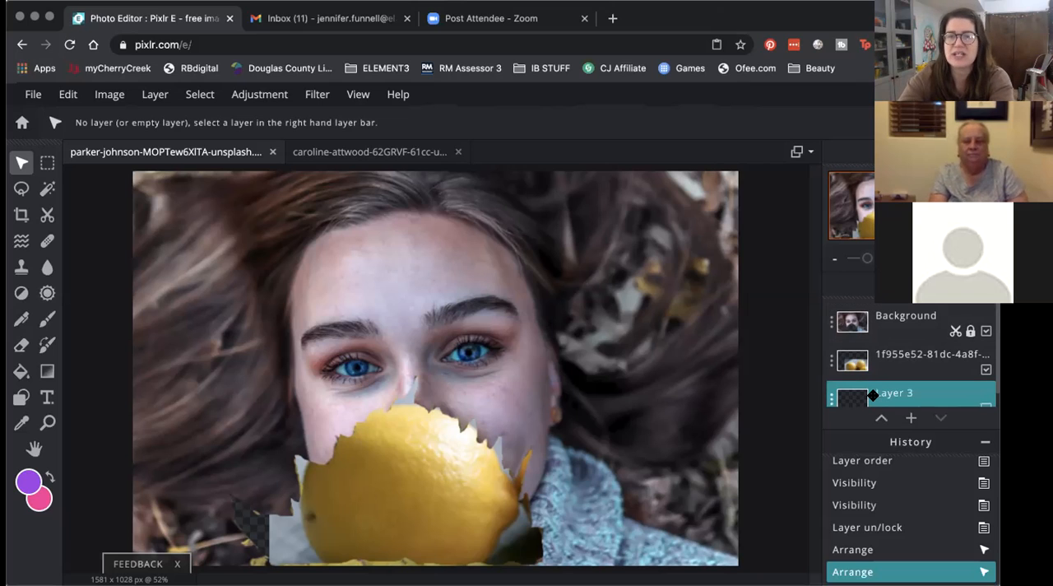
pyautogui.click(987, 370)
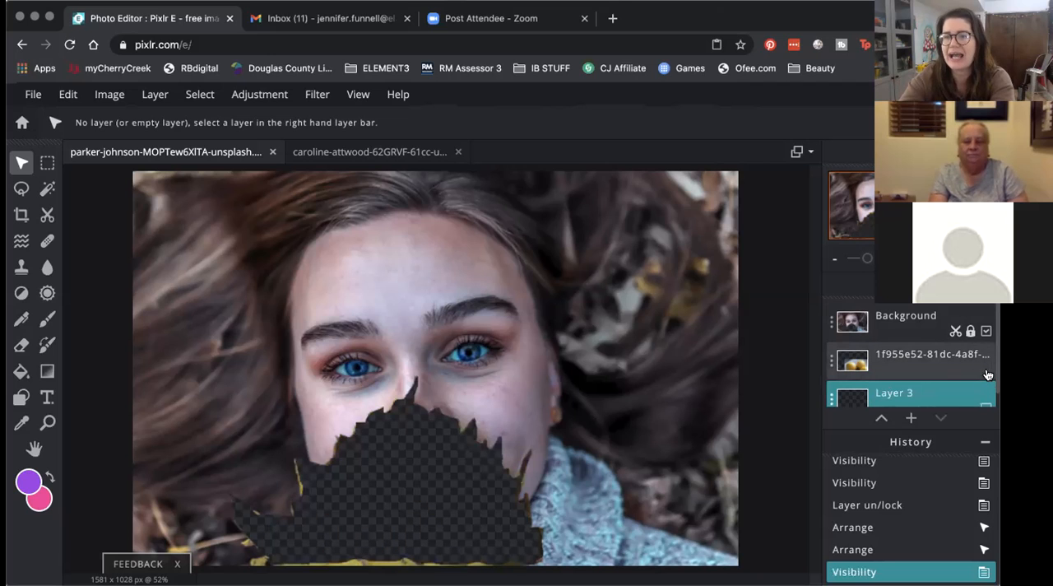
pyautogui.click(986, 330)
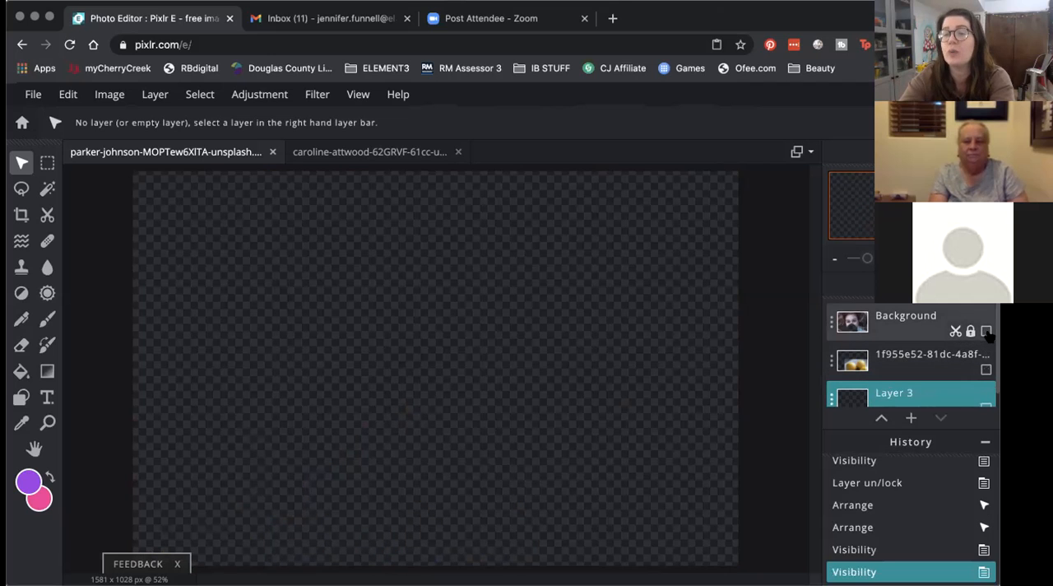
pyautogui.click(986, 330)
pyautogui.click(986, 330)
pyautogui.click(987, 331)
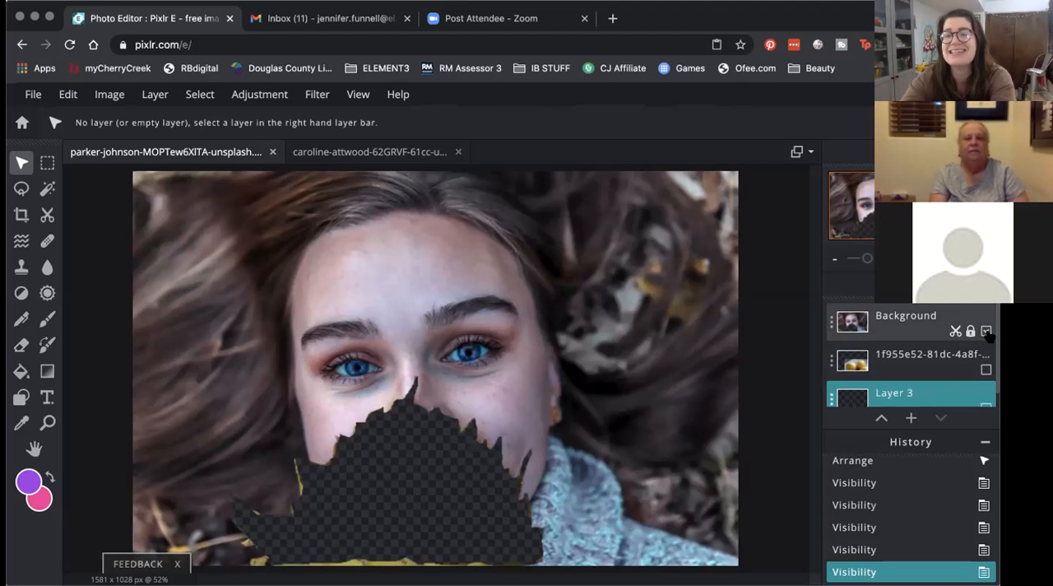
pyautogui.click(987, 330)
pyautogui.scroll(-1, 950, 350)
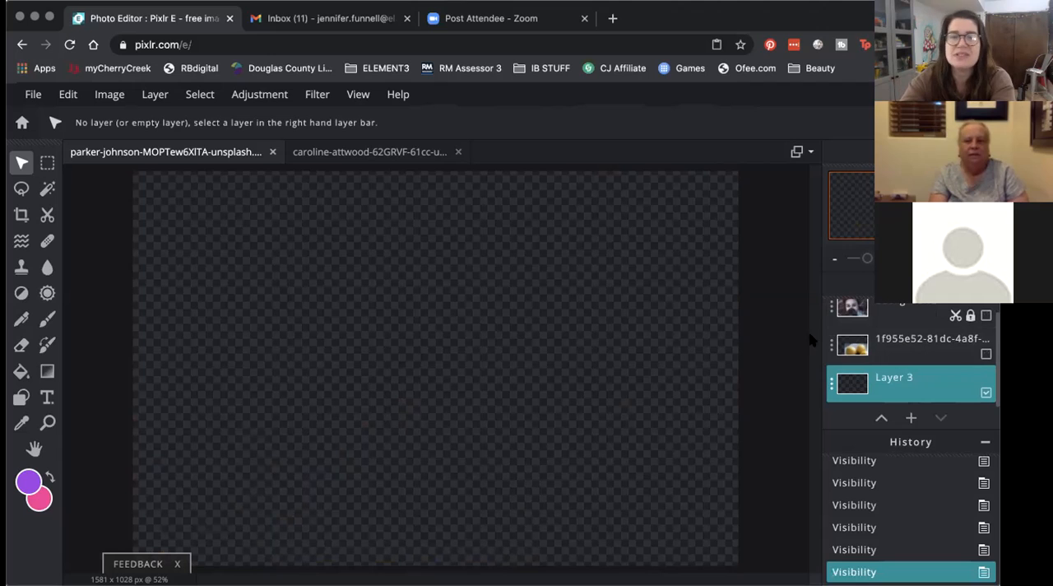
# Step: Rename the empty bottom layer Layer 3 to Background and close its settings
pyautogui.doubleClick(874, 376)
pyautogui.click(743, 329)
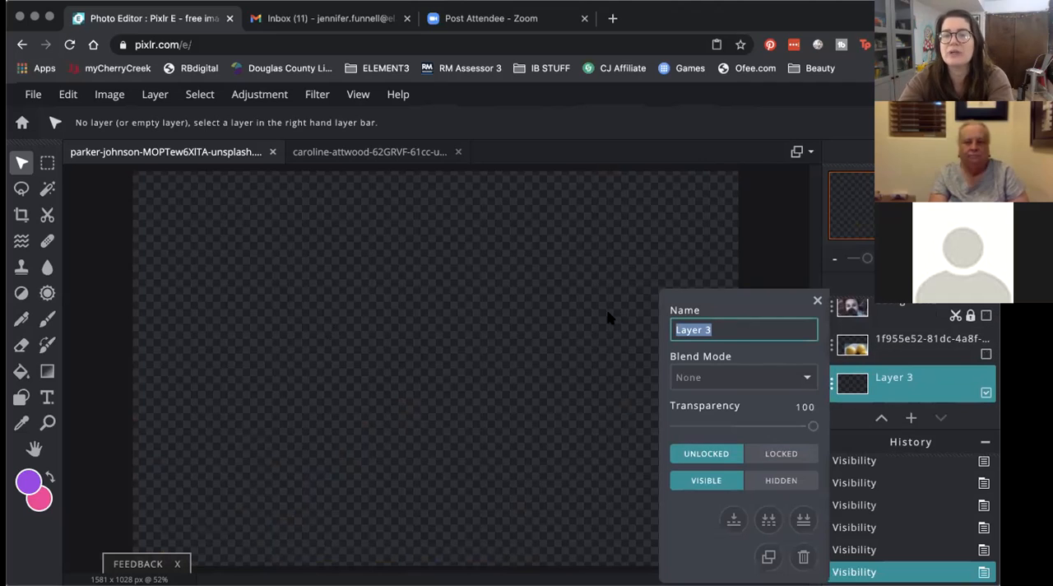
pyautogui.write('Backg')
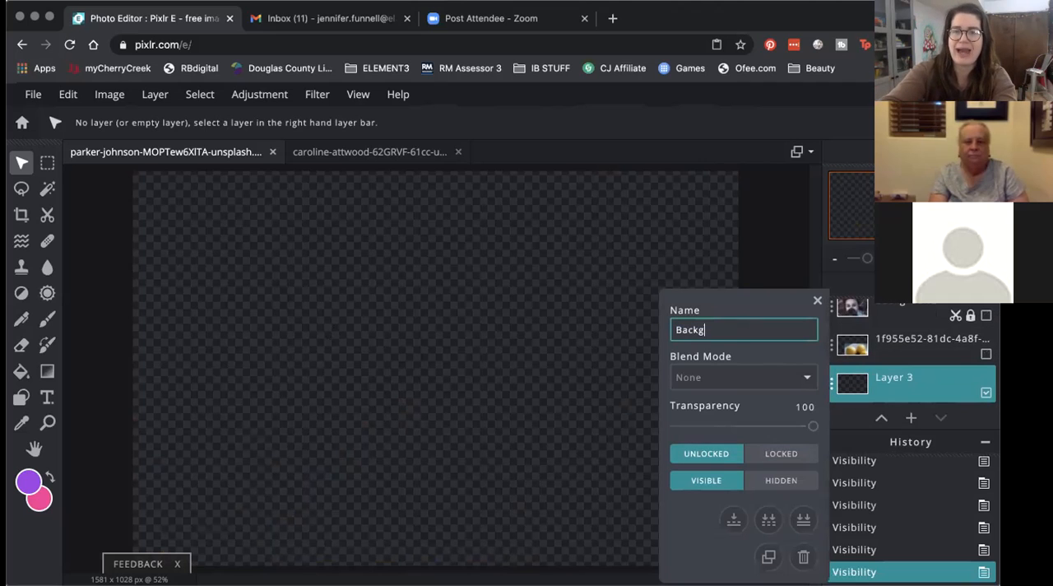
pyautogui.write('round')
pyautogui.press('Return')
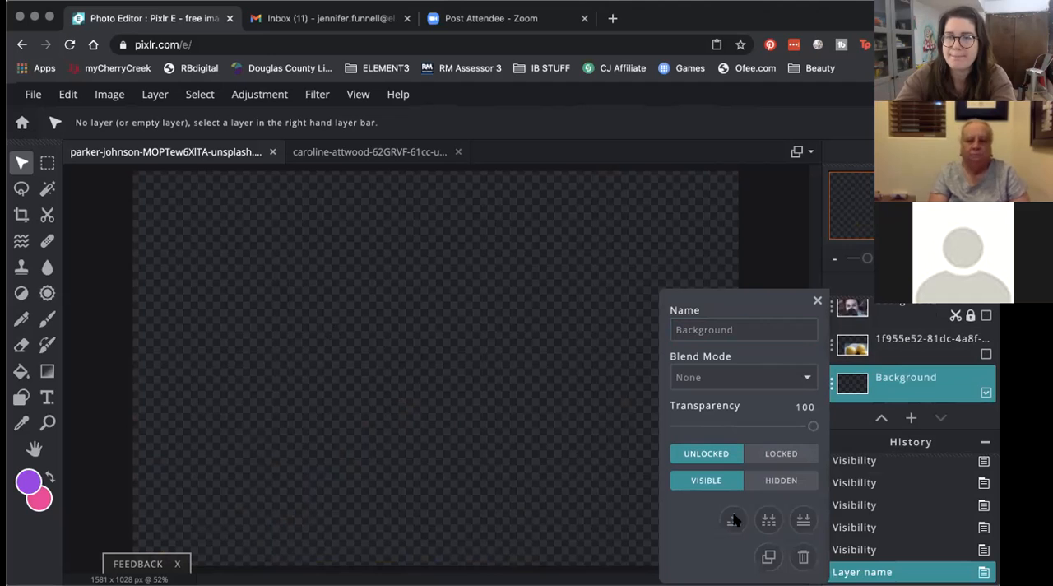
pyautogui.click(817, 301)
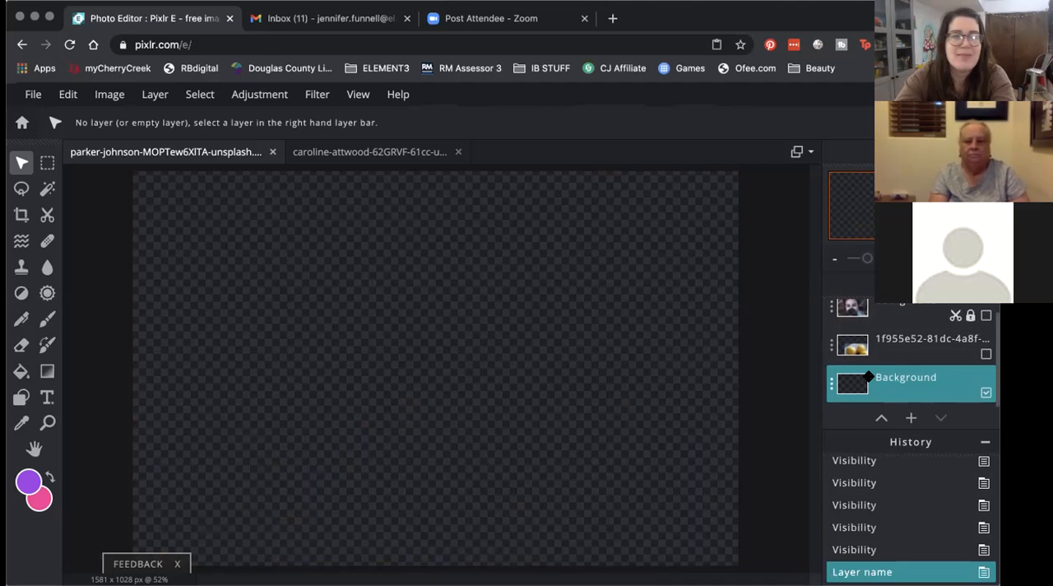
# Step: Fill the Background layer with a diagonal linear purple-to-pink gradient, and dismiss the color picker without changing the color
pyautogui.click(47, 371)
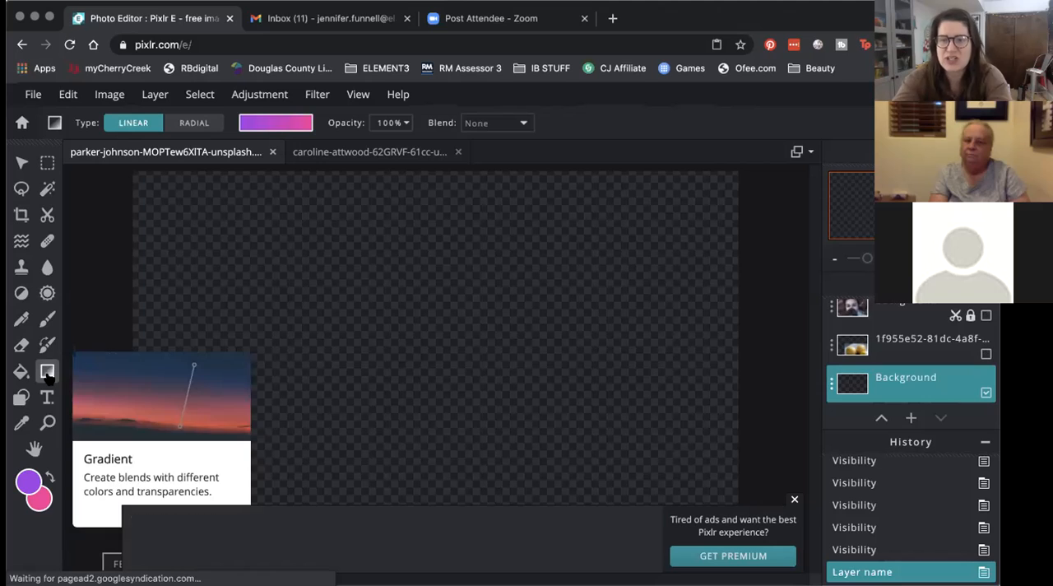
pyautogui.click(796, 501)
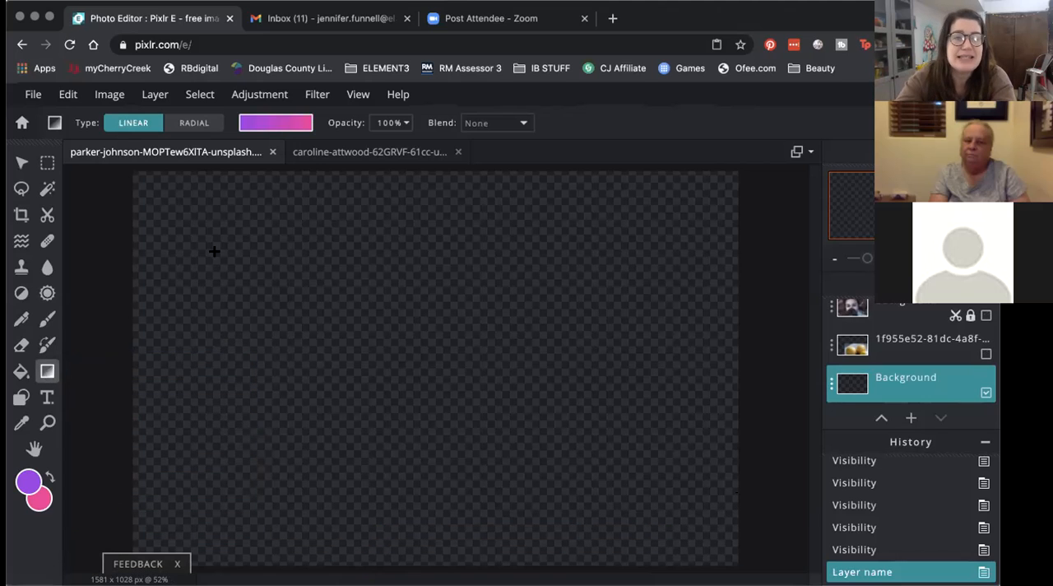
pyautogui.moveTo(203, 215)
pyautogui.mouseDown()
pyautogui.moveTo(567, 471)
pyautogui.moveTo(660, 494)
pyautogui.mouseUp()
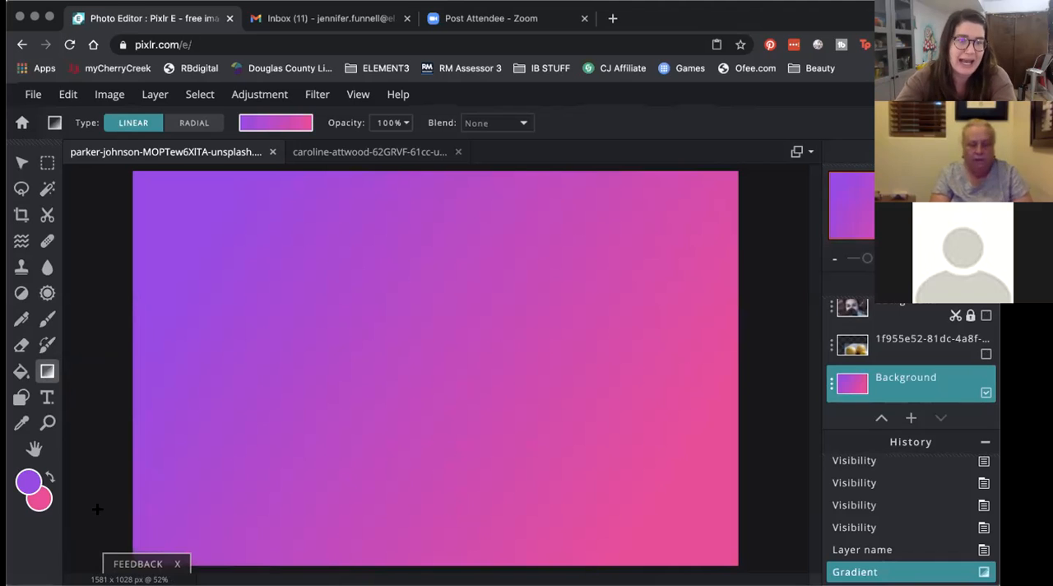
pyautogui.click(27, 481)
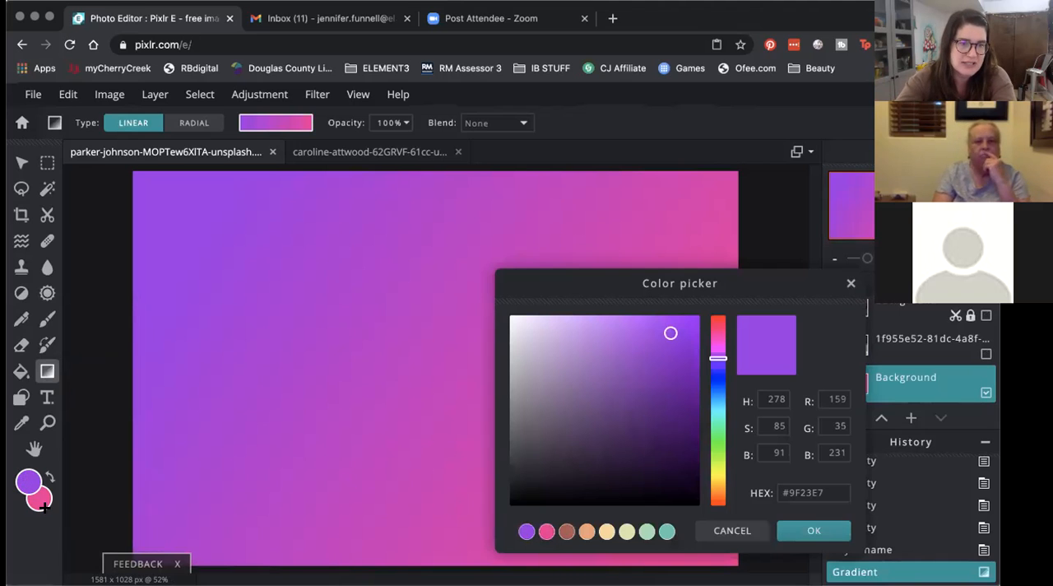
pyautogui.click(851, 283)
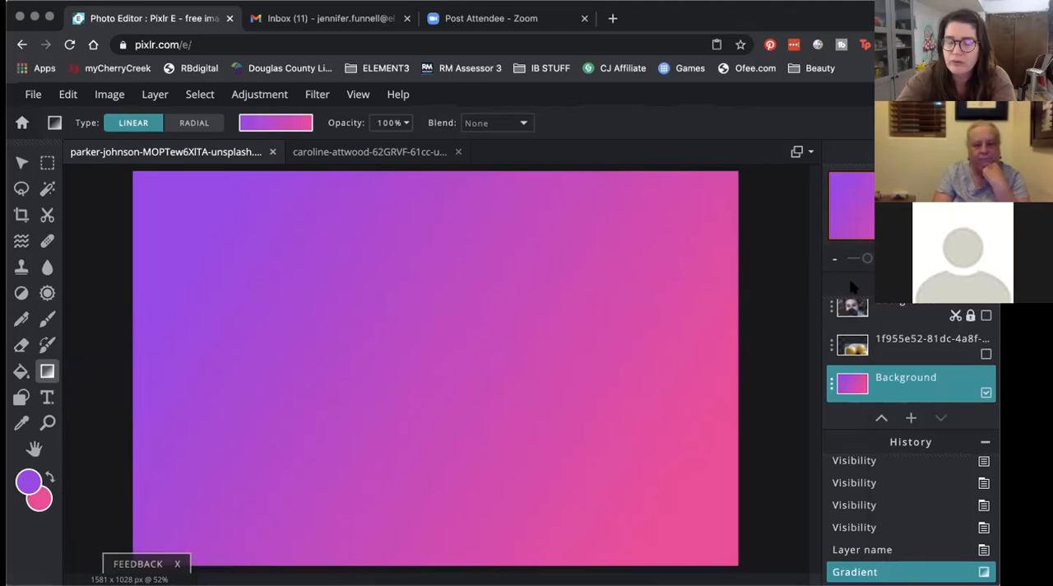
# Step: Show the lemon photo layer, rename it Lemons and close its settings
pyautogui.click(986, 355)
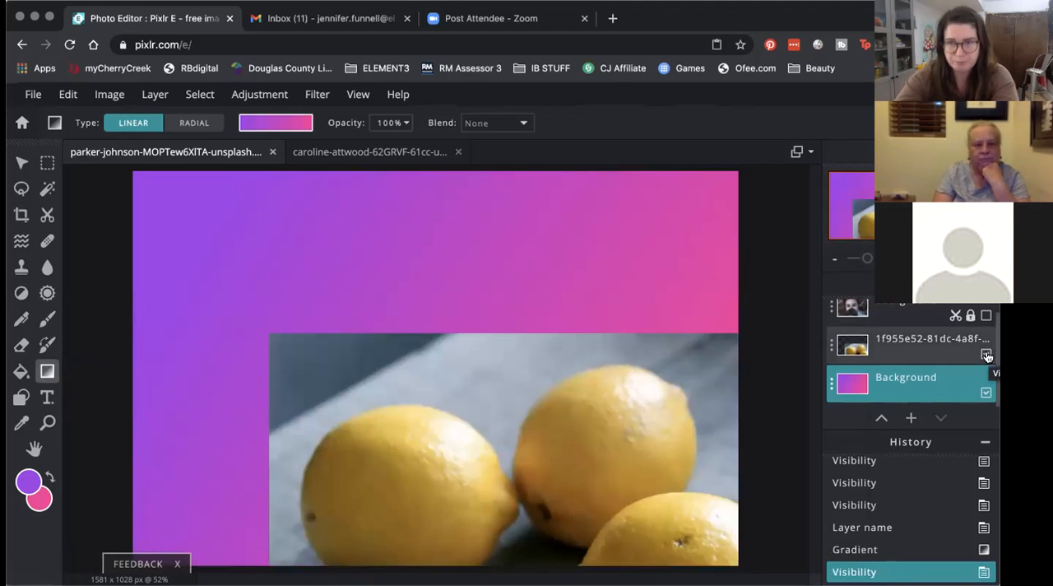
pyautogui.click(831, 346)
pyautogui.click(698, 331)
pyautogui.press('super+a')
pyautogui.write('Lem')
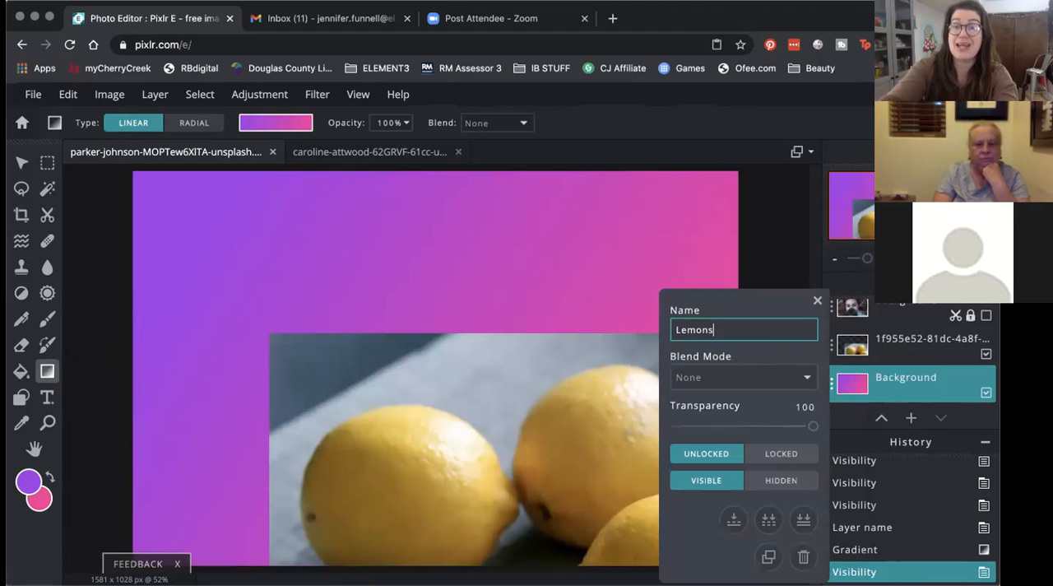
pyautogui.click(707, 536)
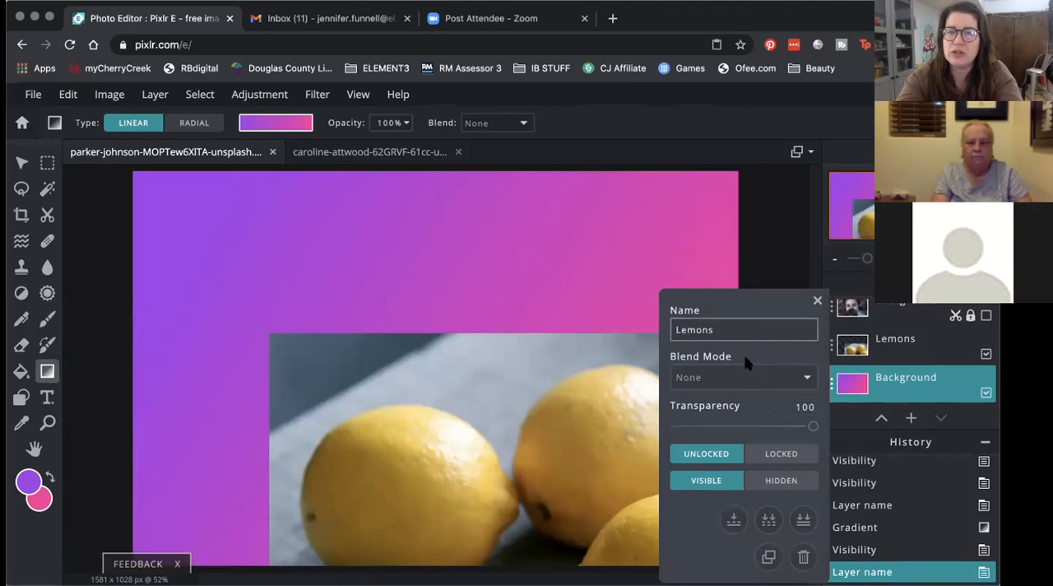
pyautogui.click(817, 301)
# Step: Try the Multiply, Screen, Overlay and Darken blend modes on the Lemons layer over the gradient
pyautogui.click(887, 332)
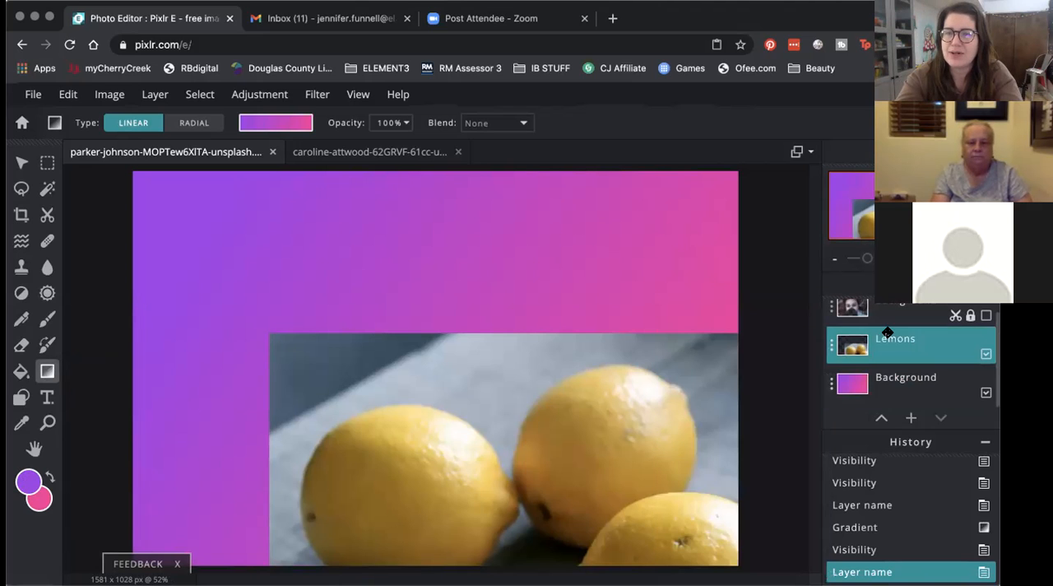
pyautogui.click(829, 346)
pyautogui.click(746, 378)
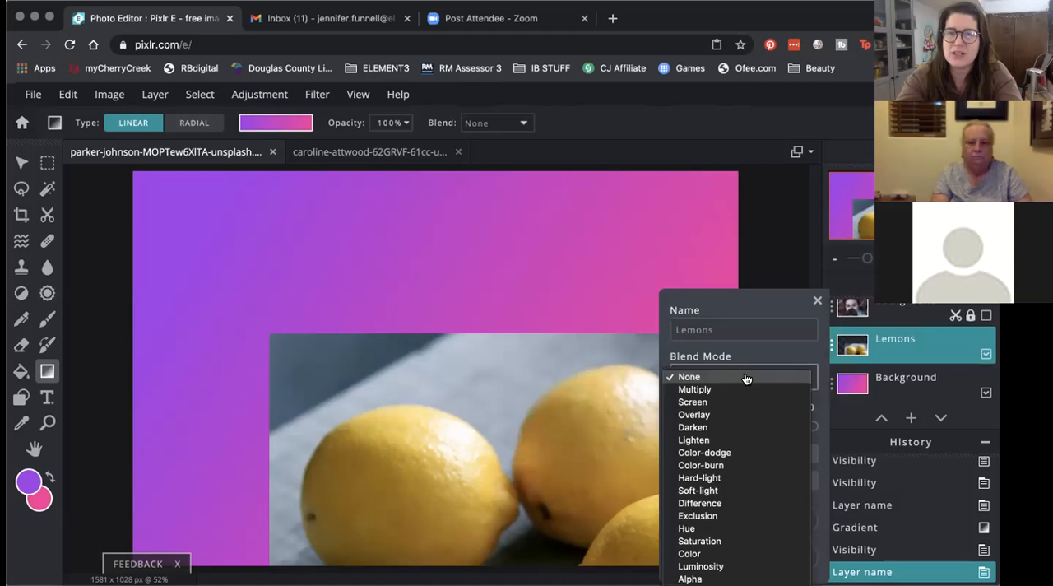
pyautogui.click(742, 390)
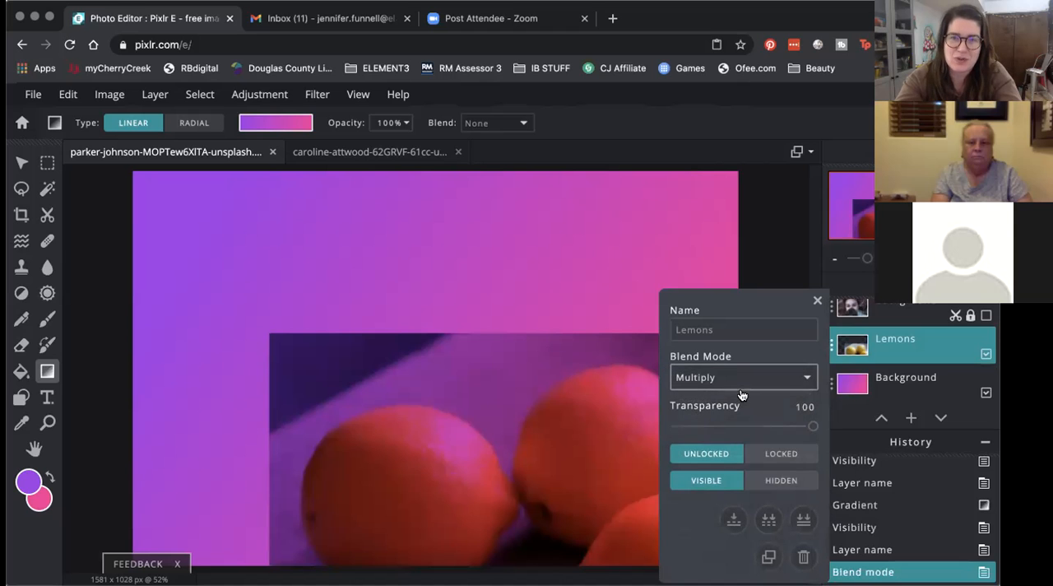
pyautogui.click(738, 380)
pyautogui.click(735, 390)
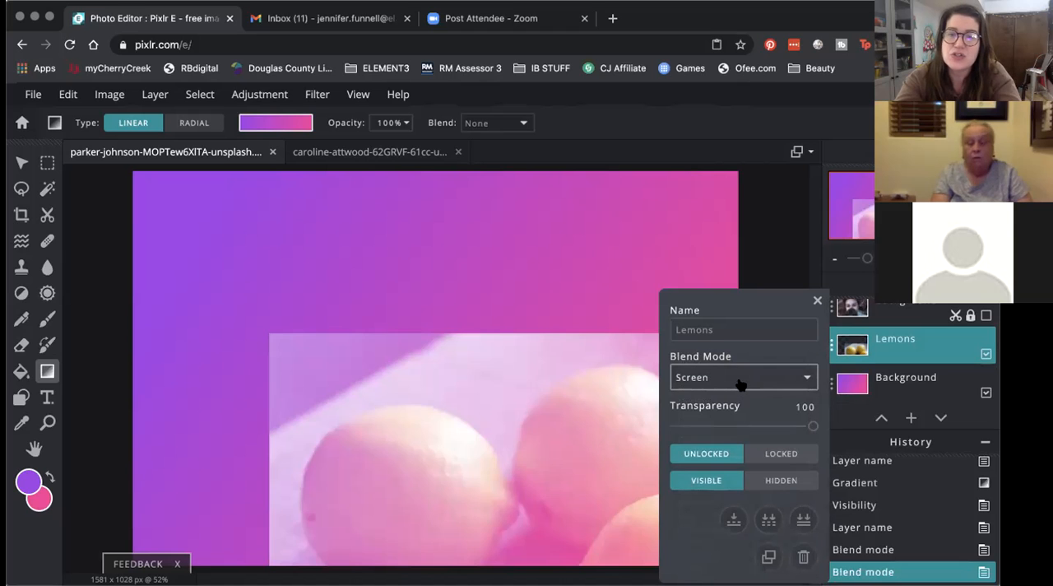
pyautogui.click(738, 381)
pyautogui.click(741, 376)
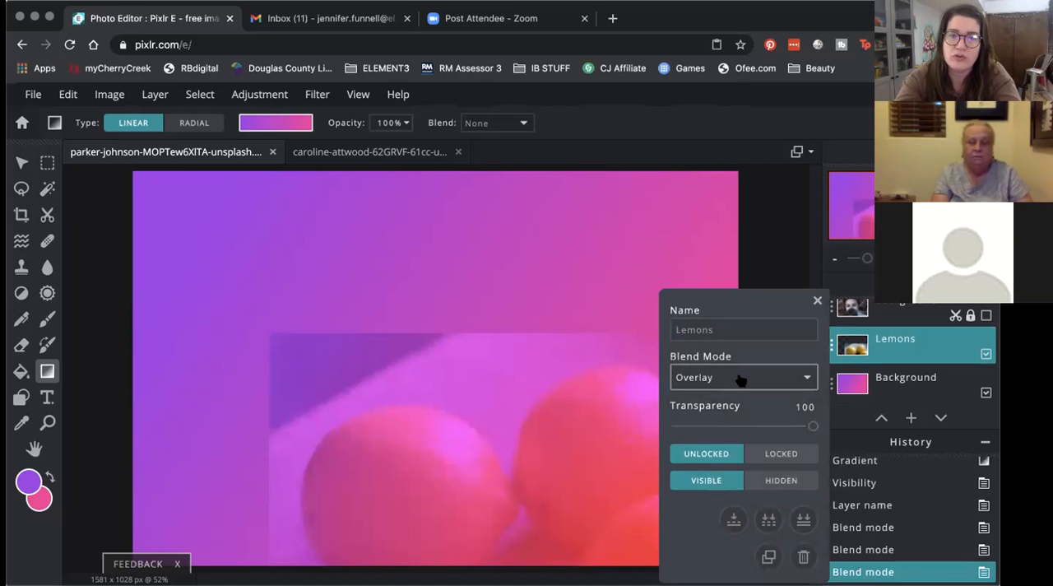
pyautogui.click(740, 378)
pyautogui.click(737, 393)
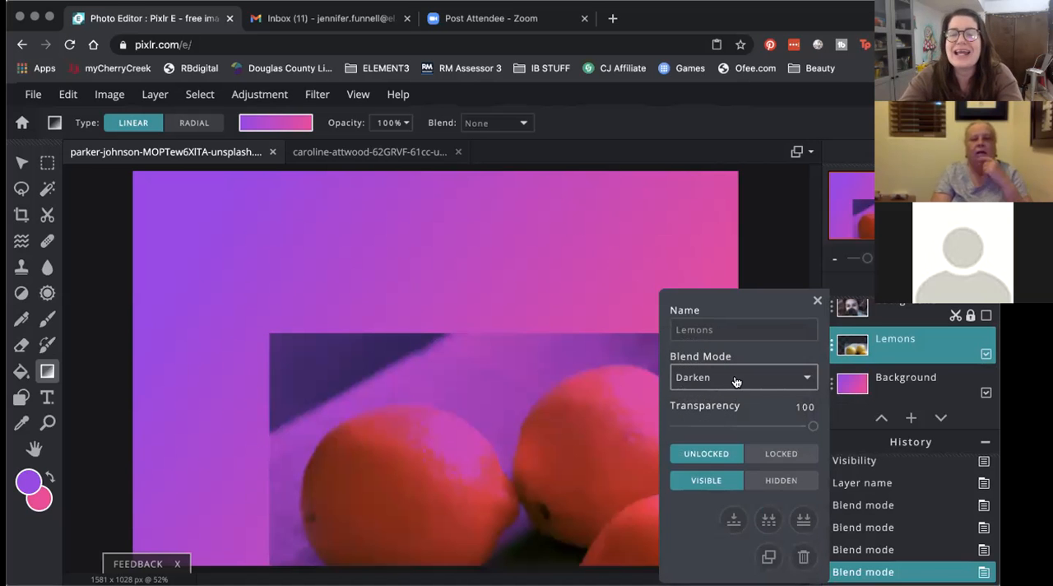
# Step: Try the Lighten, Color-dodge, Hard-light and Difference blend modes on the Lemons layer
pyautogui.click(735, 378)
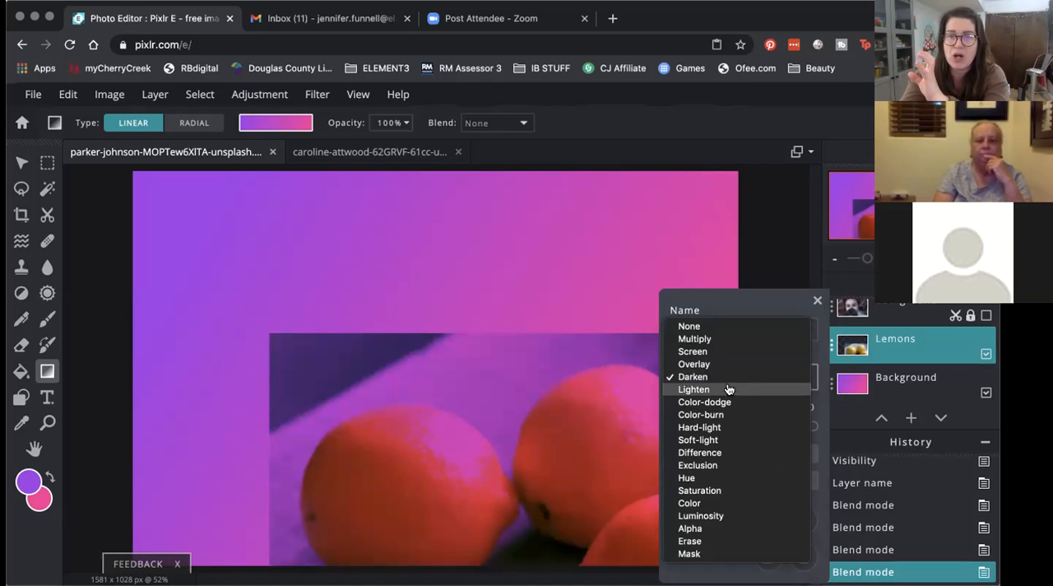
pyautogui.click(728, 389)
pyautogui.click(717, 379)
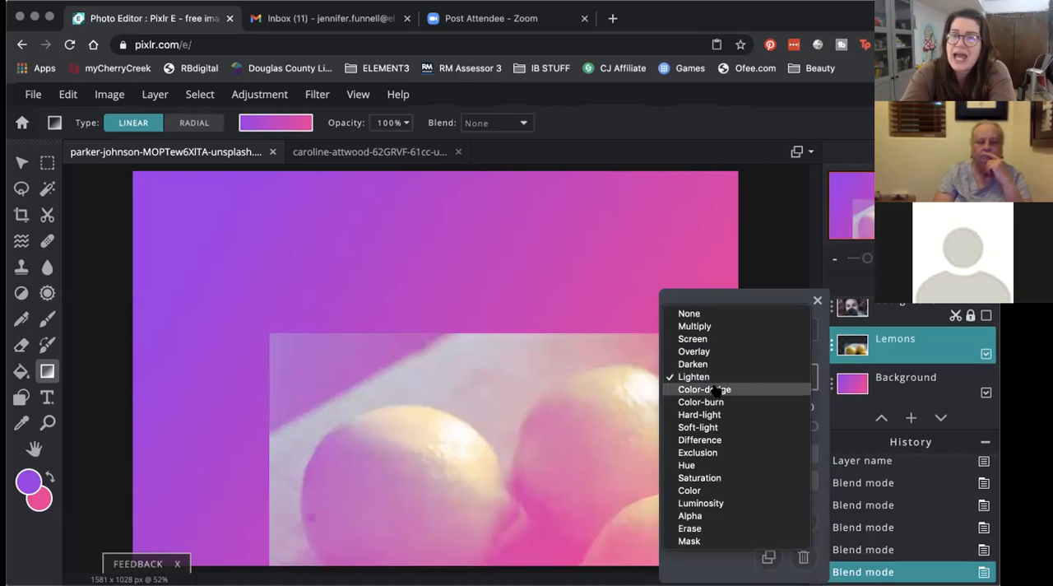
pyautogui.click(714, 389)
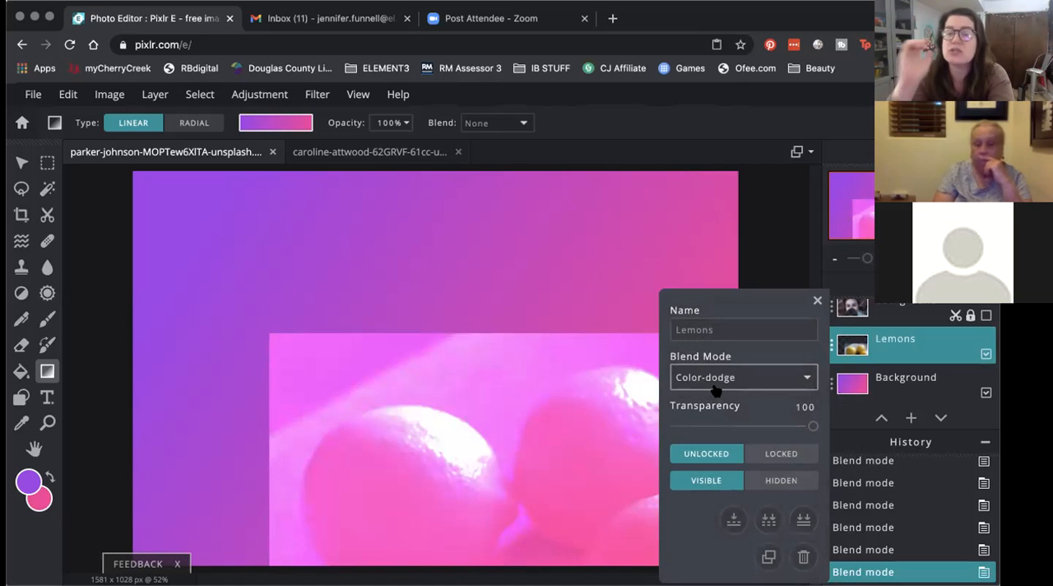
pyautogui.click(716, 390)
pyautogui.click(712, 401)
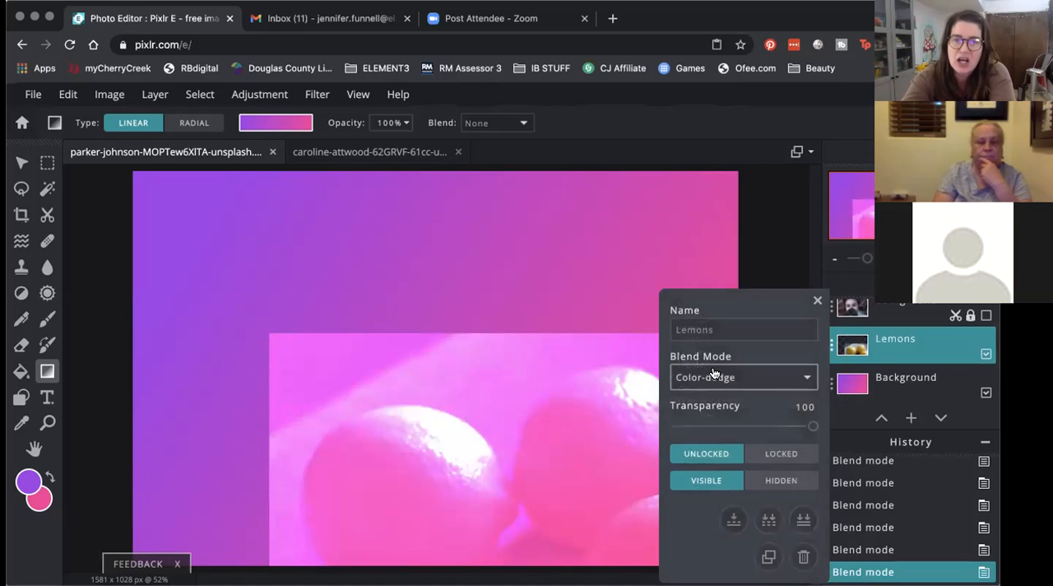
pyautogui.click(714, 378)
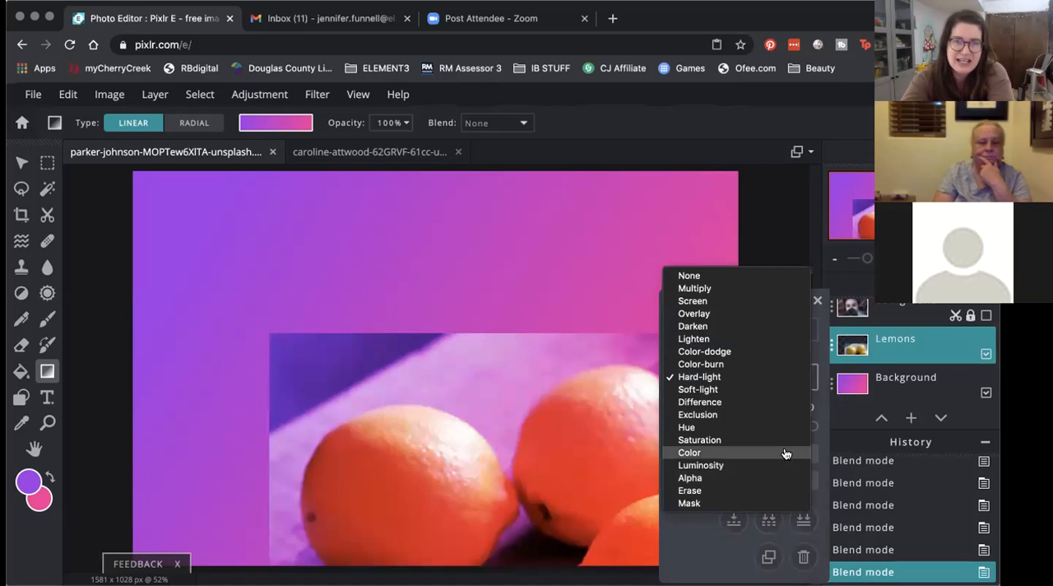
pyautogui.click(776, 403)
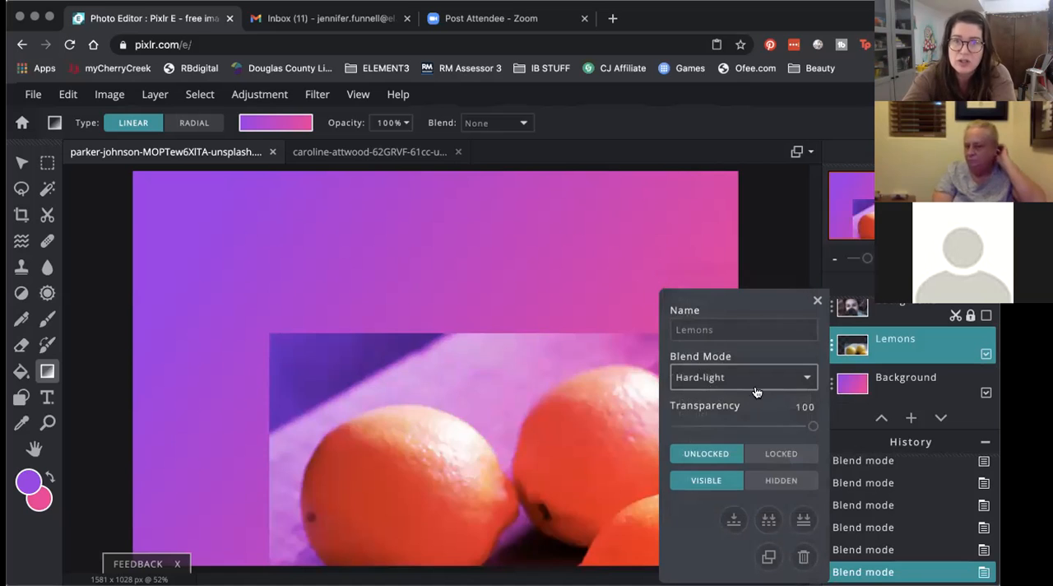
# Step: Try the Exclusion, Hue, Saturation and Color blend modes on the Lemons layer
pyautogui.click(743, 377)
pyautogui.click(744, 390)
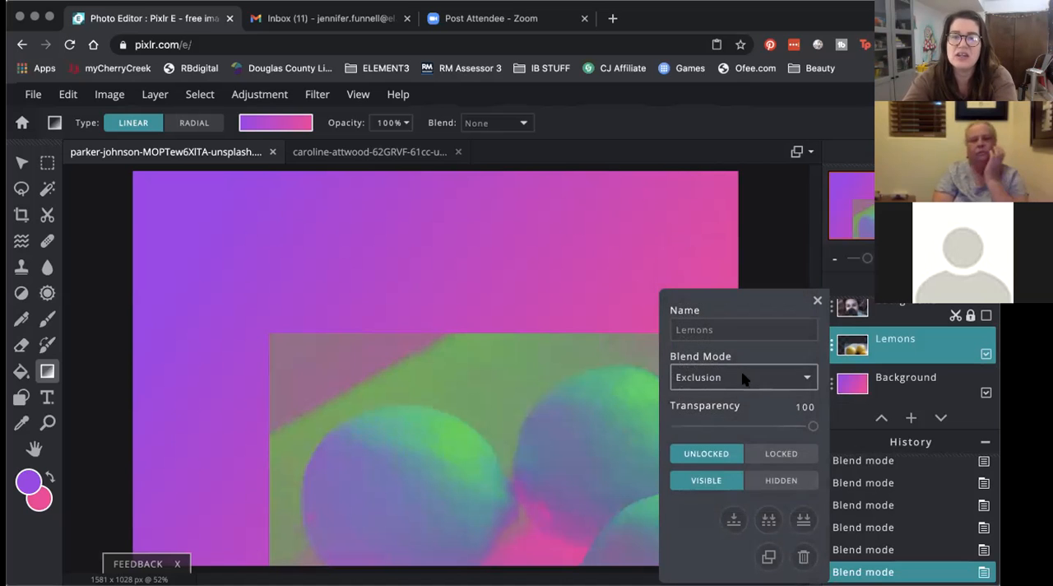
pyautogui.click(742, 377)
pyautogui.click(743, 390)
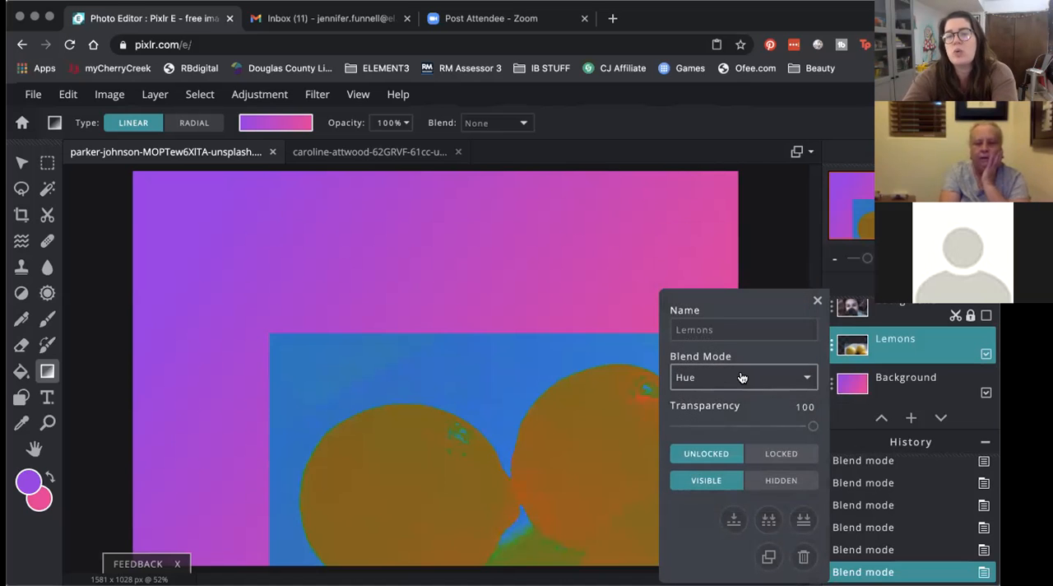
pyautogui.click(741, 376)
pyautogui.click(743, 389)
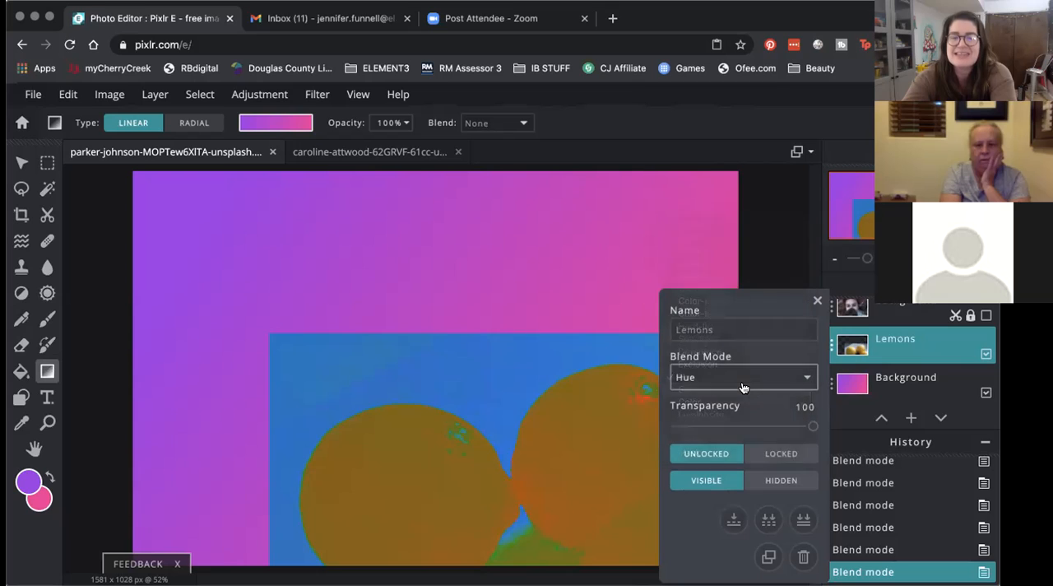
pyautogui.click(740, 376)
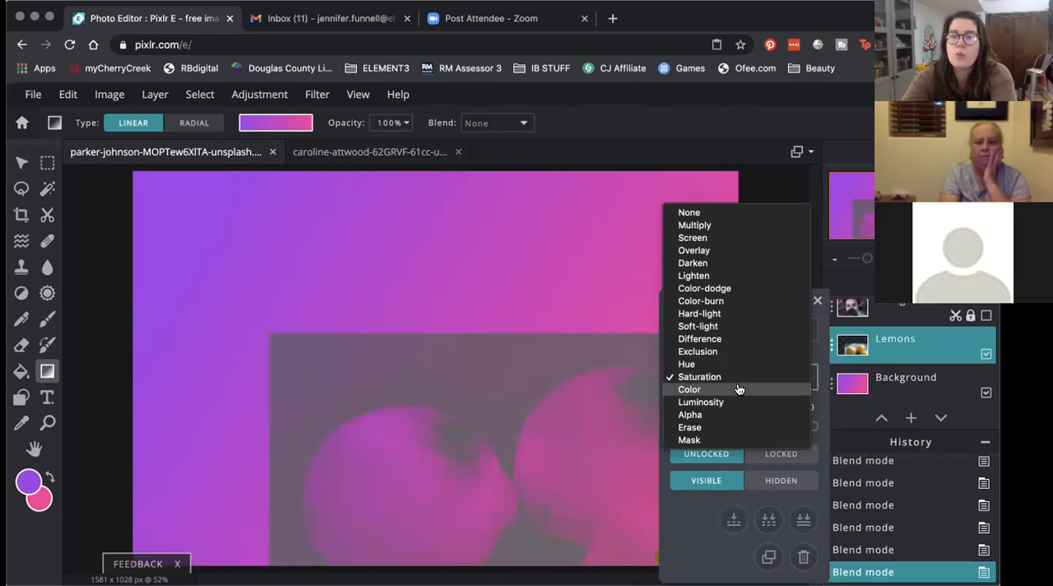
pyautogui.click(738, 388)
# Step: Try the Luminosity, Alpha, Erase and Mask blend modes on the Lemons layer, and return it to Multiply
pyautogui.click(738, 379)
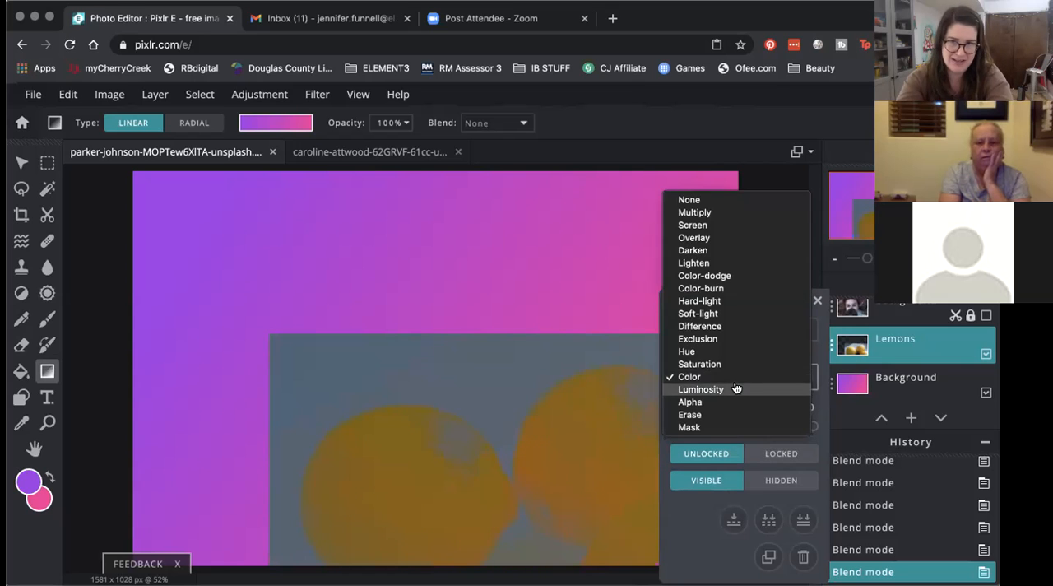
pyautogui.click(737, 387)
pyautogui.click(736, 378)
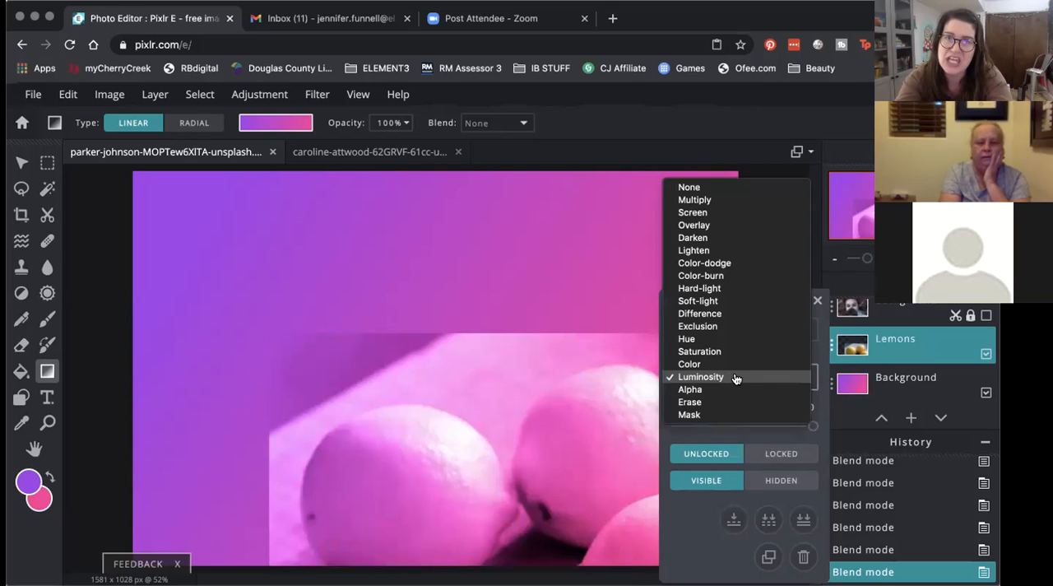
pyautogui.click(731, 389)
pyautogui.click(729, 374)
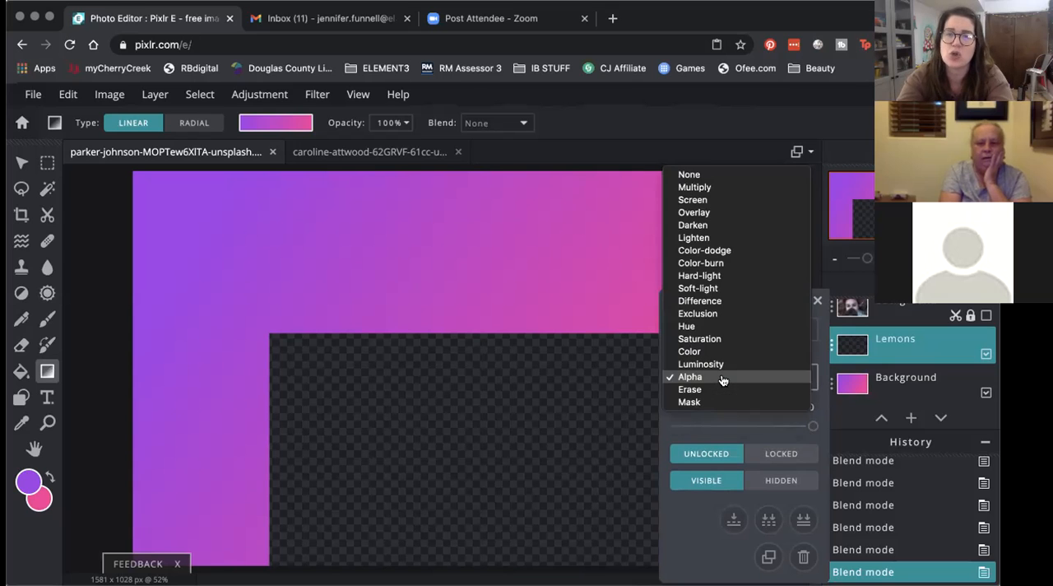
pyautogui.click(720, 390)
pyautogui.click(716, 376)
pyautogui.click(716, 377)
pyautogui.click(716, 379)
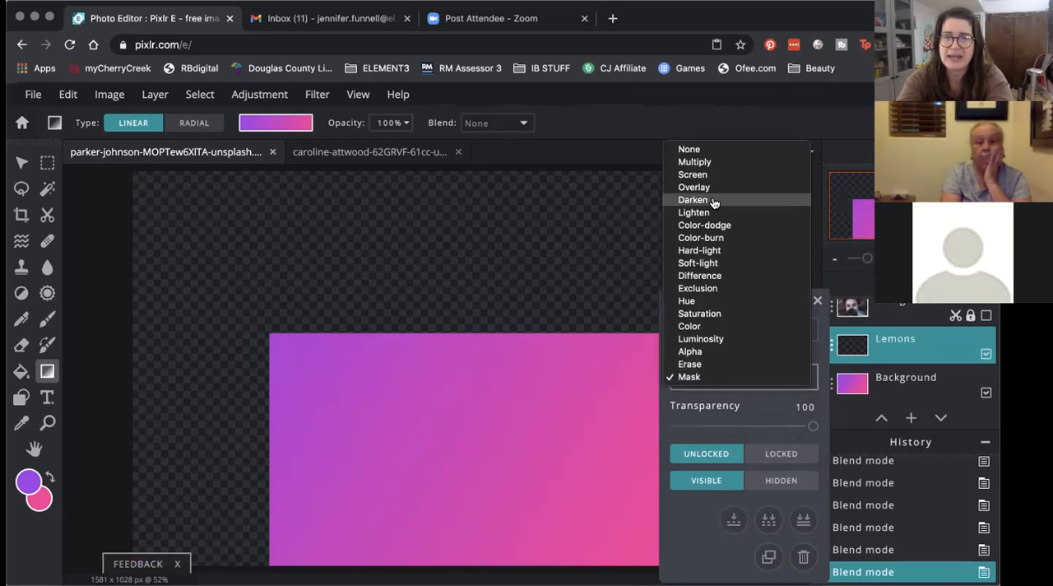
pyautogui.click(716, 162)
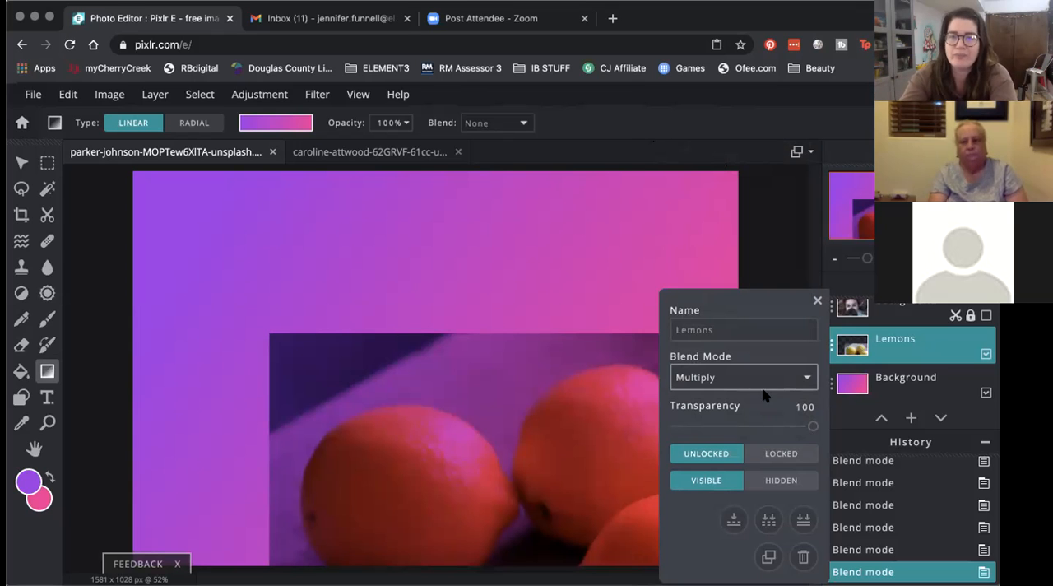
# Step: Reset the Lemons layer's blend mode to None and set its transparency to 65
pyautogui.click(717, 380)
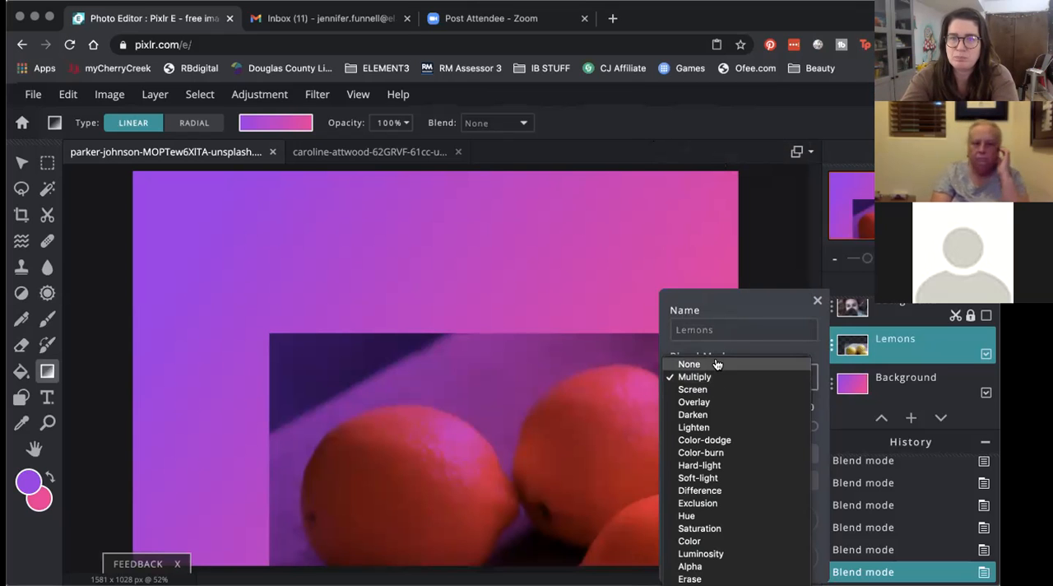
pyautogui.click(788, 318)
pyautogui.click(817, 301)
pyautogui.click(890, 312)
pyautogui.click(893, 346)
pyautogui.click(853, 340)
pyautogui.moveTo(812, 428); pyautogui.dragTo(765, 429)
pyautogui.click(817, 300)
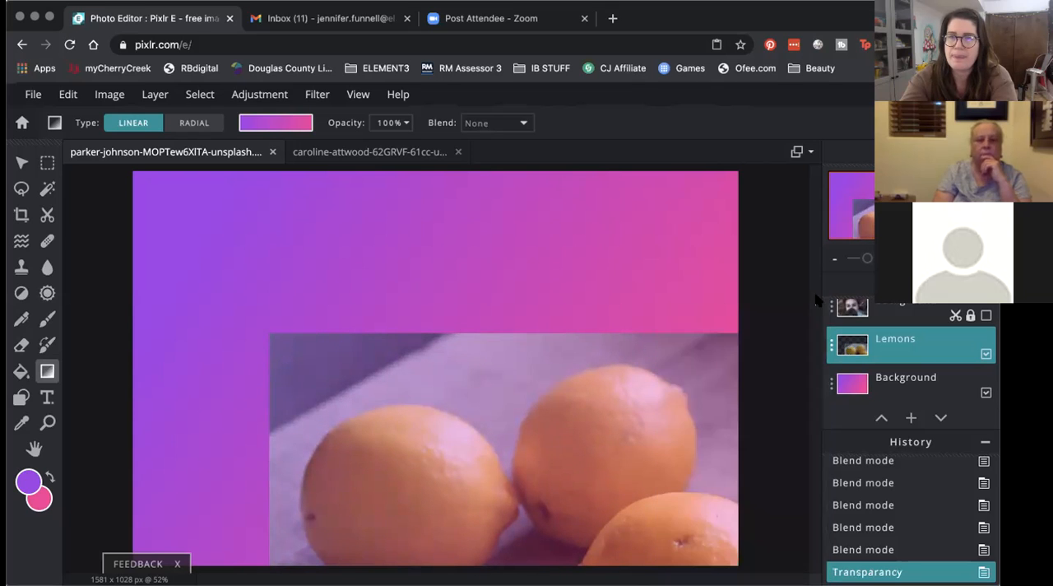
# Step: Select the portrait layer and make it visible over the lemons and gradient
pyautogui.click(974, 323)
pyautogui.click(984, 317)
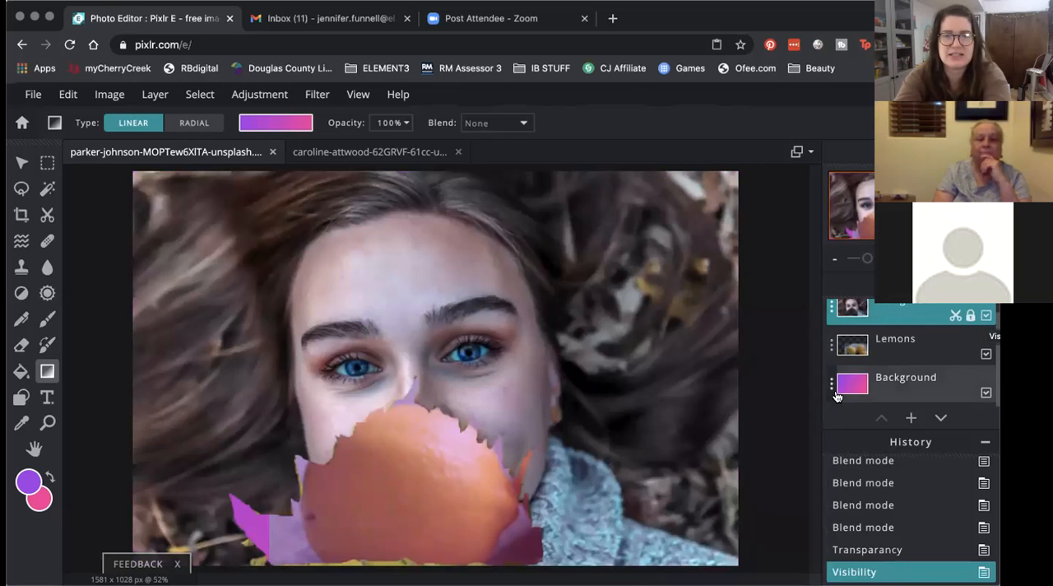
# Step: Delete the Lemons layer and the portrait layer, leaving only the gradient Background layer
pyautogui.click(907, 340)
pyautogui.click(907, 340)
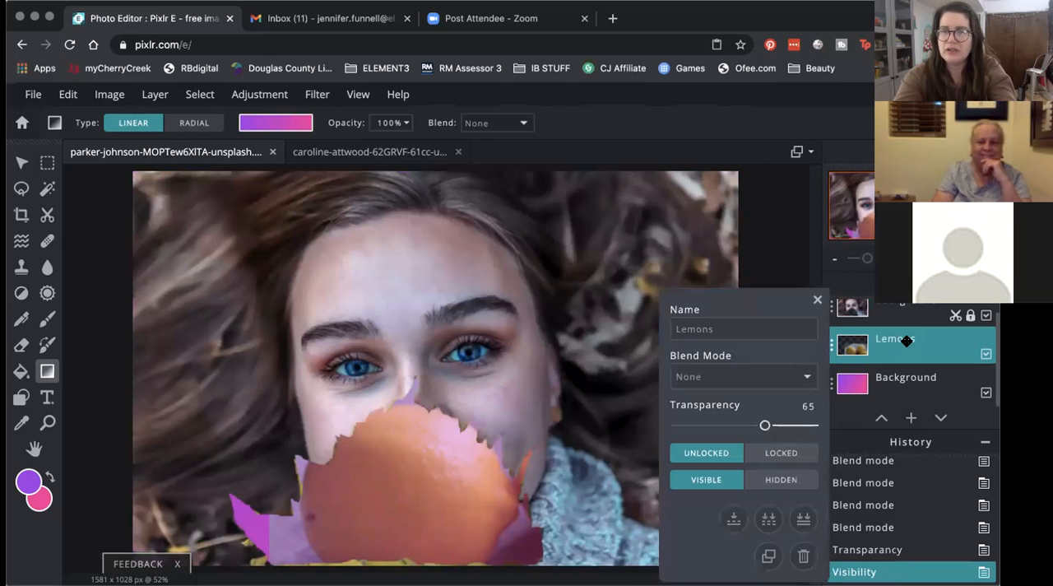
pyautogui.click(803, 556)
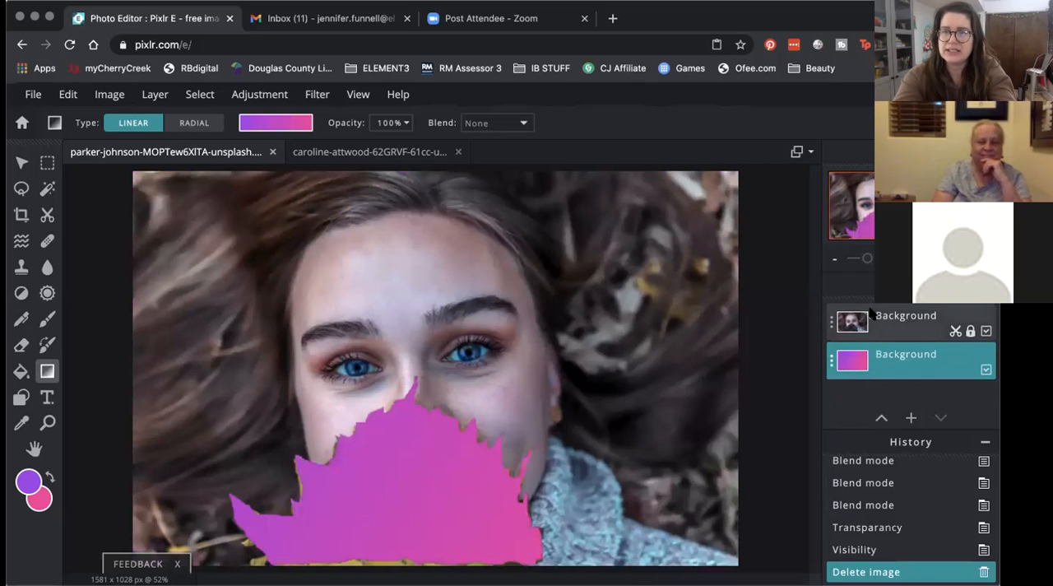
pyautogui.click(802, 555)
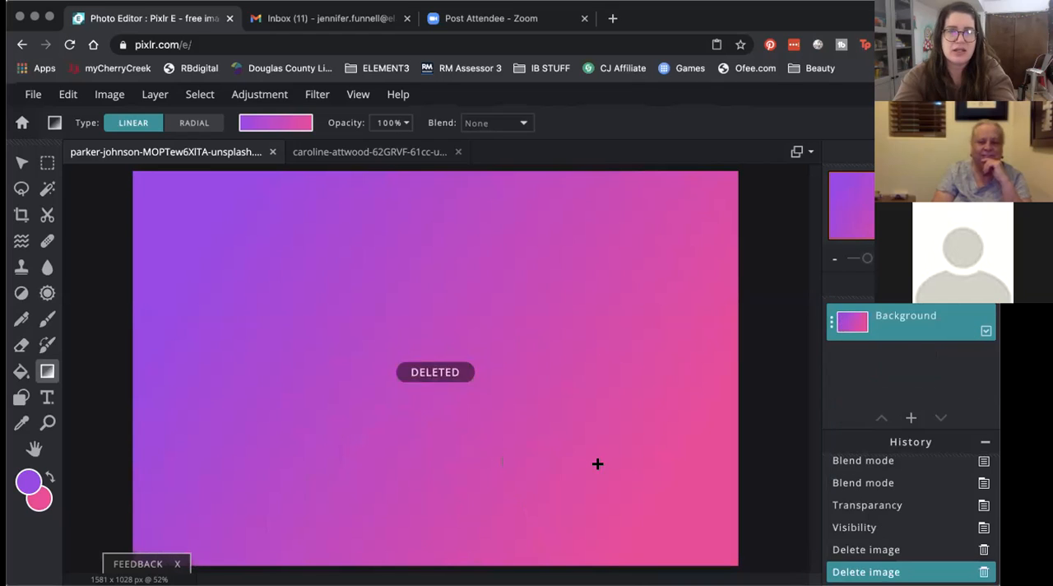
# Step: Open the pale close-up photo showing both eyes from the SAMPLE PHOTOS folder, pre-resized to Full HD at 1920 x 1081
pyautogui.click(33, 93)
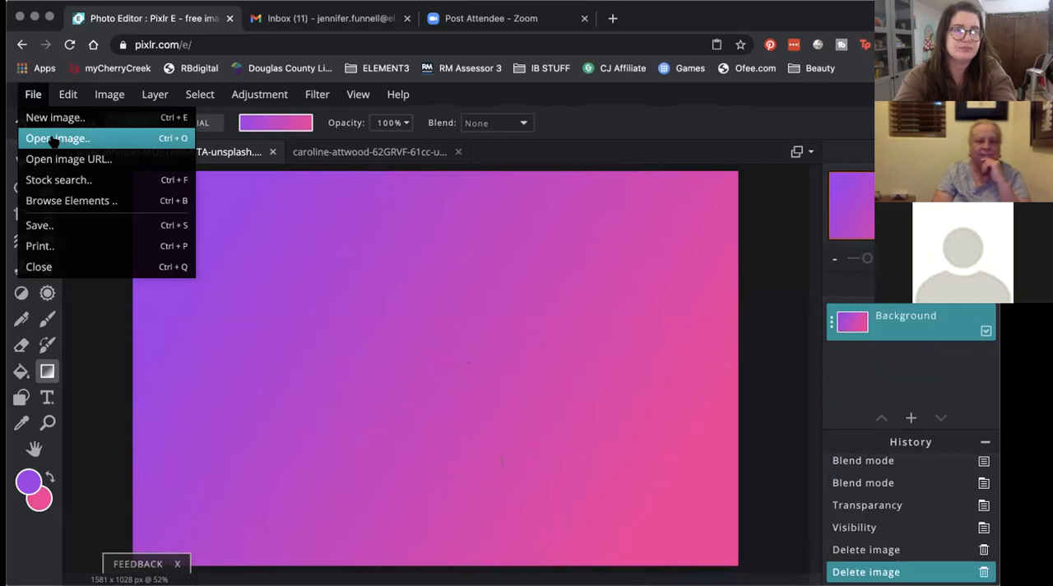
pyautogui.click(51, 118)
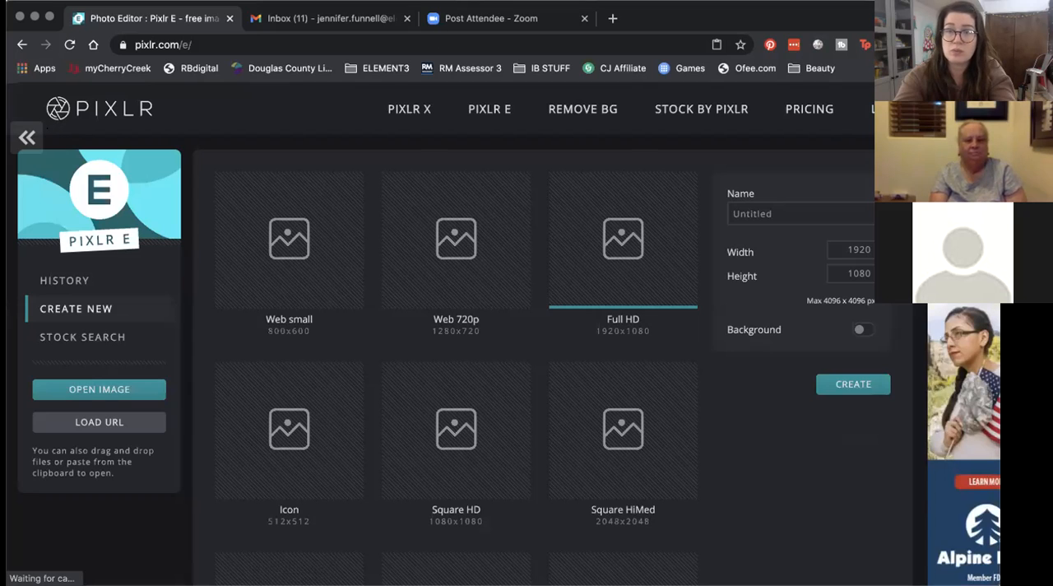
pyautogui.click(96, 394)
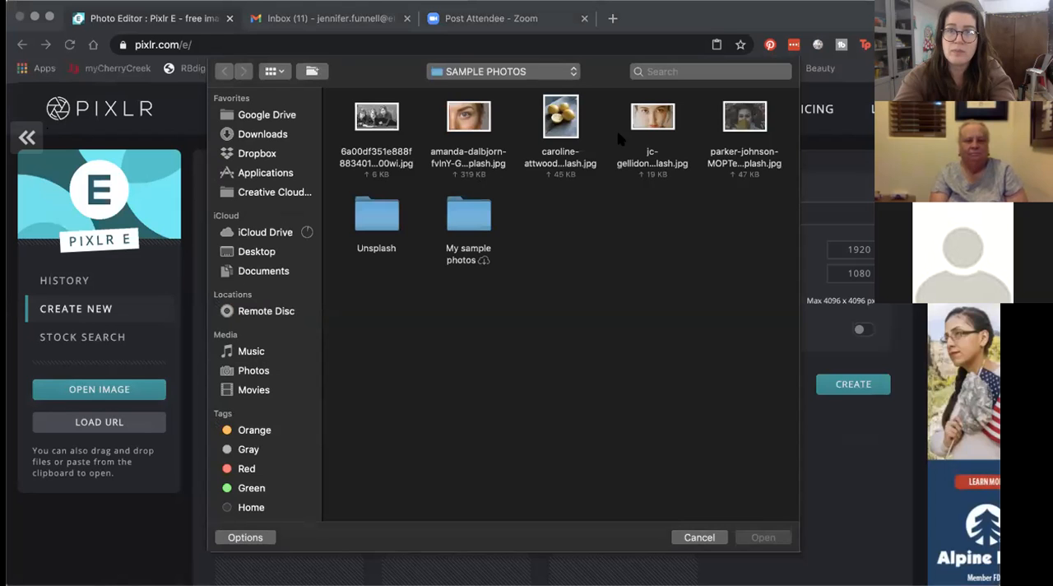
pyautogui.doubleClick(646, 122)
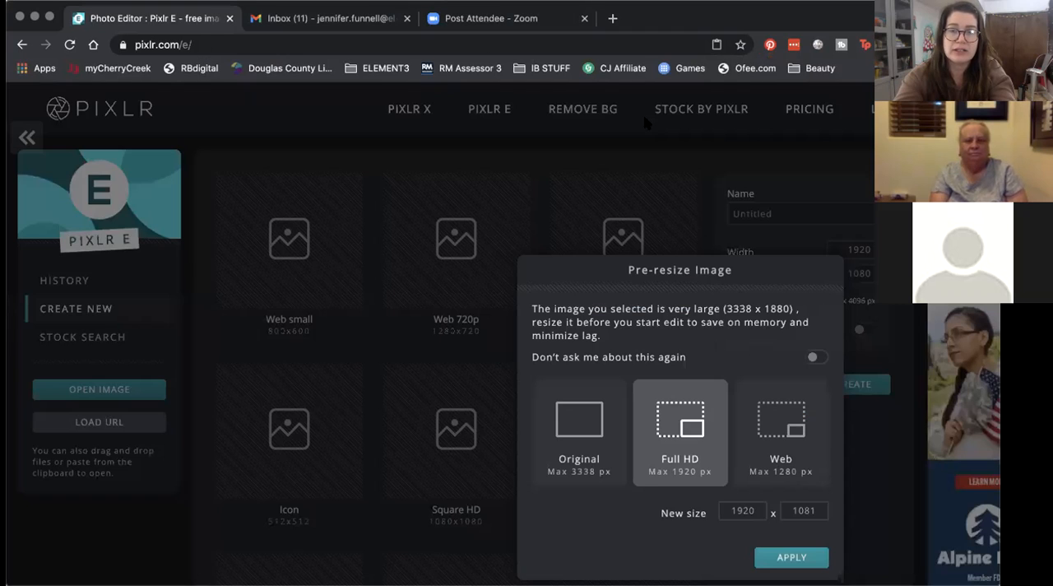
pyautogui.click(791, 556)
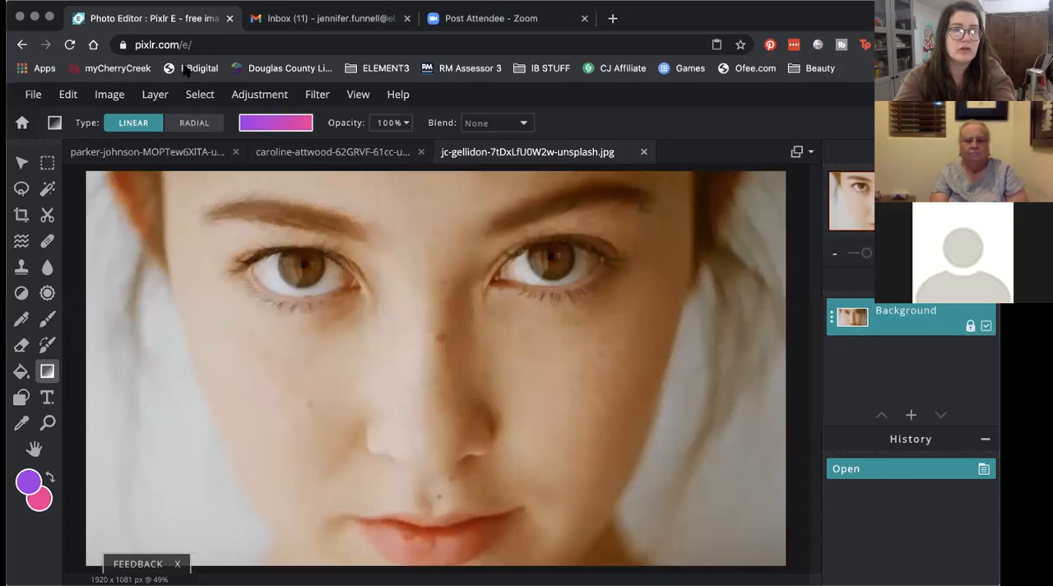
# Step: Select the whole face photo and copy it
pyautogui.click(188, 96)
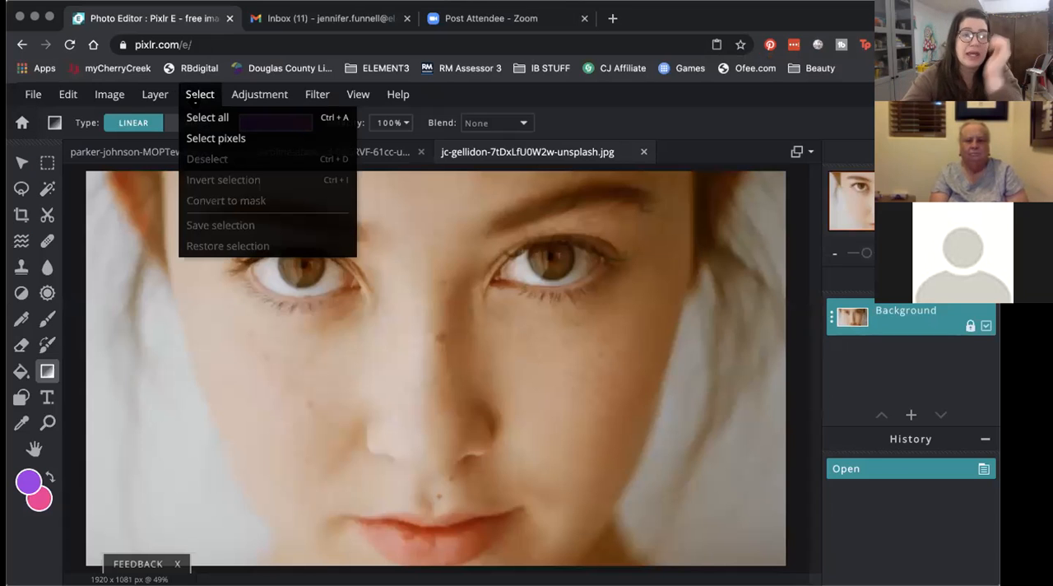
pyautogui.click(200, 117)
pyautogui.click(68, 93)
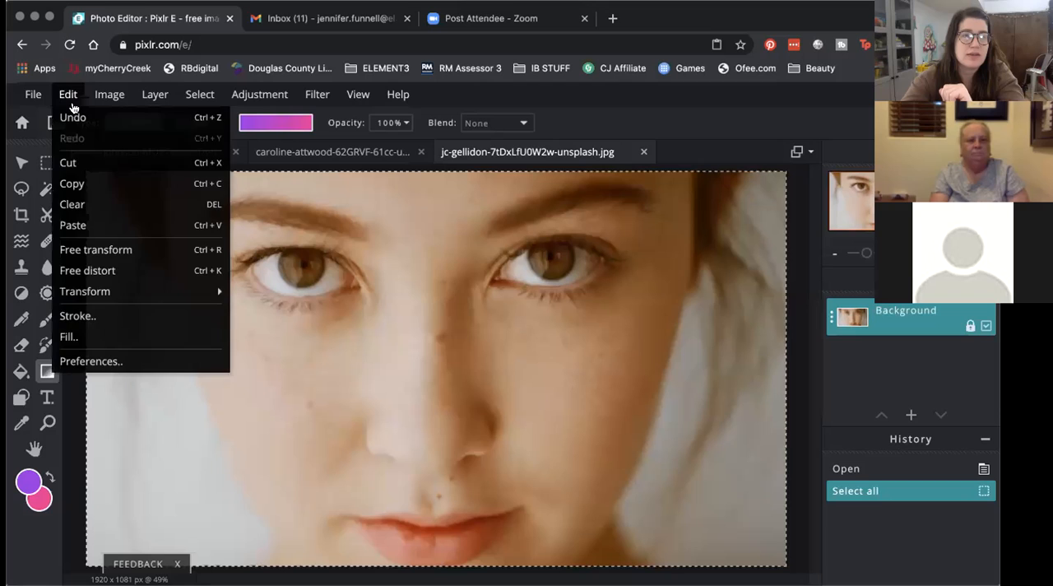
pyautogui.click(72, 160)
pyautogui.click(199, 95)
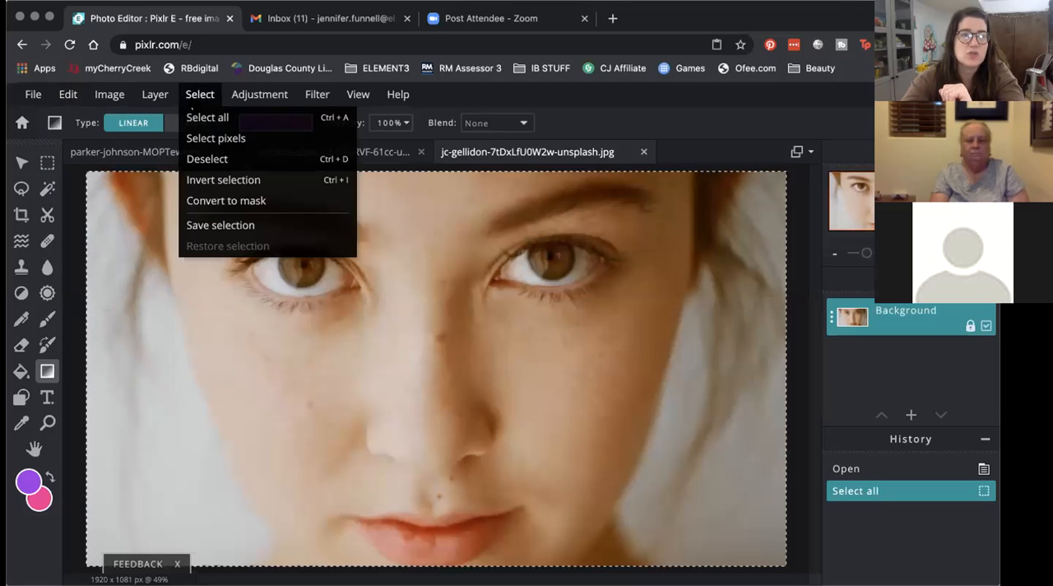
pyautogui.click(197, 95)
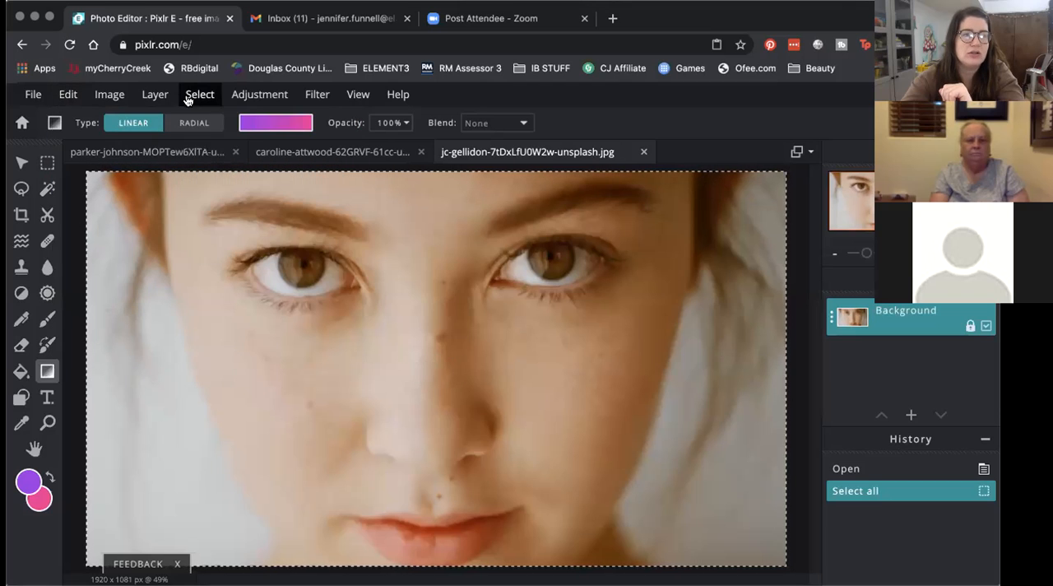
pyautogui.click(67, 94)
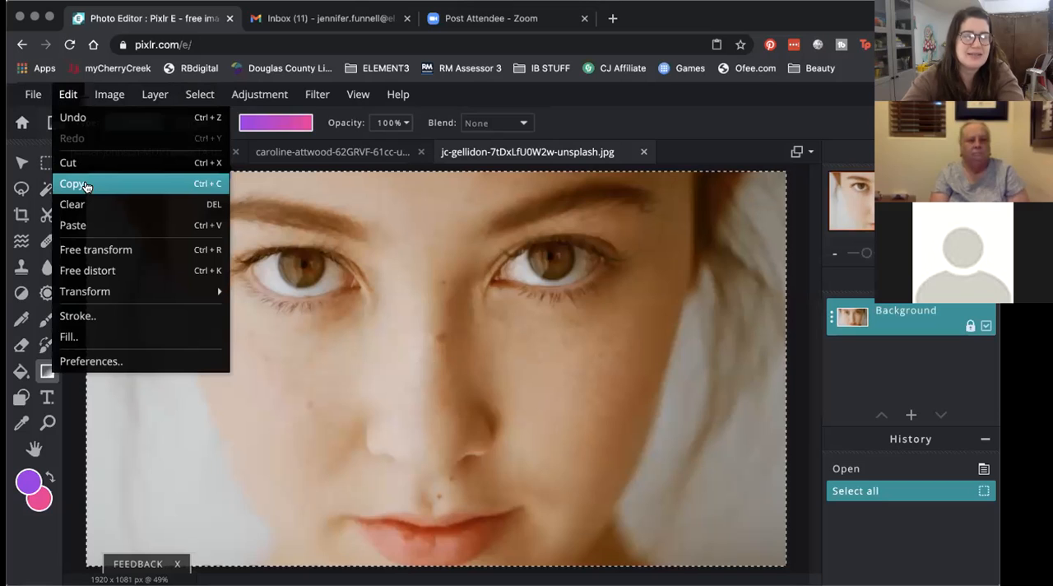
pyautogui.click(67, 94)
# Step: Paste the copied face photo as a new layer into the purple-to-pink gradient document
pyautogui.click(103, 153)
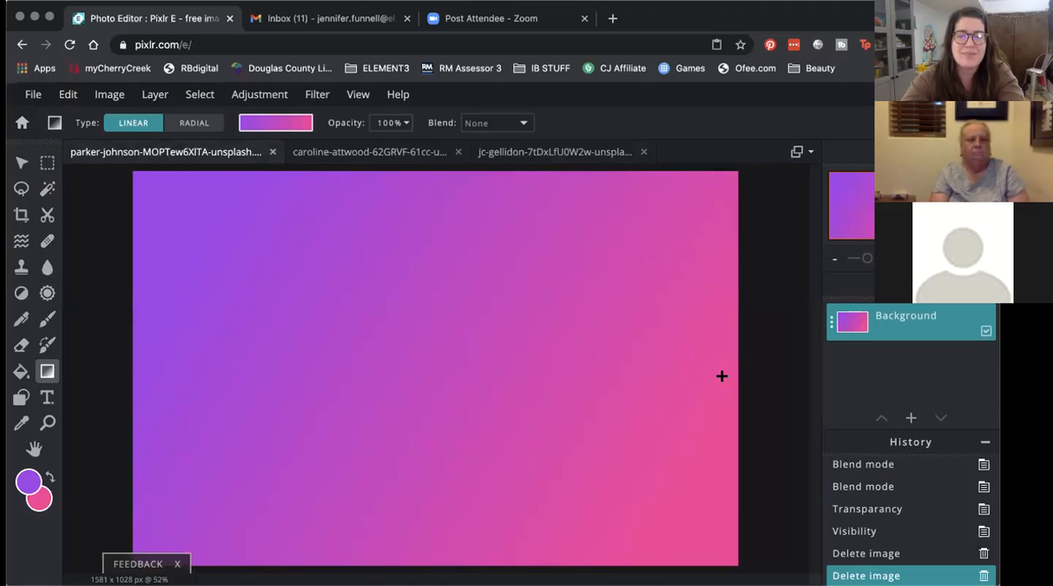
pyautogui.click(68, 93)
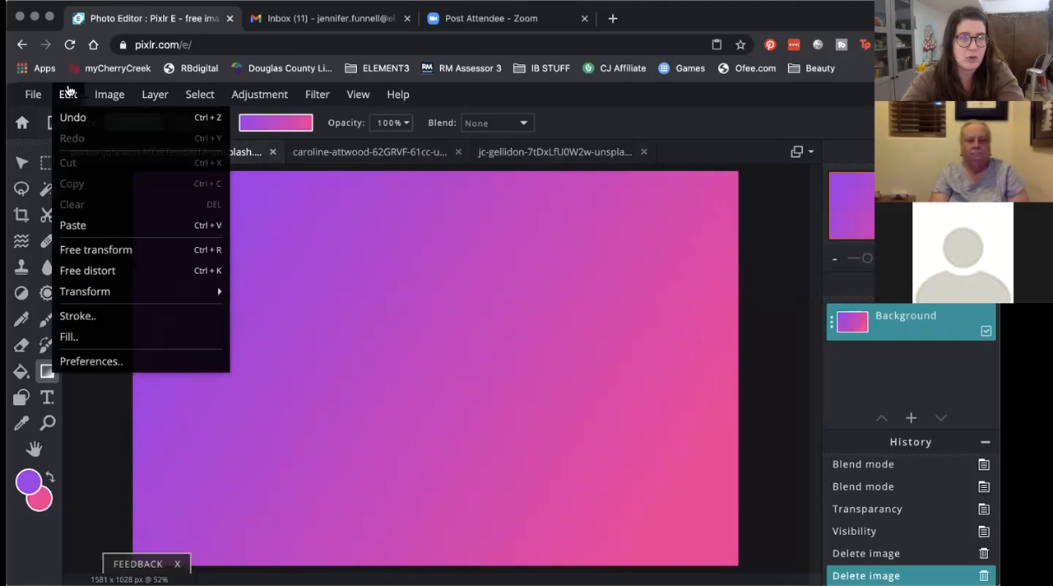
pyautogui.click(73, 225)
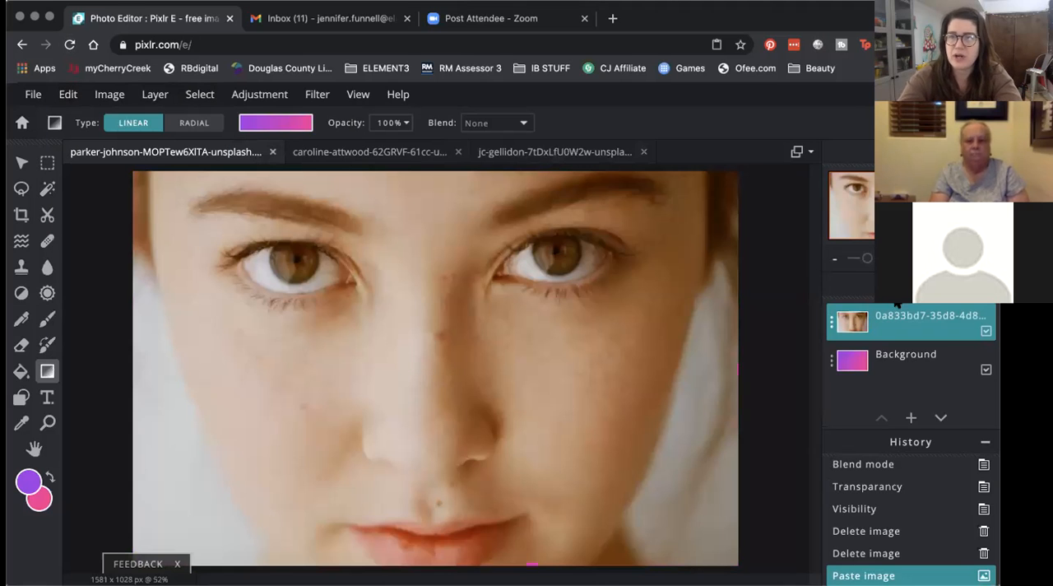
# Step: Rename the pasted face layer as Girl
pyautogui.click(830, 320)
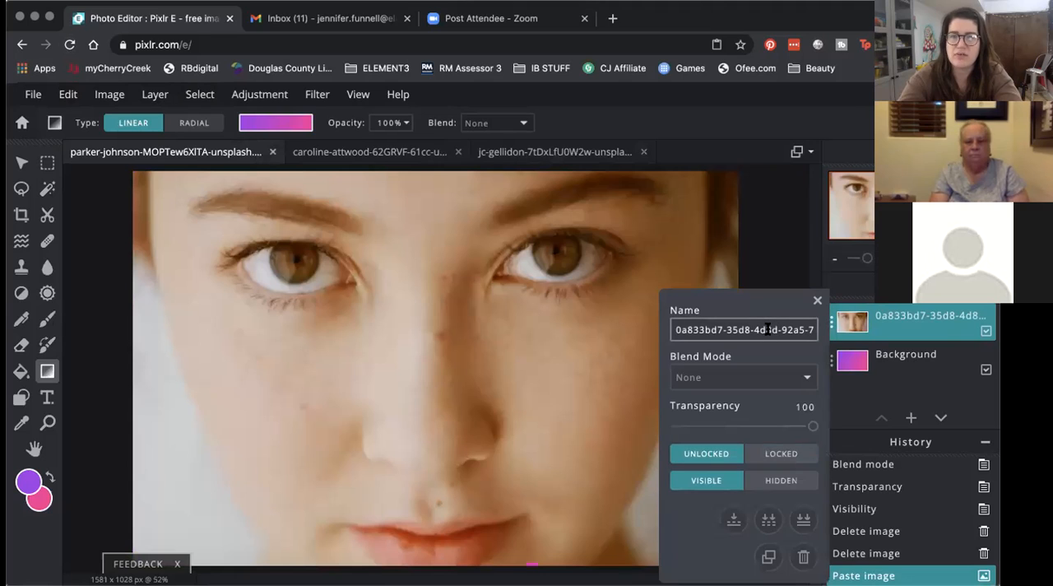
pyautogui.tripleClick(673, 328)
pyautogui.write('Gor')
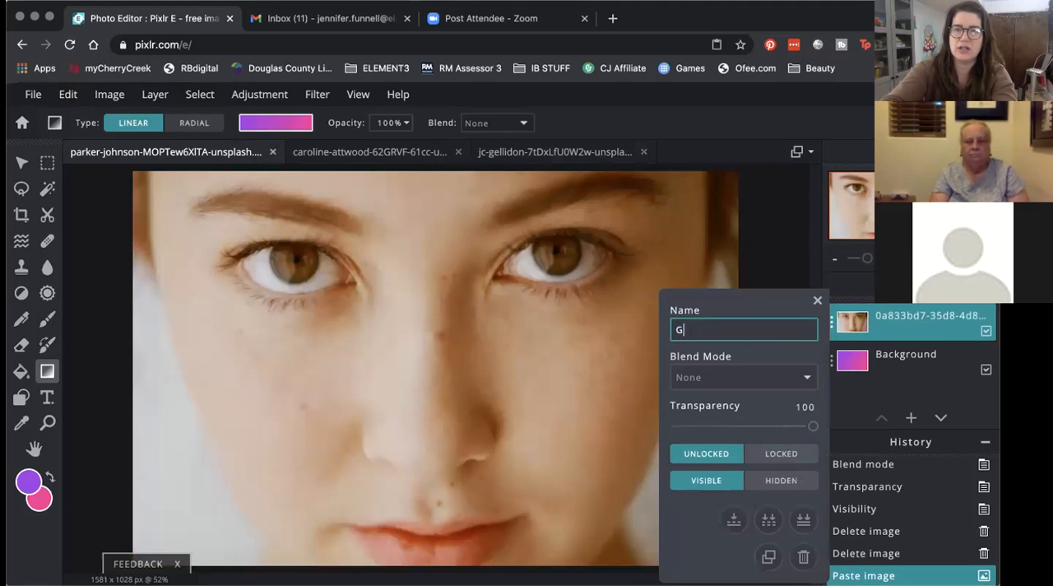
pyautogui.click(816, 300)
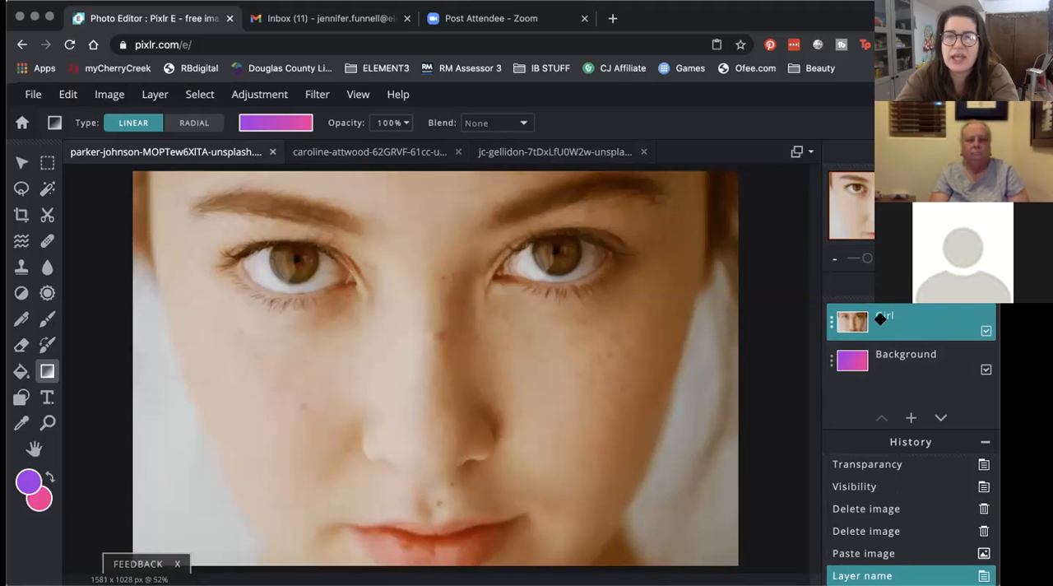
# Step: Try the Multiply, Screen, Overlay and Darken blend modes on the Girl layer
pyautogui.click(832, 324)
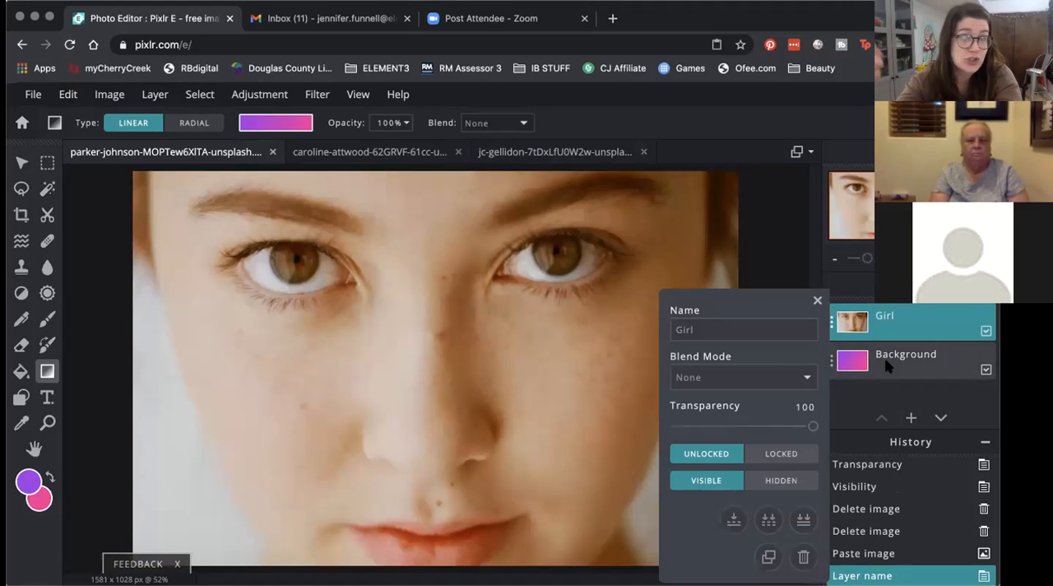
pyautogui.moveTo(819, 425)
pyautogui.mouseDown()
pyautogui.moveTo(778, 426)
pyautogui.moveTo(814, 425)
pyautogui.mouseUp()
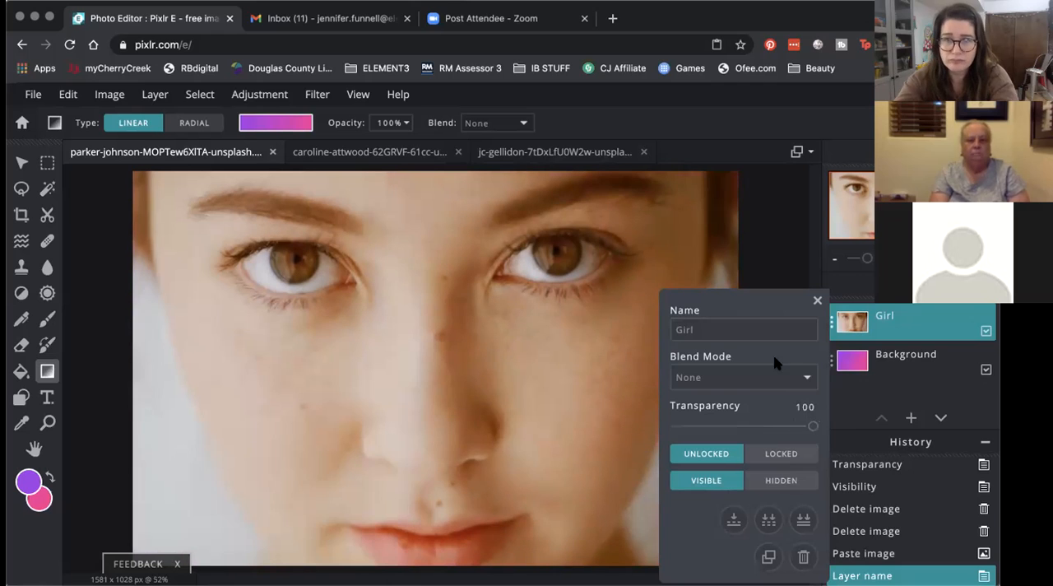
pyautogui.click(769, 379)
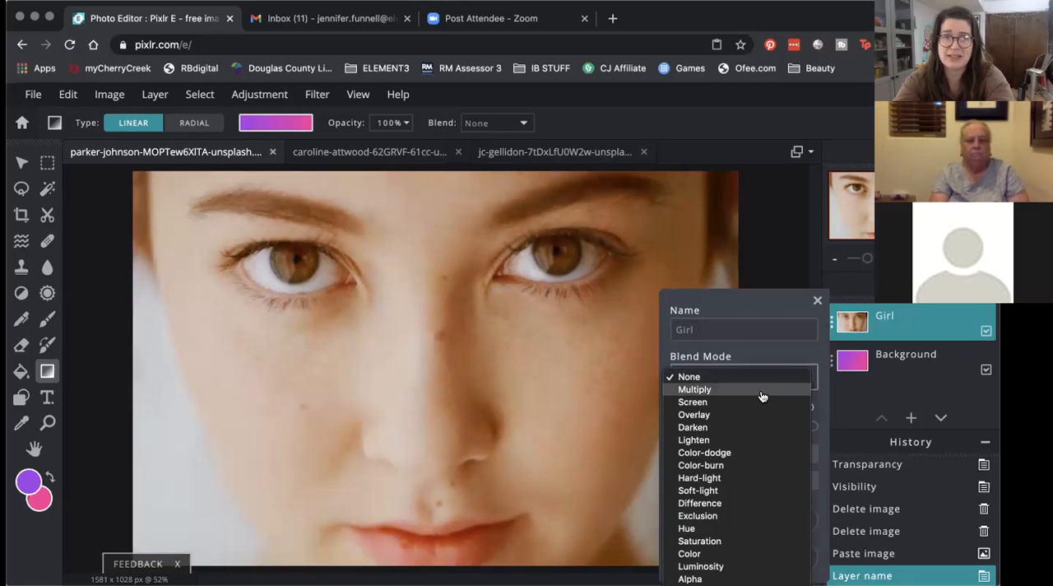
pyautogui.click(761, 392)
pyautogui.click(733, 375)
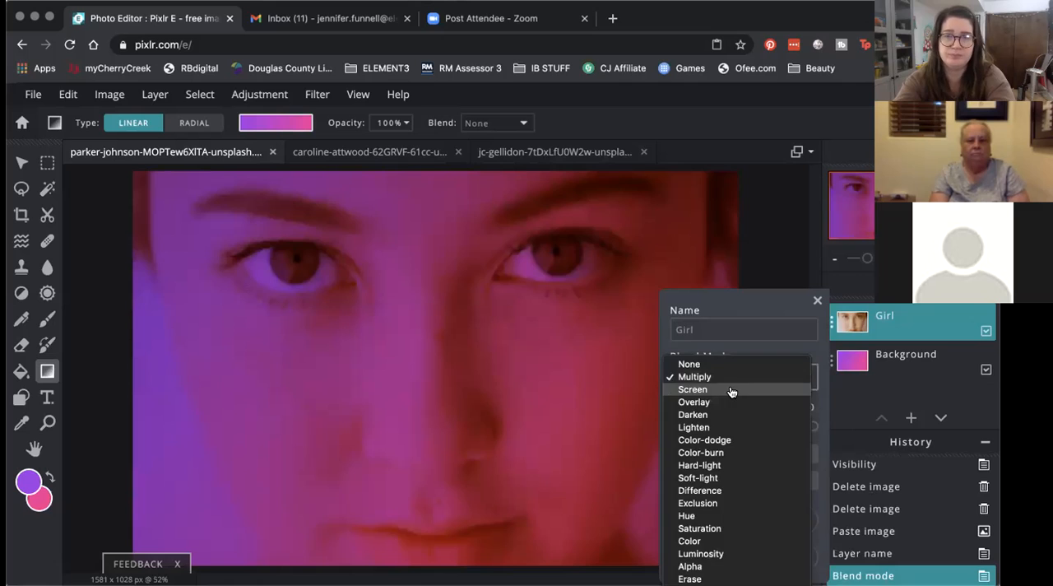
pyautogui.click(730, 391)
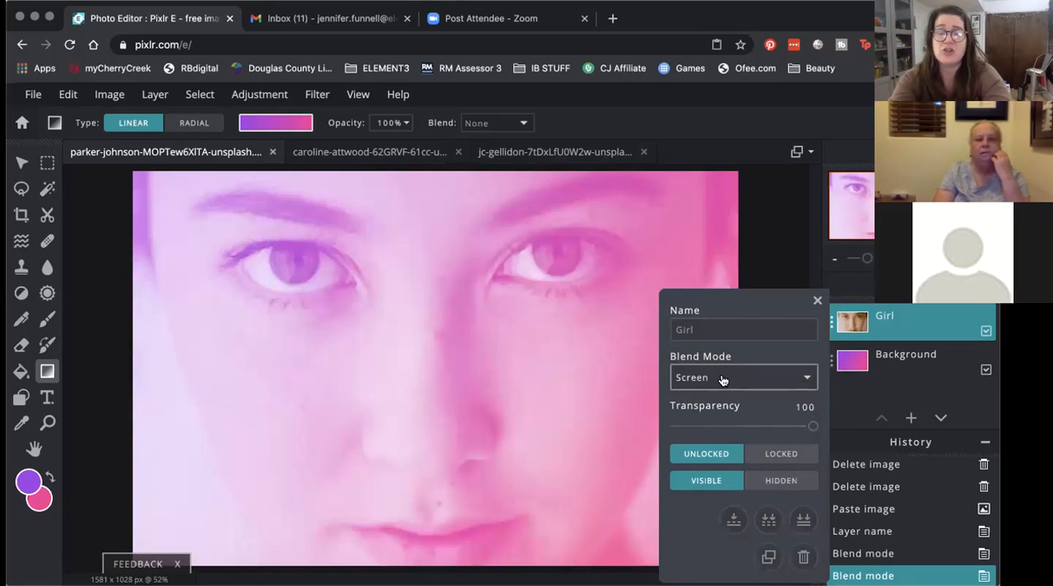
pyautogui.click(727, 380)
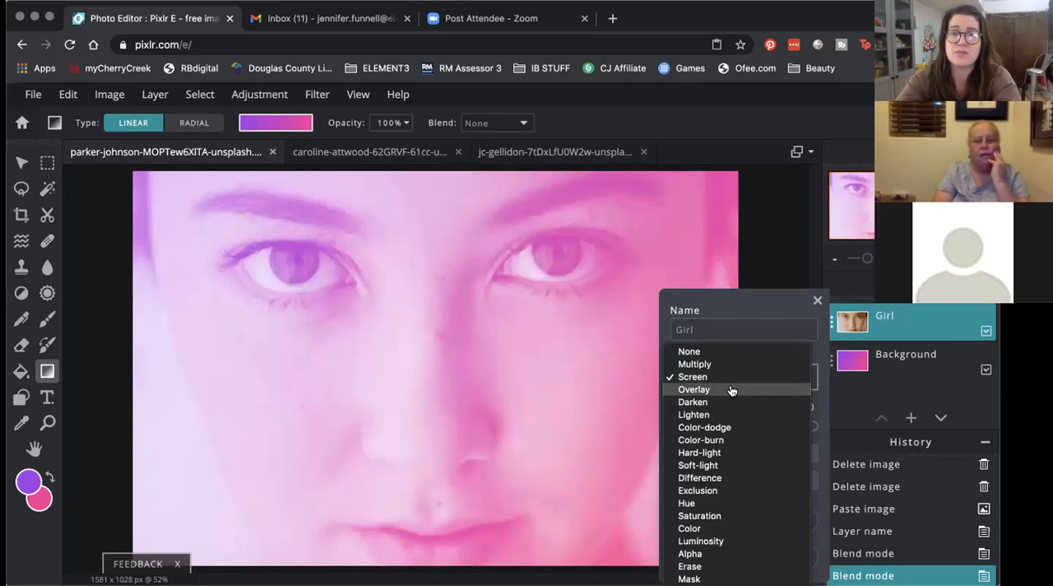
pyautogui.click(730, 390)
pyautogui.click(730, 374)
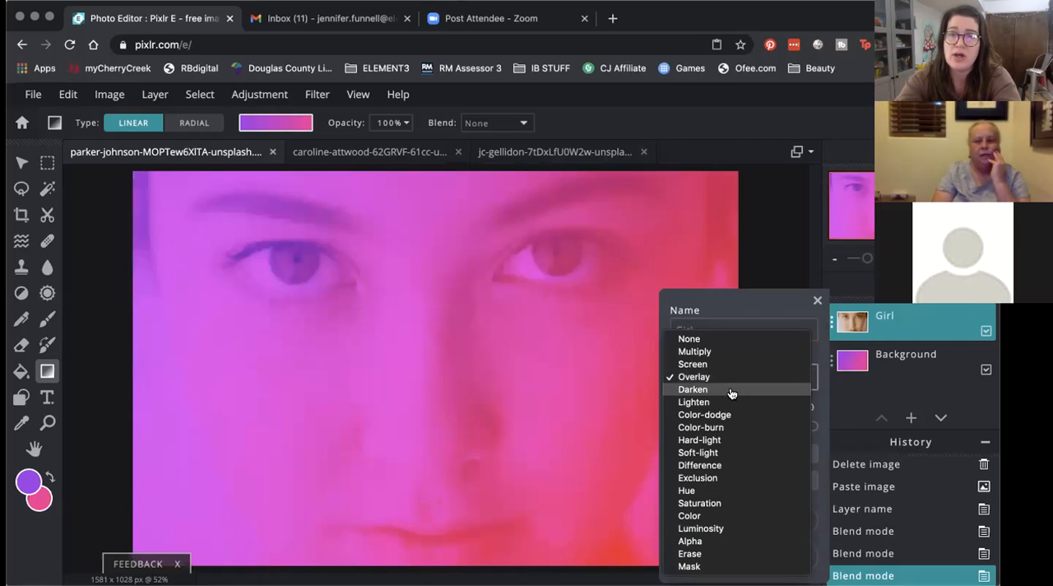
pyautogui.click(730, 390)
# Step: Set the Girl layer's blend mode to Lighten and close its layer settings
pyautogui.click(729, 378)
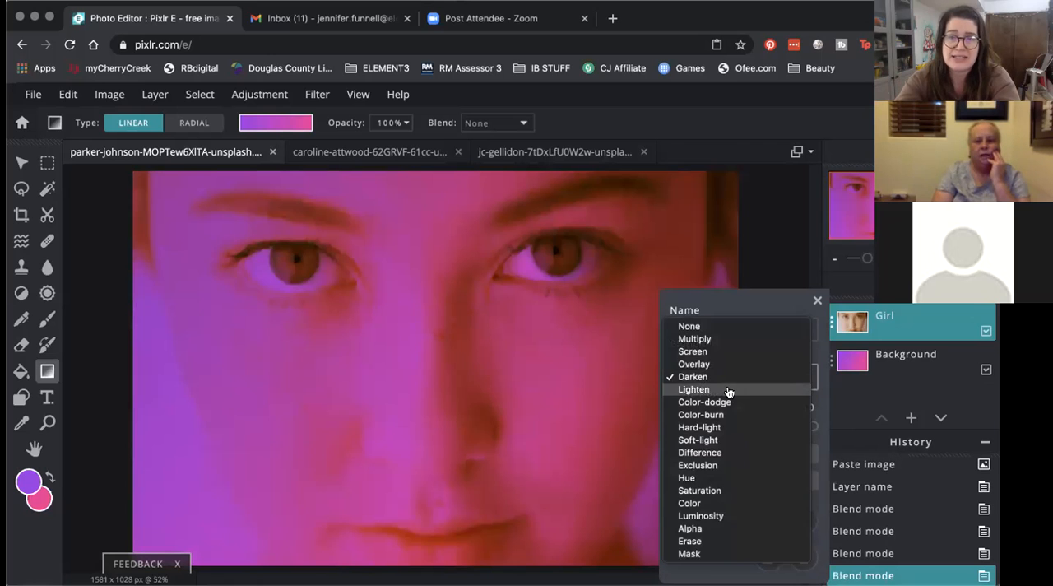
pyautogui.click(728, 390)
pyautogui.click(817, 301)
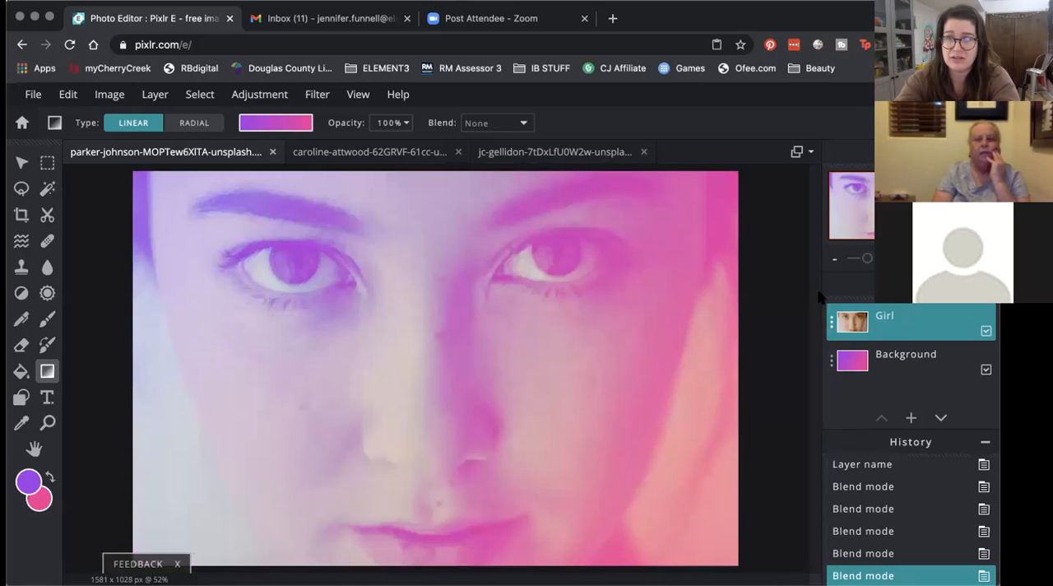
# Step: Select the Background layer and set the foreground color to dark blue #2913B6
pyautogui.click(902, 359)
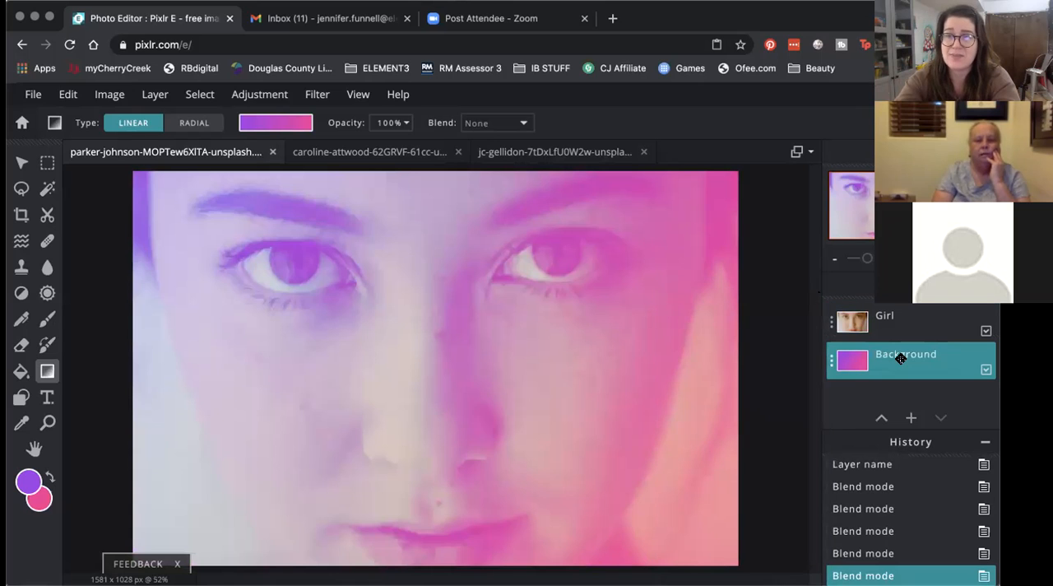
pyautogui.click(23, 485)
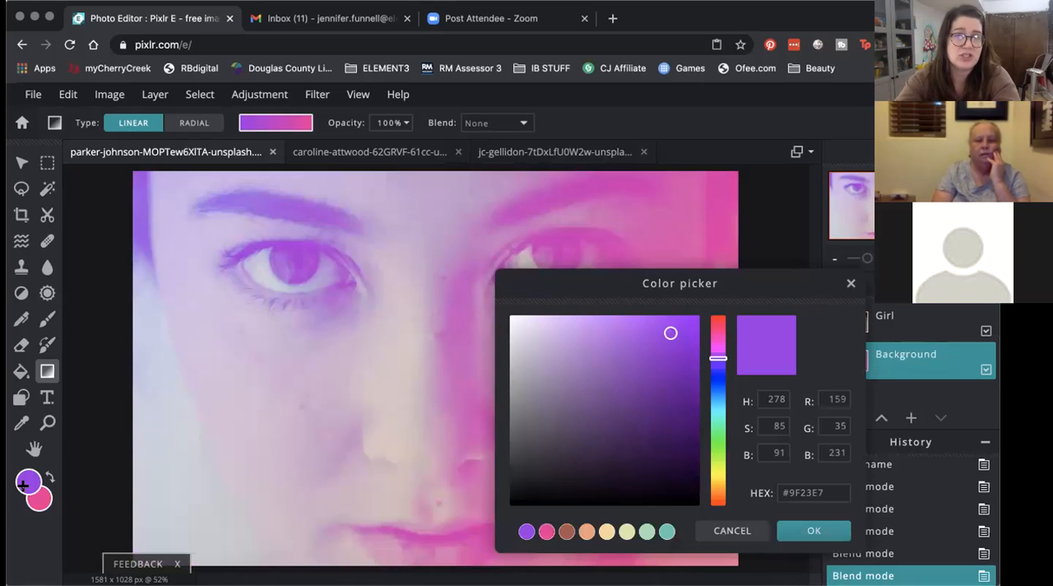
pyautogui.click(716, 375)
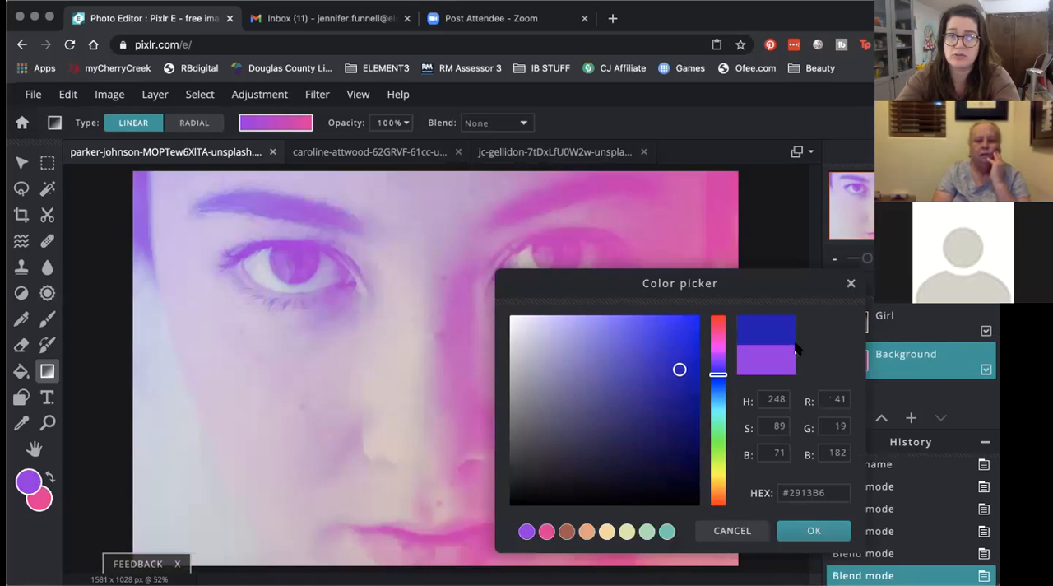
pyautogui.click(803, 529)
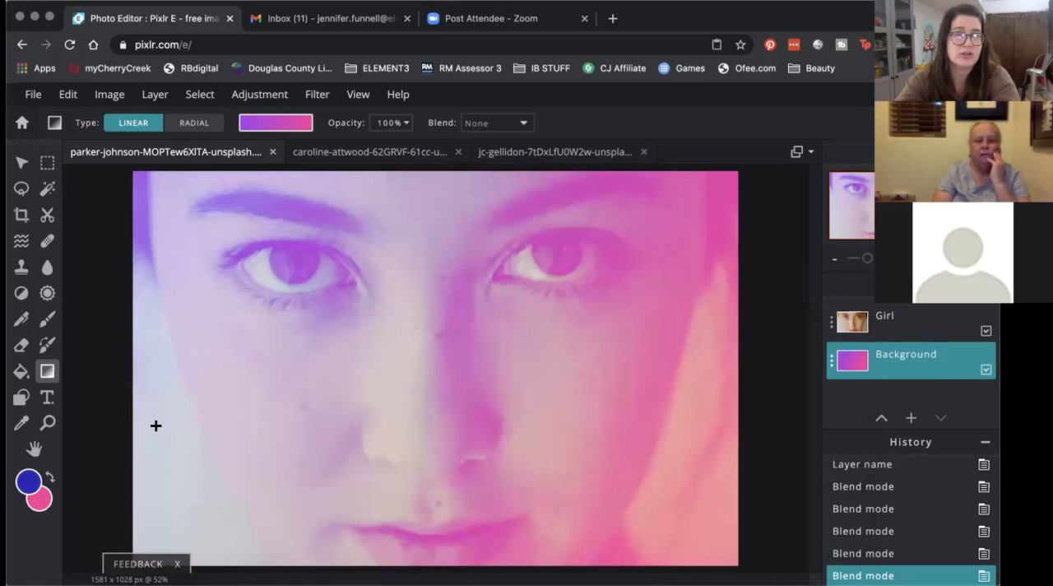
# Step: Change the background color from pink to a light blue
pyautogui.click(40, 496)
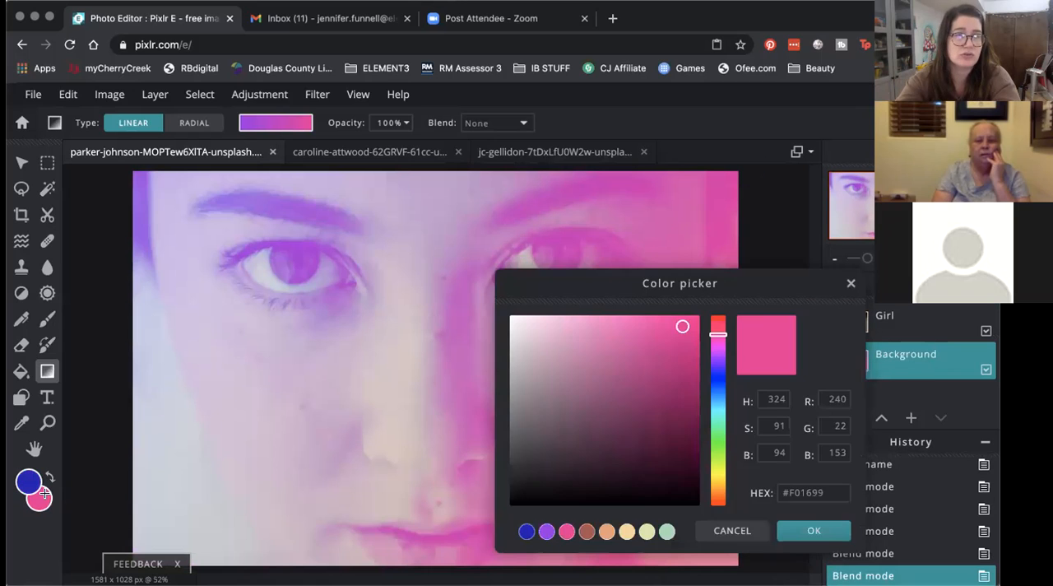
pyautogui.click(719, 401)
pyautogui.click(683, 373)
pyautogui.click(676, 338)
pyautogui.click(795, 529)
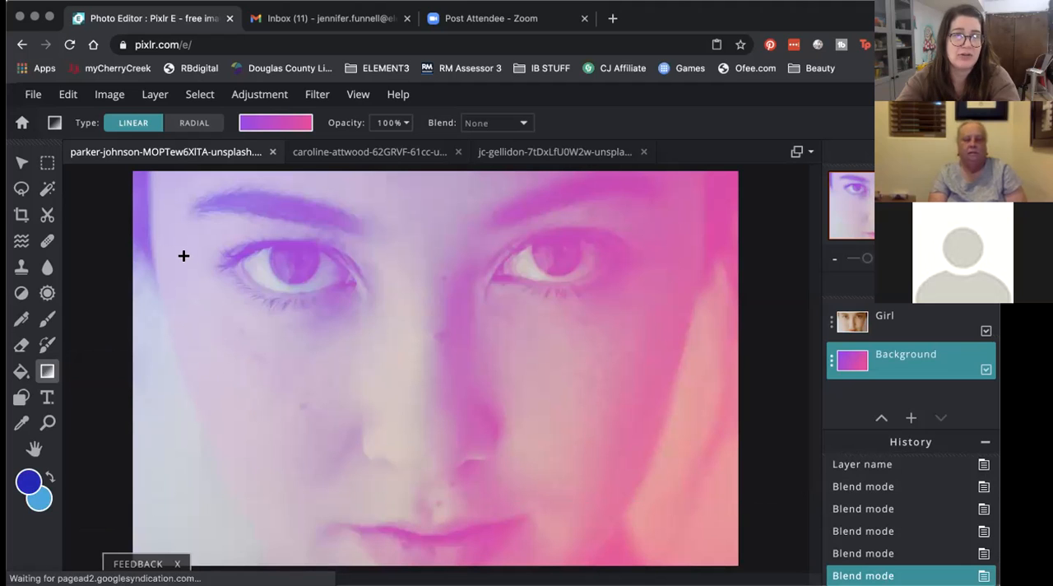
# Step: Redraw the linear gradient on the Background layer in several directions, finishing with a short one running rightward from the left eyebrow
pyautogui.moveTo(201, 231); pyautogui.dragTo(564, 412)
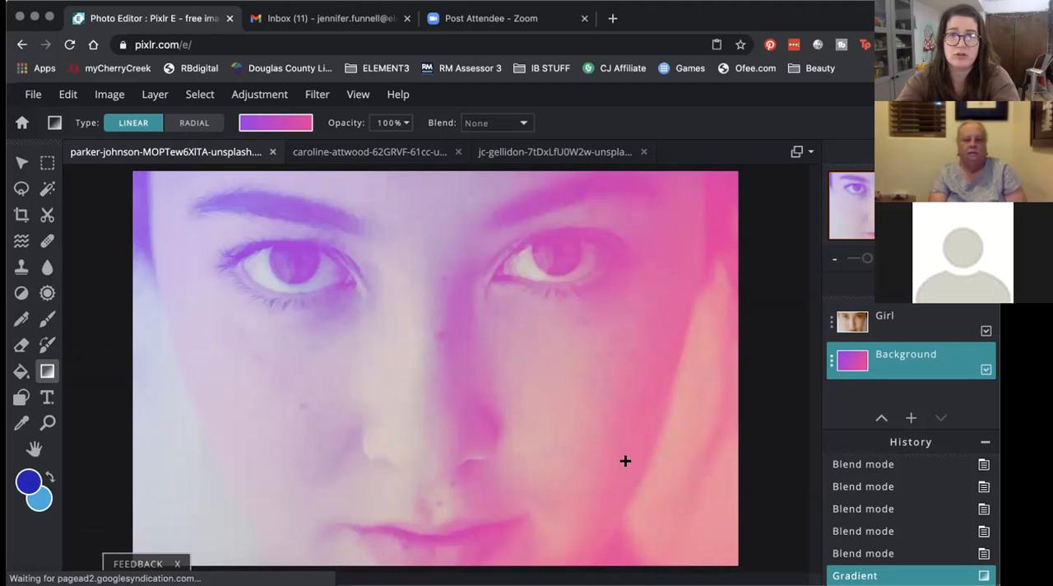
pyautogui.moveTo(650, 450); pyautogui.dragTo(315, 354)
pyautogui.moveTo(617, 231); pyautogui.dragTo(291, 423)
pyautogui.moveTo(425, 507); pyautogui.dragTo(498, 373)
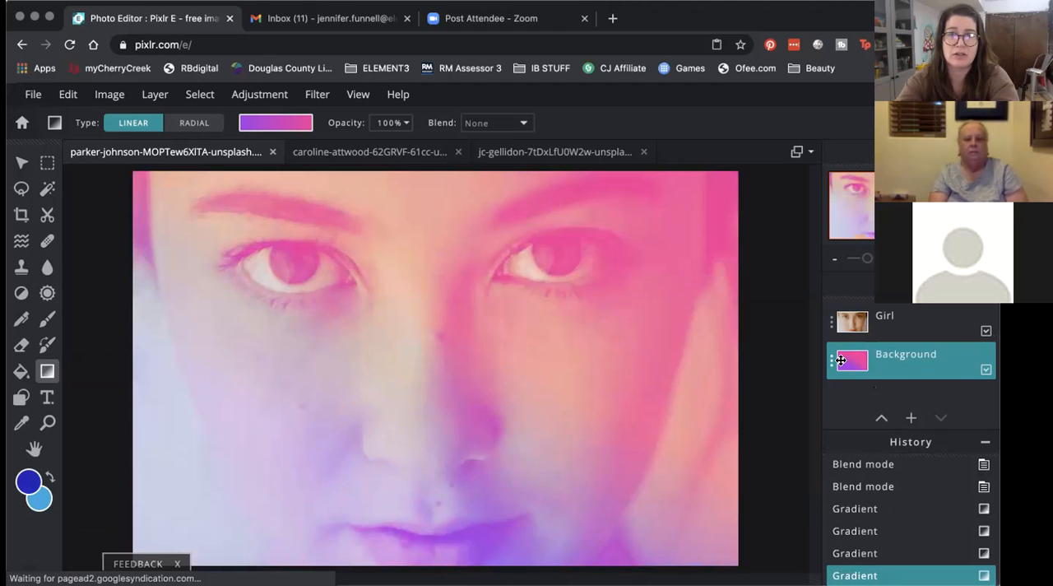
pyautogui.moveTo(675, 478); pyautogui.dragTo(593, 394)
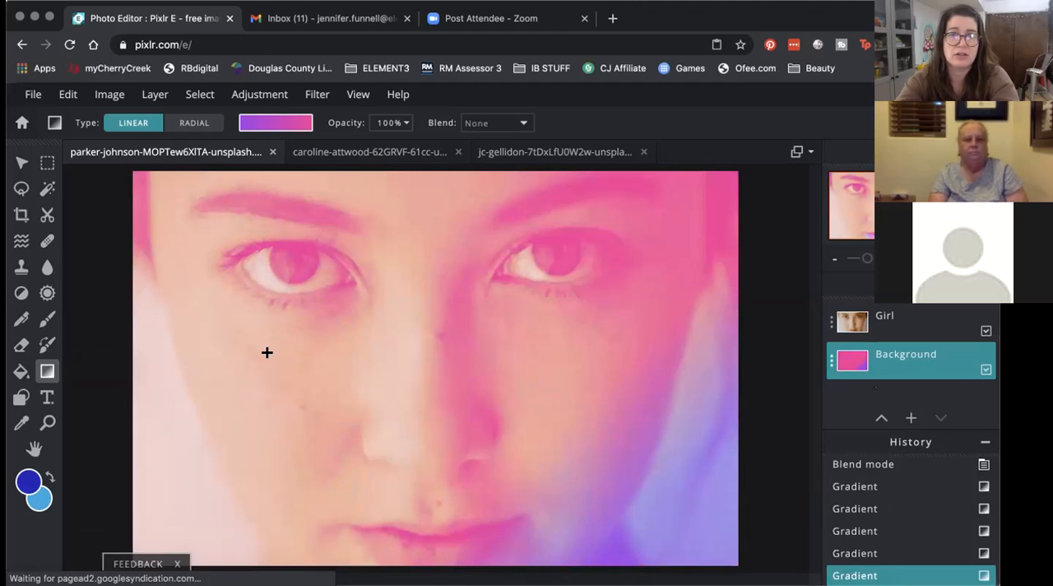
pyautogui.moveTo(199, 226); pyautogui.dragTo(362, 254)
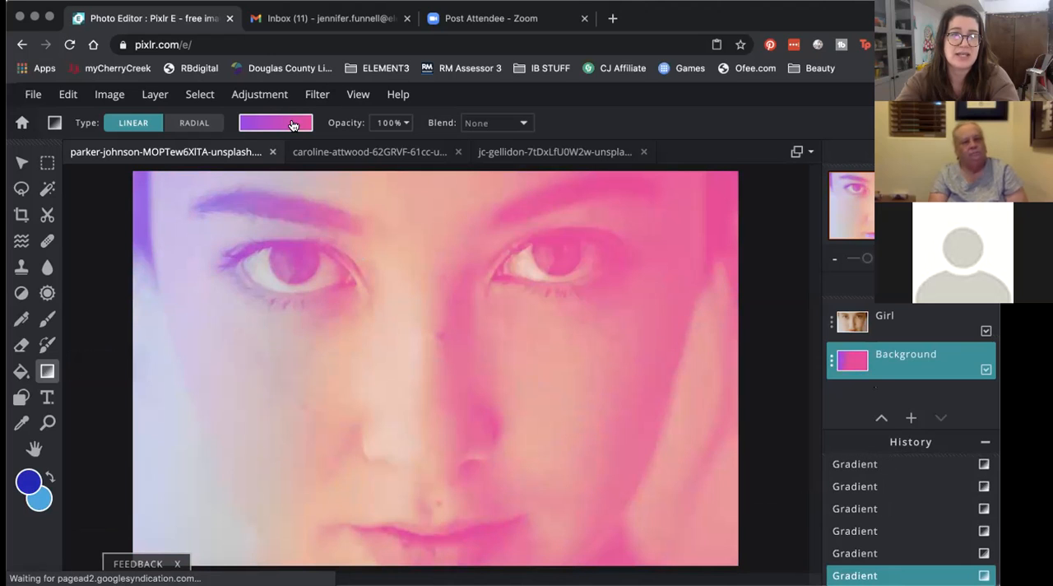
# Step: Choose the multicolor rainbow gradient preset and draw linear gradients with it across the face on the Background layer
pyautogui.click(292, 123)
pyautogui.click(264, 320)
pyautogui.click(316, 123)
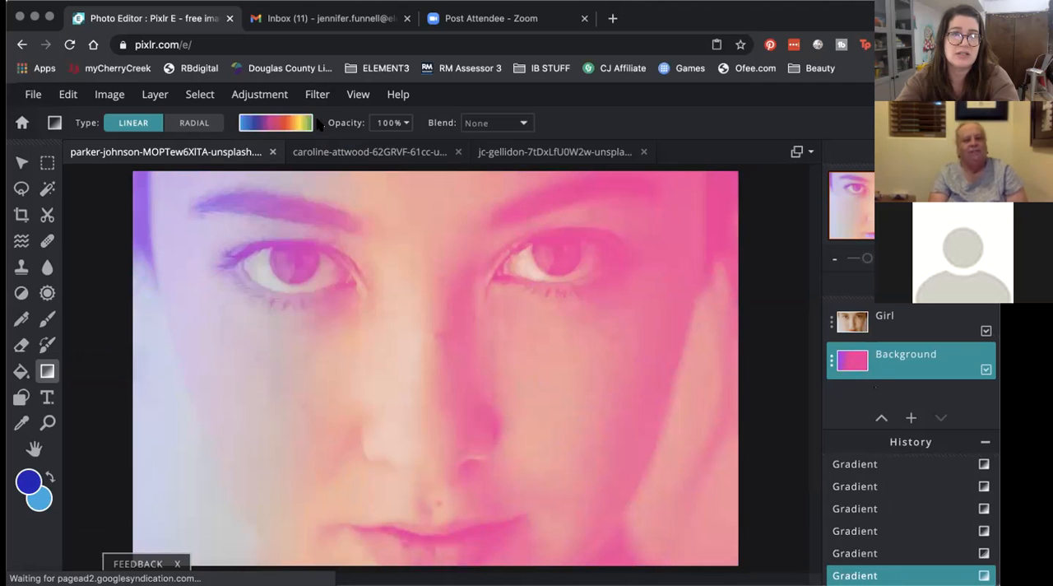
pyautogui.moveTo(236, 267); pyautogui.dragTo(431, 401)
pyautogui.moveTo(560, 200); pyautogui.dragTo(357, 278)
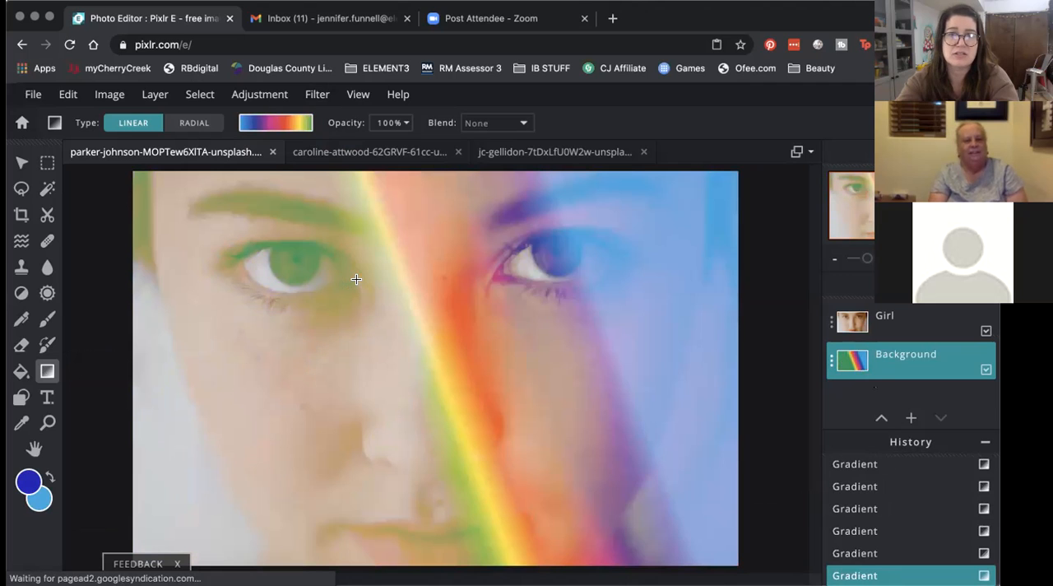
# Step: Switch to the cyan-to-orange gradient preset and redraw the Background layer's linear gradient in different directions
pyautogui.click(284, 124)
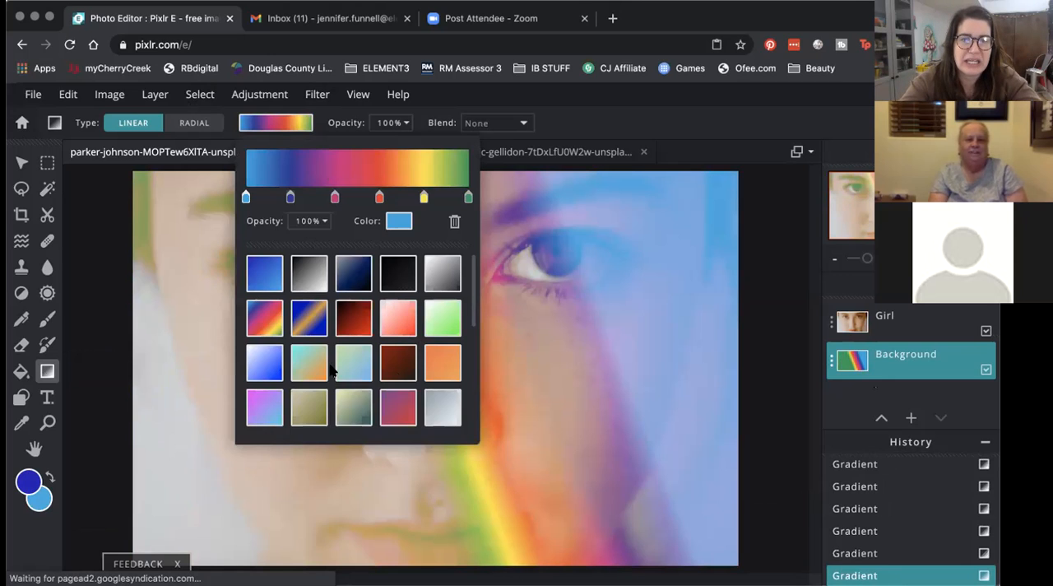
pyautogui.click(309, 362)
pyautogui.click(313, 123)
pyautogui.moveTo(238, 241); pyautogui.dragTo(554, 456)
pyautogui.moveTo(618, 453); pyautogui.dragTo(593, 417)
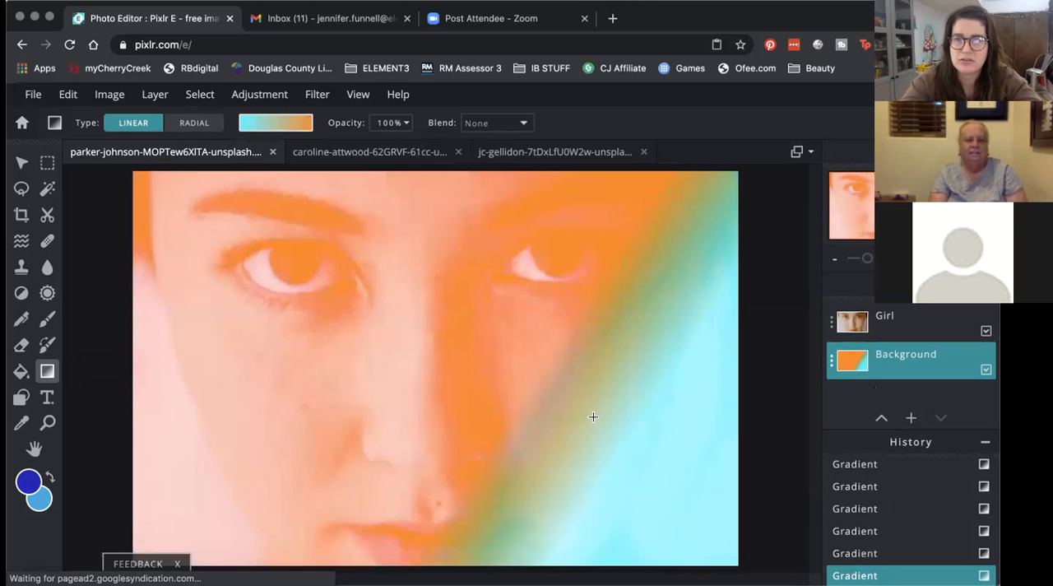
# Step: Choose the pink-to-cyan gradient preset and draw a linear gradient rightward across the Background layer from the left eye
pyautogui.click(305, 125)
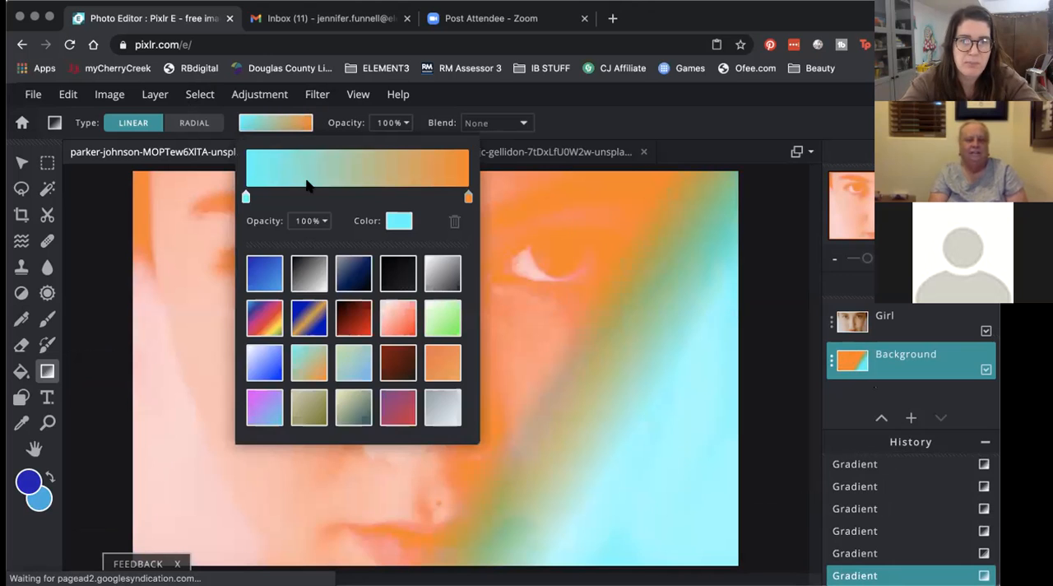
pyautogui.click(264, 408)
pyautogui.click(306, 125)
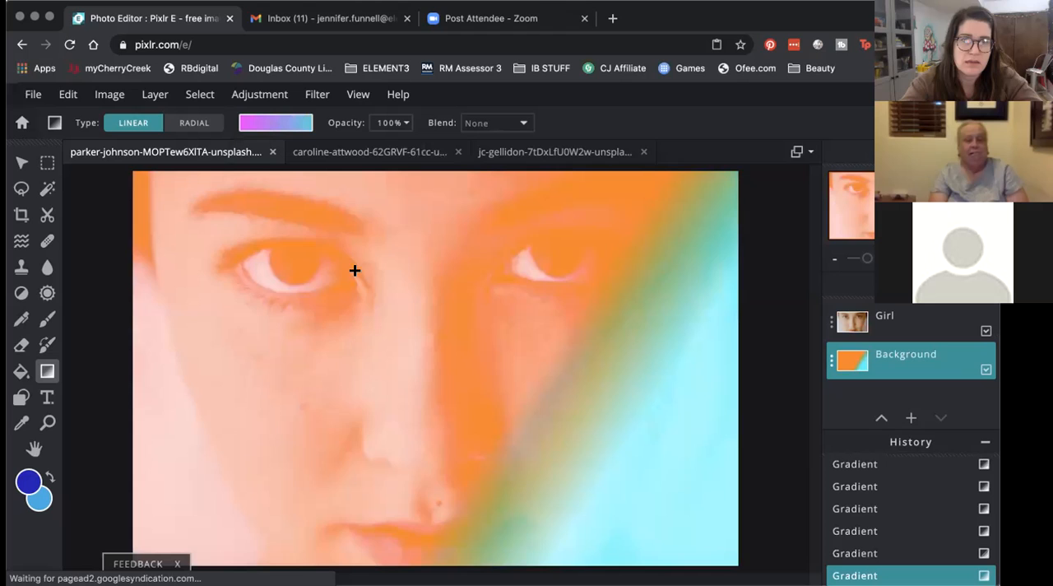
pyautogui.moveTo(355, 271); pyautogui.dragTo(803, 296)
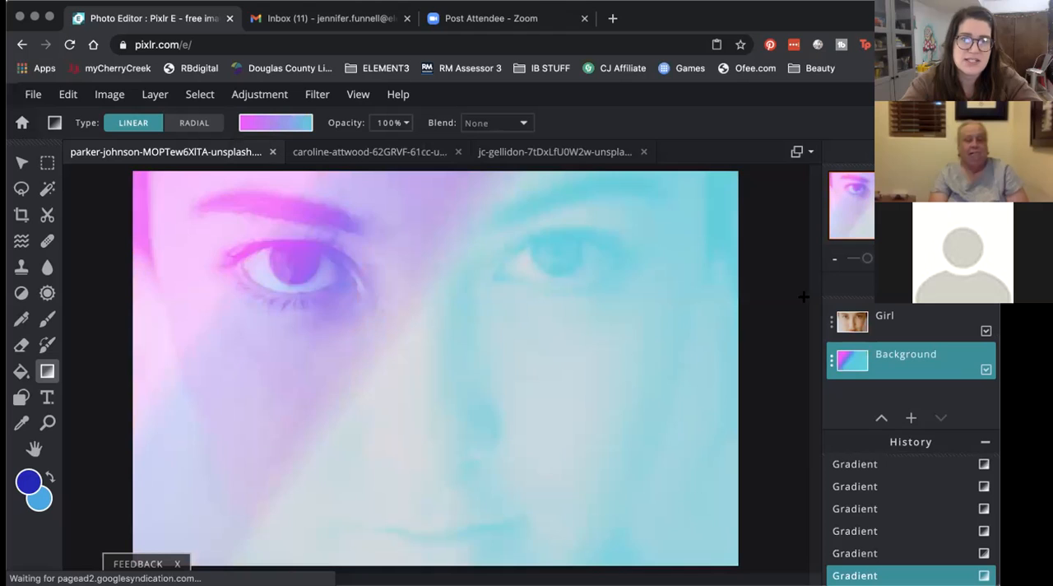
# Step: Set the Girl layer's blend mode to None after trying Color-dodge, and reduce its transparency to 87
pyautogui.click(893, 323)
pyautogui.click(831, 323)
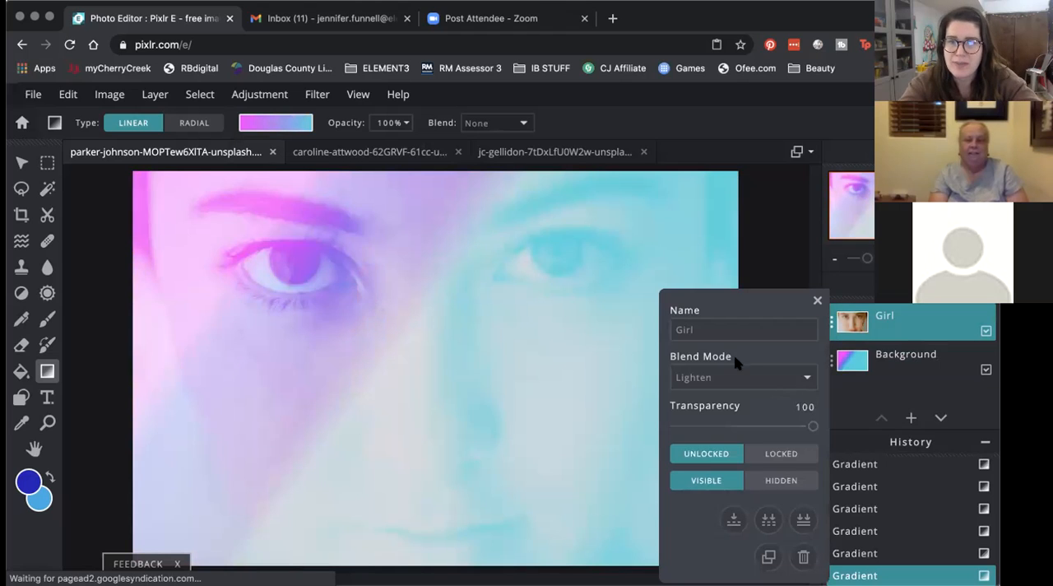
pyautogui.click(736, 379)
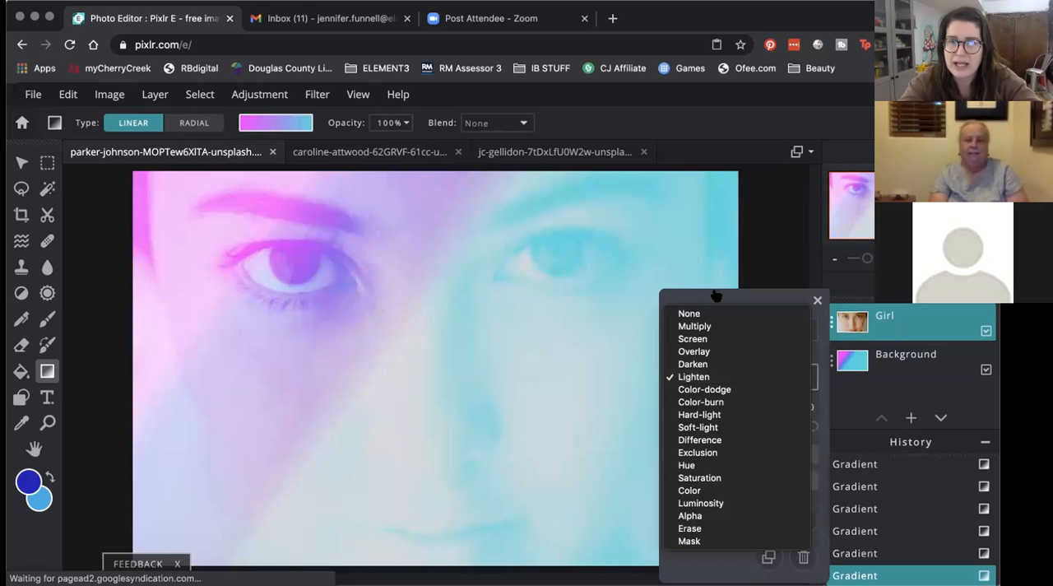
pyautogui.click(718, 389)
pyautogui.click(719, 378)
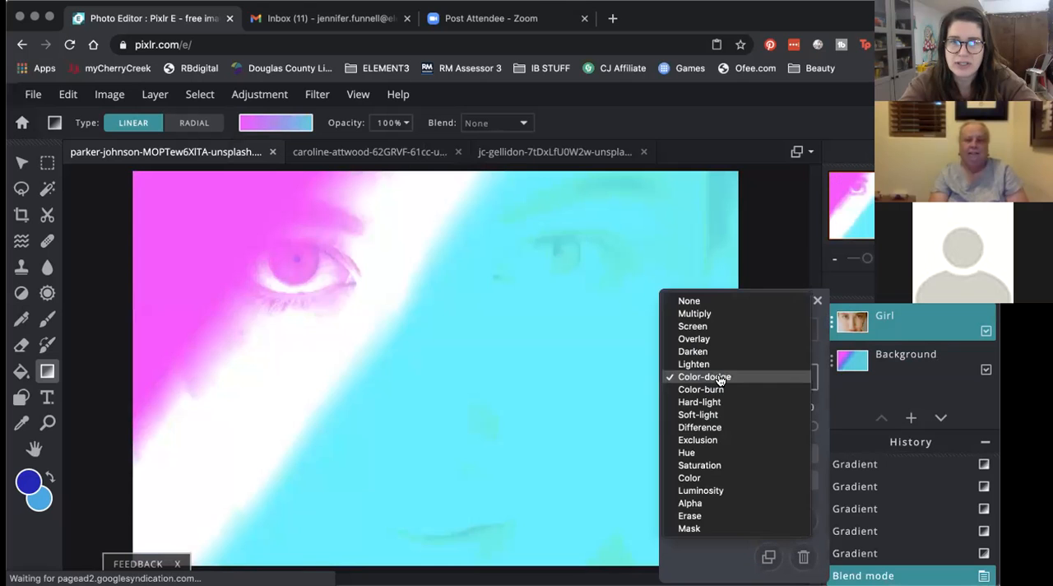
pyautogui.click(711, 301)
pyautogui.moveTo(811, 425); pyautogui.dragTo(795, 429)
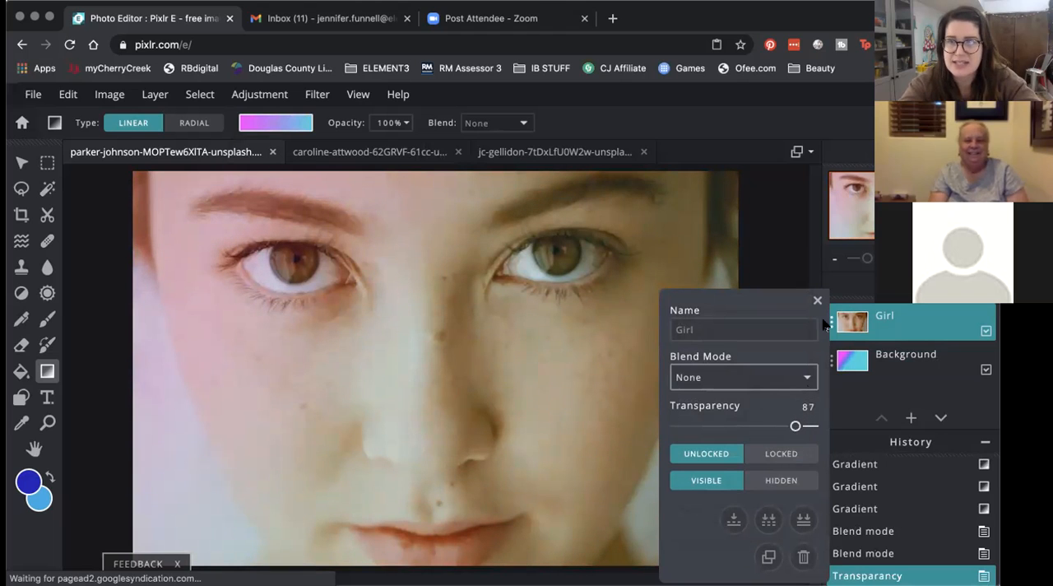
pyautogui.click(817, 299)
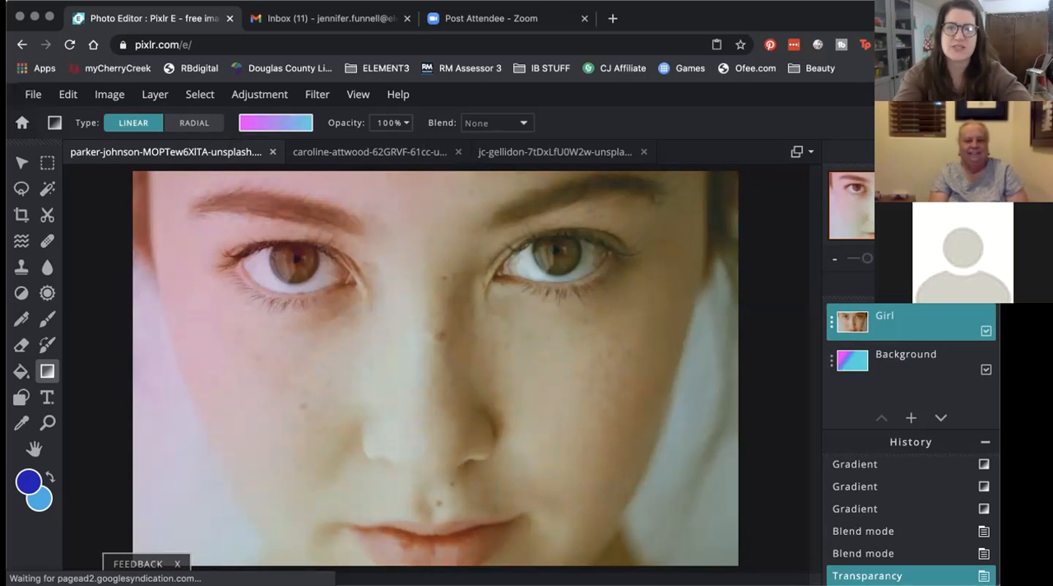
pyautogui.moveTo(615, 257); pyautogui.dragTo(420, 425)
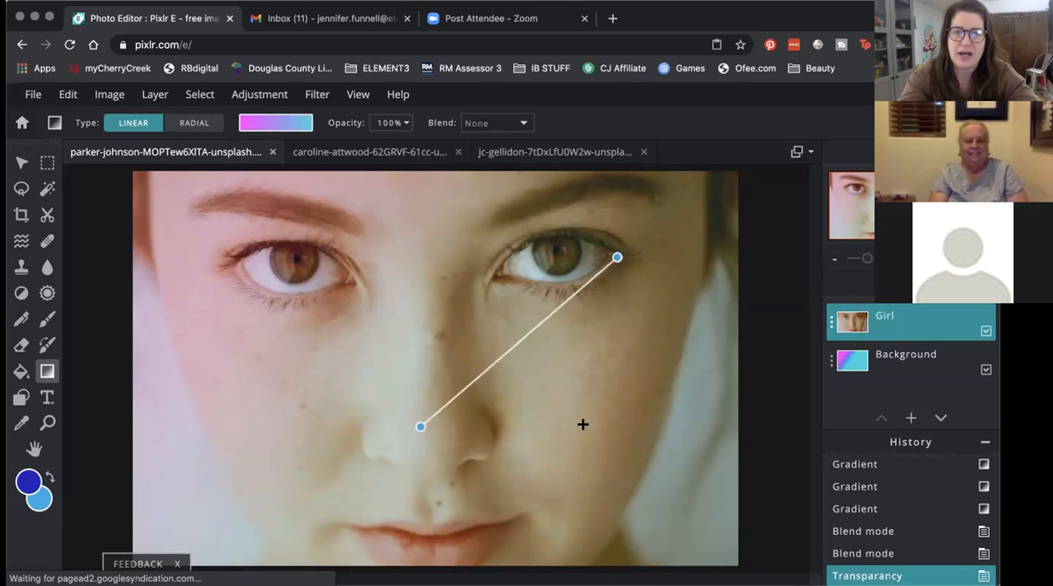
pyautogui.click(68, 94)
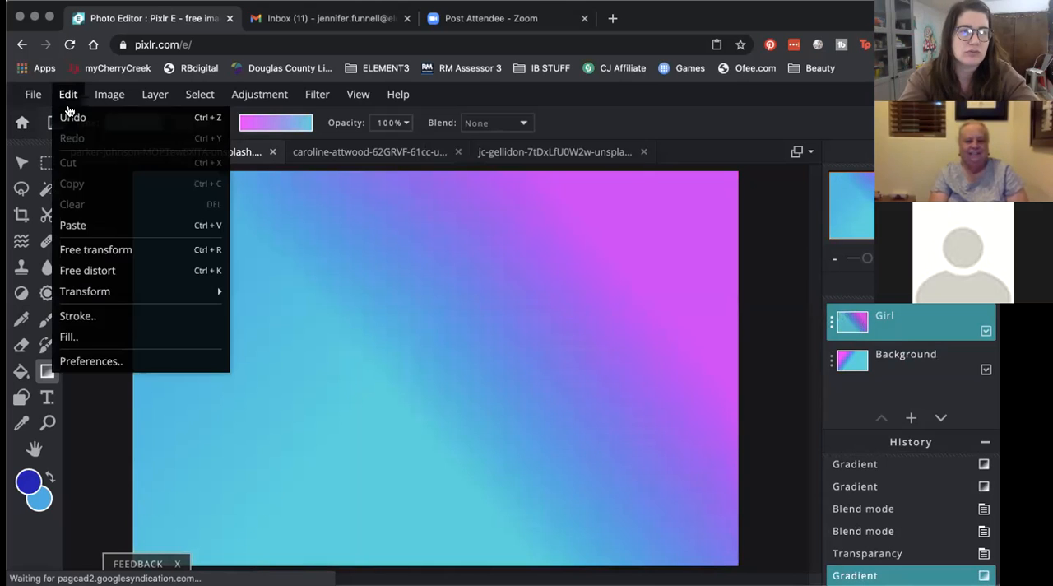
pyautogui.click(71, 112)
# Step: Redraw the pink-to-cyan gradient on the Background layer in several directions, finishing with a short downward one across the right cheek
pyautogui.click(885, 364)
pyautogui.moveTo(425, 365); pyautogui.dragTo(626, 277)
pyautogui.moveTo(348, 496); pyautogui.dragTo(393, 403)
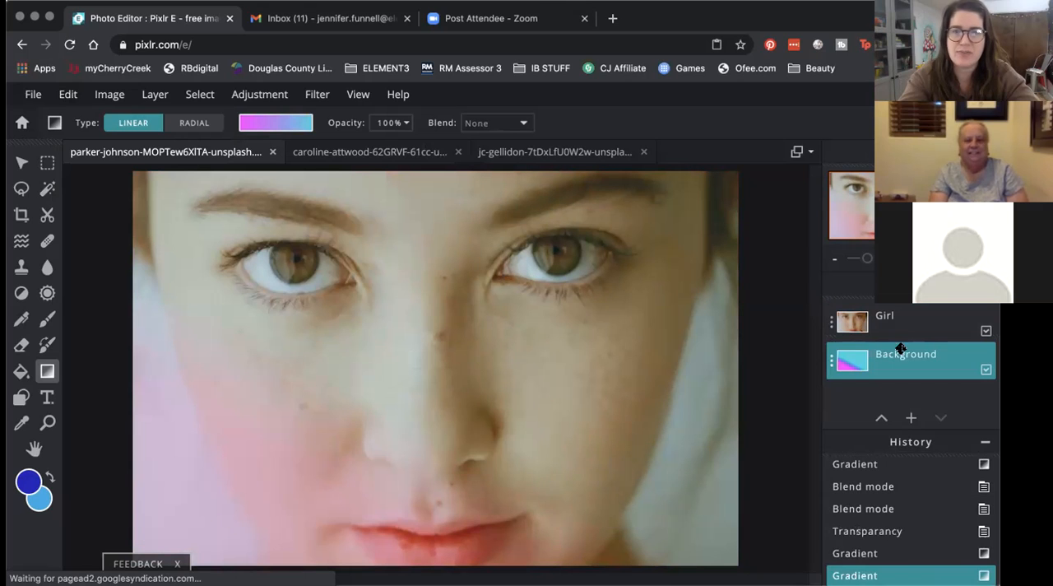
pyautogui.moveTo(623, 348); pyautogui.dragTo(568, 462)
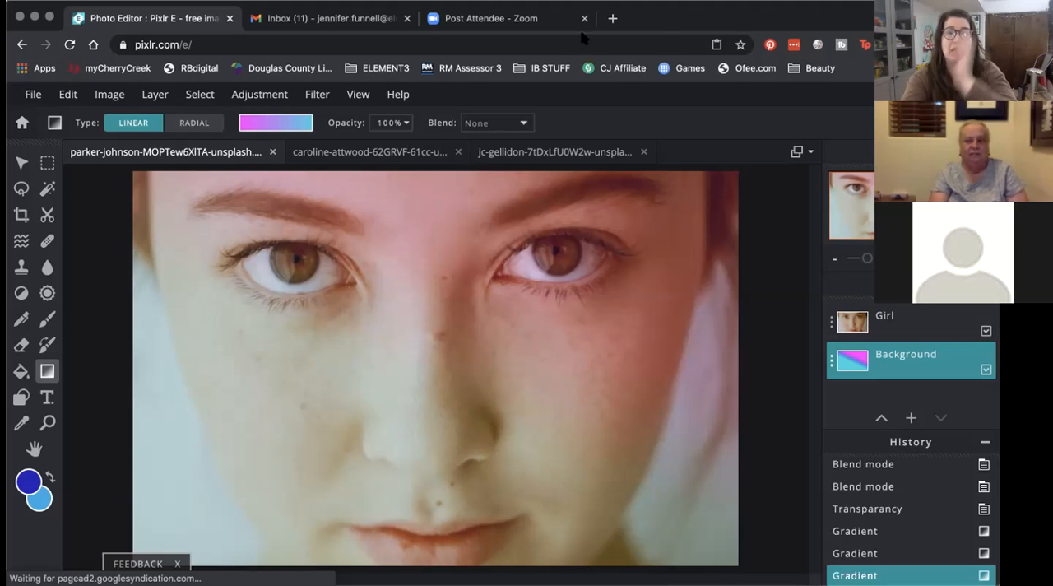
# Step: Close the other two open images and flatten the face image's layers into one
pyautogui.click(458, 152)
pyautogui.click(458, 152)
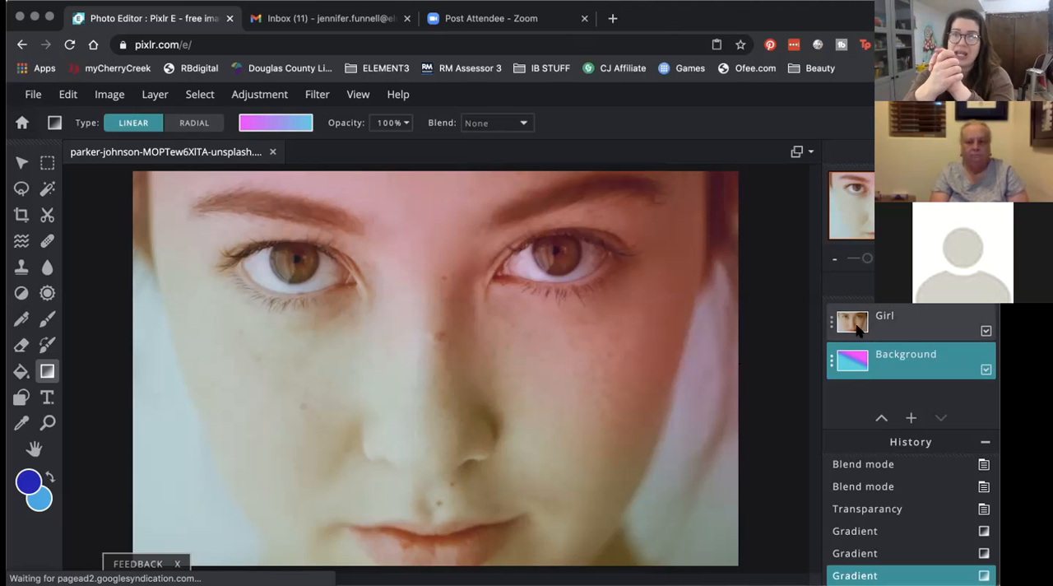
pyautogui.click(157, 97)
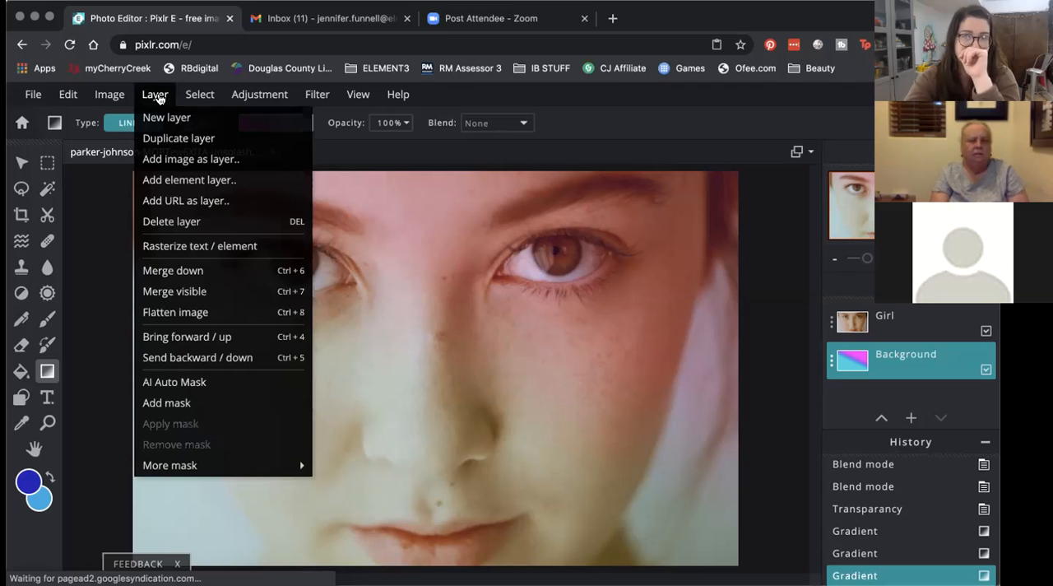
pyautogui.click(223, 312)
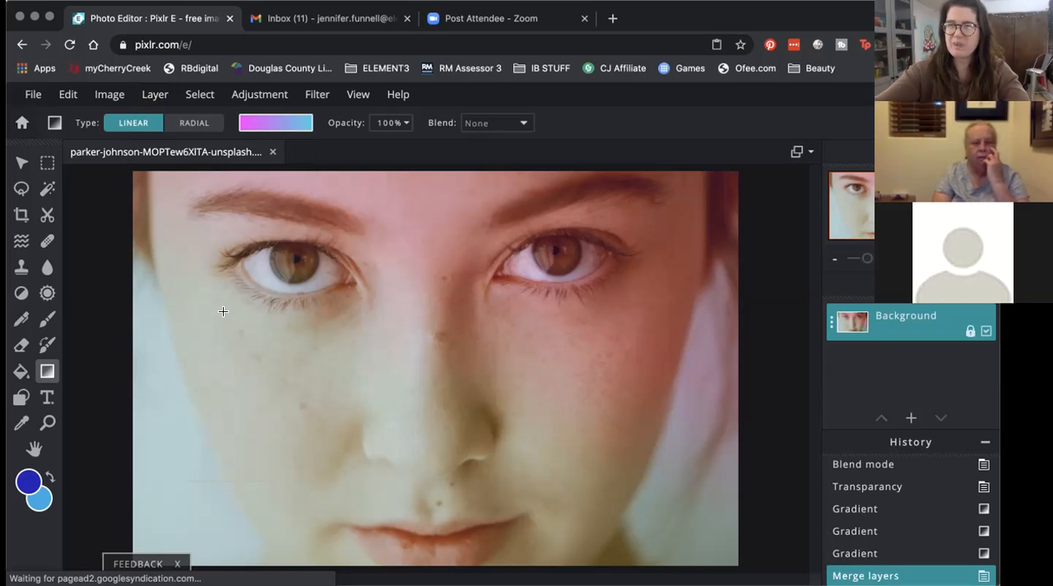
# Step: Open the save settings for the flattened image and name the file Sample
pyautogui.click(33, 96)
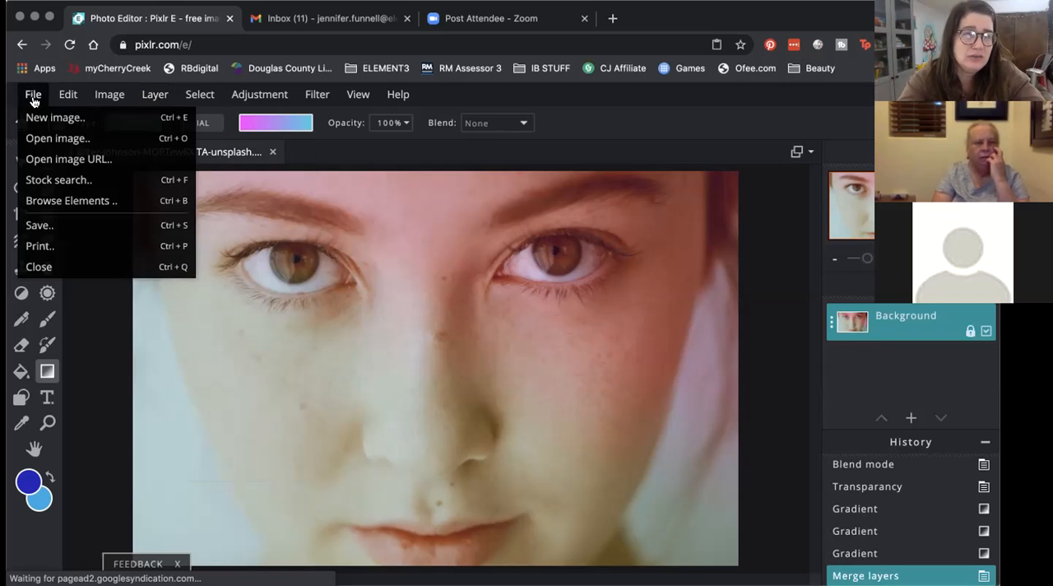
pyautogui.click(67, 212)
pyautogui.click(43, 105)
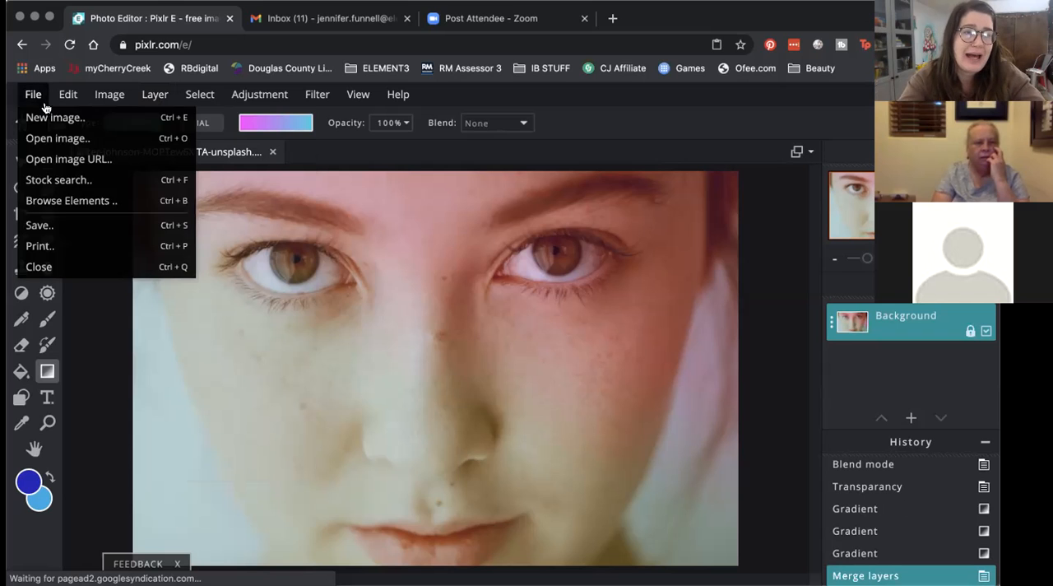
pyautogui.click(61, 234)
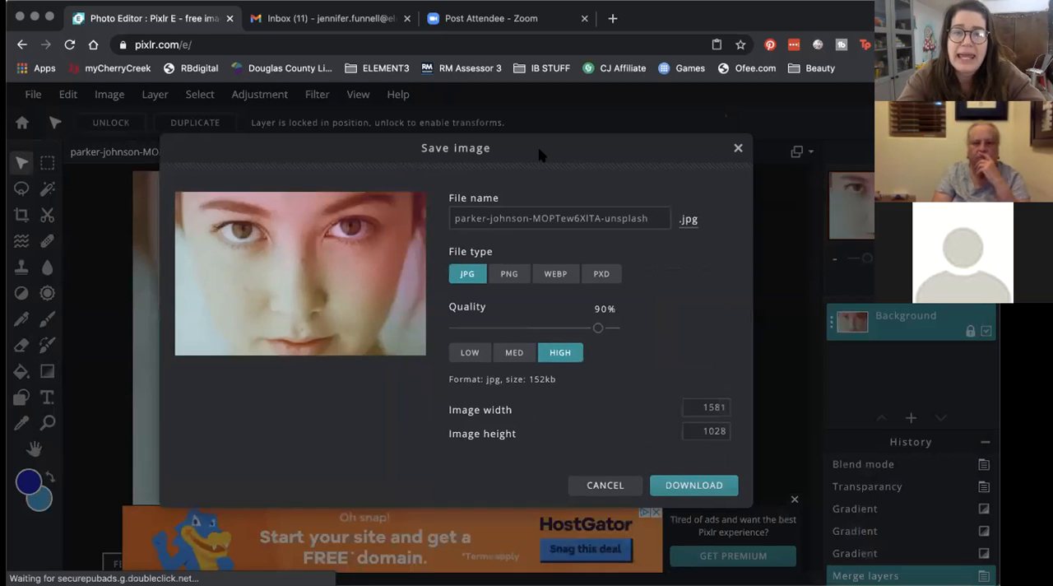
pyautogui.click(489, 213)
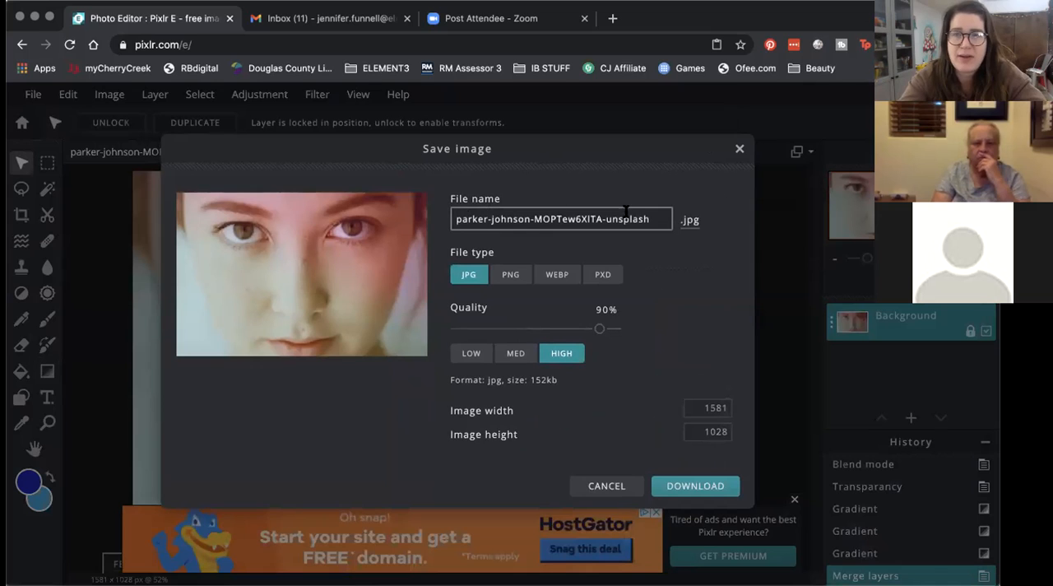
pyautogui.moveTo(659, 217); pyautogui.dragTo(376, 169)
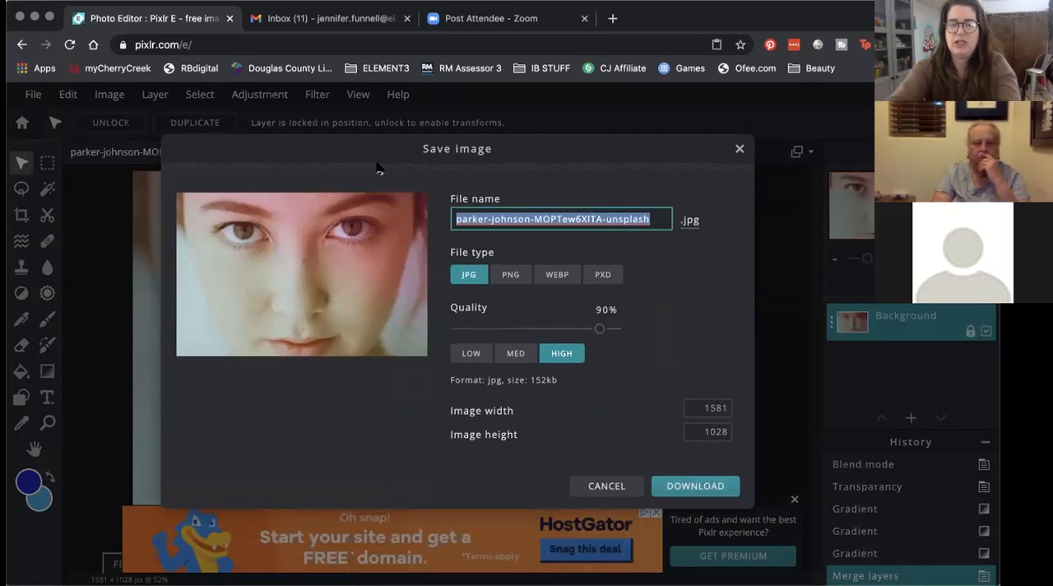
pyautogui.write('Sample')
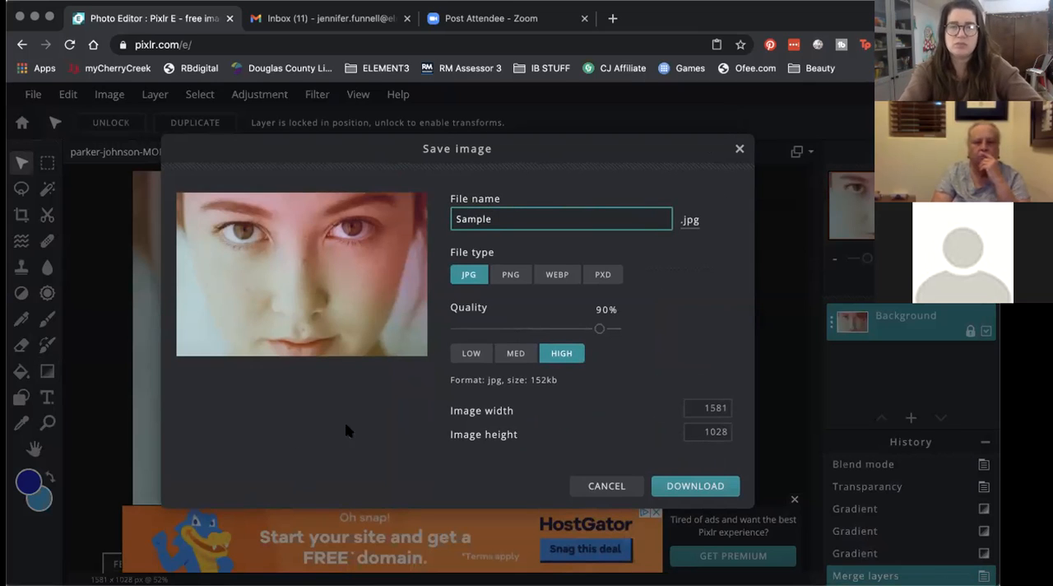
pyautogui.click(339, 413)
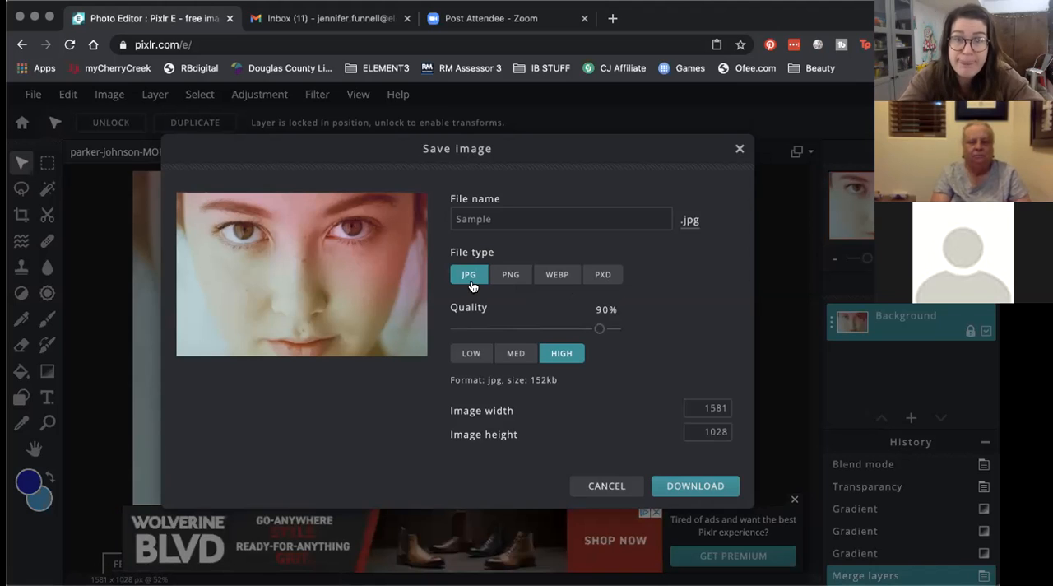
# Step: Examine the save options for the PNG, WEBP and PXD file types, and close the dialog without downloading
pyautogui.click(502, 278)
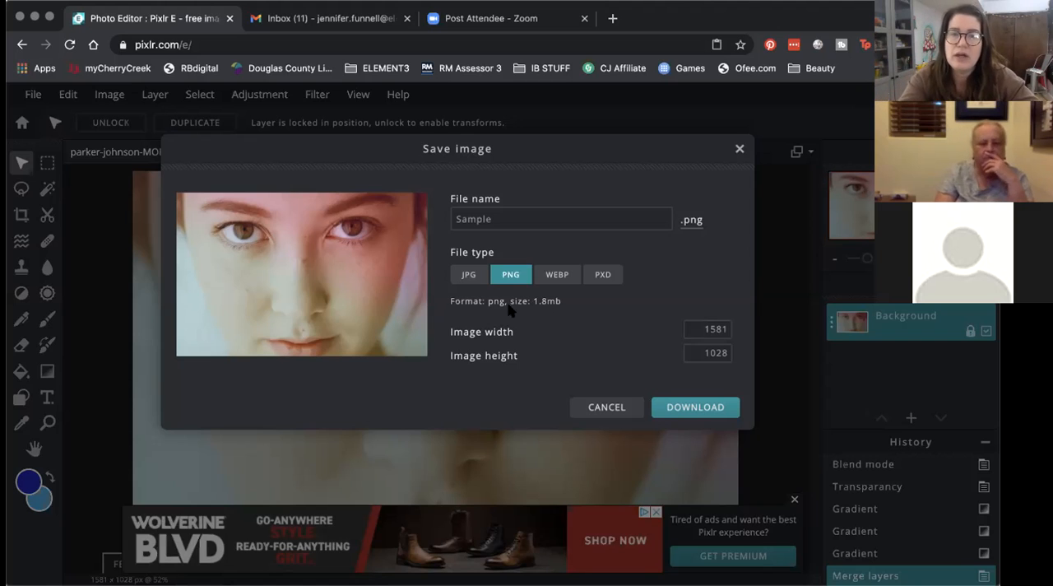
pyautogui.click(555, 278)
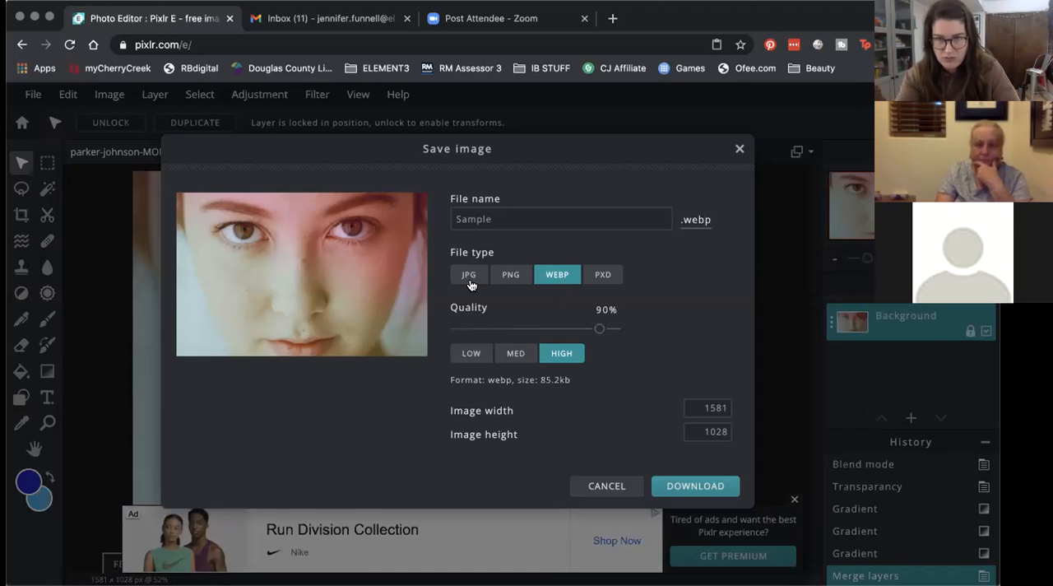
pyautogui.click(603, 274)
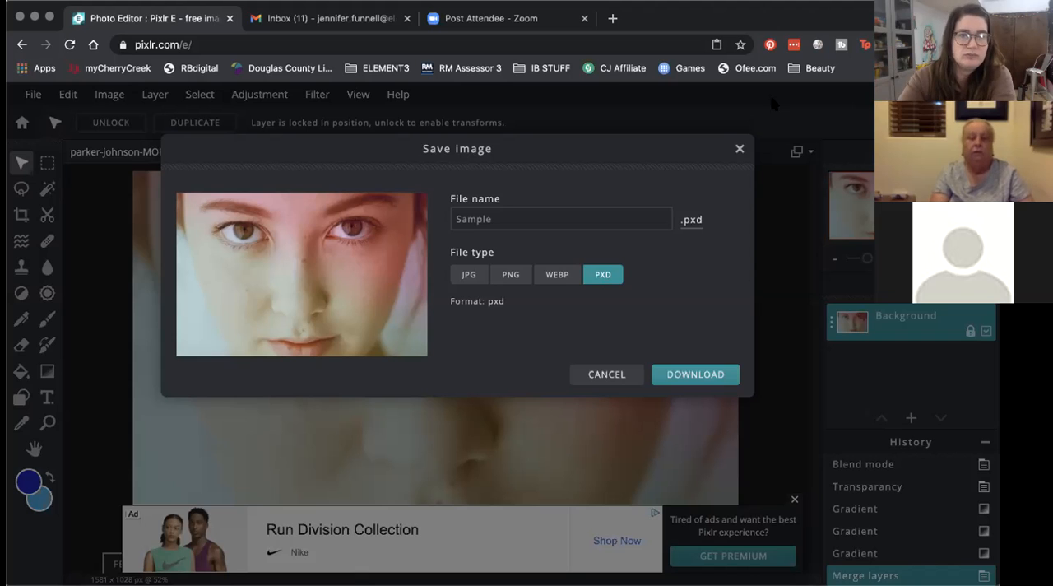
pyautogui.click(739, 150)
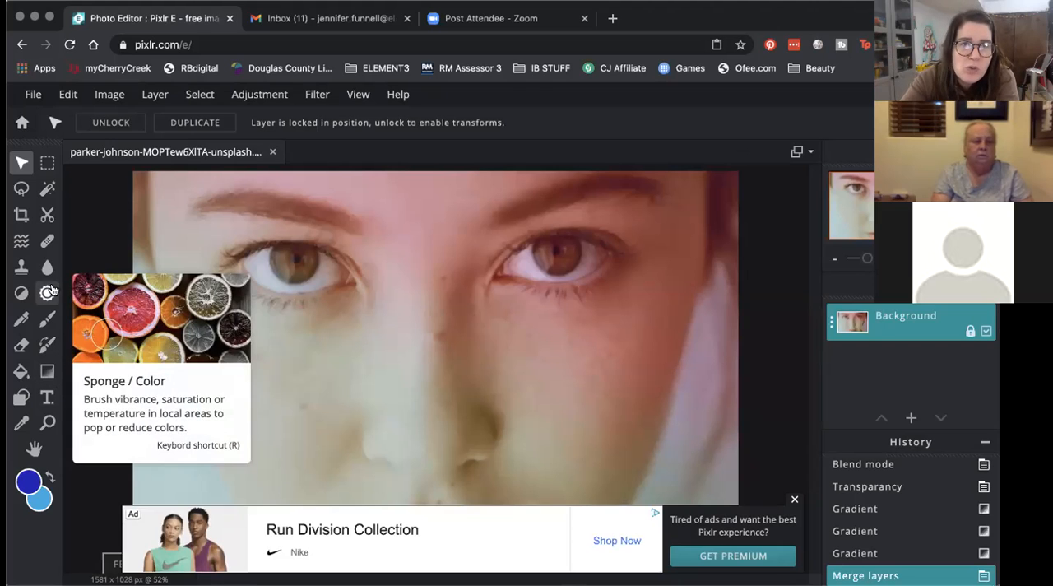
pyautogui.click(311, 95)
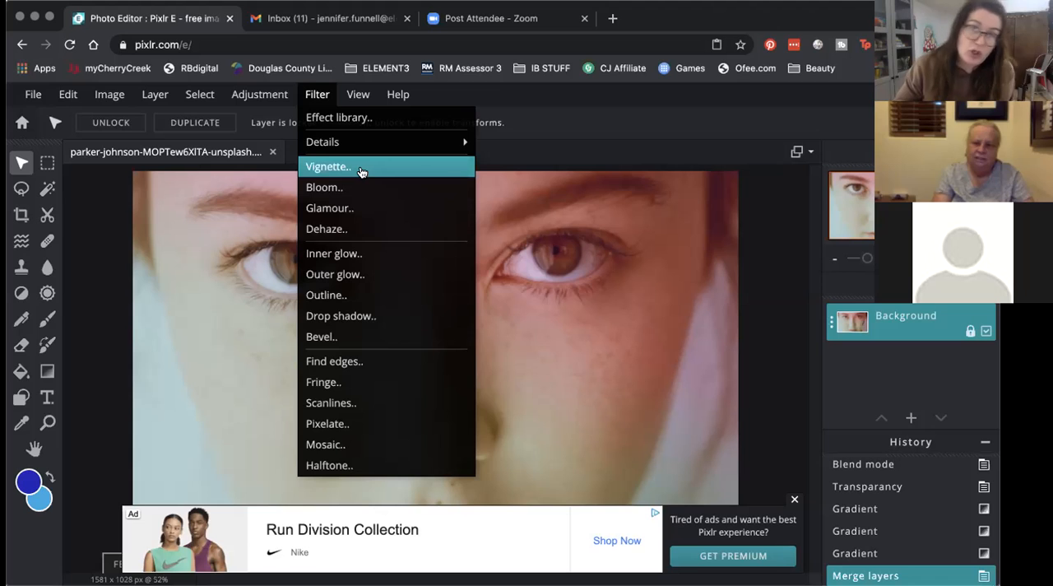
pyautogui.click(315, 97)
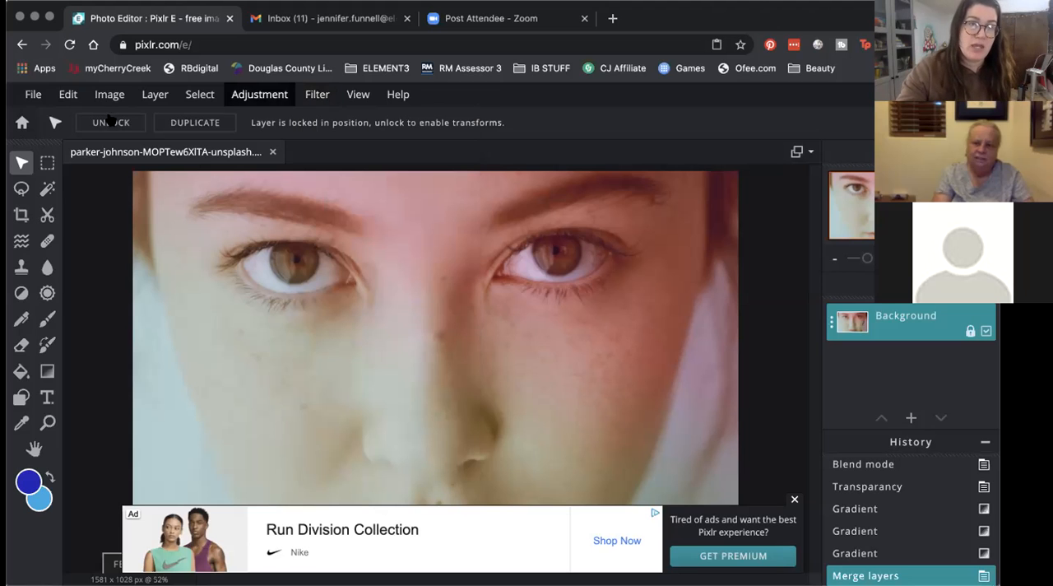
# Step: Download the flattened face image as a JPG file named sample, and open the downloaded file
pyautogui.click(33, 95)
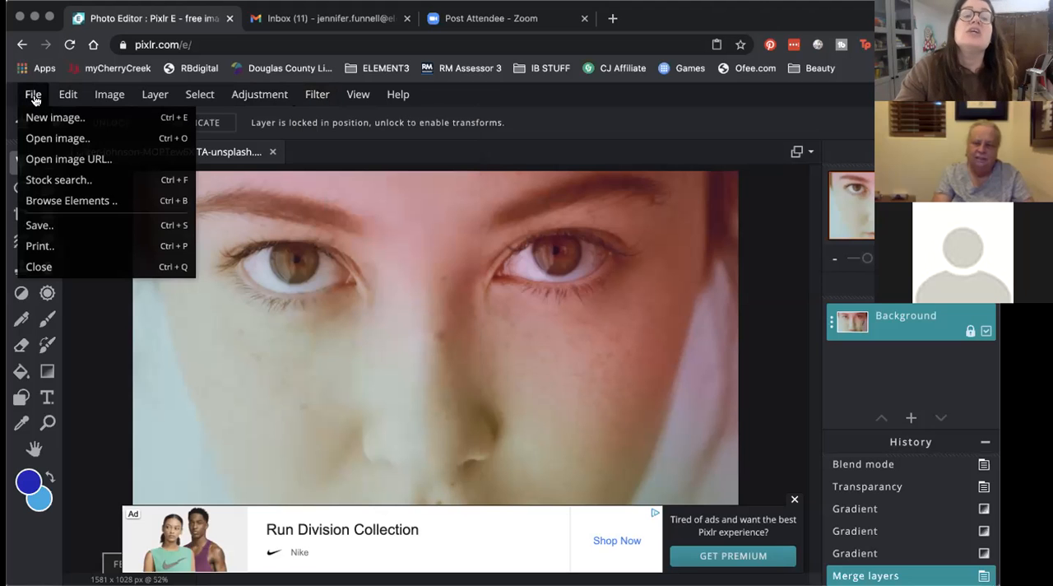
pyautogui.click(74, 229)
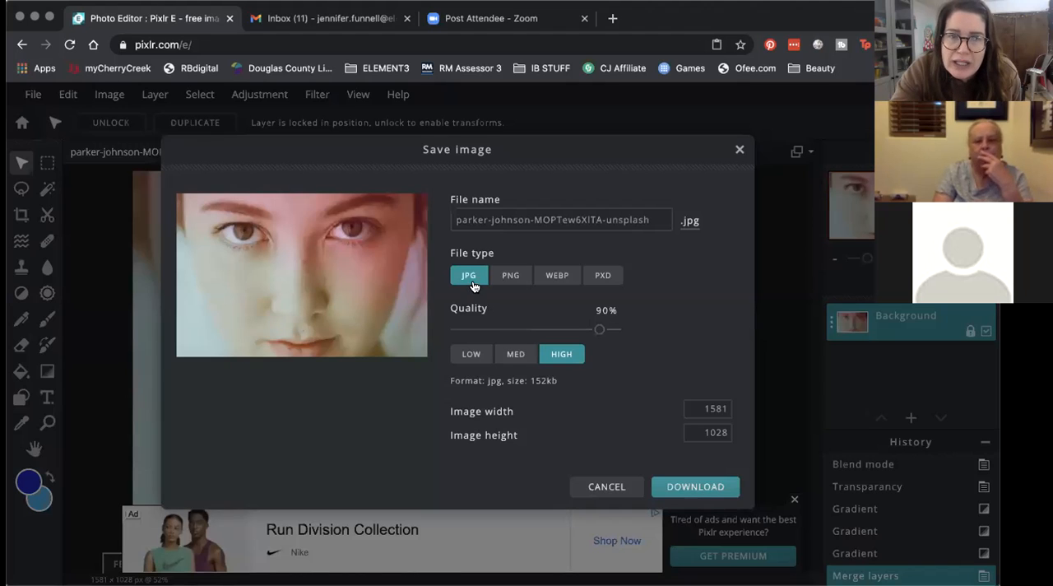
pyautogui.click(653, 220)
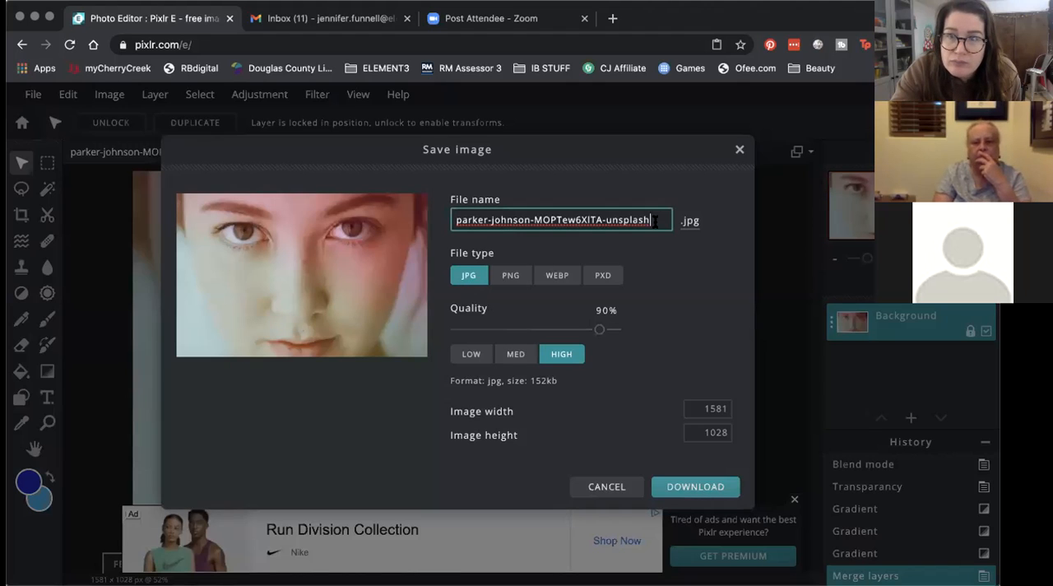
pyautogui.moveTo(652, 219); pyautogui.dragTo(442, 223)
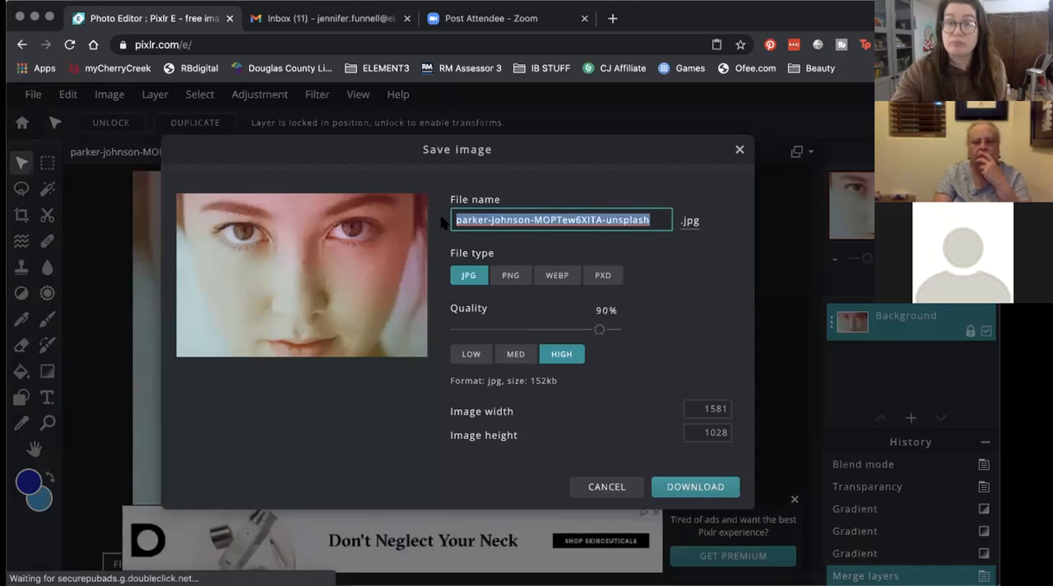
pyautogui.press('BackSpace')
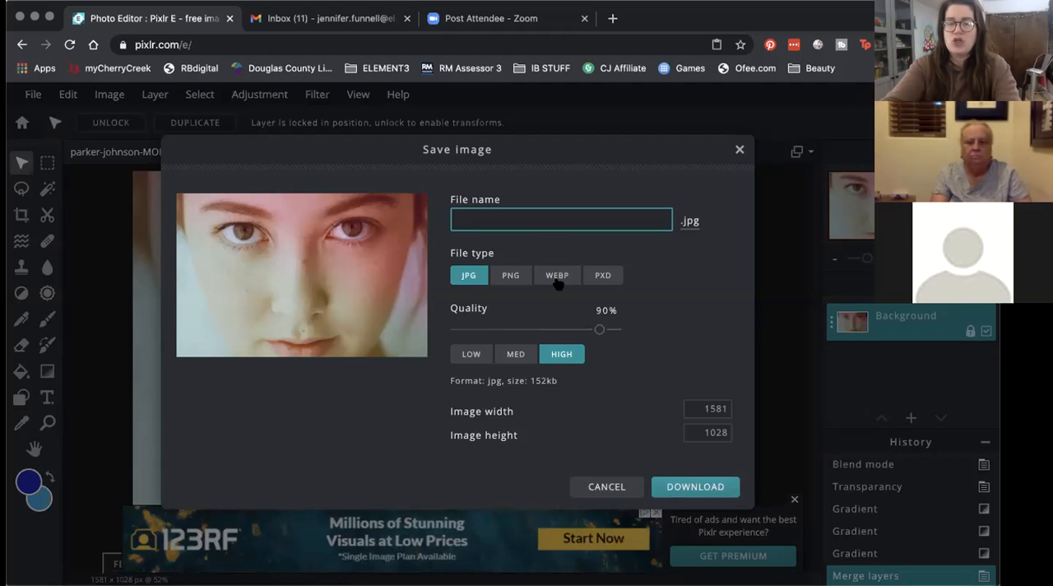
pyautogui.write('sample')
pyautogui.press('Tab')
pyautogui.press('Tab')
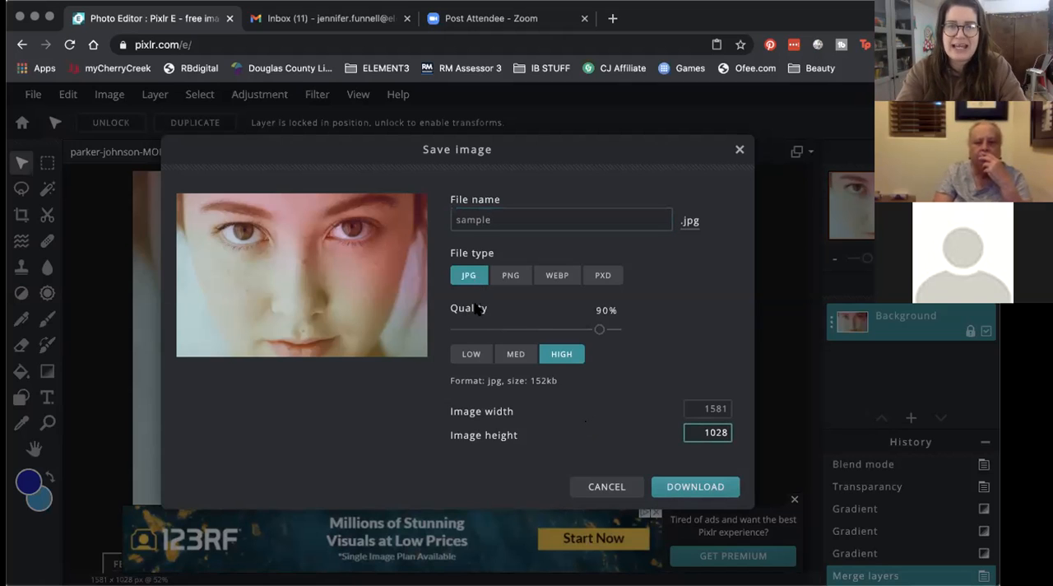
pyautogui.click(687, 486)
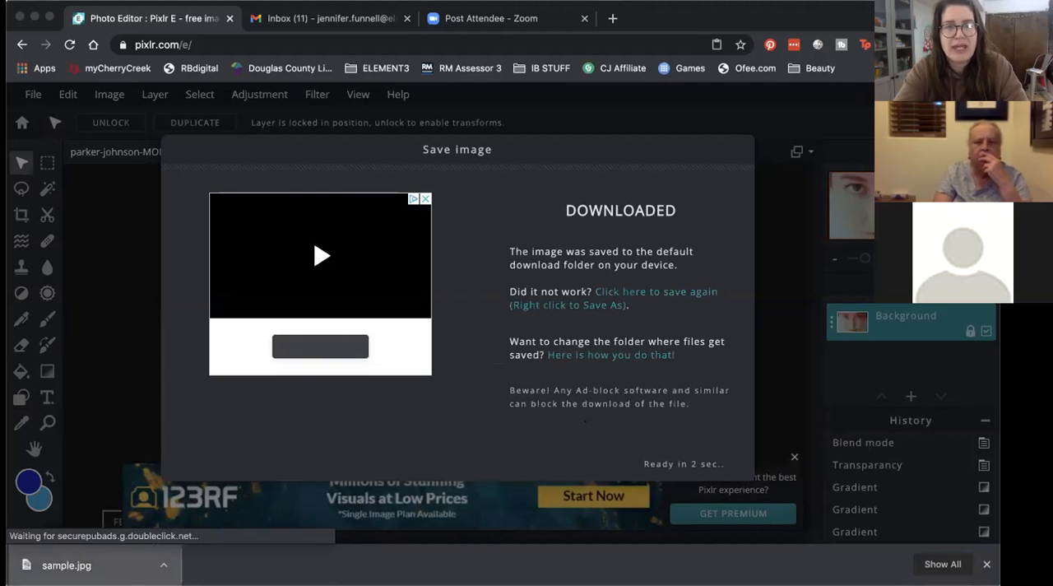
pyautogui.click(66, 565)
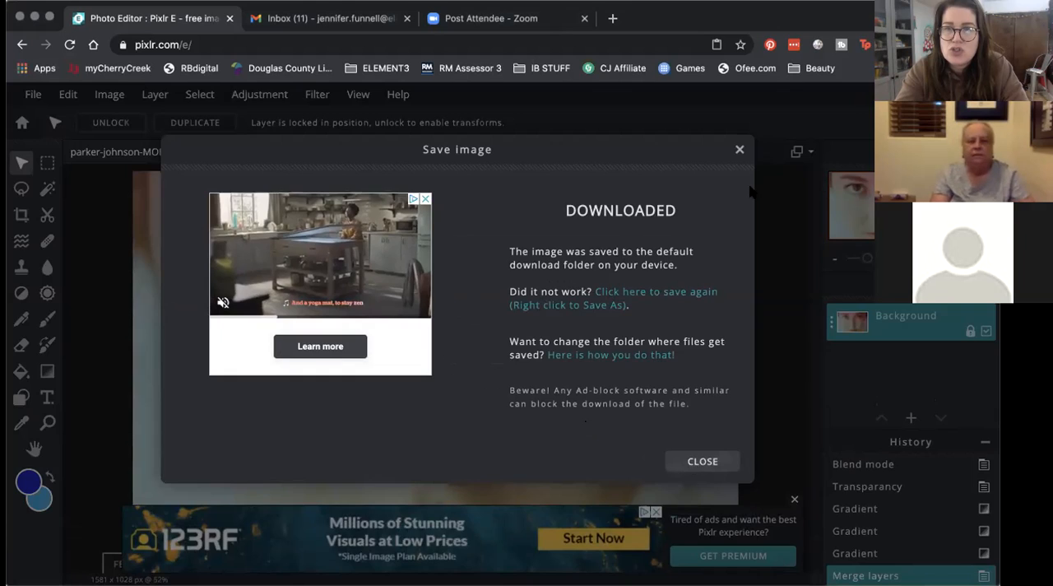
pyautogui.click(701, 461)
# Step: Close the face image, reopen its blended version from the Pixlr E history, and dismiss the advertisement banner
pyautogui.click(272, 154)
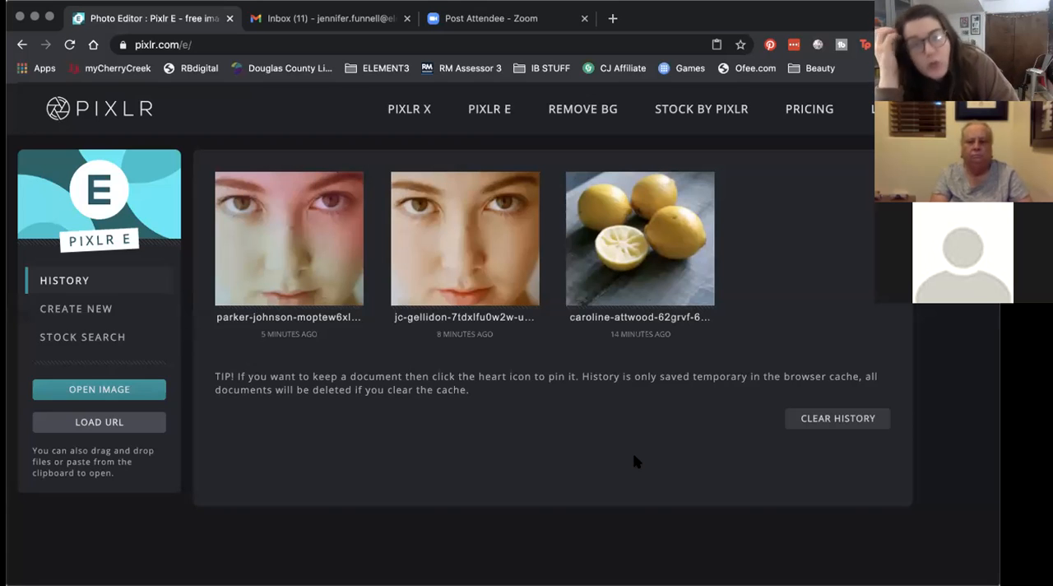
pyautogui.click(269, 258)
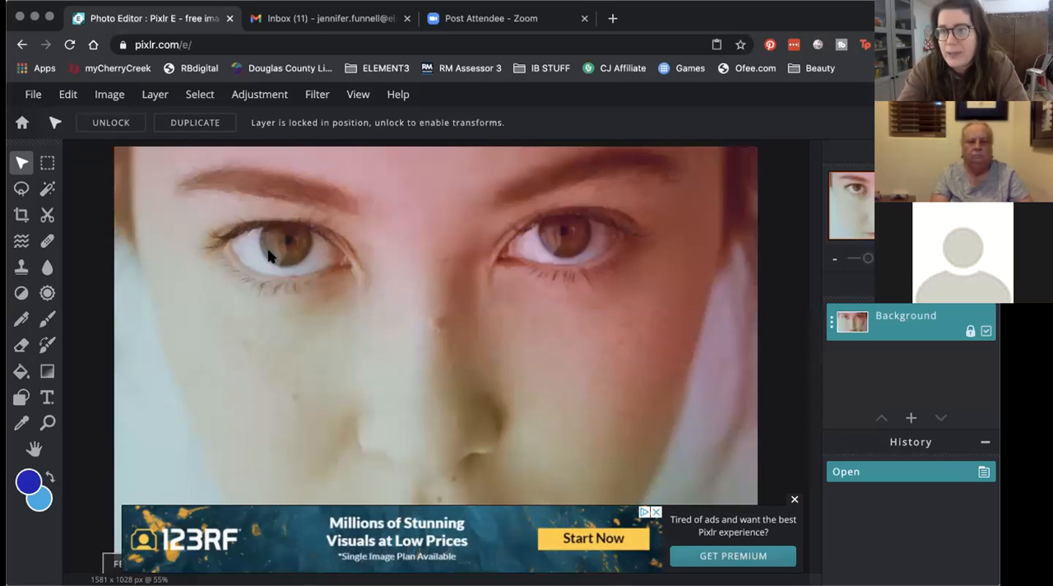
pyautogui.click(794, 499)
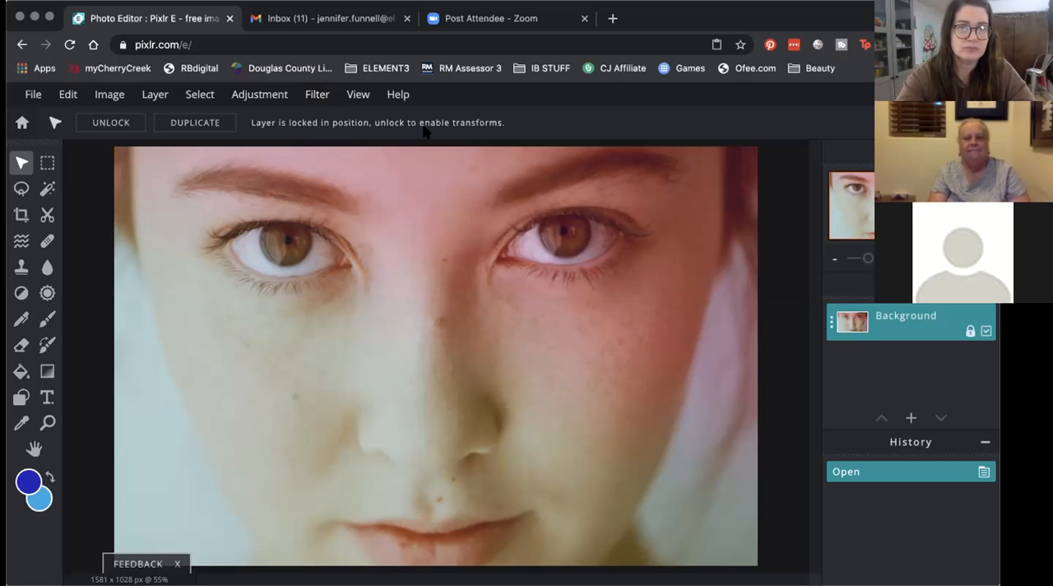
# Step: Try the Vignette filter on the face image with an amount of 29 and compare it with the original
pyautogui.click(324, 103)
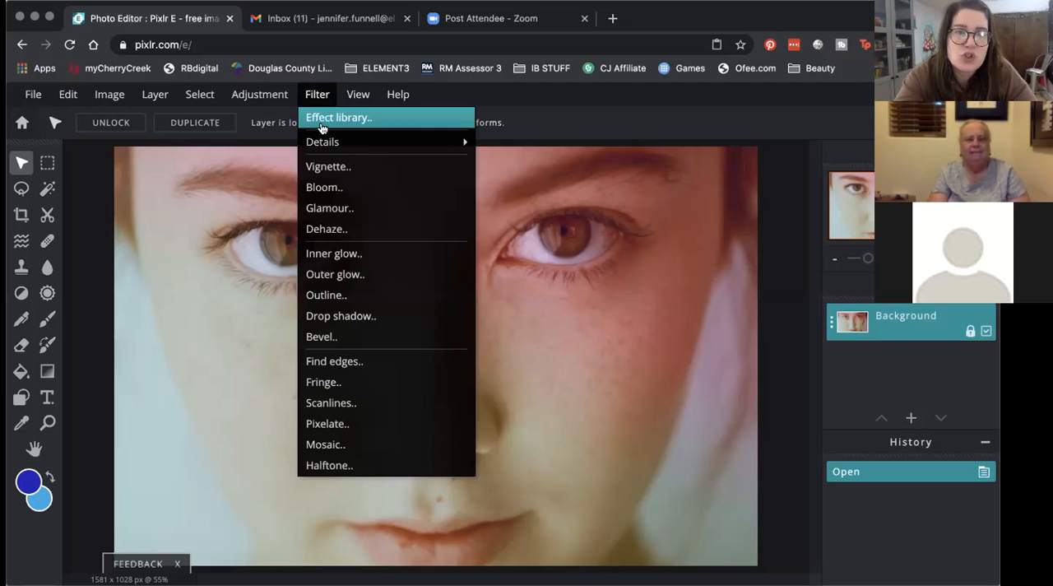
pyautogui.click(311, 95)
pyautogui.moveTo(318, 141)
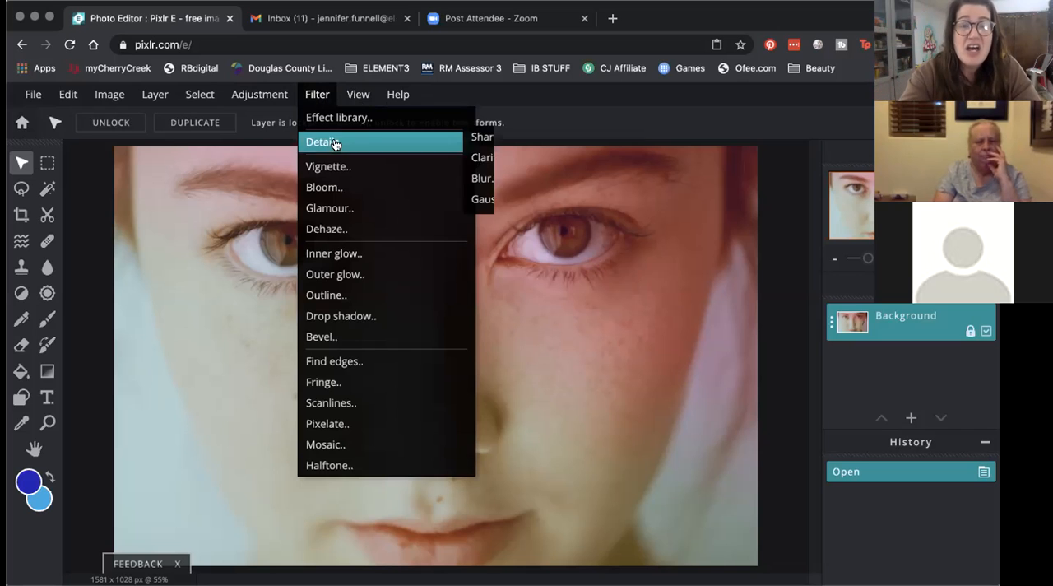
pyautogui.click(334, 166)
pyautogui.moveTo(439, 284); pyautogui.dragTo(722, 394)
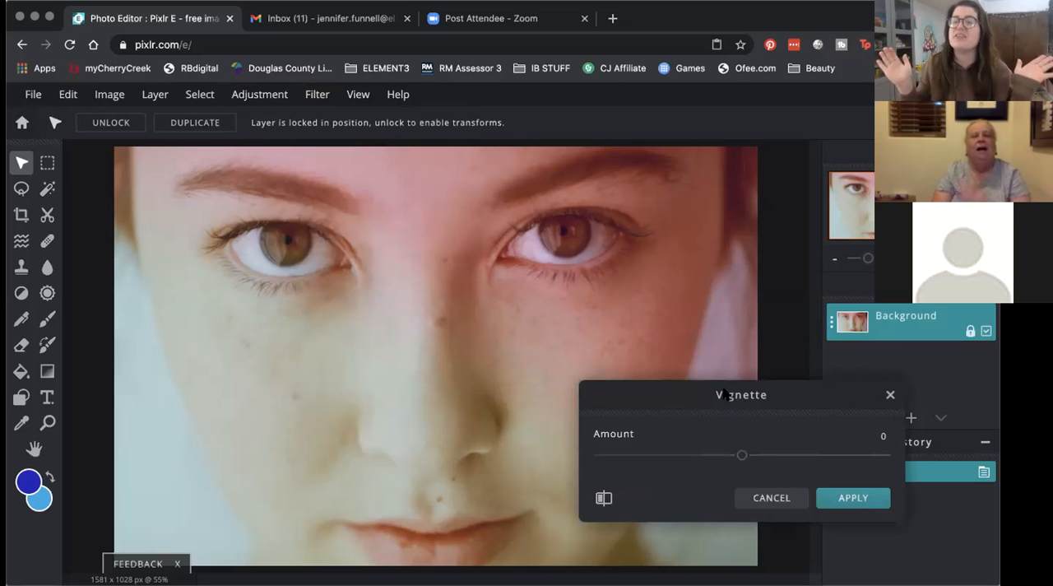
pyautogui.moveTo(826, 404); pyautogui.dragTo(866, 412)
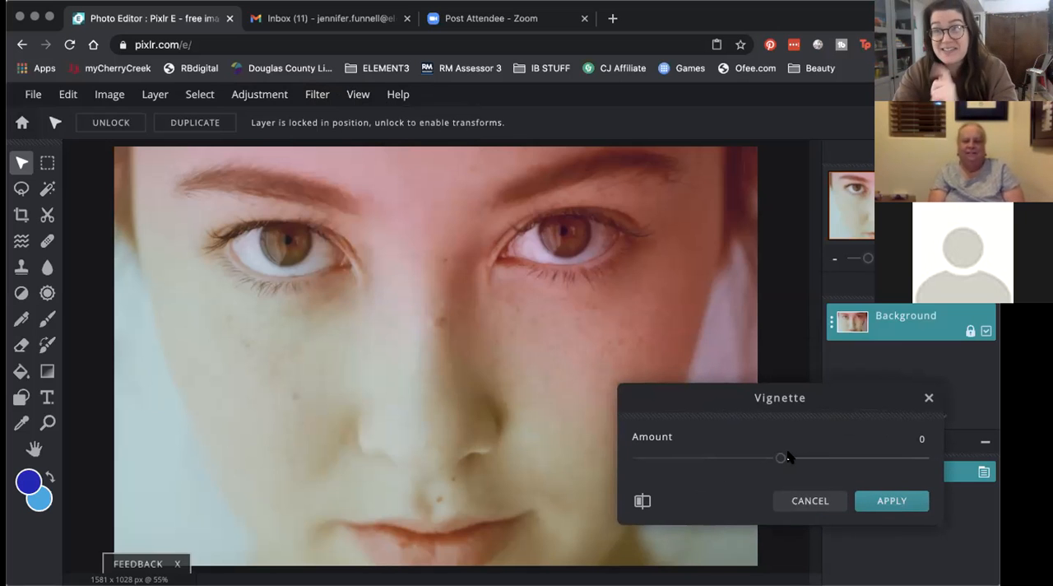
pyautogui.moveTo(780, 461); pyautogui.dragTo(820, 457)
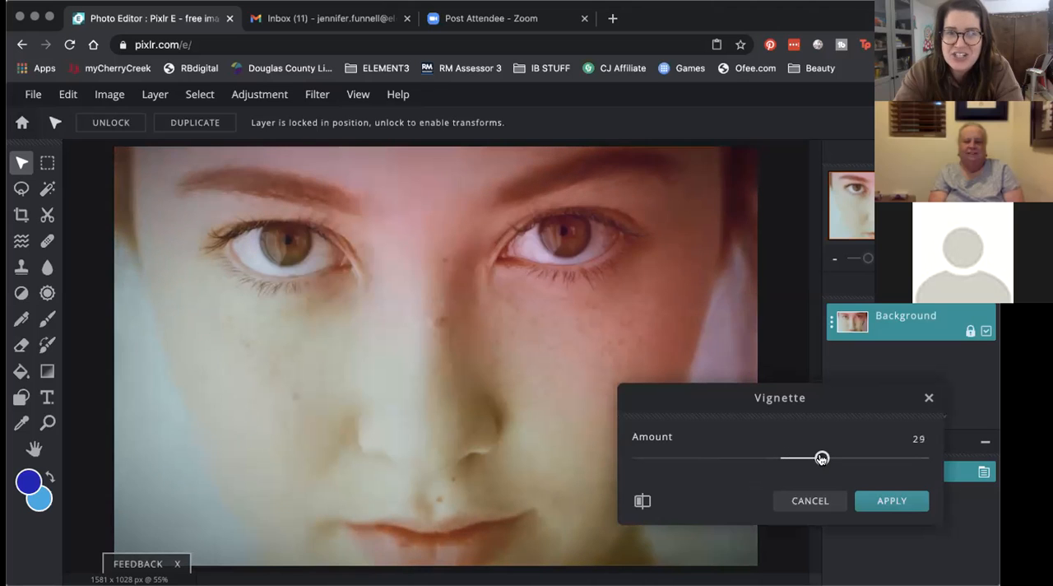
pyautogui.moveTo(789, 404); pyautogui.dragTo(870, 363)
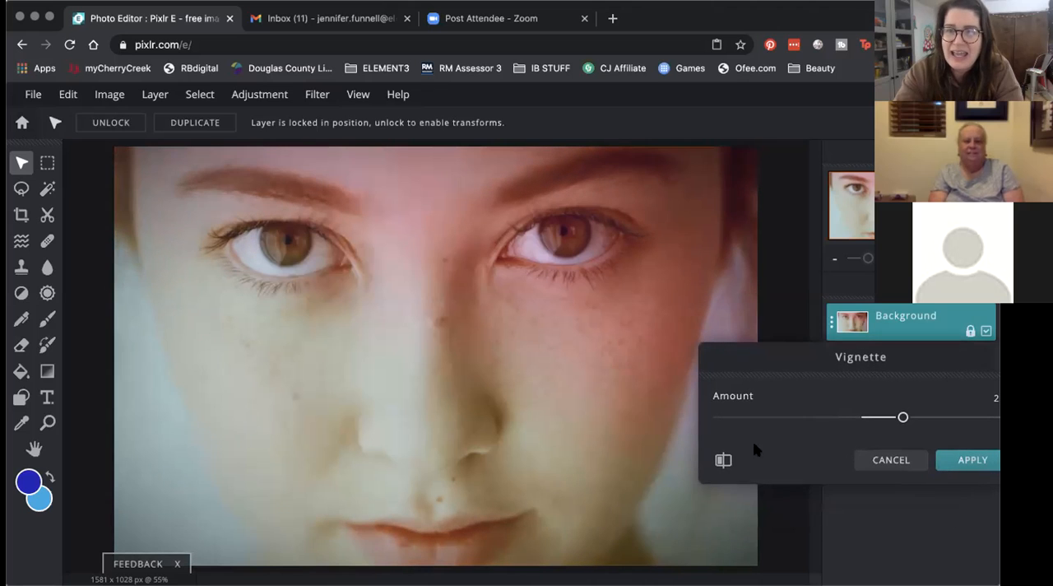
pyautogui.click(722, 463)
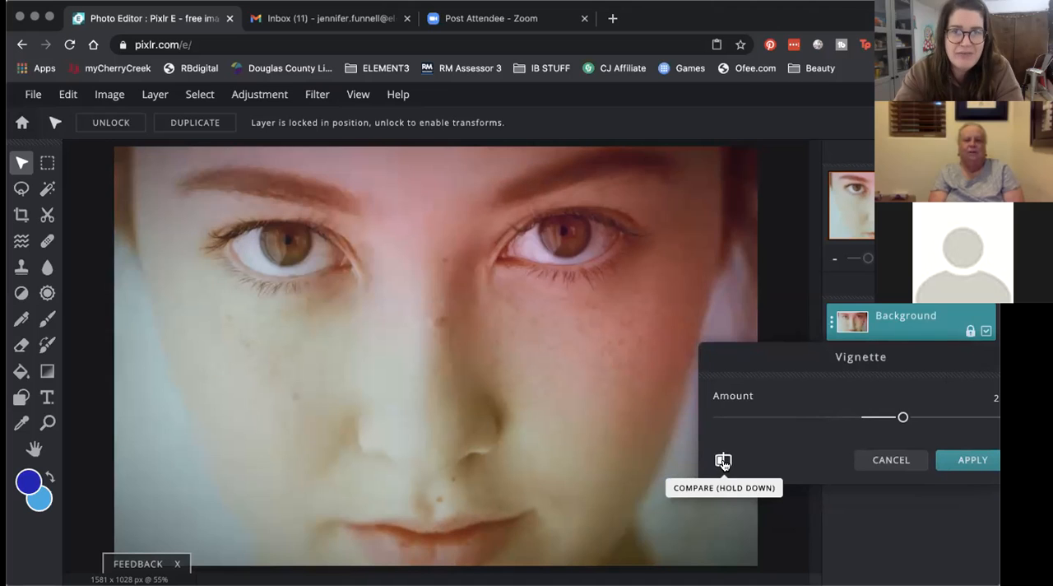
pyautogui.click(722, 462)
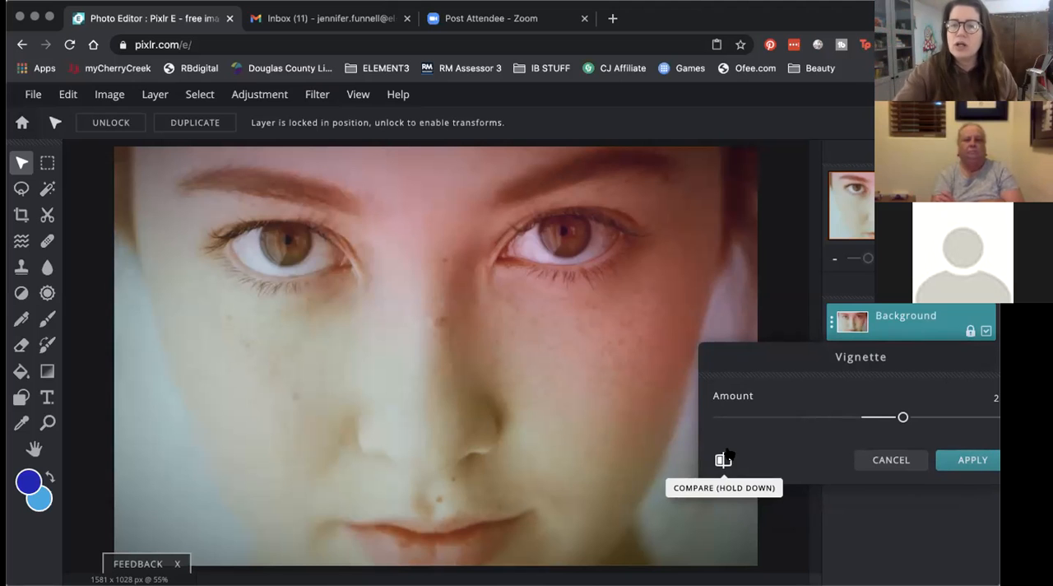
# Step: Try a negative Vignette amount, compare it with the original image, and discard the filter
pyautogui.moveTo(903, 417); pyautogui.dragTo(832, 417)
pyautogui.click(722, 461)
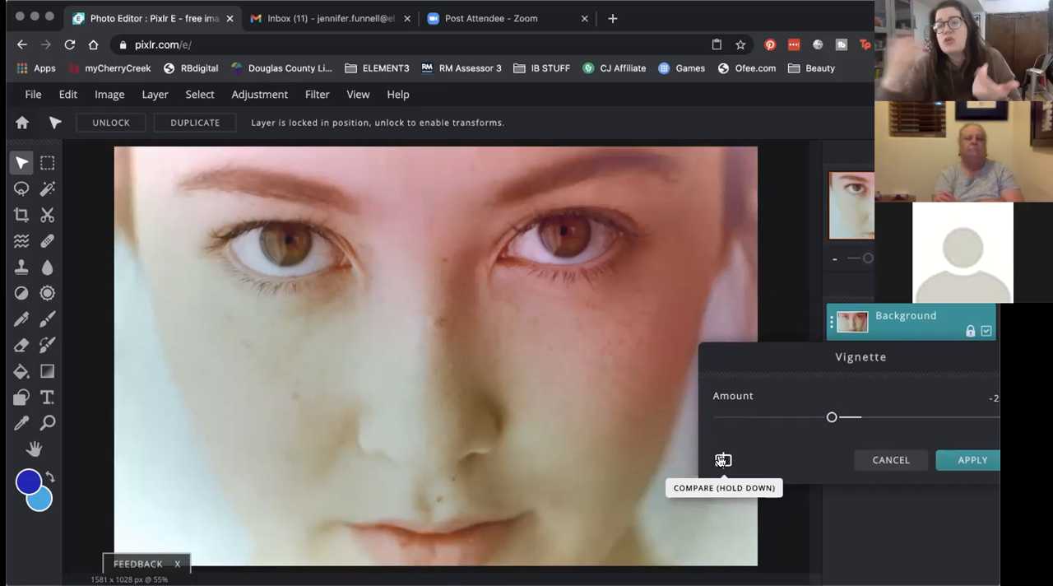
pyautogui.click(885, 461)
# Step: Try the Mosaic filter with an amount of 15, compare it with the original image, and discard it
pyautogui.click(316, 94)
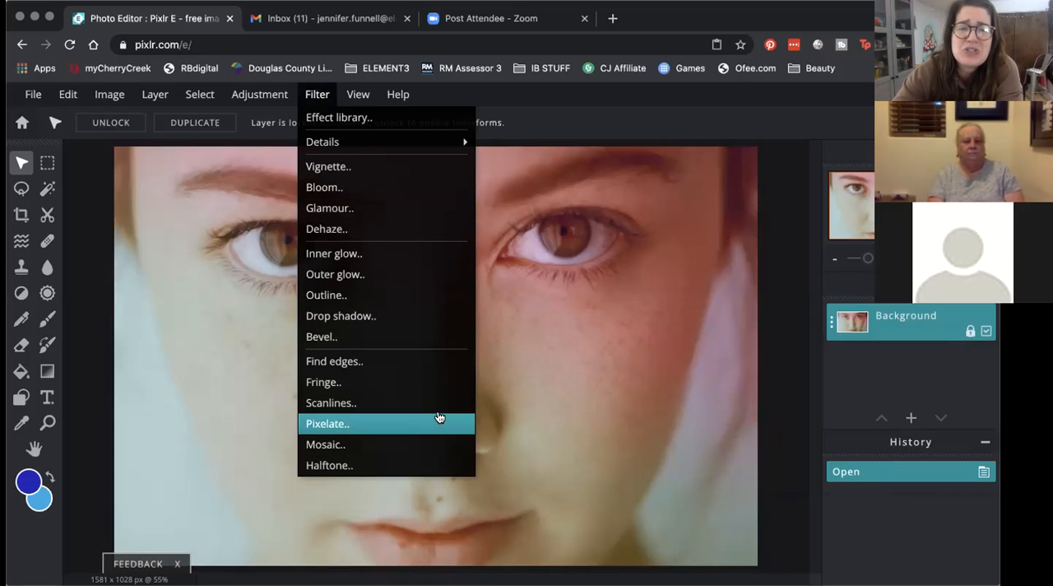
pyautogui.click(396, 444)
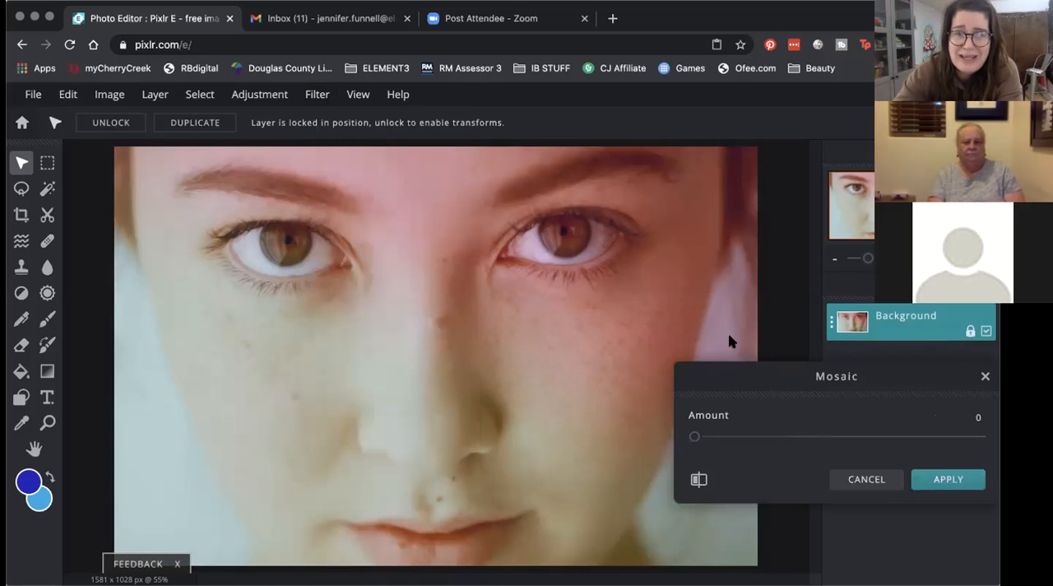
pyautogui.moveTo(694, 437); pyautogui.dragTo(738, 441)
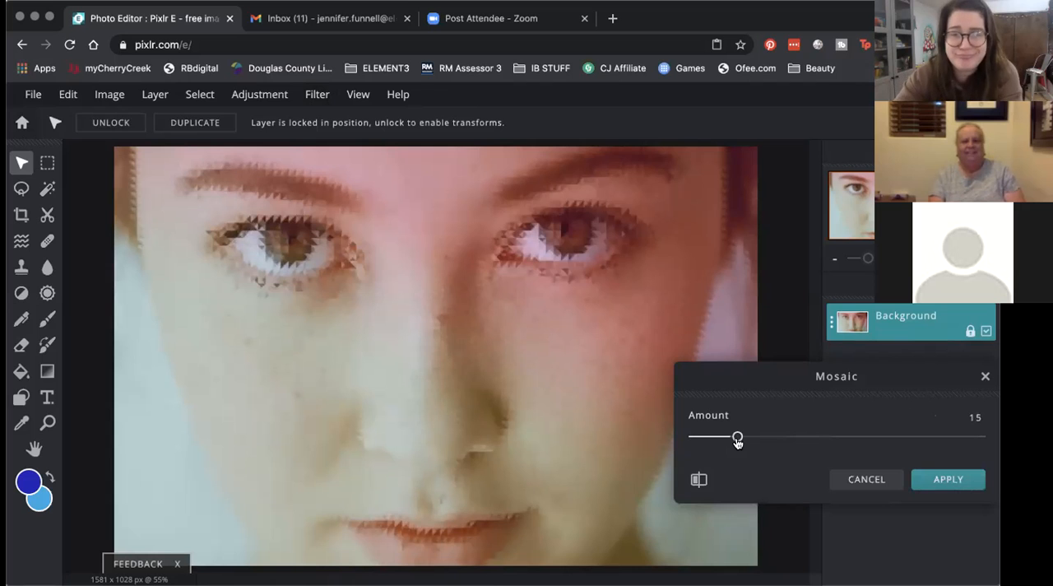
pyautogui.click(698, 479)
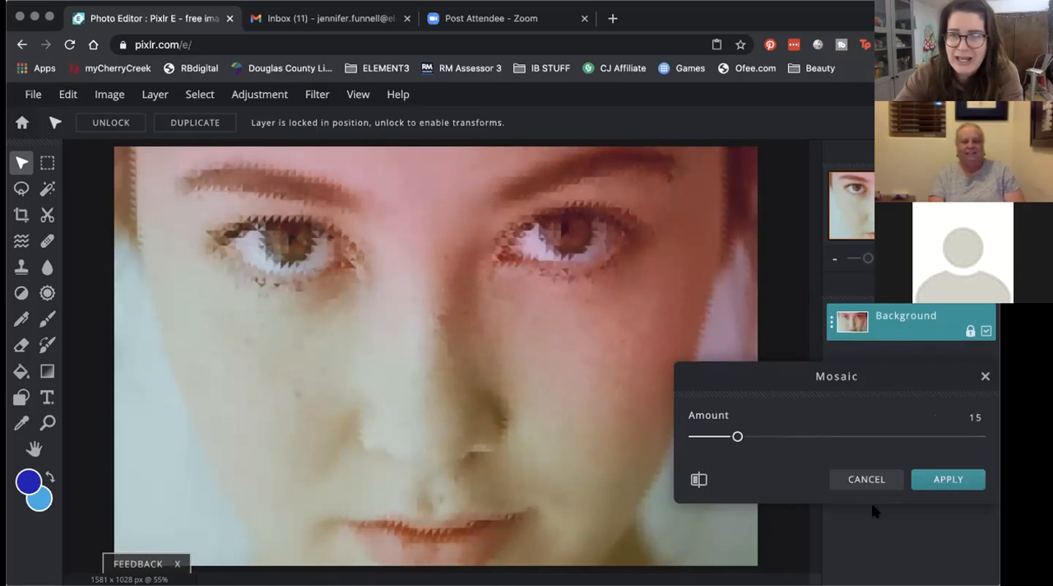
pyautogui.click(854, 479)
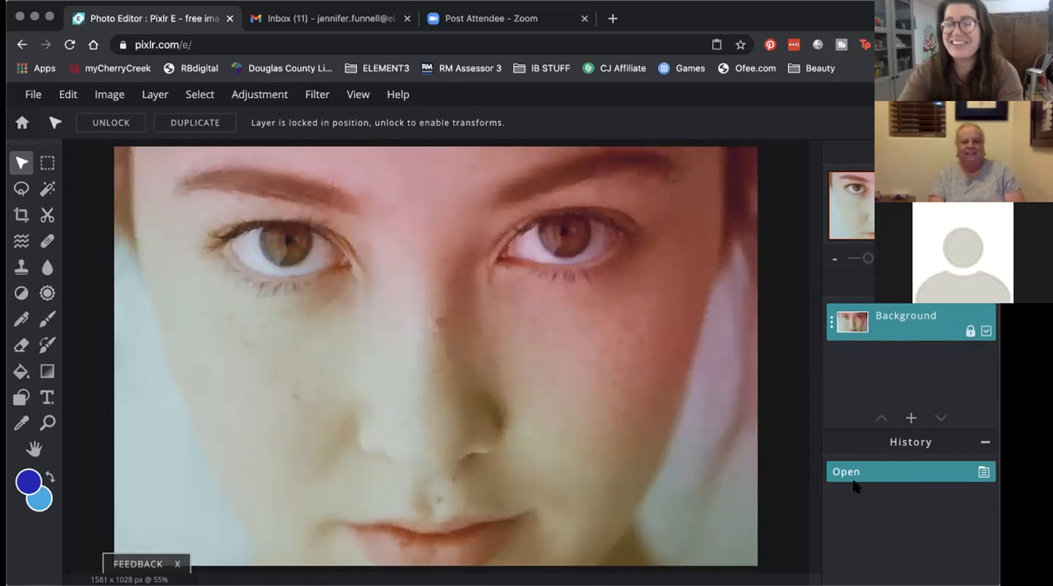